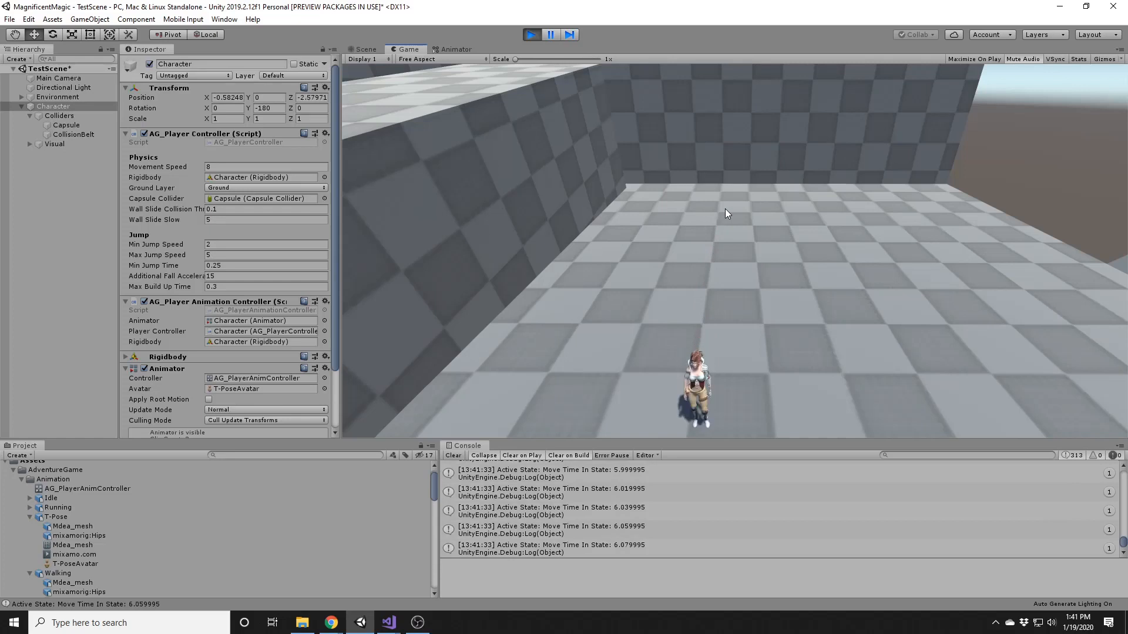
Step: Run the character around the checkered test level in all directions to test its movement
{"action": "key", "text": "a"}
{"action": "key", "text": "s"}
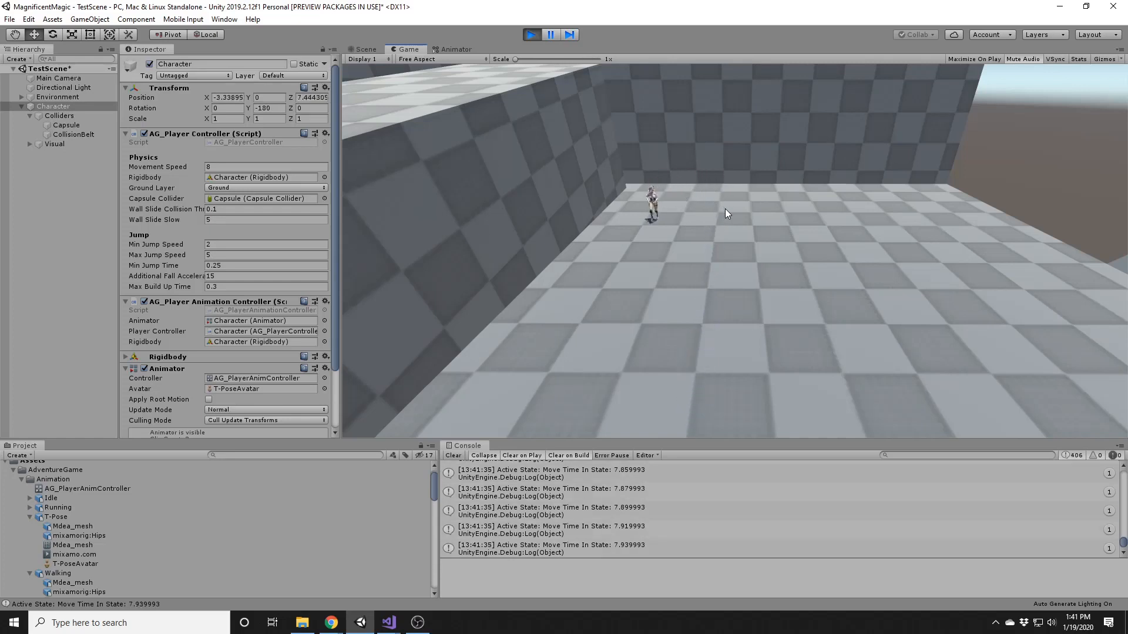
{"action": "key", "text": "d"}
{"action": "key", "text": "w"}
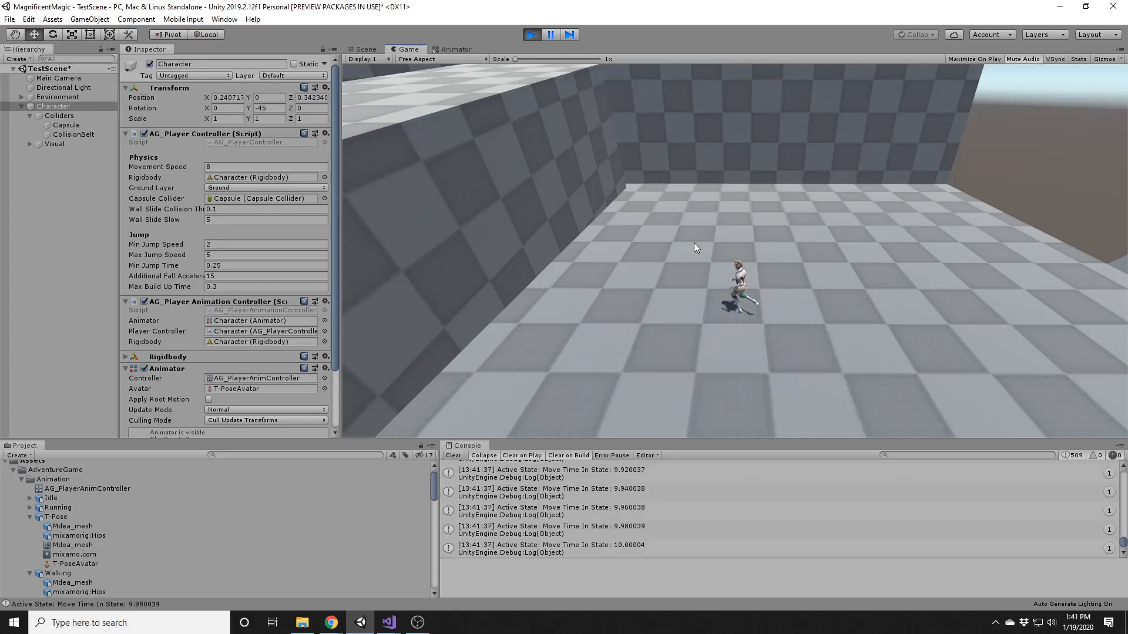
{"action": "key", "text": "s"}
{"action": "key", "text": "a"}
{"action": "key", "text": "w"}
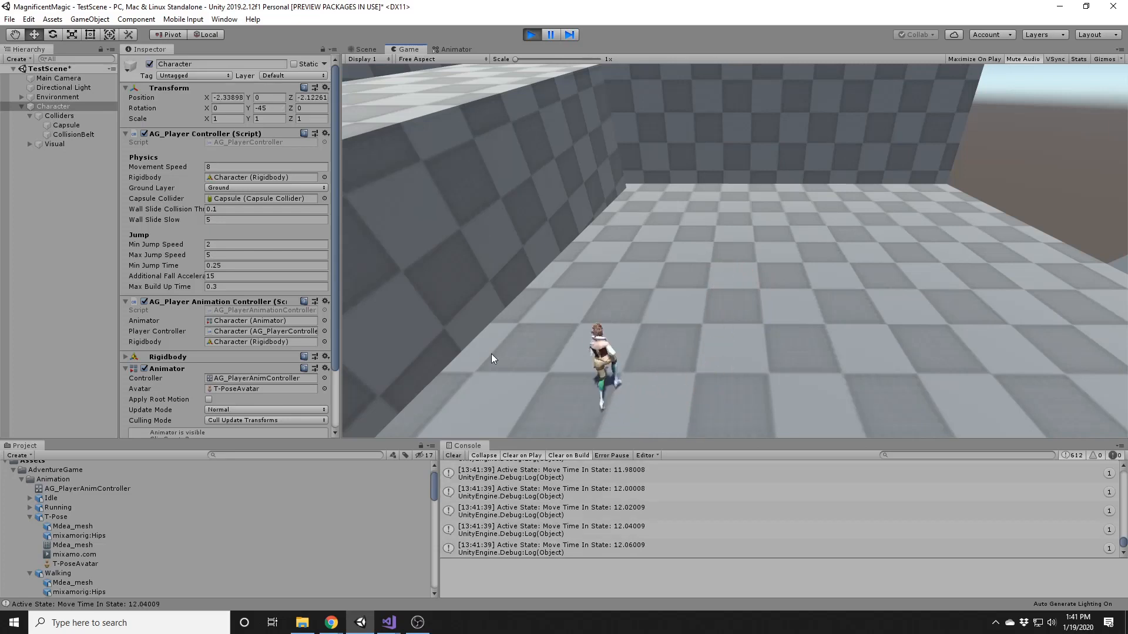
{"action": "key", "text": "d"}
{"action": "key", "text": "s"}
{"action": "key", "text": "a"}
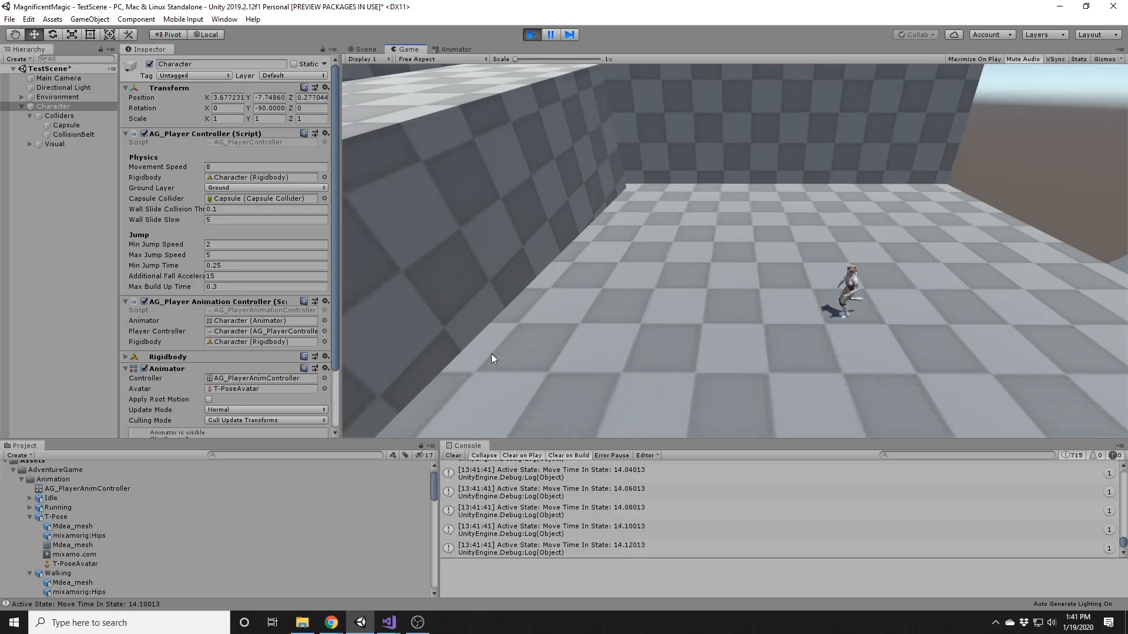
{"action": "key", "text": "d"}
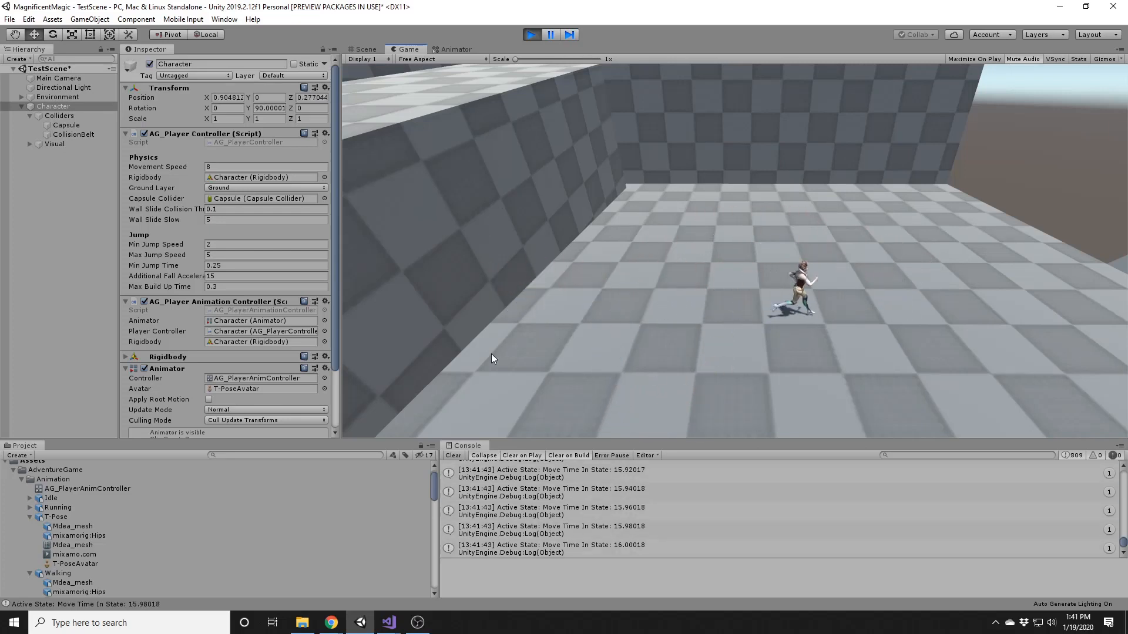
{"action": "key", "text": "a"}
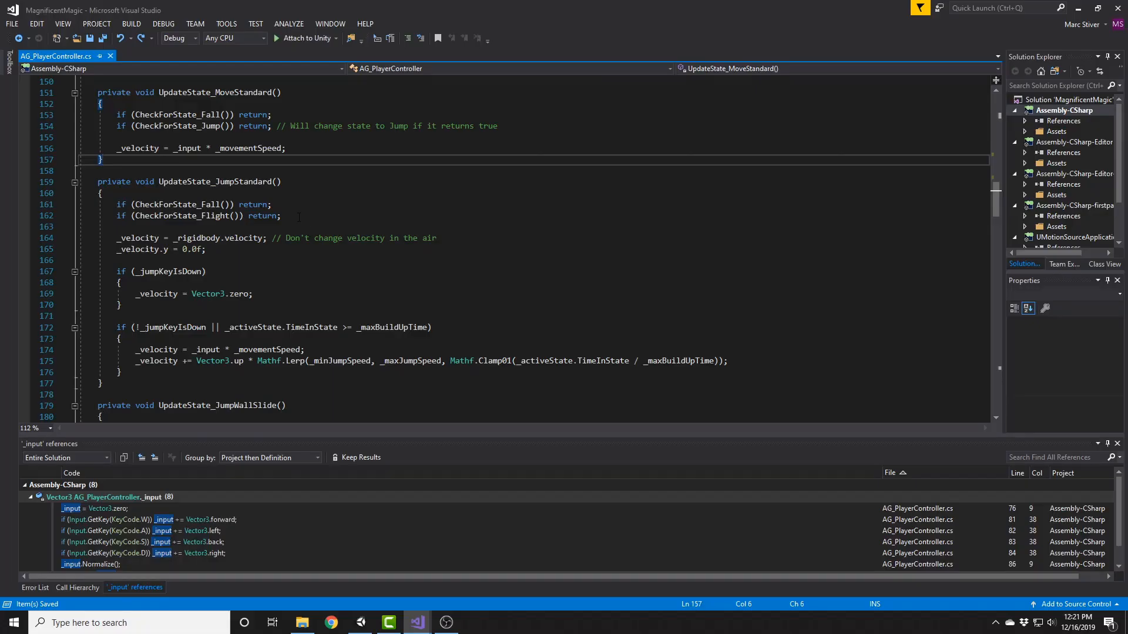
Step: In Visual Studio, remove the CheckForState_Fall and CheckForState_Flight lines and the blank line from the start of UpdateState_JumpStandard
{"action": "left_click_drag", "start_coordinate": [316, 218], "coordinate": [36, 205]}
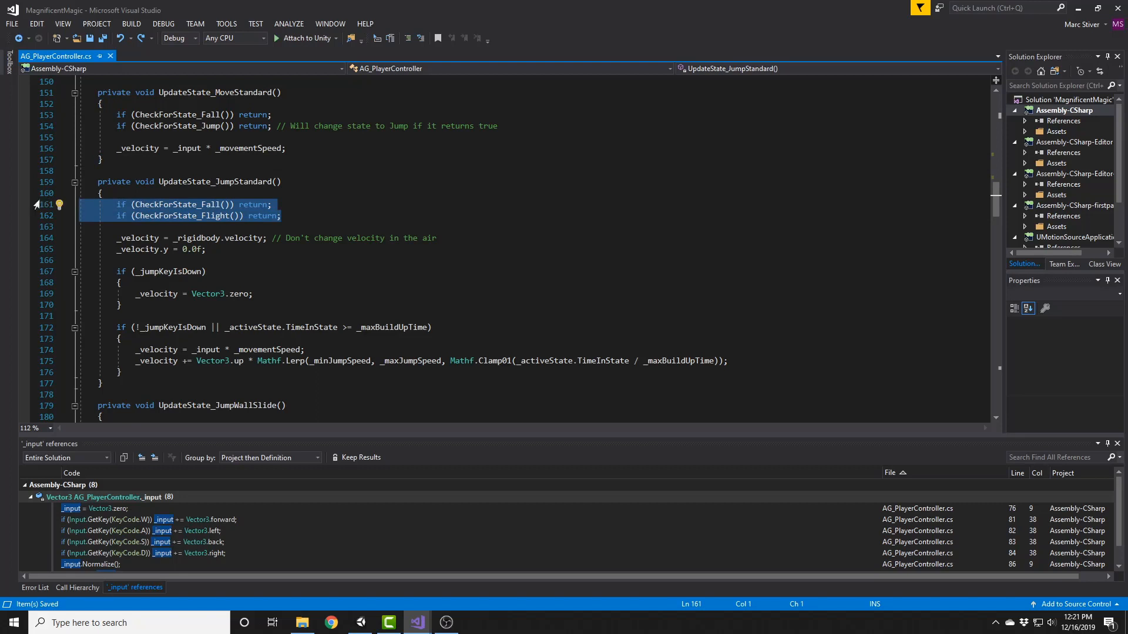
{"action": "key", "text": "Delete"}
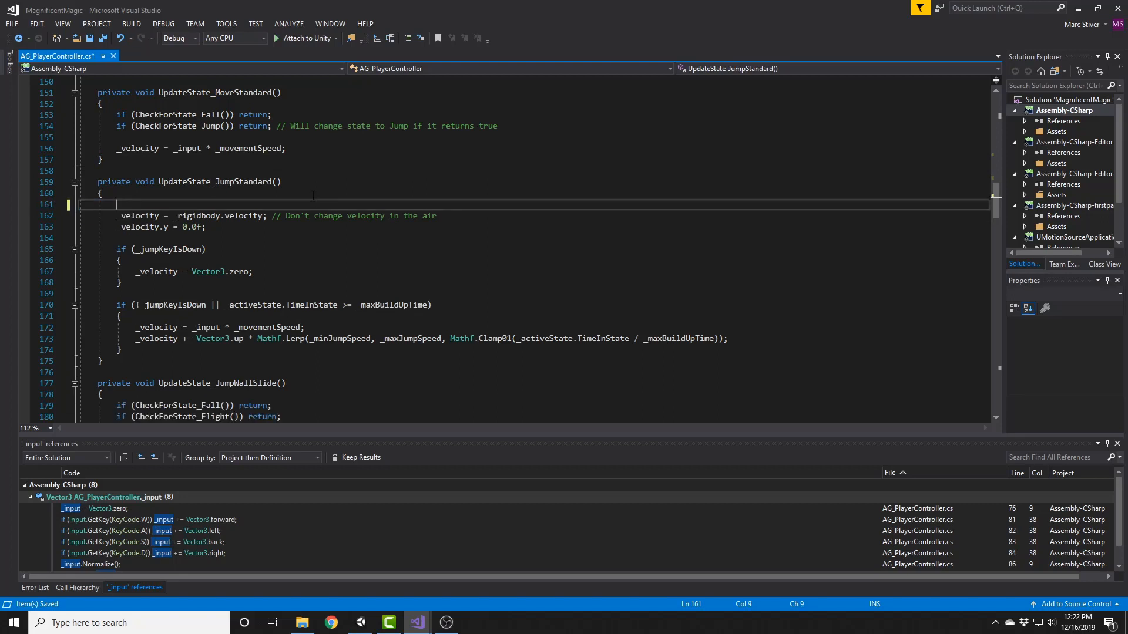
{"action": "key", "text": "Delete"}
Step: Add SetState(AG_PlayerActionState.Flight); after the Lerp velocity line in UpdateState_JumpStandard, save the script, and insert a blank line above the call
{"action": "key", "text": "Down"}
{"action": "key", "text": "Down"}
{"action": "key", "text": "Down"}
{"action": "key", "text": "Down"}
{"action": "key", "text": "Down"}
{"action": "key", "text": "Down"}
{"action": "key", "text": "Down"}
{"action": "key", "text": "Down"}
{"action": "key", "text": "Down"}
{"action": "key", "text": "Down"}
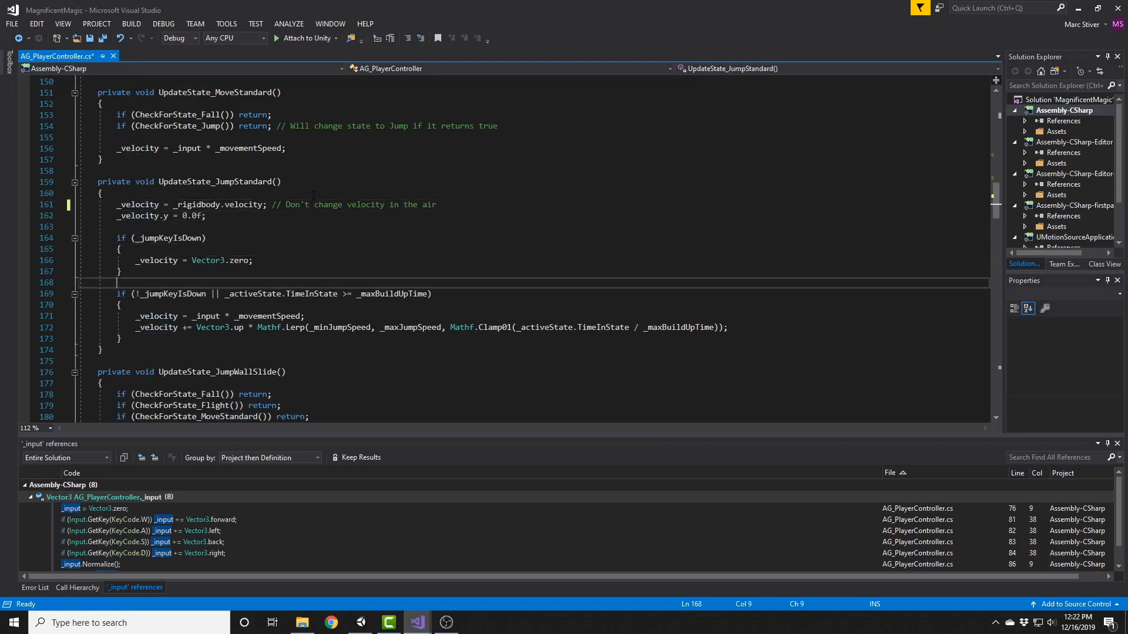
{"action": "key", "text": "Down"}
{"action": "key", "text": "End"}
{"action": "key", "text": "Return"}
{"action": "type", "text": "Mov"}
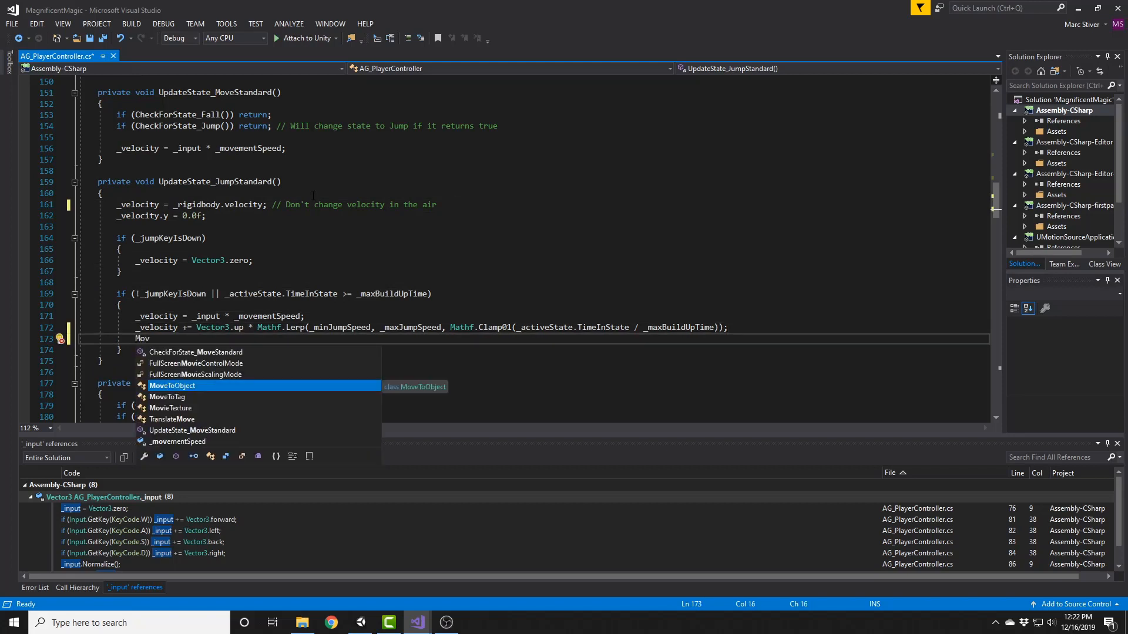
{"action": "key", "text": "BackSpace"}
{"action": "key", "text": "BackSpace"}
{"action": "key", "text": "BackSpace"}
{"action": "type", "text": "SetState(AG_PlayerActionState.Flight);"}
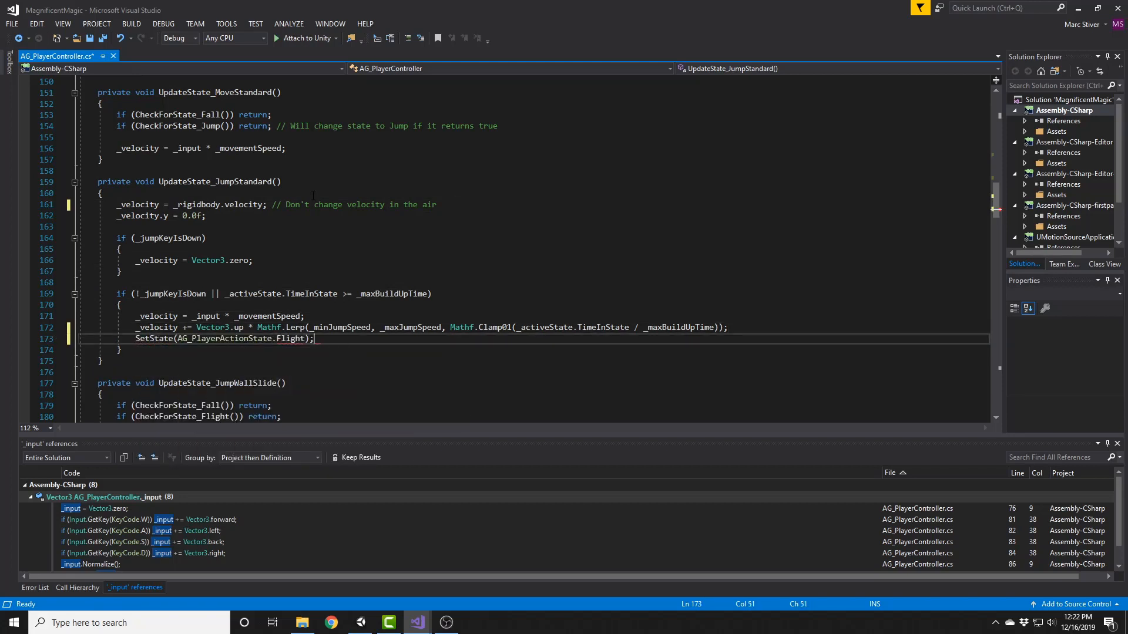
{"action": "key", "text": "ctrl+s"}
{"action": "key", "text": "ctrl+Return"}
Step: Copy the SetState(AG_PlayerActionState.Flight); call to the end of the last if block in UpdateState_JumpWallSlide, after a blank line, and save
{"action": "left_click_drag", "start_coordinate": [132, 351], "coordinate": [315, 353]}
{"action": "key", "text": "ctrl+c"}
{"action": "scroll", "coordinate": [282, 344], "scroll_direction": "down", "scroll_amount": 1}
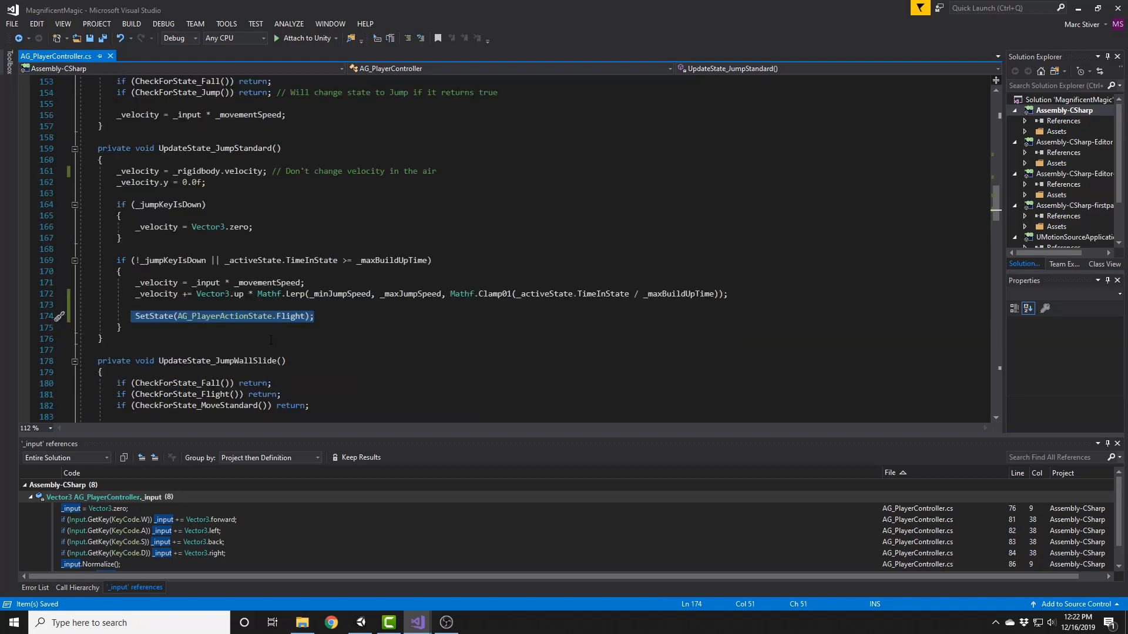
{"action": "scroll", "coordinate": [271, 339], "scroll_direction": "down", "scroll_amount": 7}
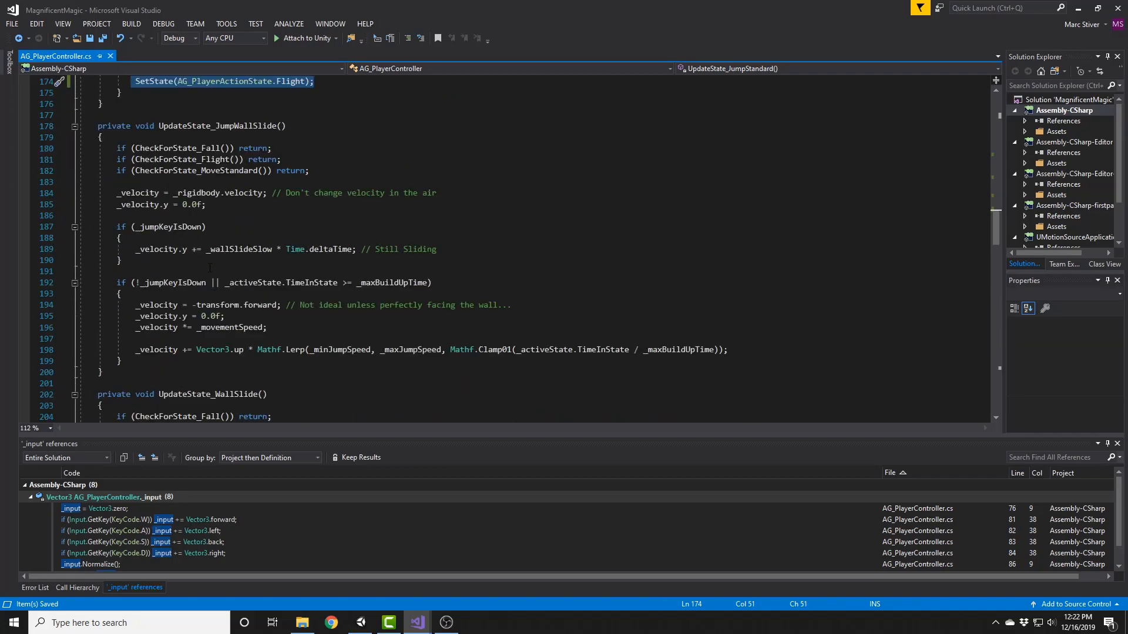
{"action": "left_click", "coordinate": [584, 340]}
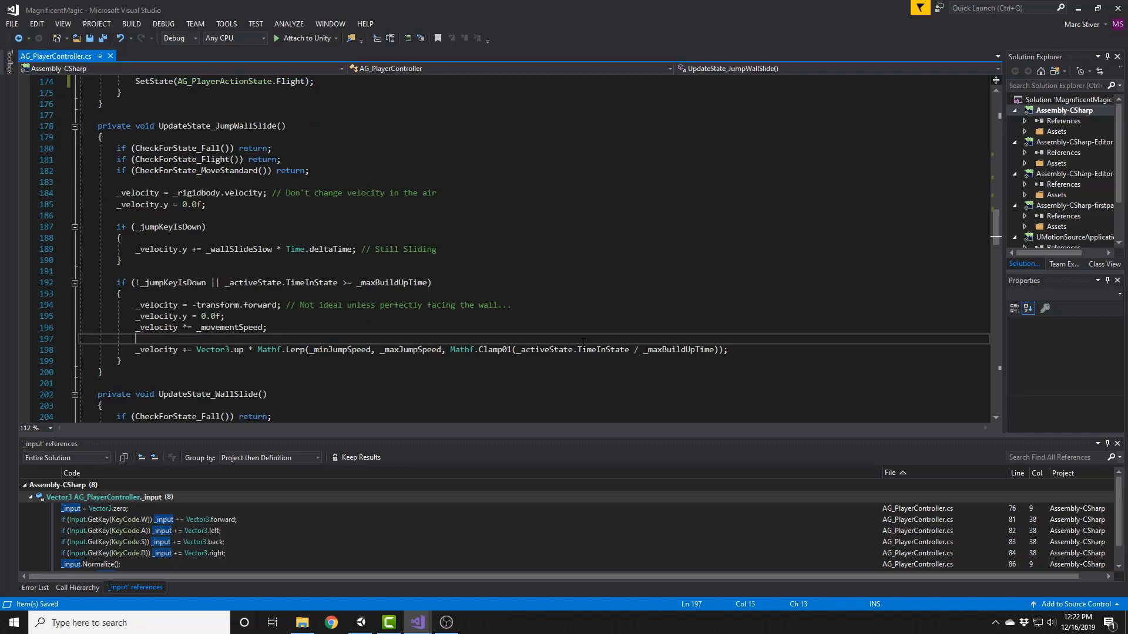
{"action": "left_click", "coordinate": [789, 356]}
{"action": "key", "text": "Return"}
{"action": "key", "text": "Return"}
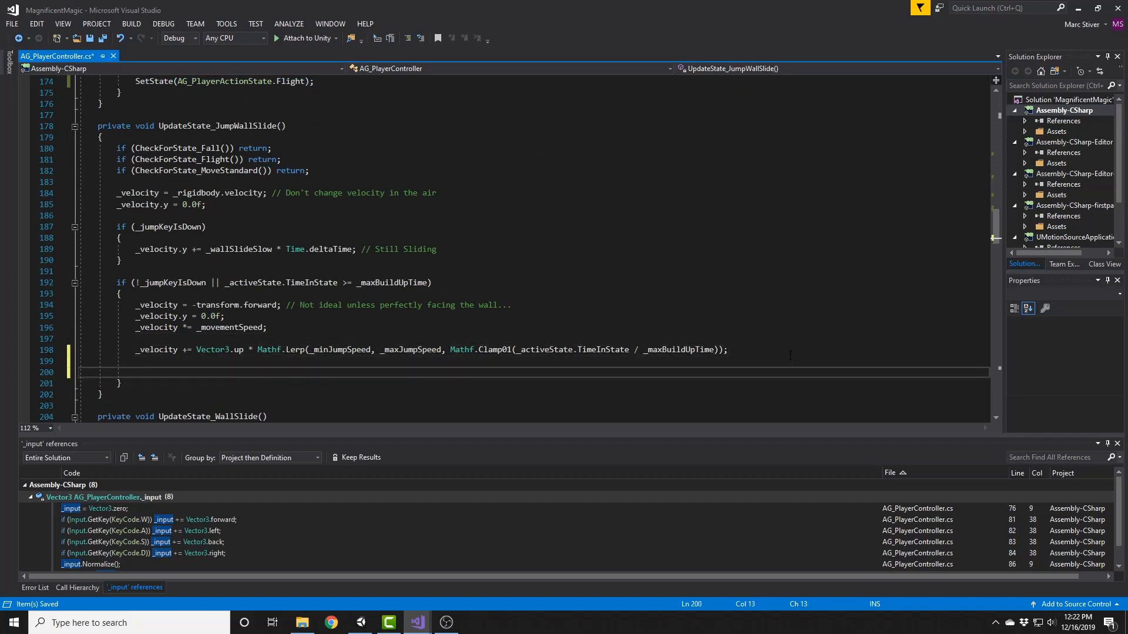
{"action": "key", "text": "ctrl+v"}
{"action": "key", "text": "ctrl+s"}
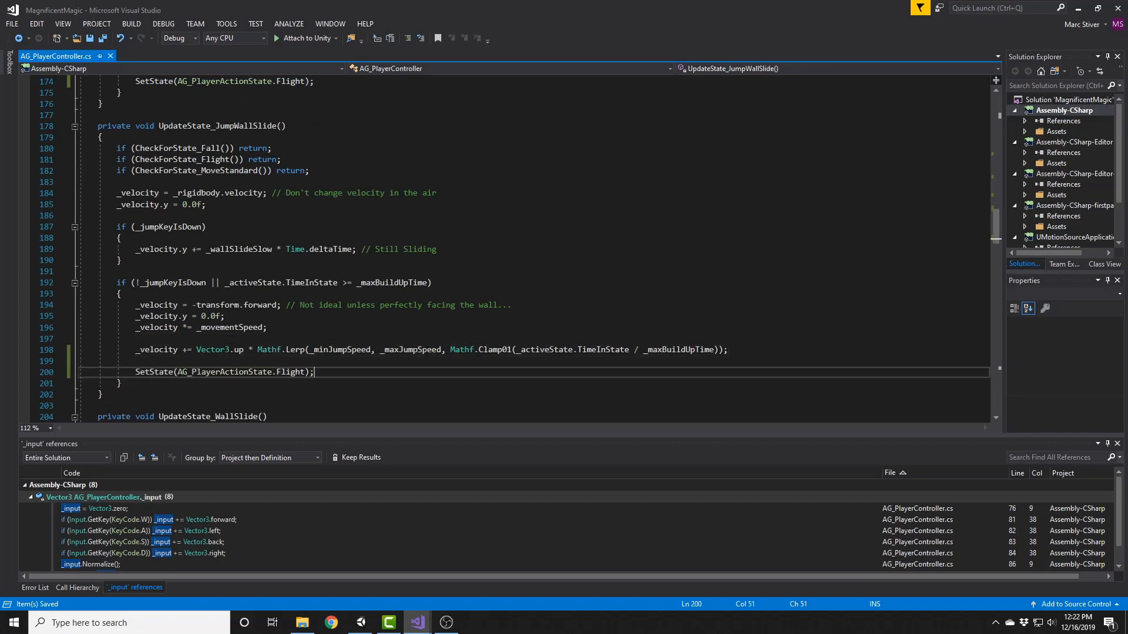
{"action": "left_click", "coordinate": [351, 153]}
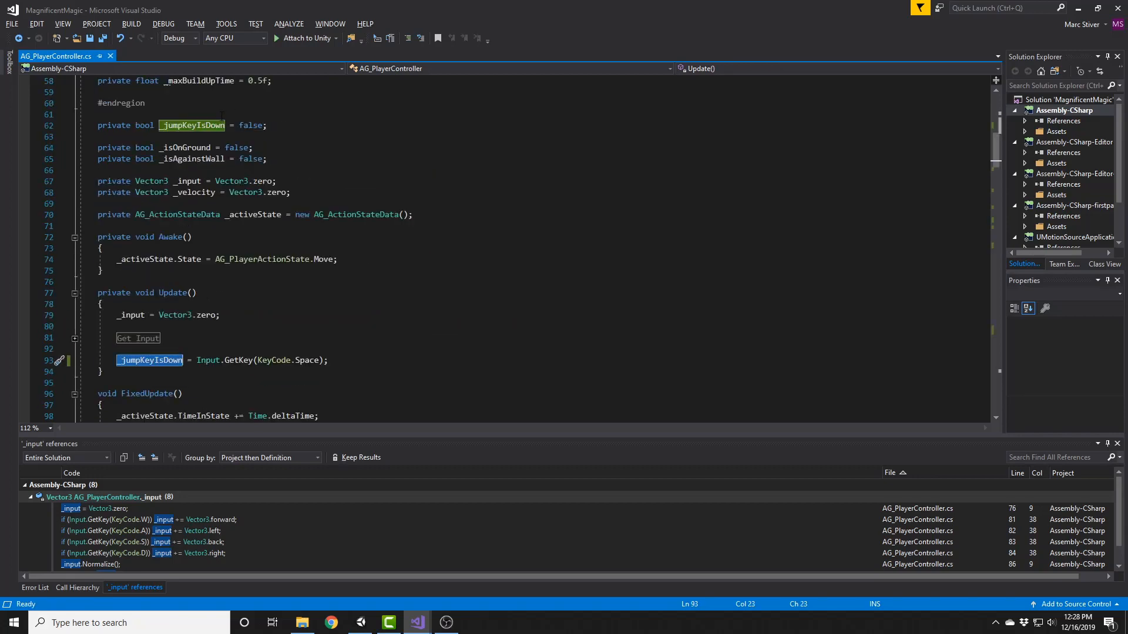
Step: Declare private bool _jumpRequested = false; directly above the _jumpKeyIsDown field
{"action": "left_click", "coordinate": [221, 115]}
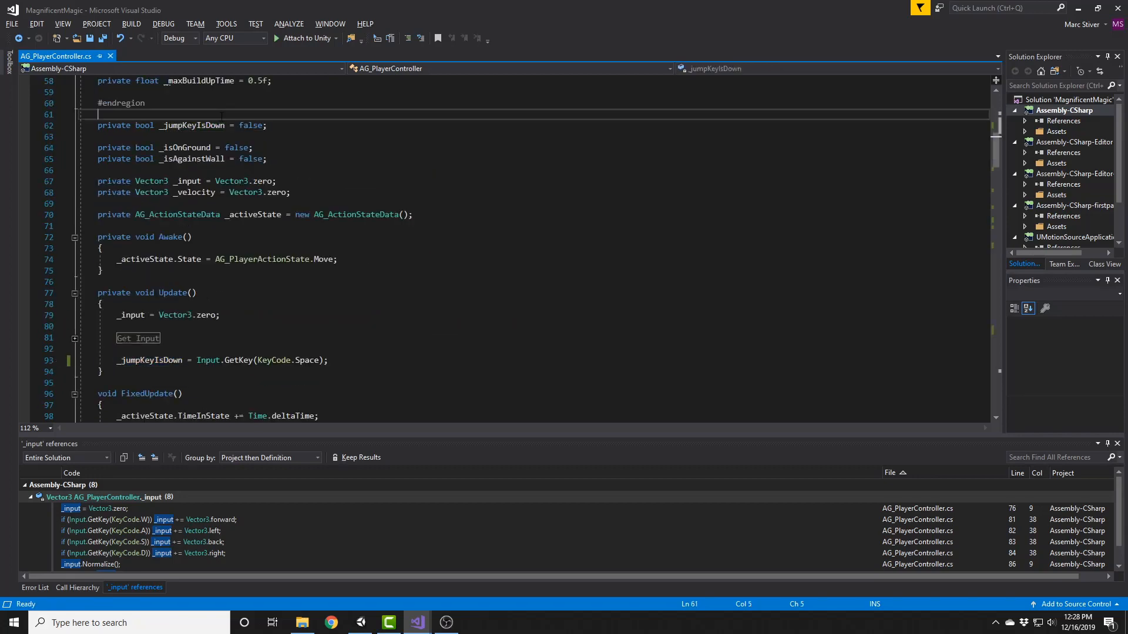
{"action": "key", "text": "Return"}
{"action": "type", "text": "prop"}
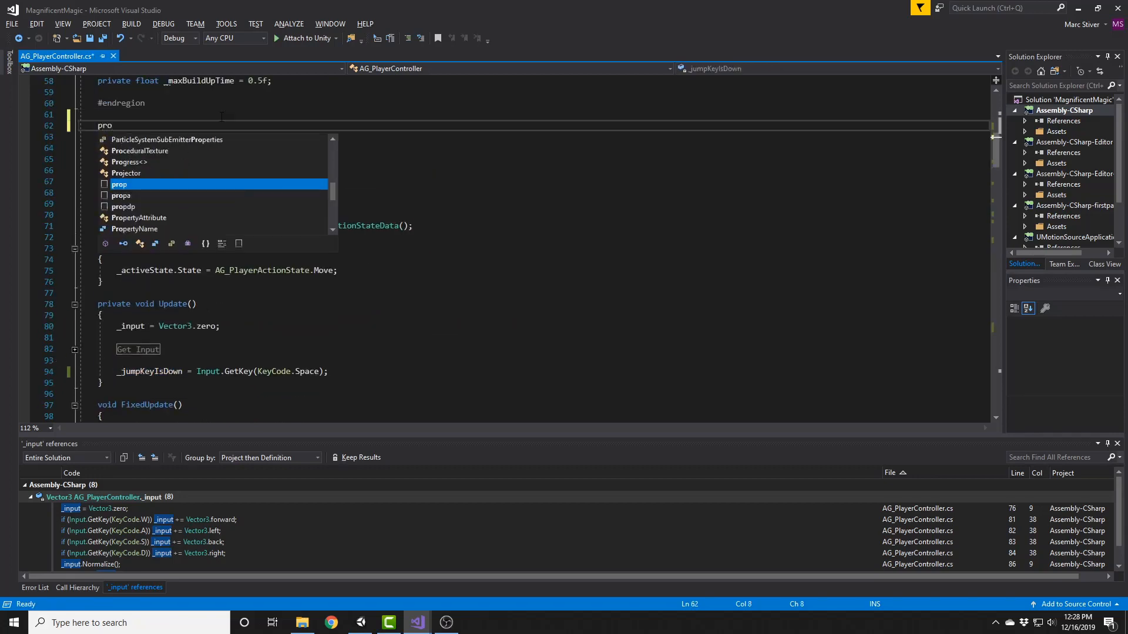
{"action": "key", "text": "BackSpace"}
{"action": "key", "text": "BackSpace"}
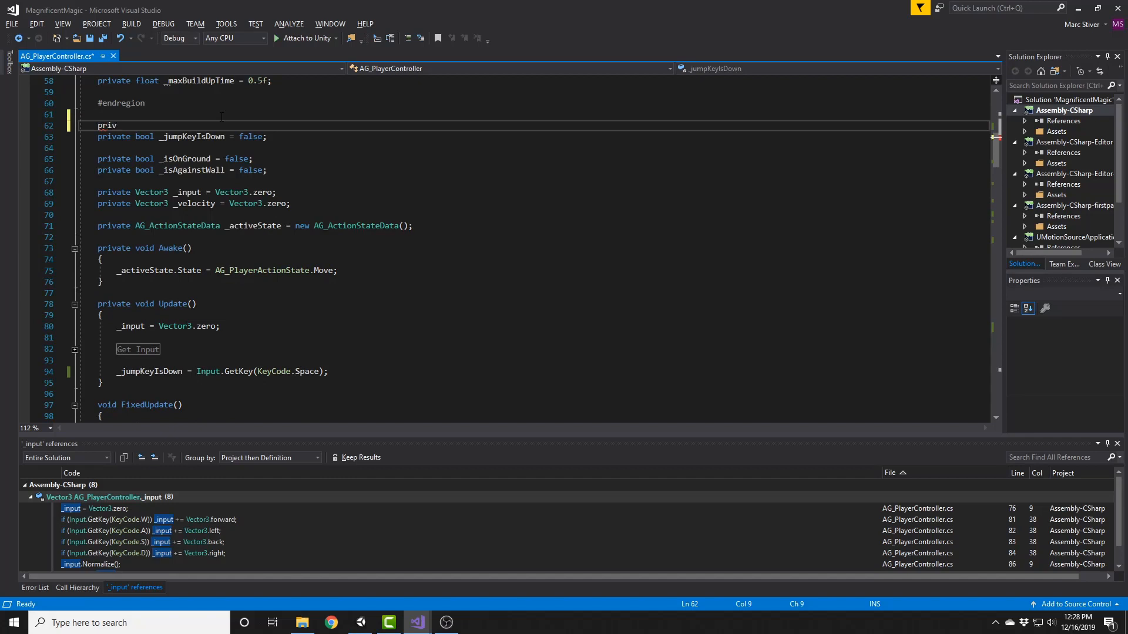
{"action": "type", "text": "ate bool"}
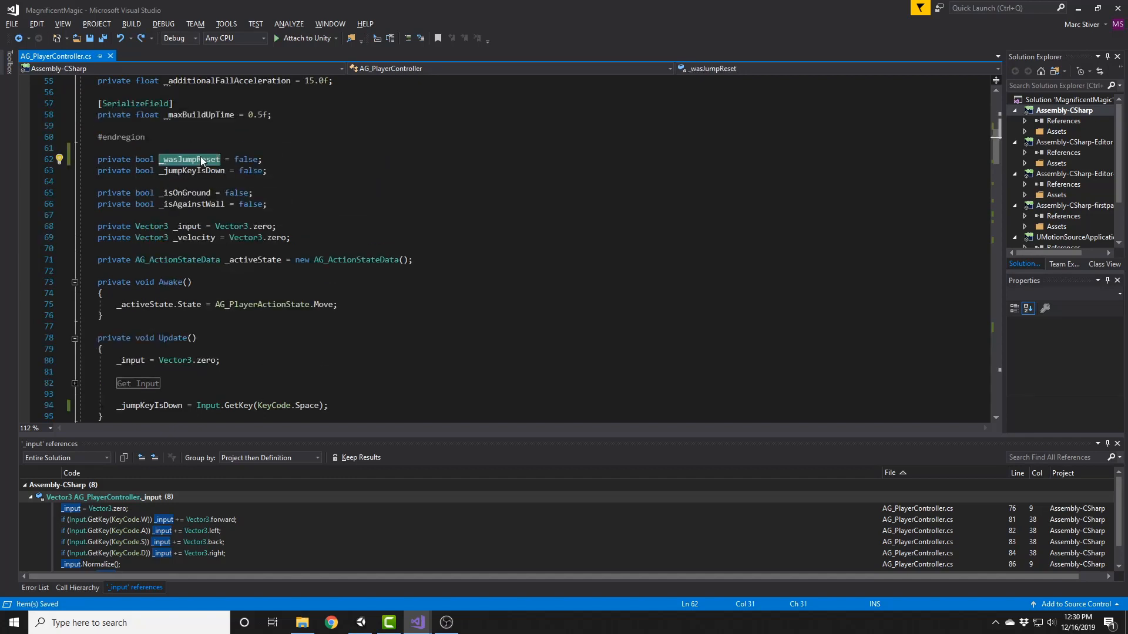
{"action": "type", "text": "_jumpRequested = false;"}
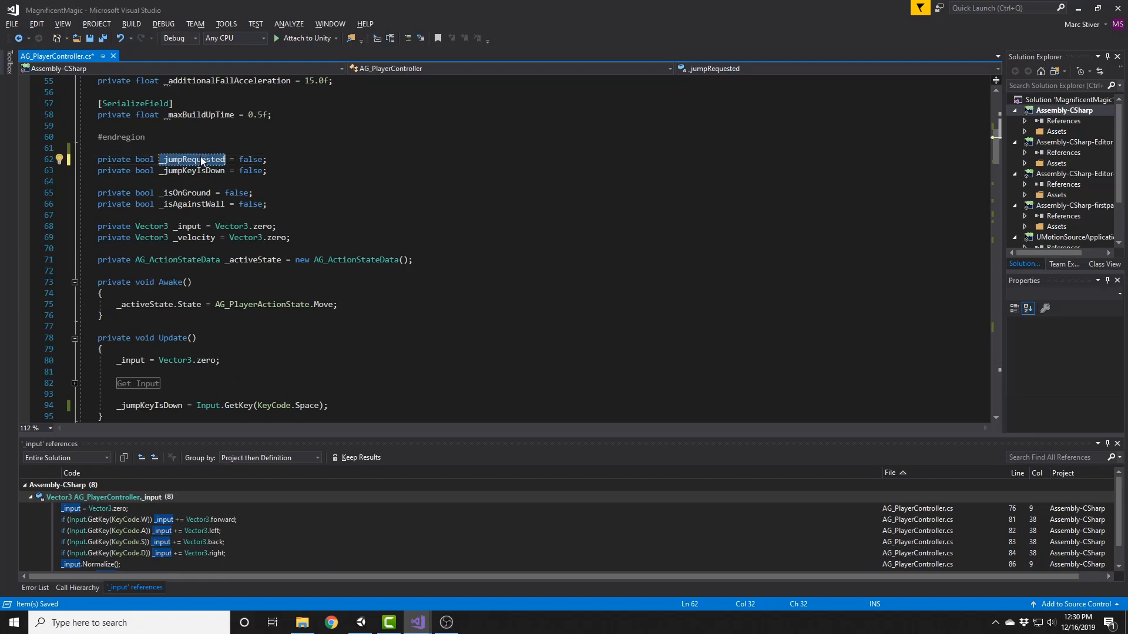
Step: Start a line above the _jumpKeyIsDown assignment in Update that sets _jumpRequested from Input.GetKeyDown
{"action": "scroll", "coordinate": [229, 224], "scroll_direction": "down", "scroll_amount": 3}
{"action": "left_click", "coordinate": [231, 294]}
{"action": "key", "text": "Return"}
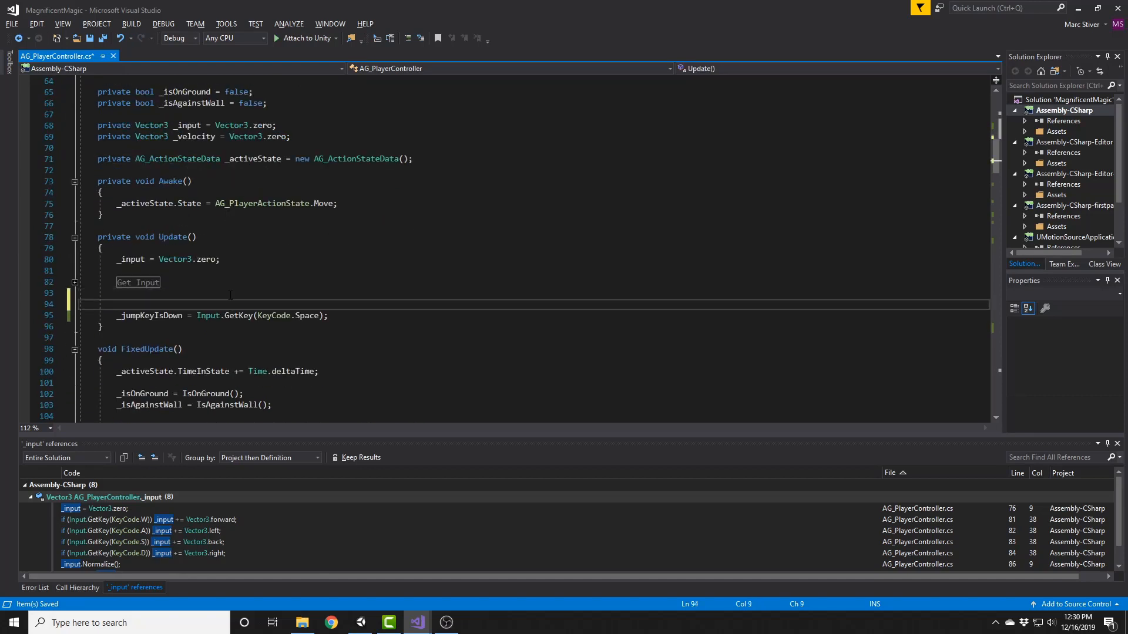
{"action": "type", "text": "_jumpRequested = Input.GetKeyDown"}
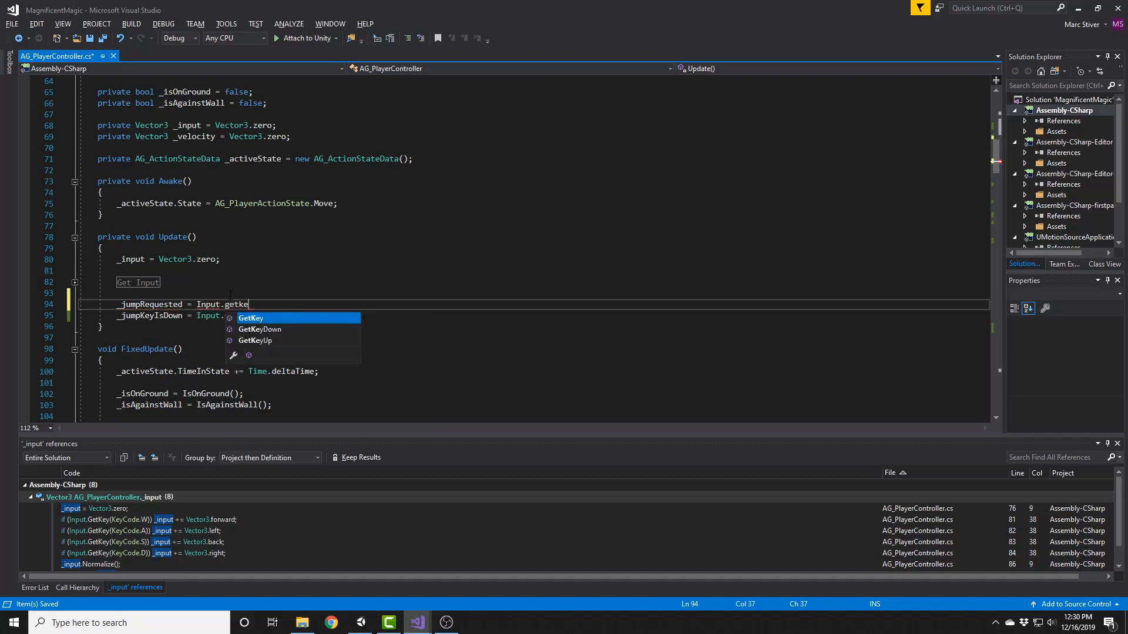
Step: Complete the GetKeyDown call with the KeyCode.Space argument copied from the _jumpKeyIsDown line, and save the script
{"action": "key", "text": "Left"}
{"action": "key", "text": "Left"}
{"action": "key", "text": "Down"}
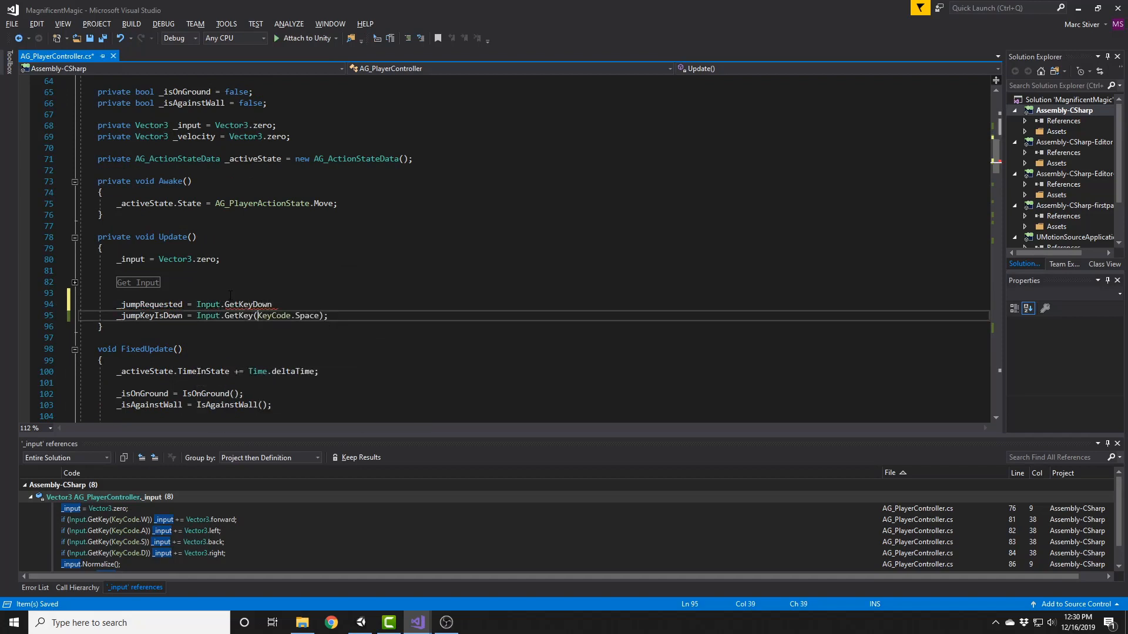
{"action": "key", "text": "shift+End"}
{"action": "key", "text": "shift+Left"}
{"action": "key", "text": "shift+Left"}
{"action": "key", "text": "ctrl+c"}
{"action": "key", "text": "Up"}
{"action": "key", "text": "ctrl+v"}
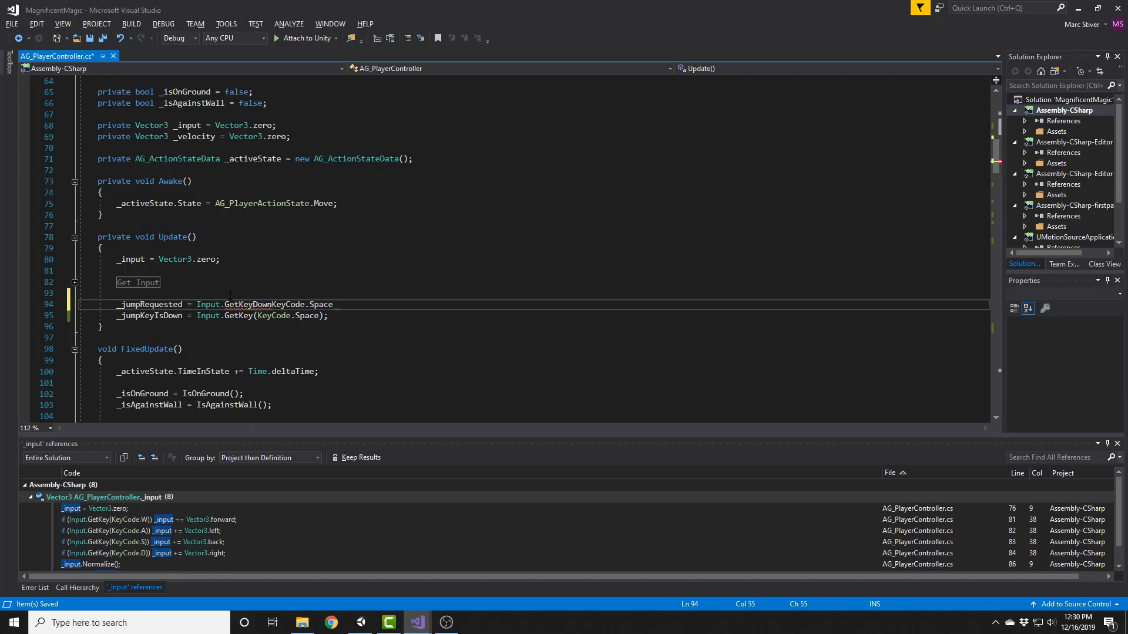
{"action": "key", "text": "ctrl+z"}
{"action": "type", "text": "("}
{"action": "key", "text": "ctrl+v"}
{"action": "type", "text": ");"}
{"action": "key", "text": "ctrl+s"}
Step: Add _jumpRequested = false; directly above the SetState call in UpdateState_JumpWallSlide
{"action": "mouse_move", "coordinate": [234, 318]}
{"action": "double_click", "coordinate": [150, 304]}
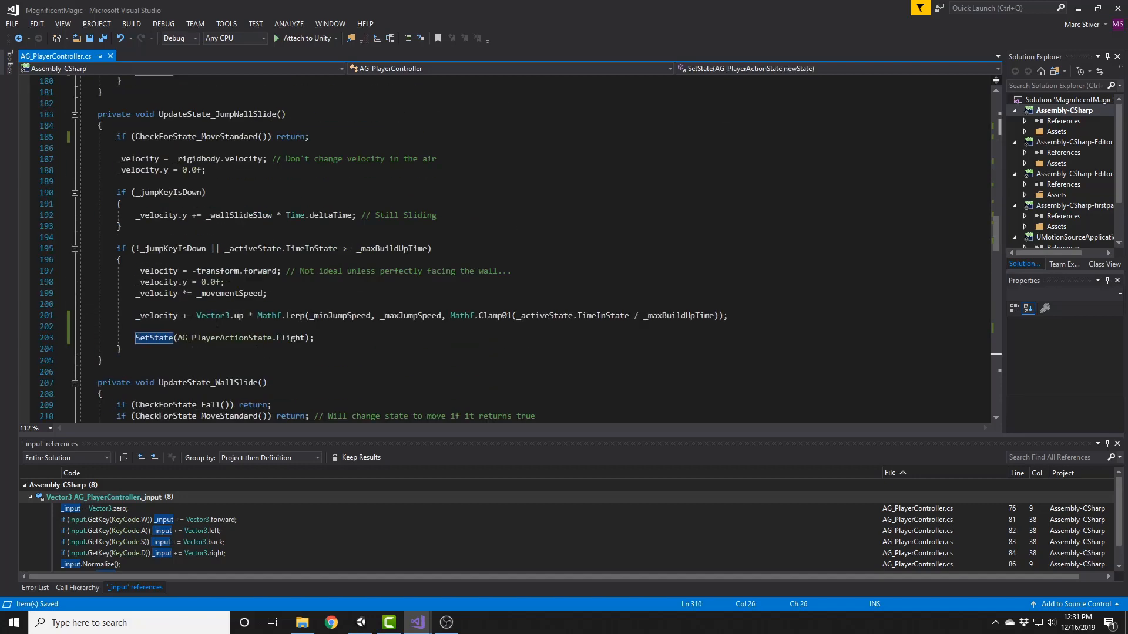
{"action": "left_click", "coordinate": [216, 327]}
{"action": "key", "text": "Return"}
{"action": "type", "text": "_jumpRequested = f"}
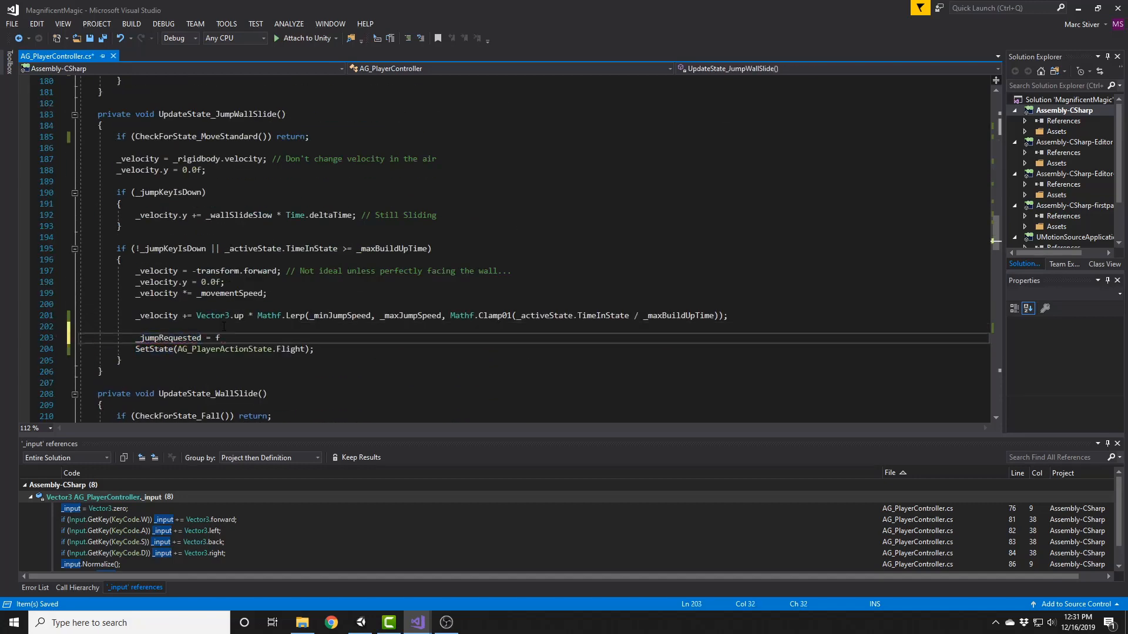
{"action": "type", "text": "alse;"}
Step: Copy the _jumpRequested = false; line to just above the SetState call in UpdateState_JumpStandard, and save
{"action": "key", "text": "shift+Home"}
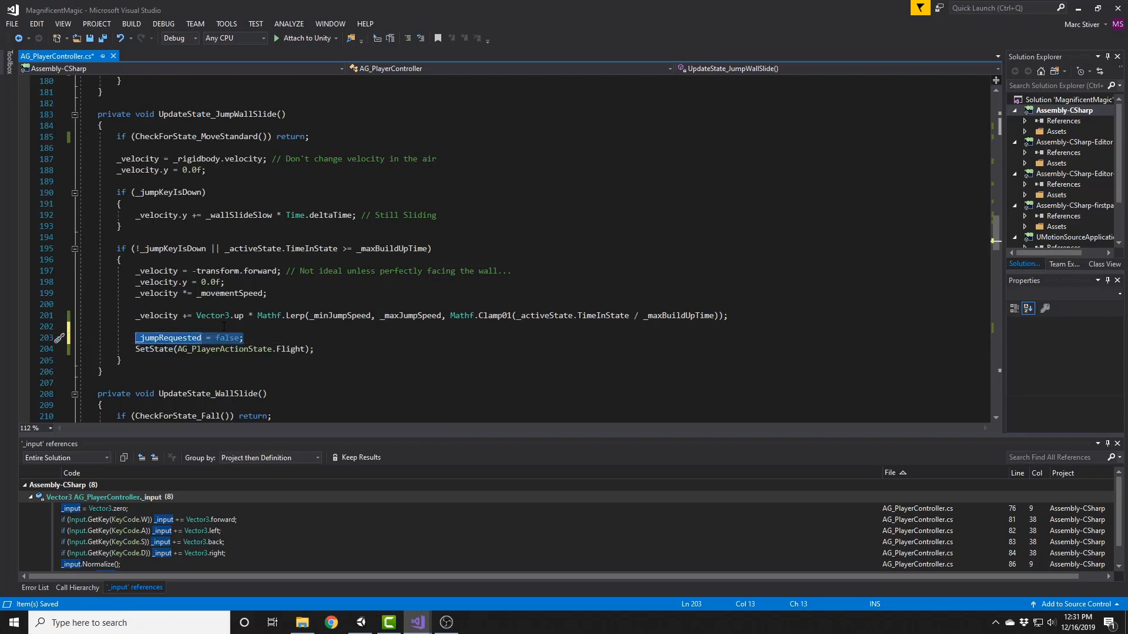
{"action": "scroll", "coordinate": [223, 326], "scroll_direction": "up", "scroll_amount": 3}
{"action": "left_click", "coordinate": [221, 152]}
{"action": "key", "text": "Down"}
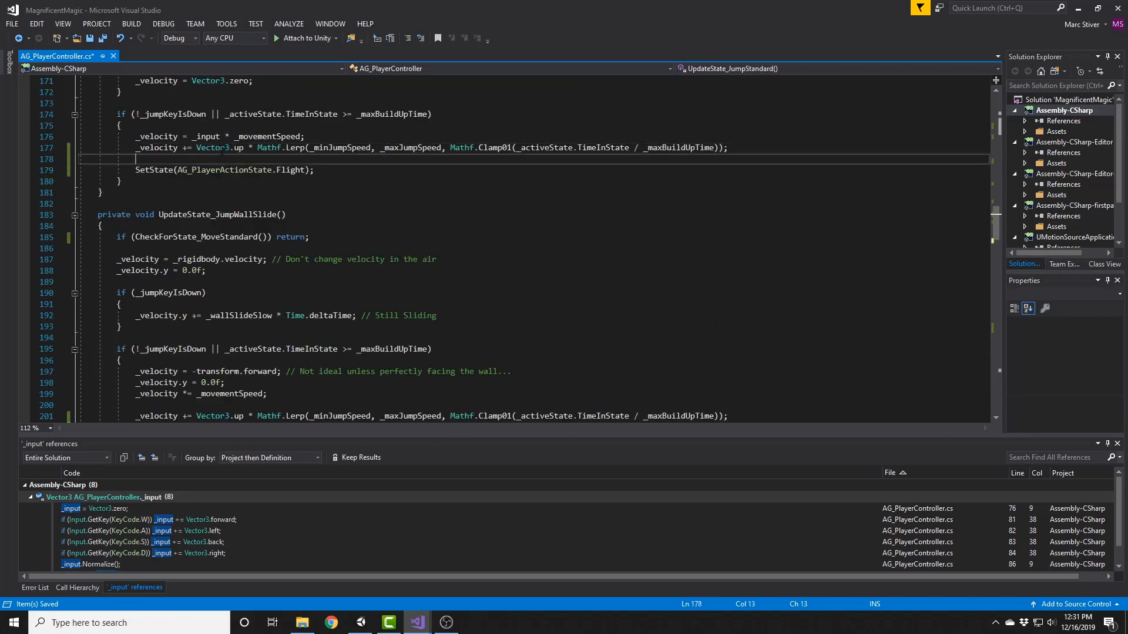
{"action": "key", "text": "Return"}
{"action": "key", "text": "ctrl+v"}
{"action": "key", "text": "ctrl+s"}
Step: Rewrite the _jumpRequested assignment in Update as if (Input.GetKeyDown(KeyCode.Space)) _jumpRequested = true;
{"action": "scroll", "coordinate": [215, 213], "scroll_direction": "up", "scroll_amount": 1}
{"action": "scroll", "coordinate": [215, 213], "scroll_direction": "up", "scroll_amount": 4}
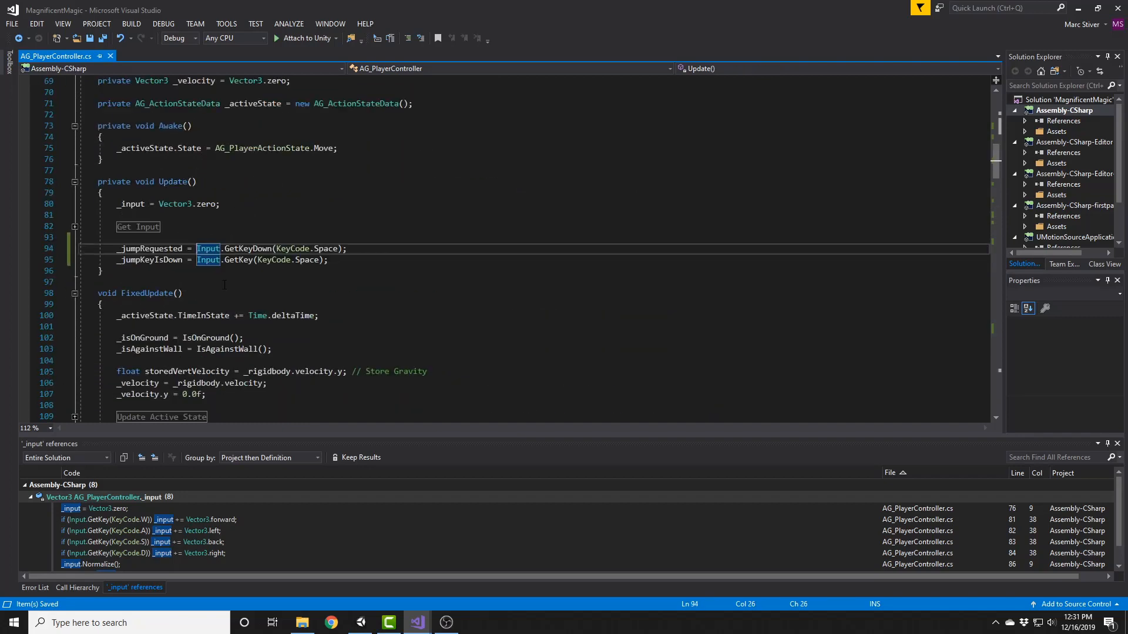
{"action": "type", "text": "if("}
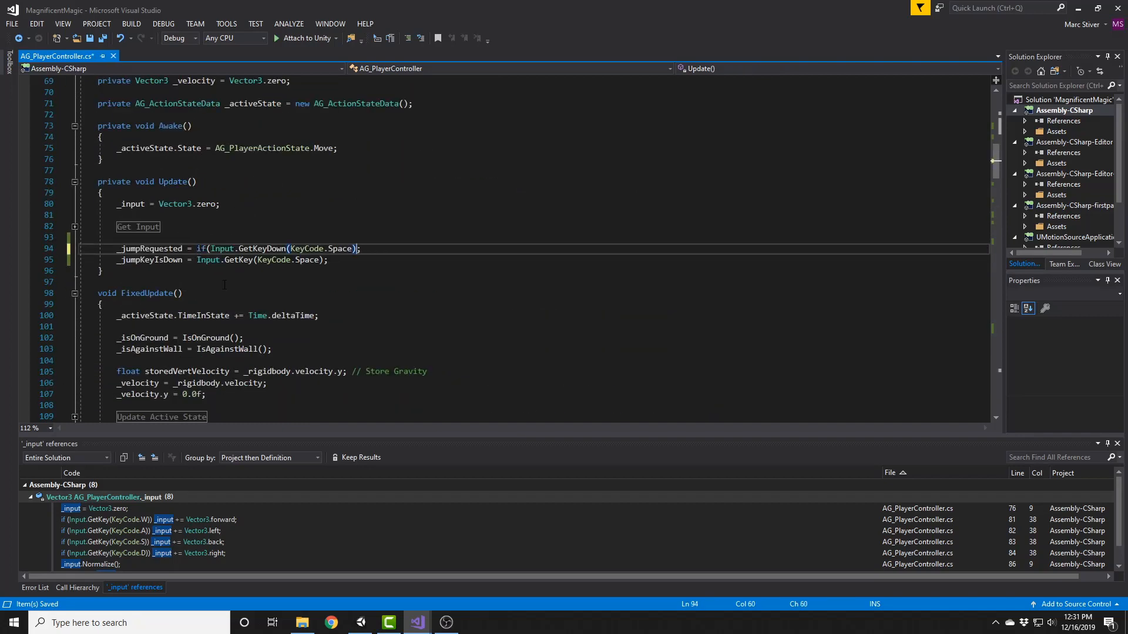
{"action": "key", "text": "Home"}
{"action": "key", "text": "ctrl+shift+Right"}
{"action": "key", "text": "ctrl+shift+Right"}
{"action": "key", "text": "Delete"}
{"action": "key", "text": "End"}
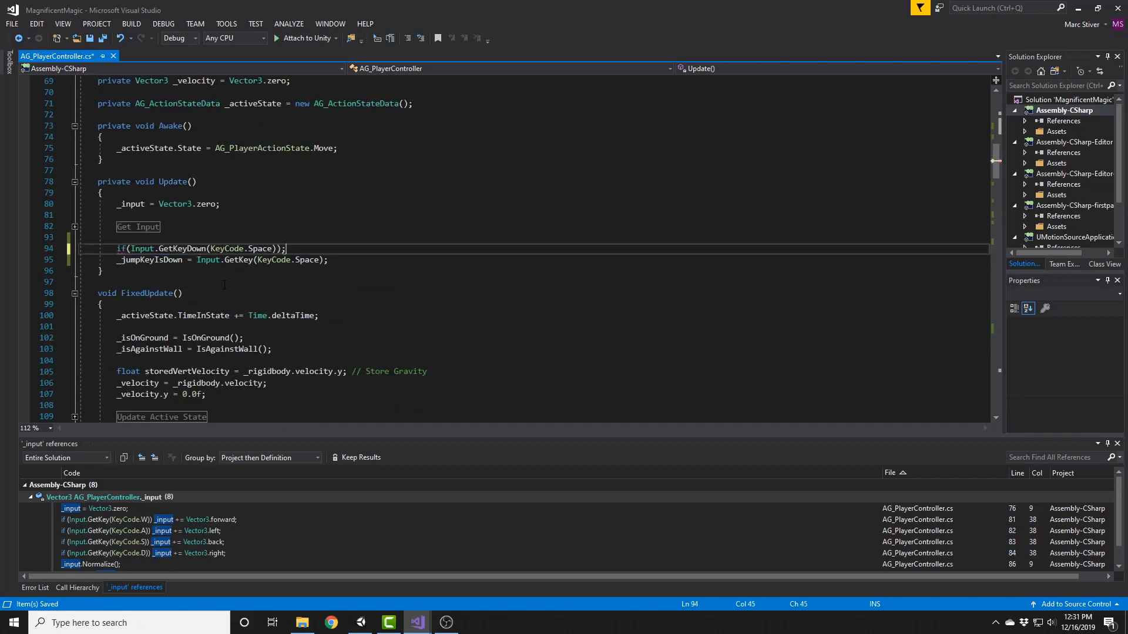
{"action": "type", "text": "_jump"}
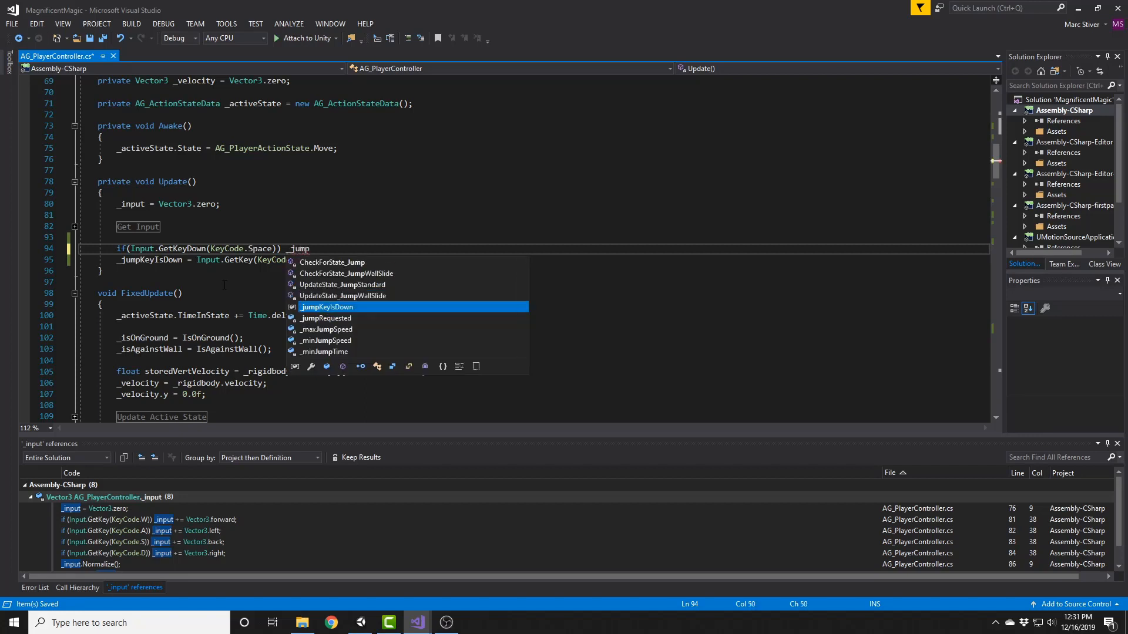
{"action": "type", "text": "Requested = true;"}
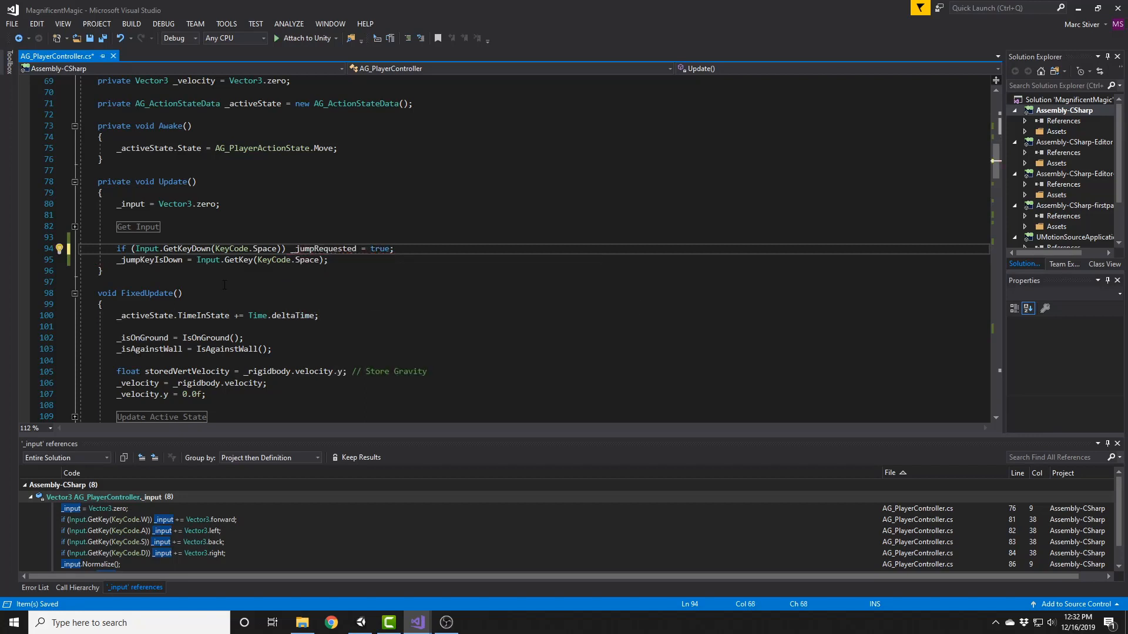
Step: Replace _jumpKeyIsDown with _jumpRequested in the return-false conditions of CheckForState_Jump and CheckForState_JumpWallSlide, and save the script
{"action": "key", "text": "Return"}
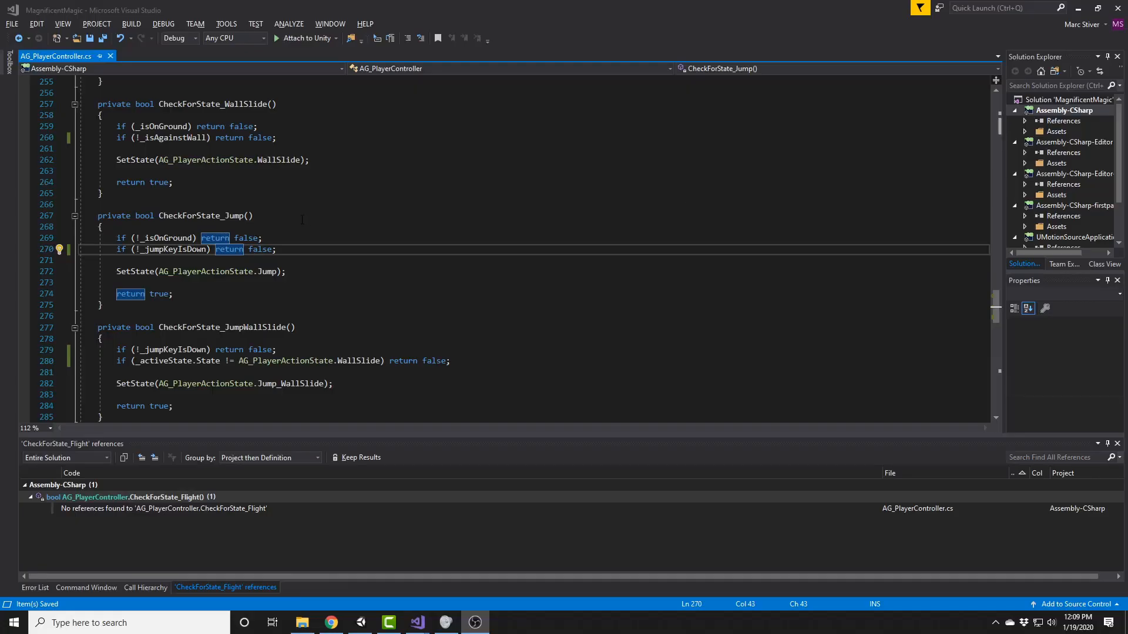
{"action": "left_click", "coordinate": [167, 238]}
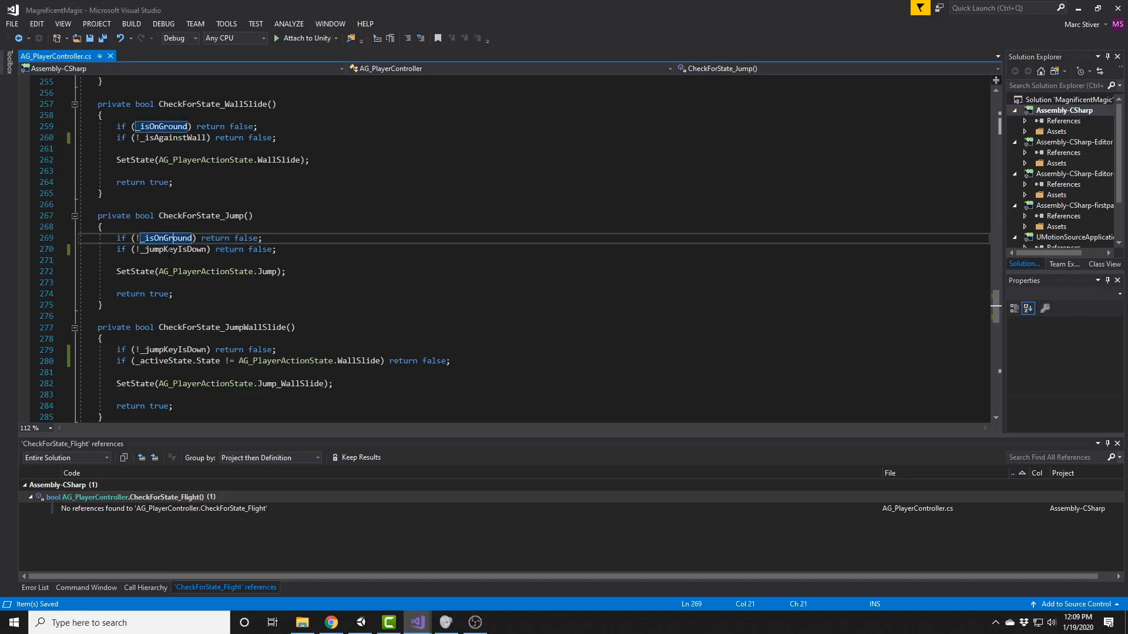
{"action": "double_click", "coordinate": [170, 249]}
{"action": "key", "text": "BackSpace"}
{"action": "type", "text": "_ju"}
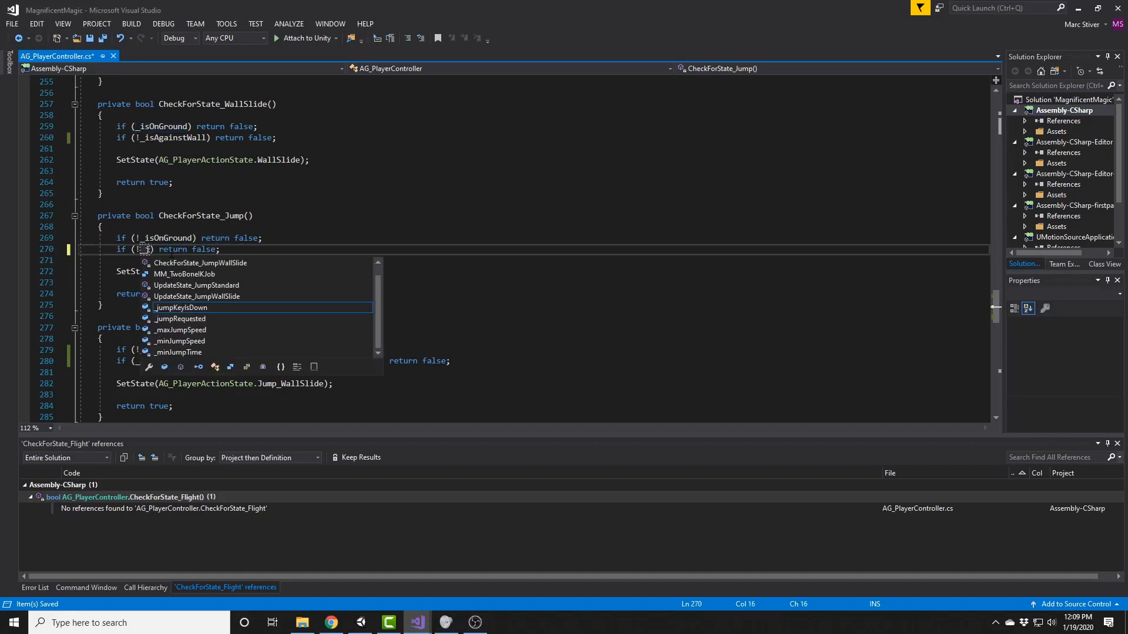
{"action": "key", "text": "Tab"}
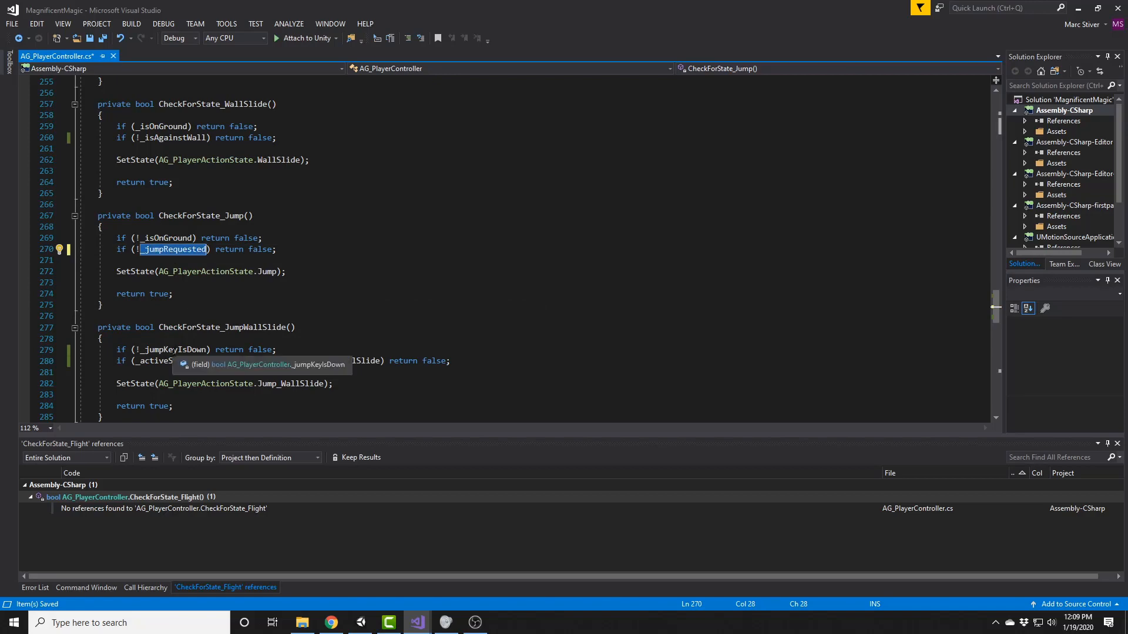
{"action": "double_click", "coordinate": [174, 350]}
{"action": "type", "text": "_jumpRequested"}
{"action": "key", "text": "ctrl+s"}
{"action": "left_click", "coordinate": [288, 348]}
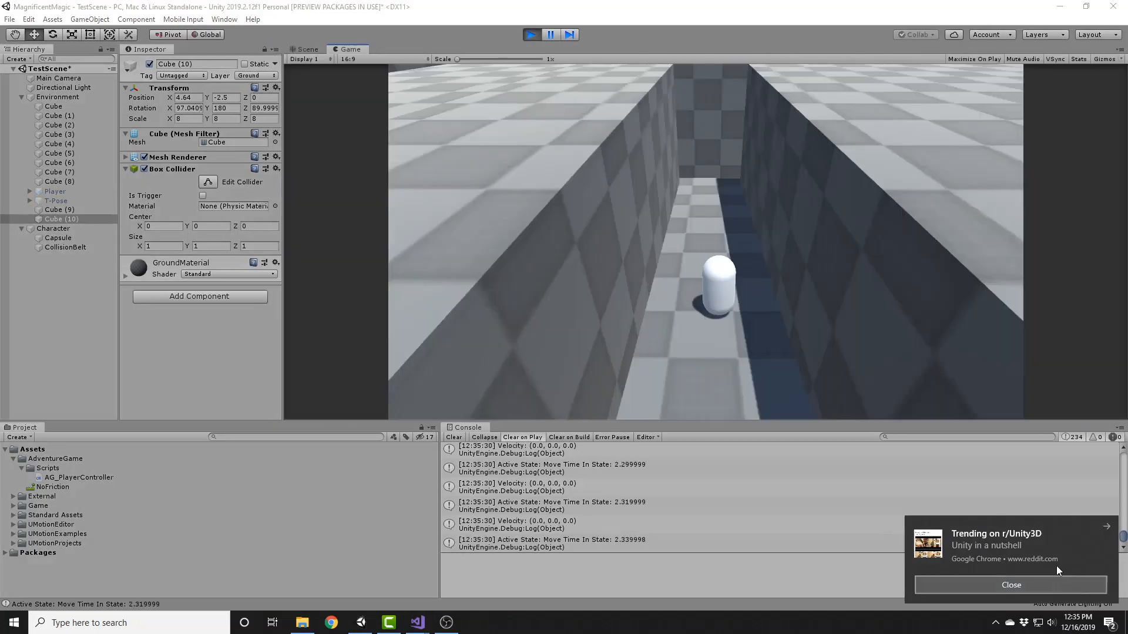
Step: Playtest the Unity scene by making the capsule character jump and wall-jump repeatedly between the two trench walls
{"action": "key", "text": "space"}
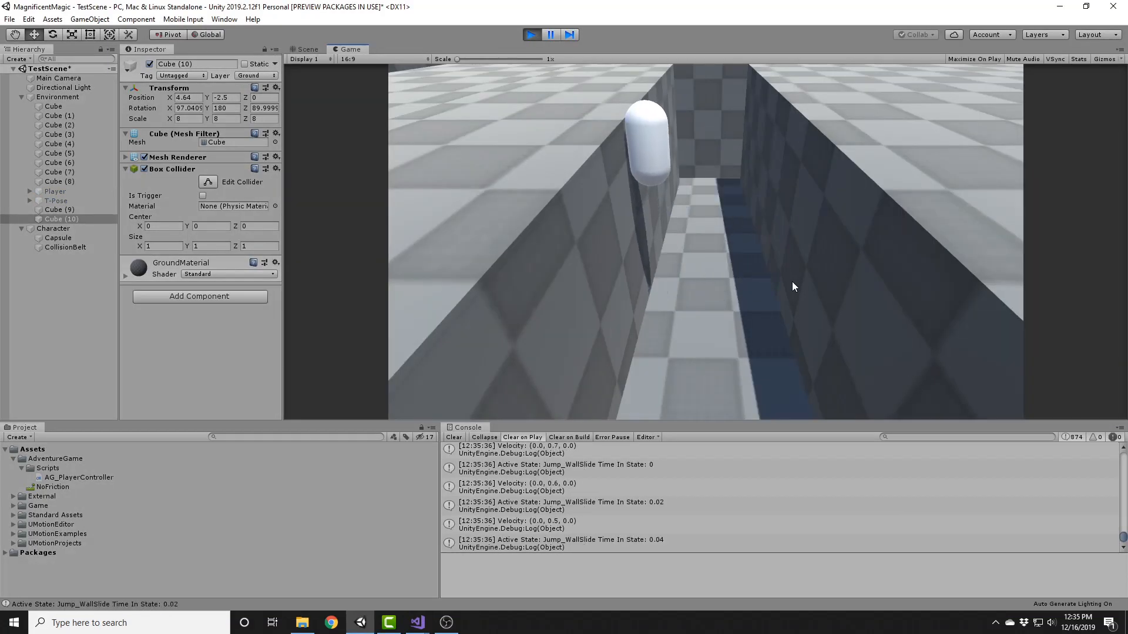
{"action": "key", "text": "space"}
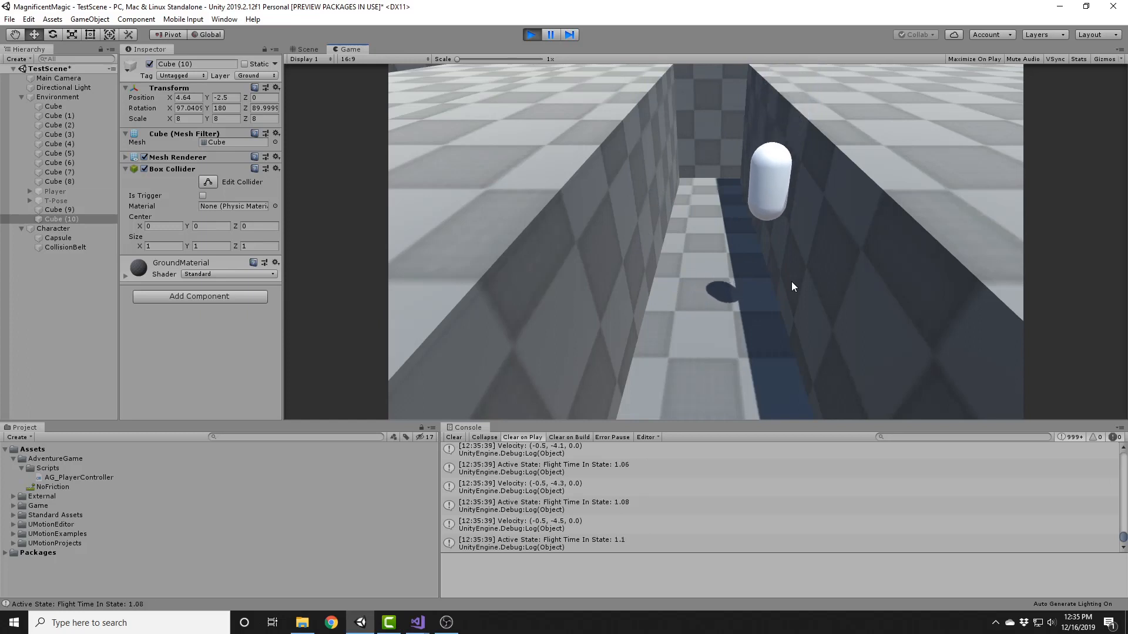
{"action": "key", "text": "space"}
{"action": "key", "text": "space"}
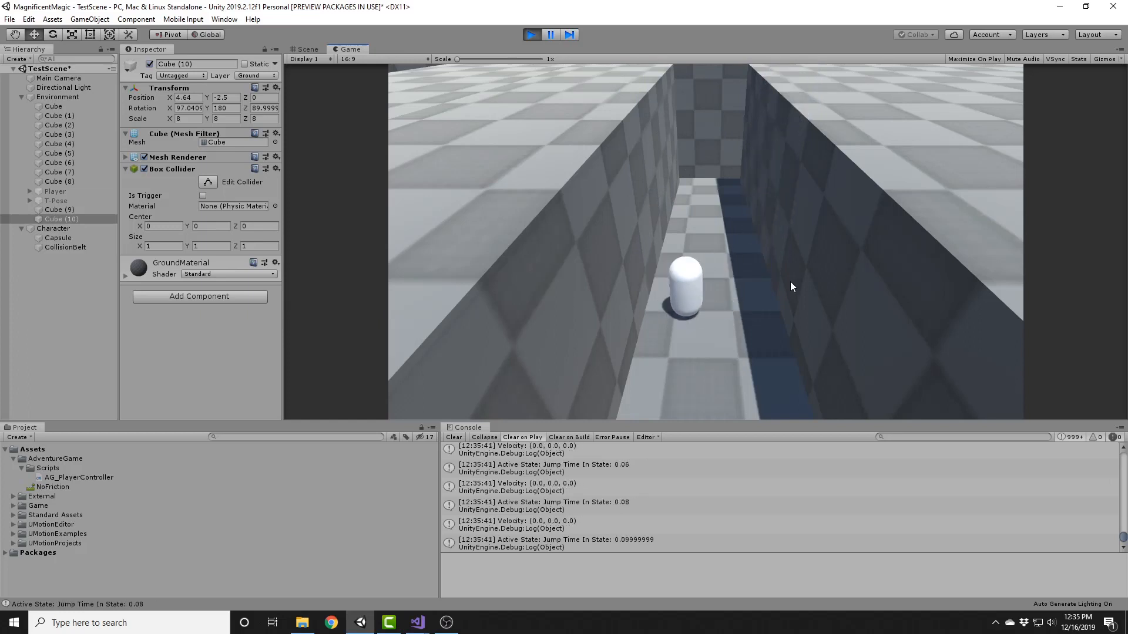
{"action": "key", "text": "space"}
{"action": "key", "text": "space"}
{"action": "key", "text": "space"}
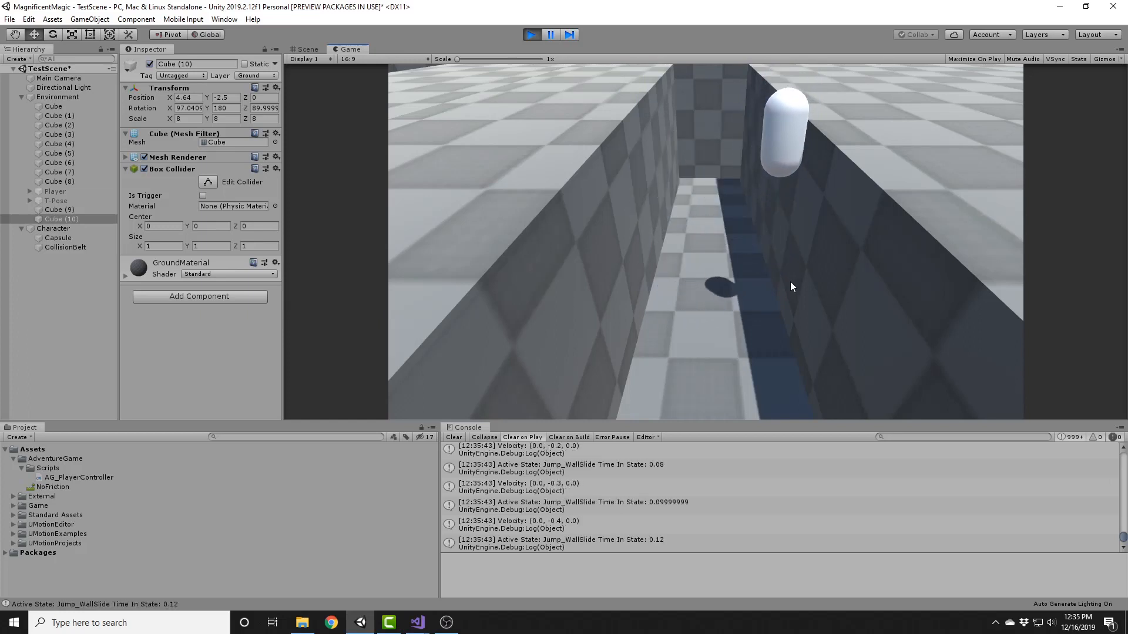
{"action": "key", "text": "space"}
{"action": "key", "text": "space"}
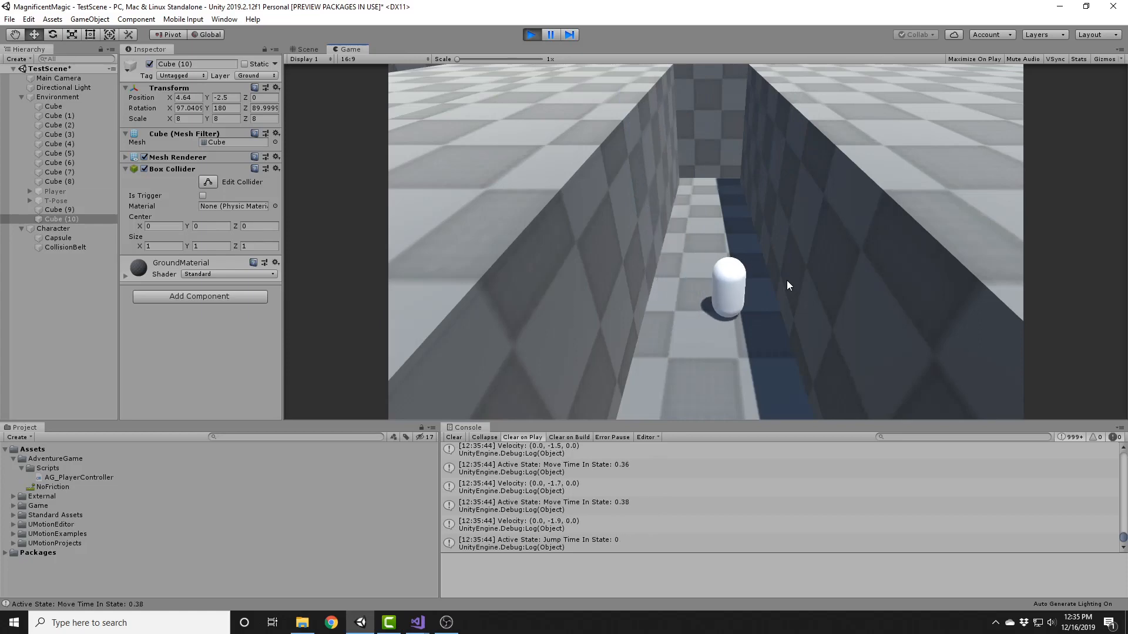
{"action": "key", "text": "space"}
{"action": "key", "text": "space"}
{"action": "key", "text": "space"}
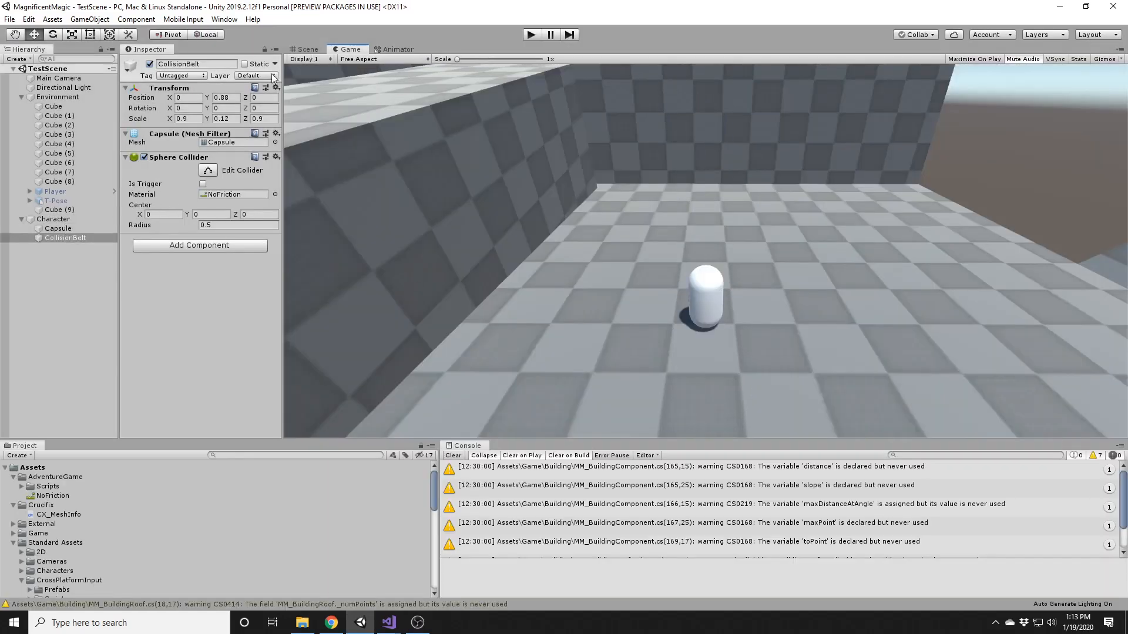
Step: Frame the character's CollisionBelt object in the Scene view to inspect its sphere collider
{"action": "left_click", "coordinate": [304, 50]}
{"action": "double_click", "coordinate": [68, 238]}
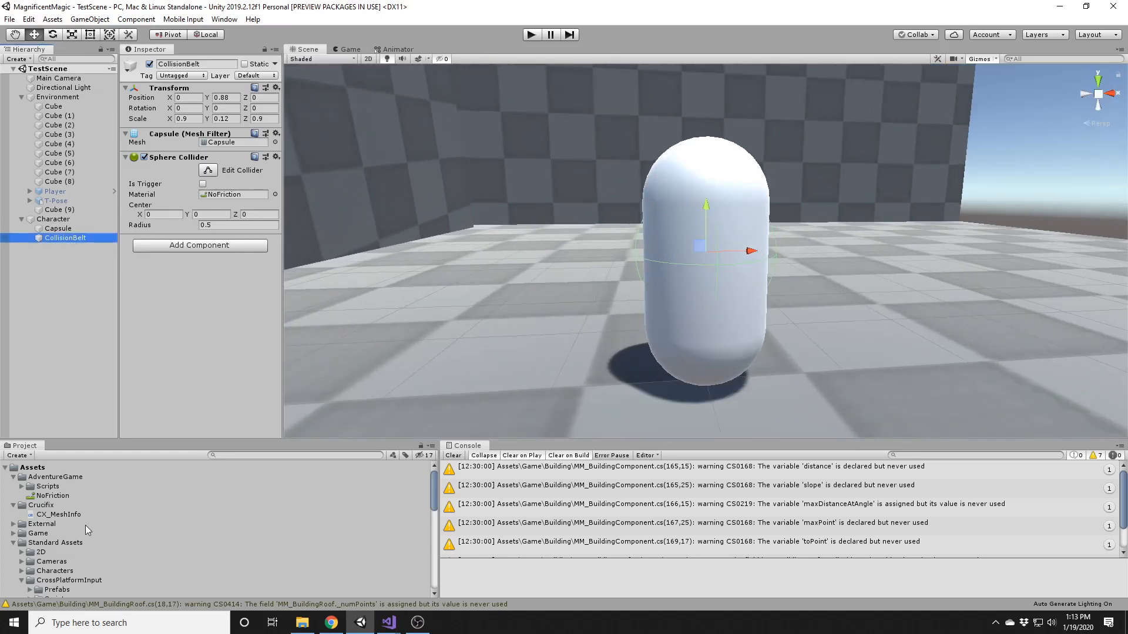
Step: Create a new Physic Material asset inside the AdventureGame Scripts folder
{"action": "left_click", "coordinate": [59, 497]}
{"action": "right_click", "coordinate": [67, 482]}
{"action": "right_click", "coordinate": [48, 477]}
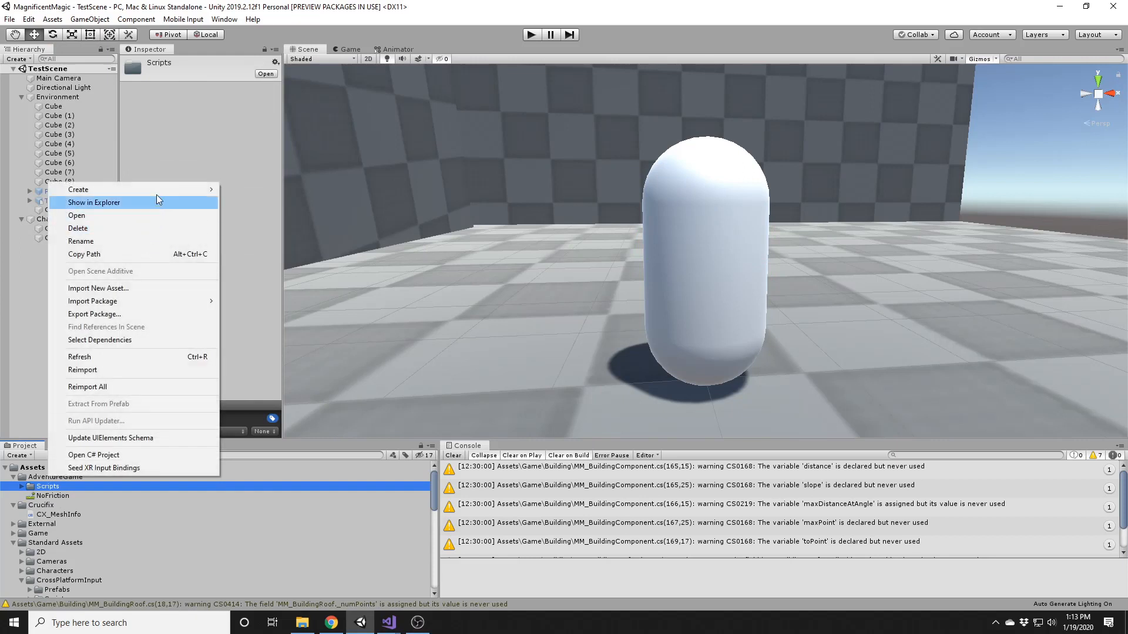
{"action": "mouse_move", "coordinate": [160, 188]}
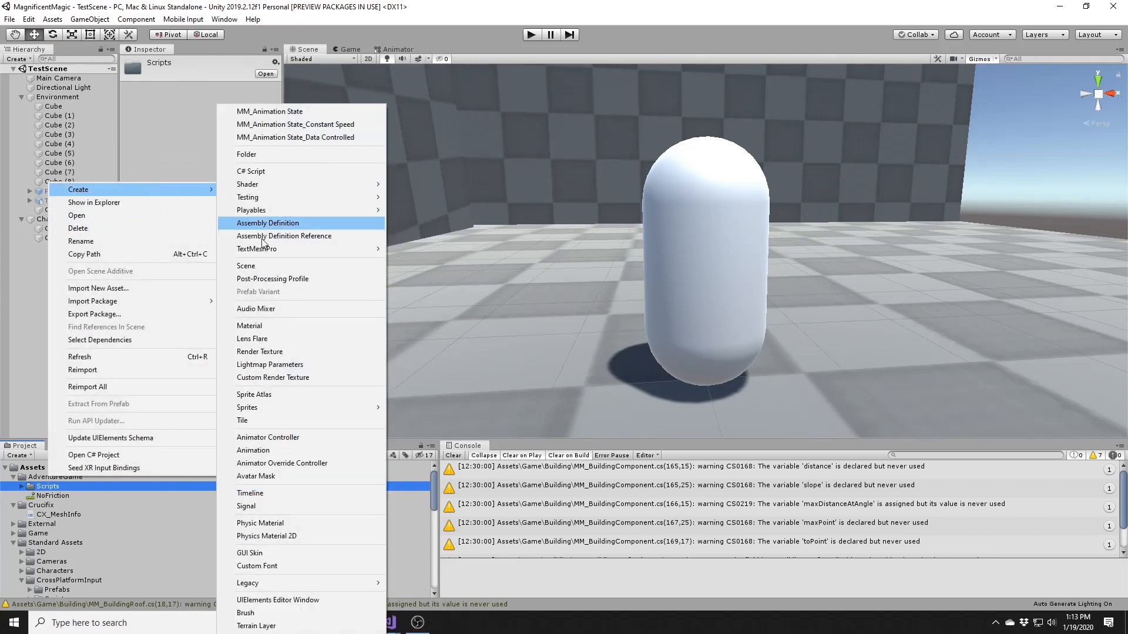
{"action": "left_click", "coordinate": [280, 522]}
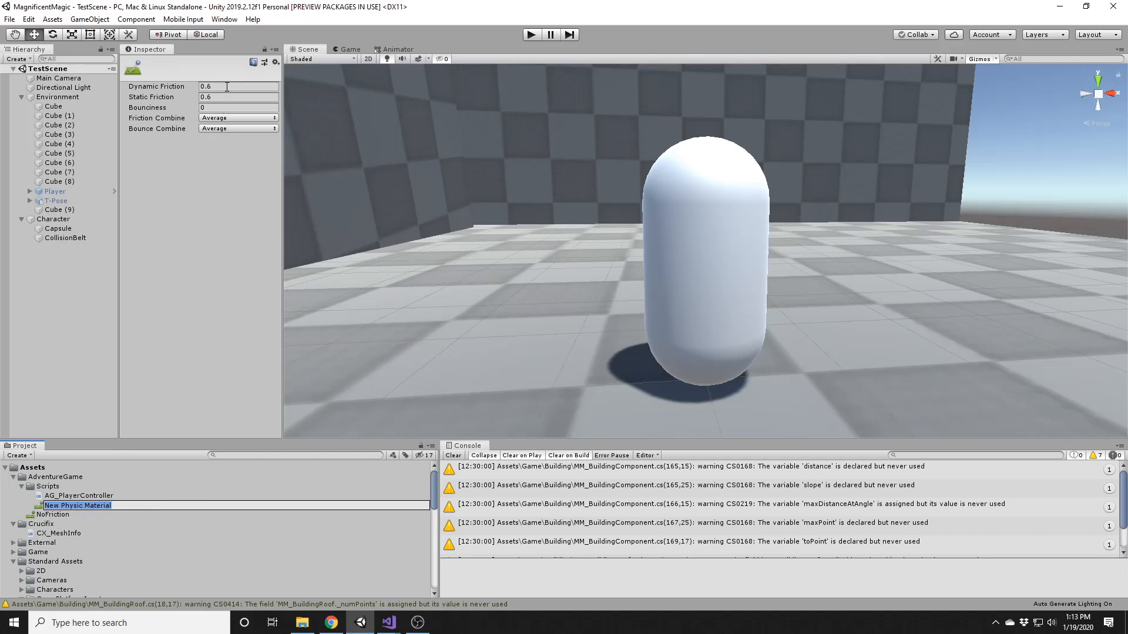
Step: Set the new physic material's dynamic and static friction to 0, and its Friction Combine and Bounce Combine to Minimum
{"action": "left_click", "coordinate": [227, 87]}
{"action": "left_click", "coordinate": [227, 86]}
{"action": "type", "text": "0"}
{"action": "key", "text": "Tab"}
{"action": "type", "text": "0"}
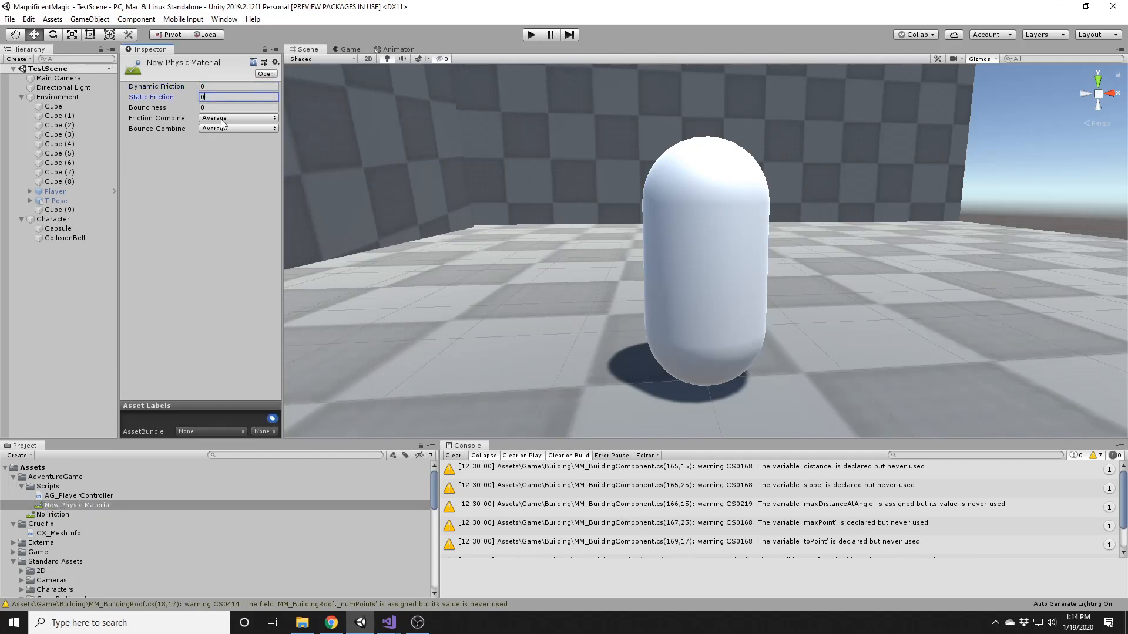
{"action": "left_click", "coordinate": [222, 119]}
{"action": "left_click", "coordinate": [221, 143]}
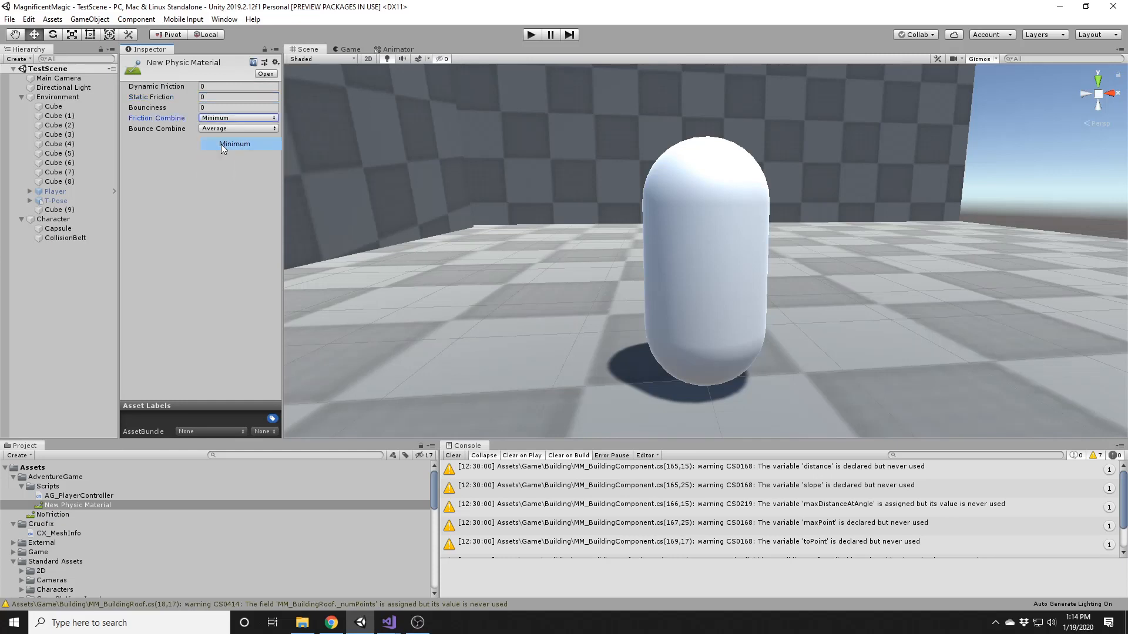
{"action": "left_click", "coordinate": [220, 131]}
{"action": "left_click", "coordinate": [220, 154]}
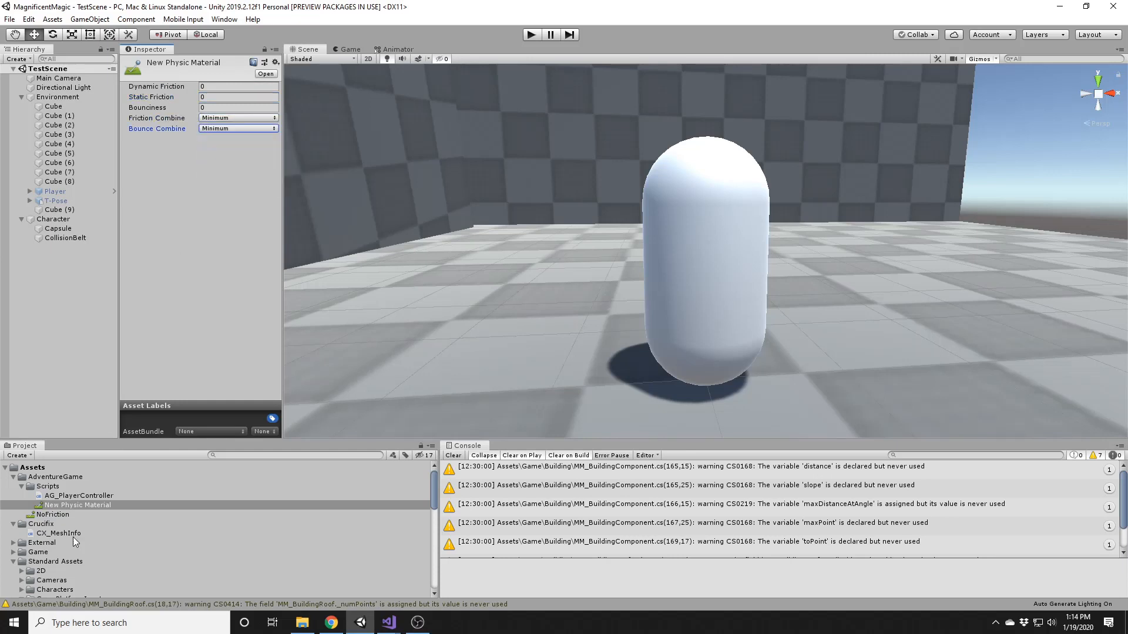
Step: Delete the New Physic Material asset from the Scripts folder
{"action": "left_click", "coordinate": [82, 506]}
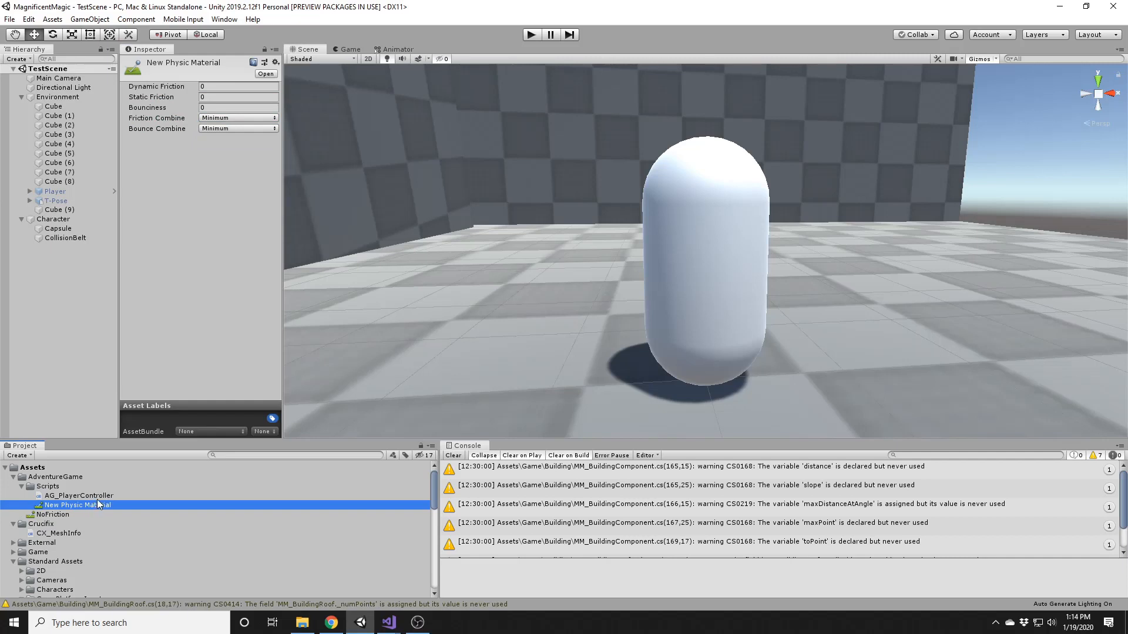
{"action": "key", "text": "Delete"}
{"action": "left_click", "coordinate": [561, 347]}
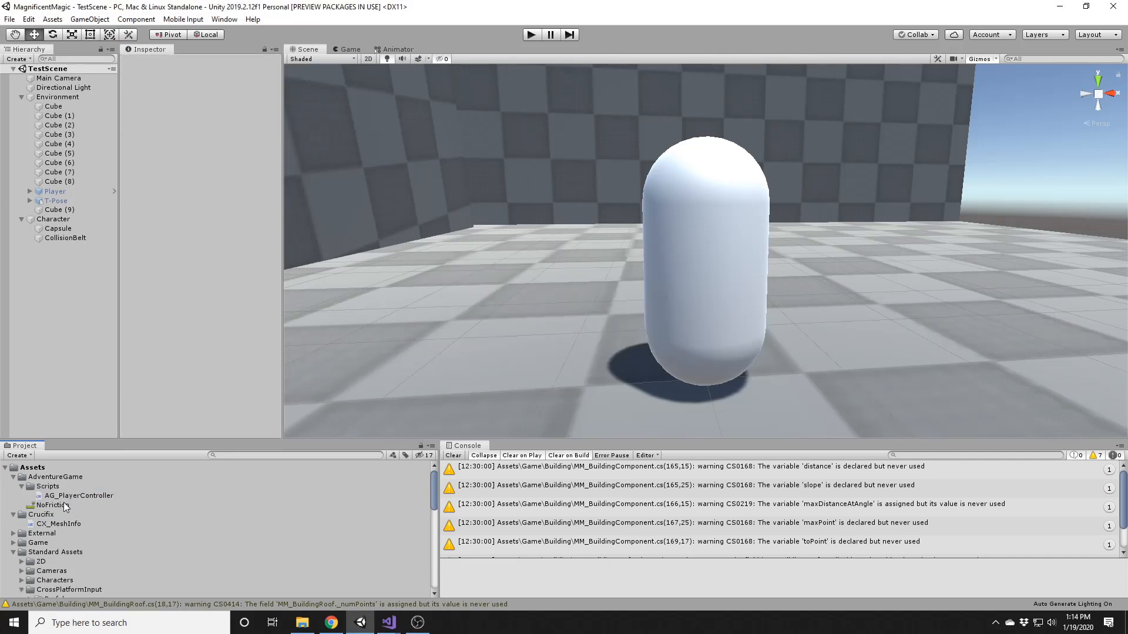
Step: Create a folder named Animation inside the AdventureGame folder
{"action": "left_click", "coordinate": [17, 515]}
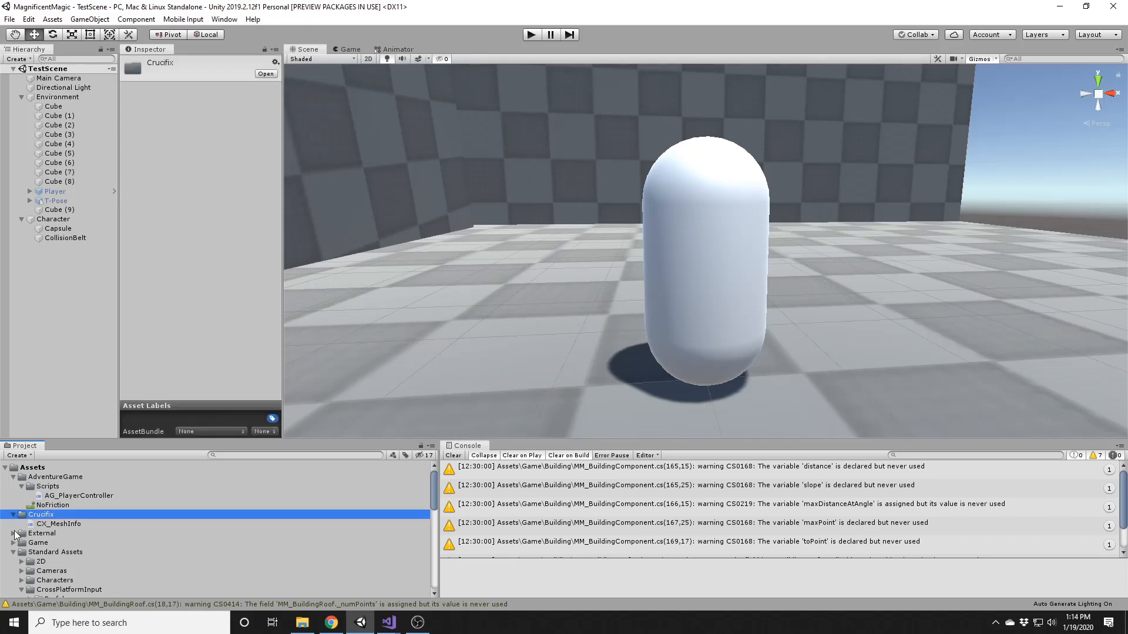
{"action": "left_click", "coordinate": [14, 515]}
{"action": "left_click", "coordinate": [13, 543]}
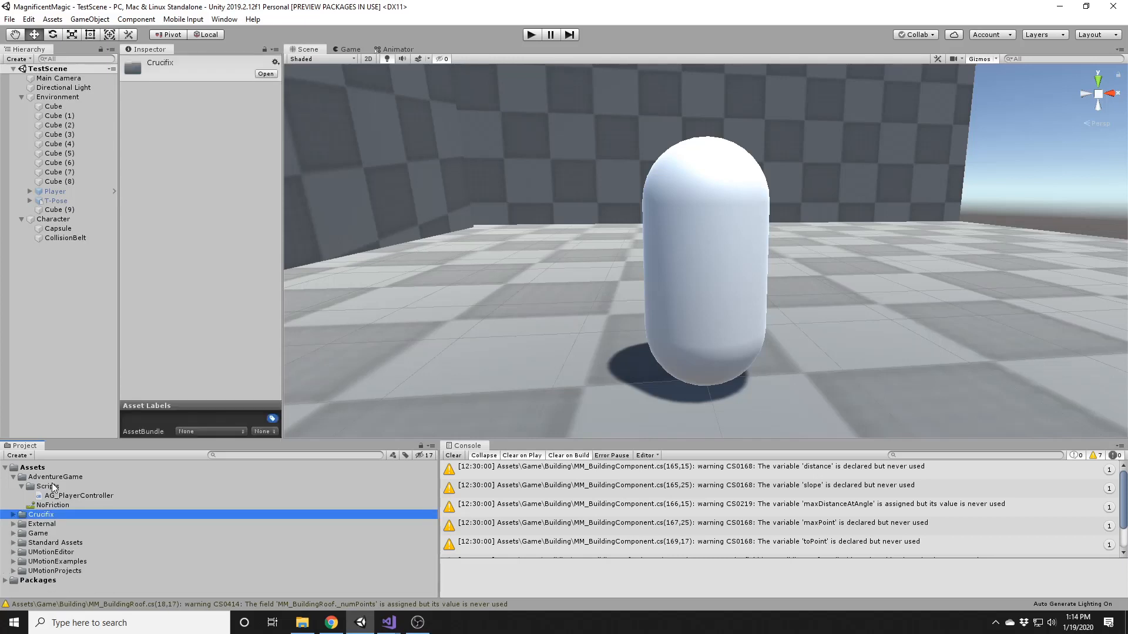
{"action": "right_click", "coordinate": [54, 477]}
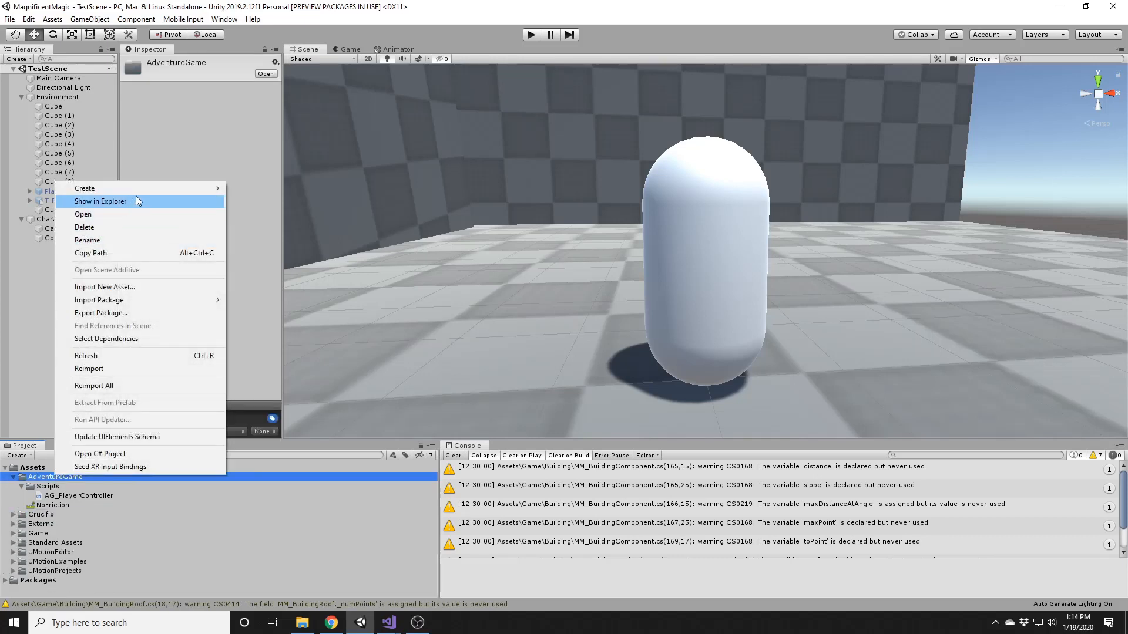
{"action": "mouse_move", "coordinate": [139, 189]}
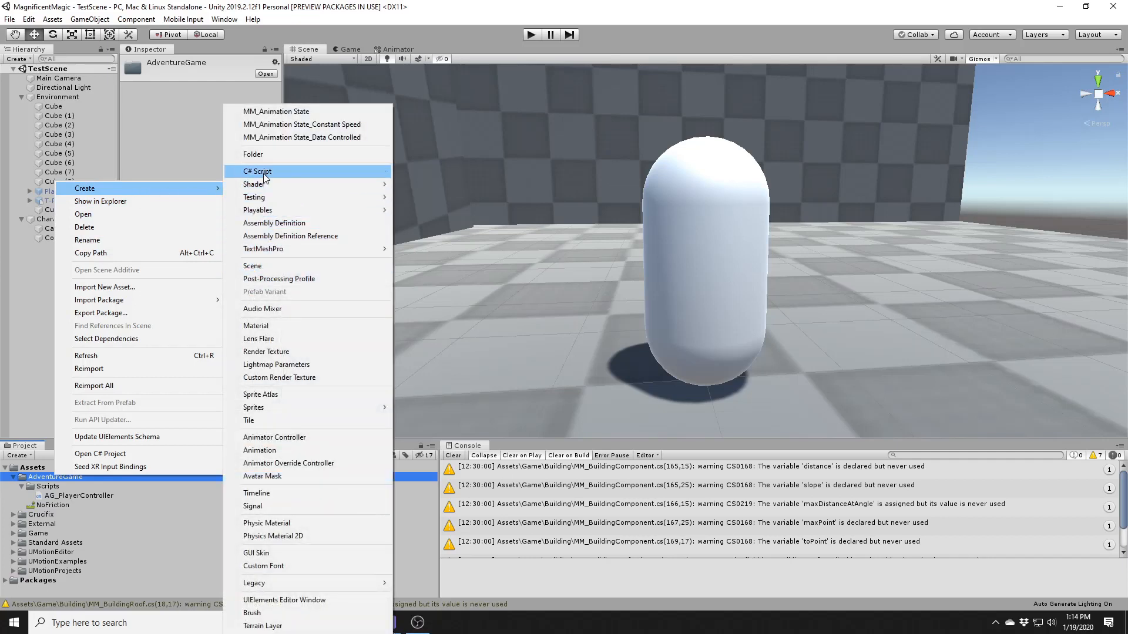
{"action": "left_click", "coordinate": [263, 155]}
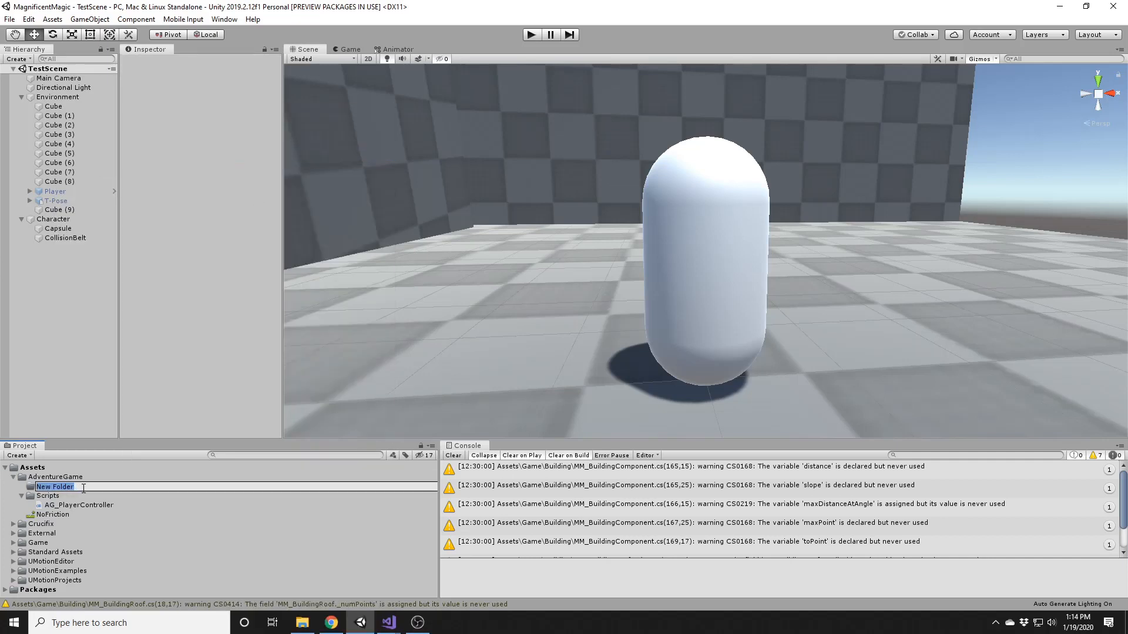
{"action": "type", "text": "Animation"}
{"action": "key", "text": "Return"}
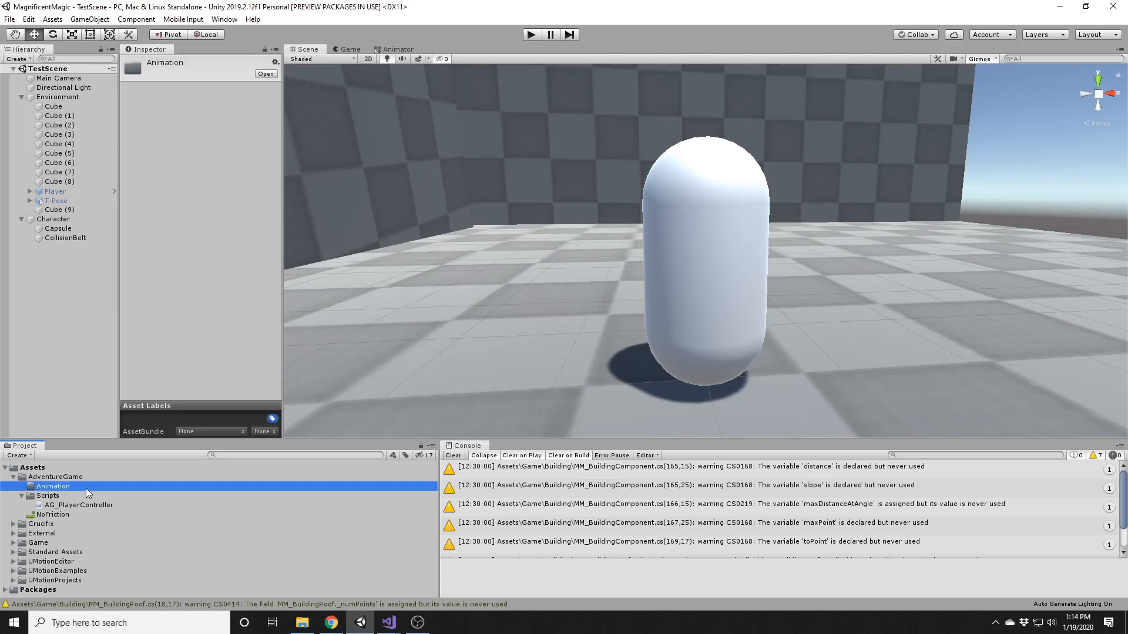
Step: Create an Animator Controller named AG_PlayerAnimController in the Animation folder
{"action": "right_click", "coordinate": [86, 488]}
{"action": "mouse_move", "coordinate": [163, 203]}
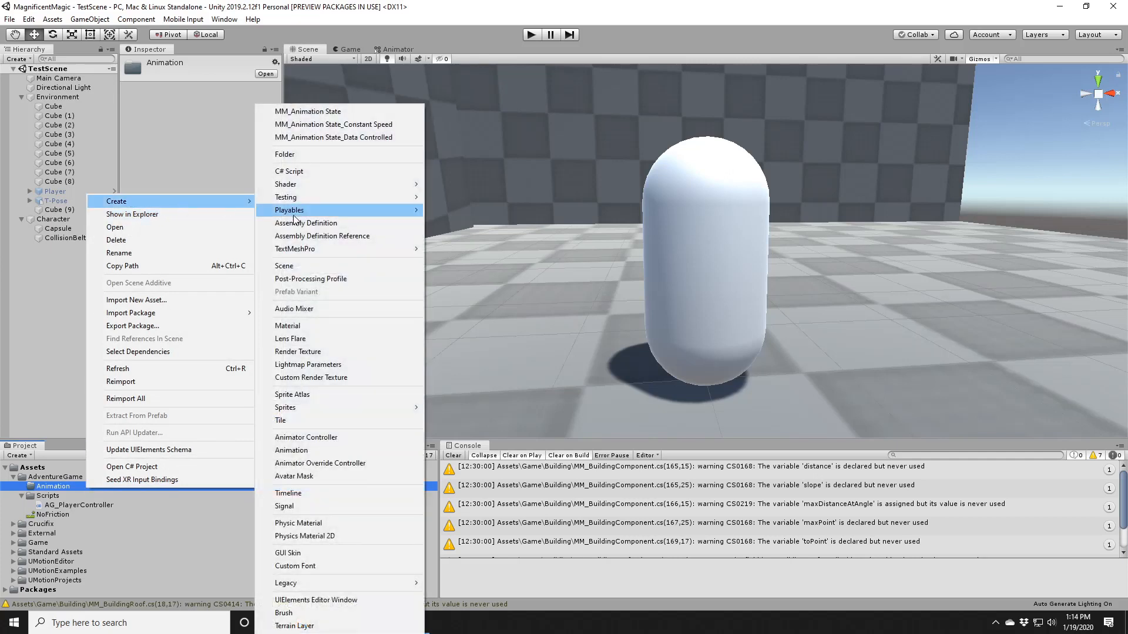
{"action": "left_click", "coordinate": [346, 437]}
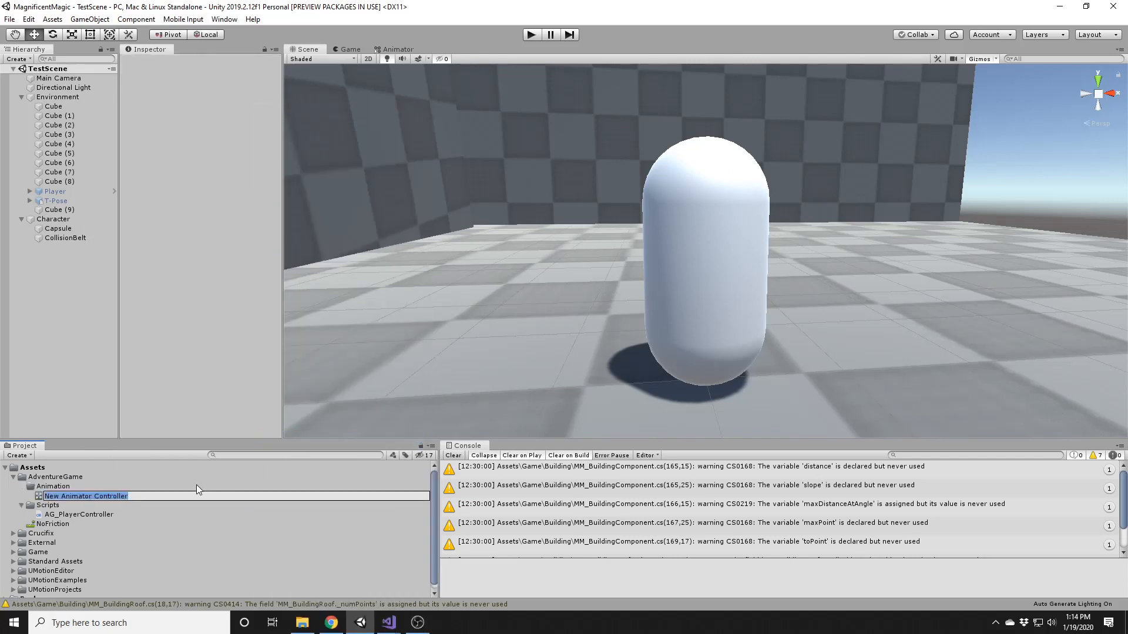
{"action": "type", "text": "AG"}
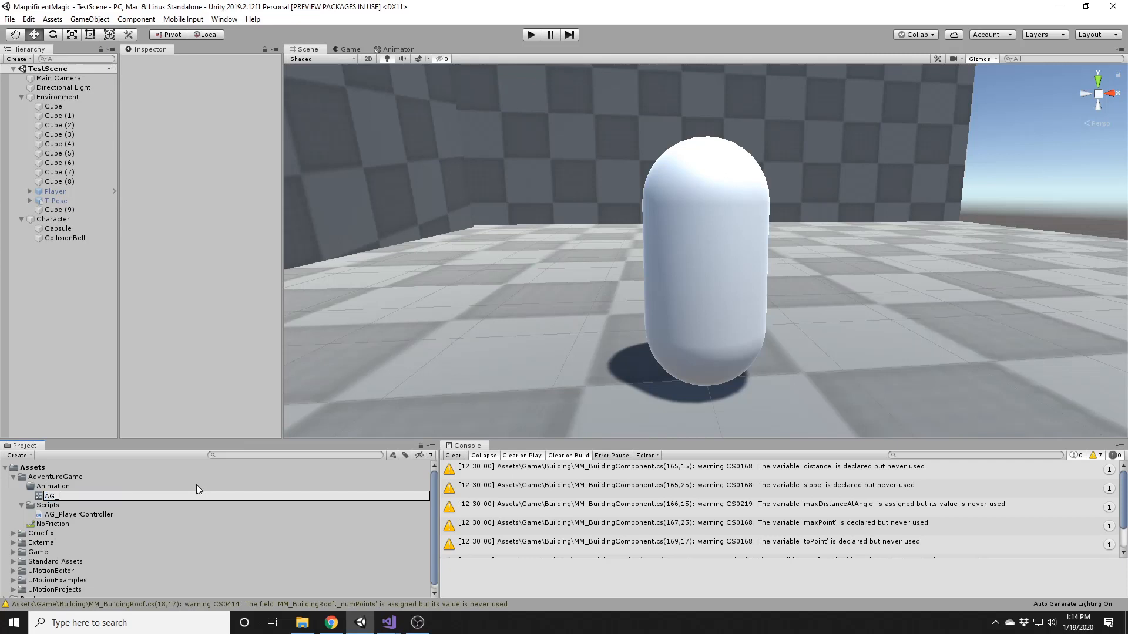
{"action": "type", "text": "_PlayerAnimController"}
{"action": "key", "text": "Return"}
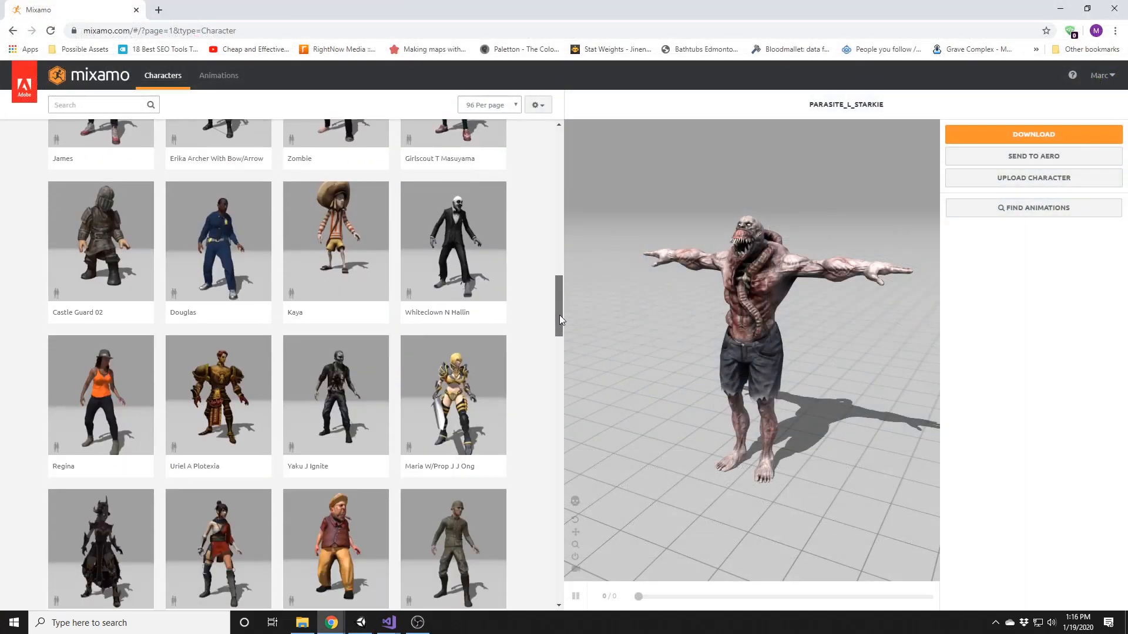
Step: Switch to Mixamo, select the Medea character, and open its download settings with FBX(.fbx) format and T-pose
{"action": "left_click_drag", "start_coordinate": [560, 315], "coordinate": [555, 468]}
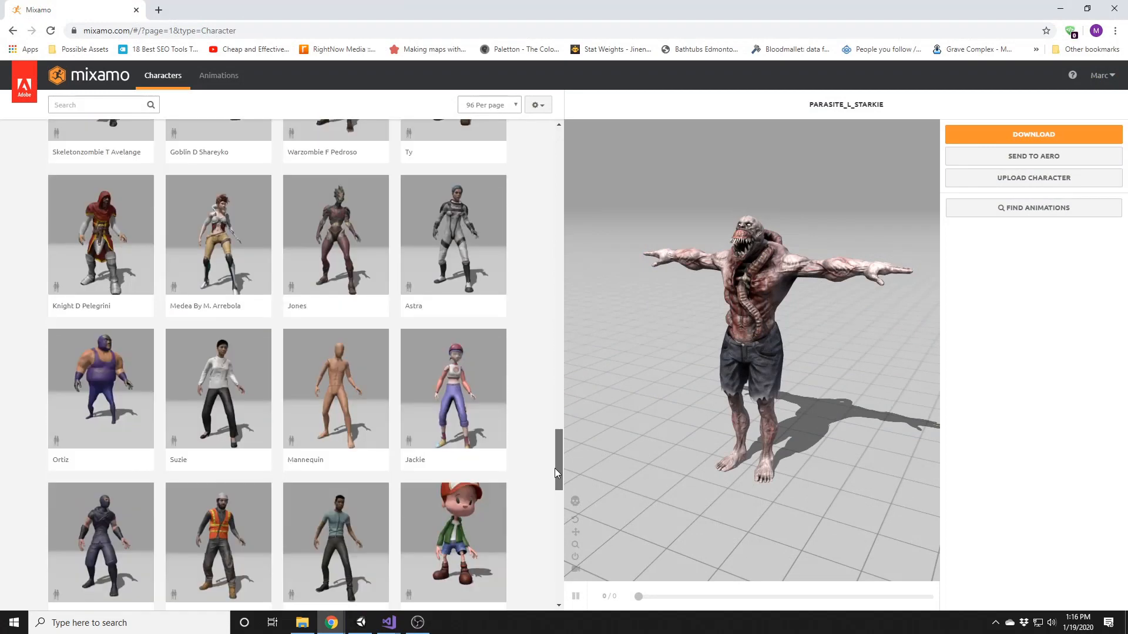
{"action": "left_click", "coordinate": [262, 258]}
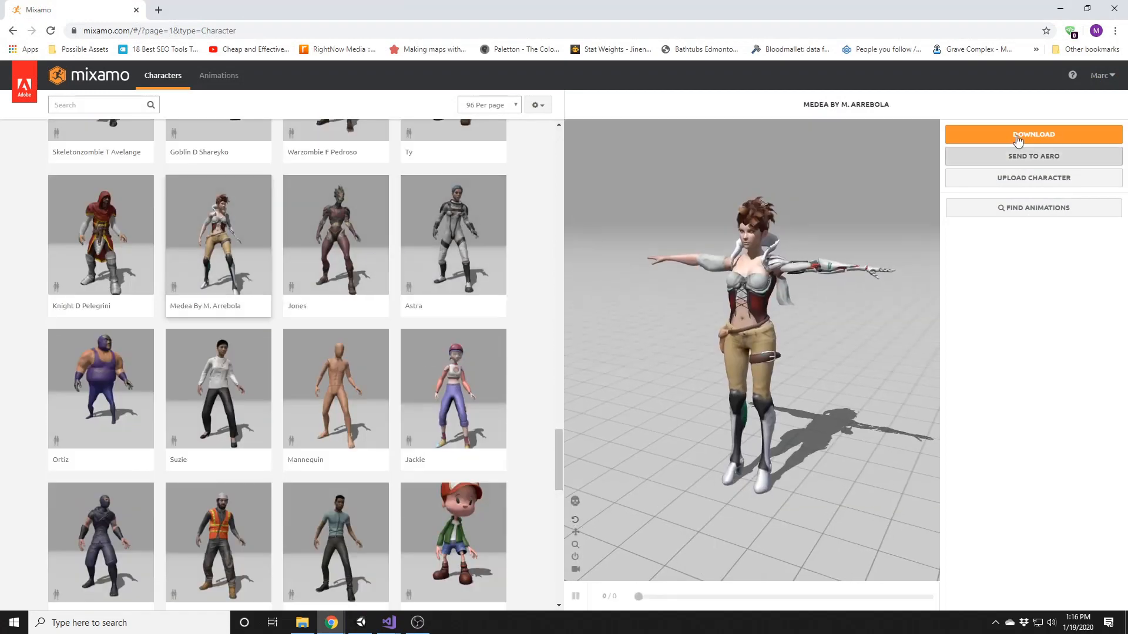
{"action": "left_click", "coordinate": [1033, 131]}
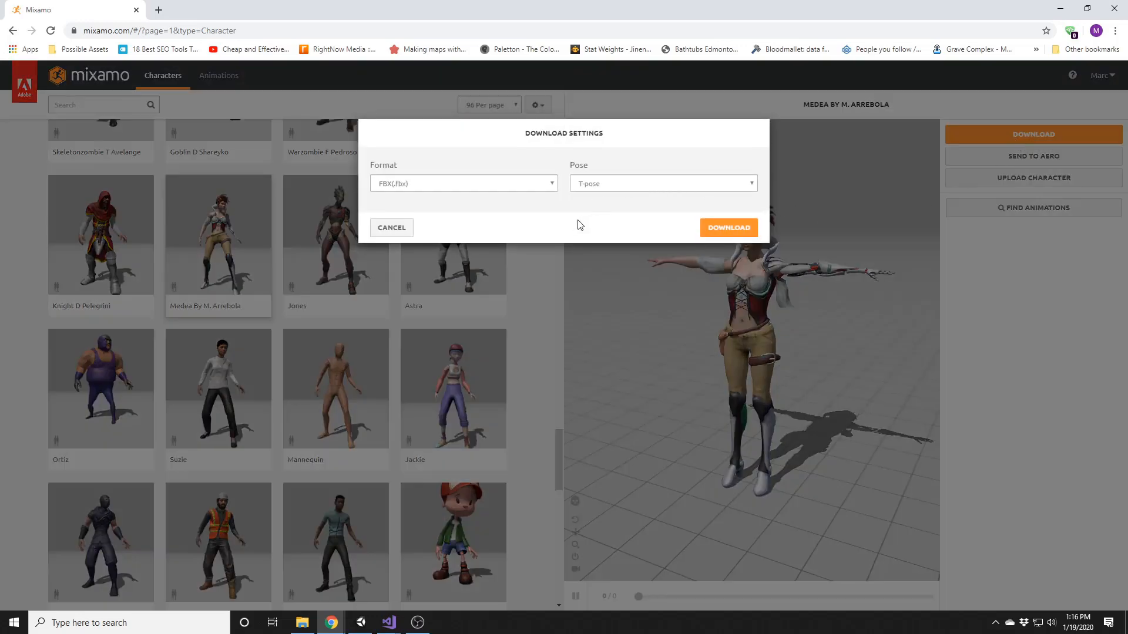
{"action": "left_click", "coordinate": [650, 184]}
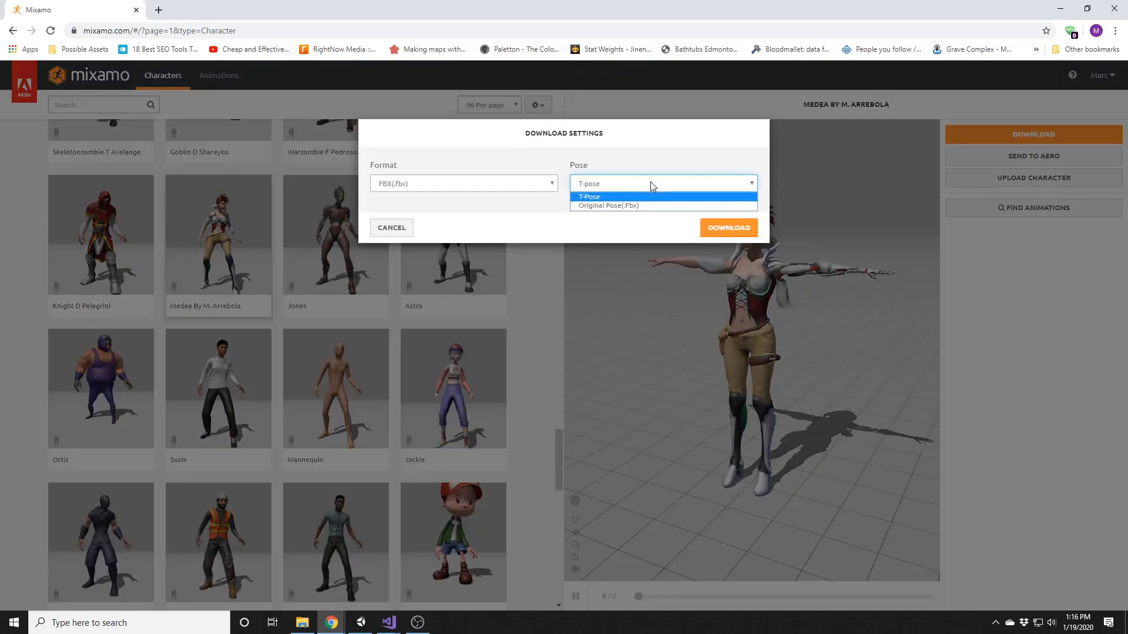
{"action": "left_click", "coordinate": [650, 183]}
{"action": "left_click", "coordinate": [519, 183]}
{"action": "left_click", "coordinate": [523, 184]}
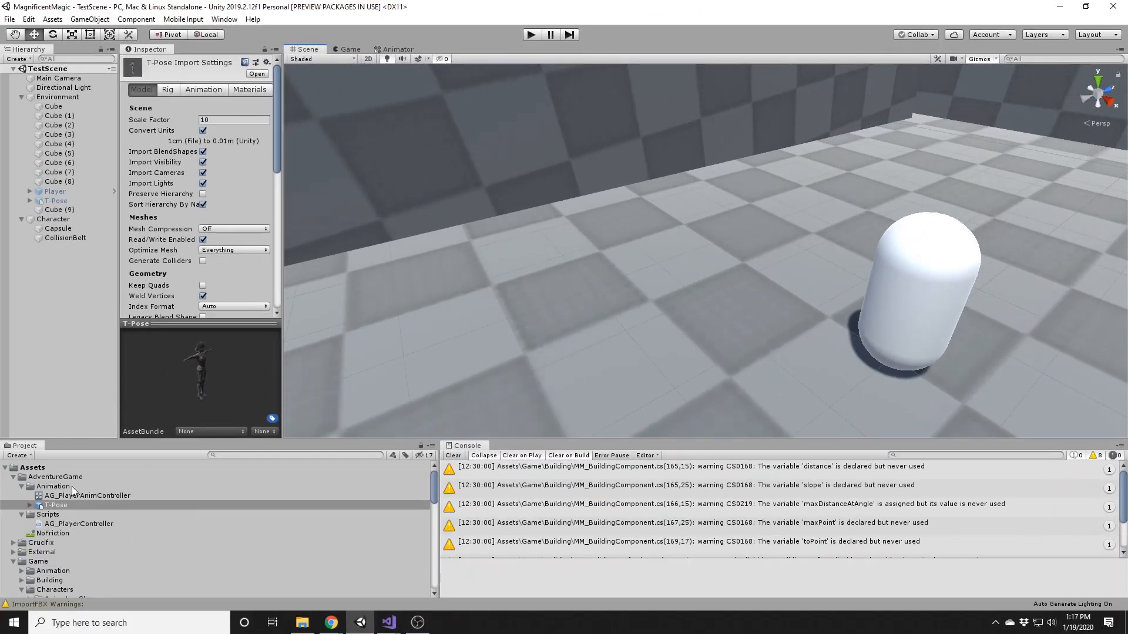
Step: Add the T-Pose model to the scene as a child of Character and deactivate the Capsule object
{"action": "left_click_drag", "start_coordinate": [57, 505], "coordinate": [100, 241]}
{"action": "key", "text": "f"}
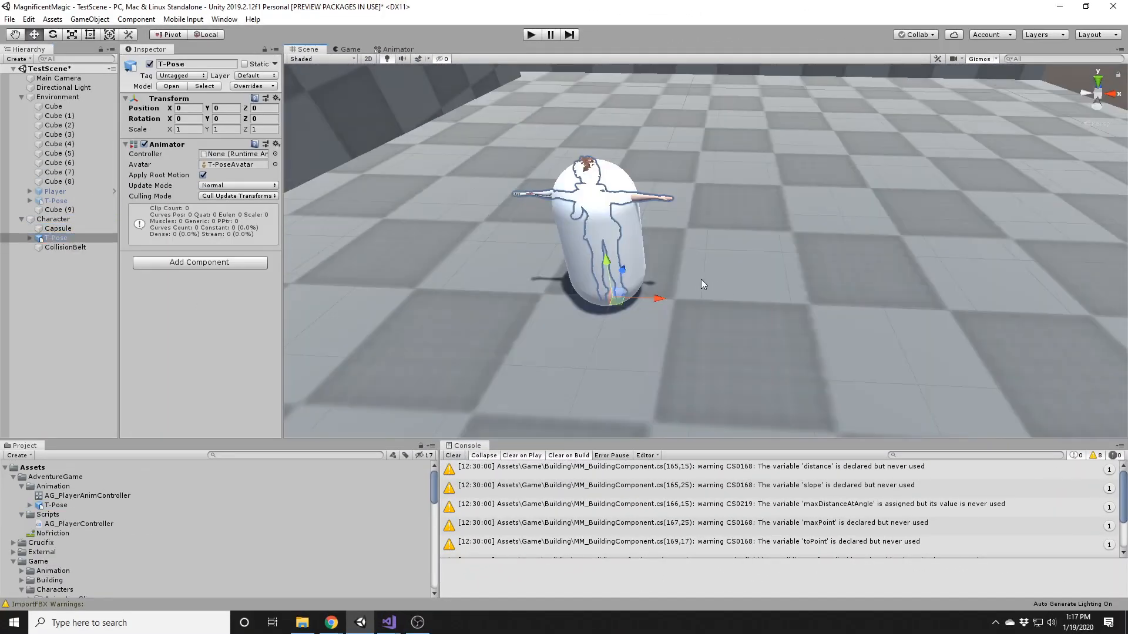
{"action": "right_click_drag", "start_coordinate": [700, 279], "coordinate": [722, 345]}
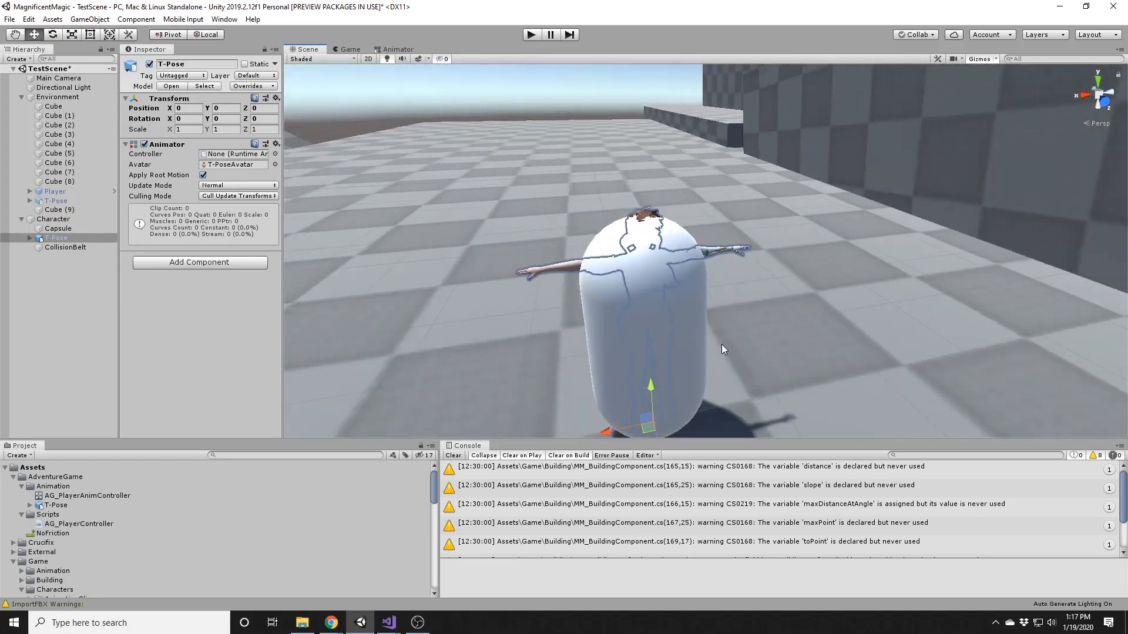
{"action": "left_click_drag", "start_coordinate": [721, 344], "coordinate": [672, 252], "text": "alt"}
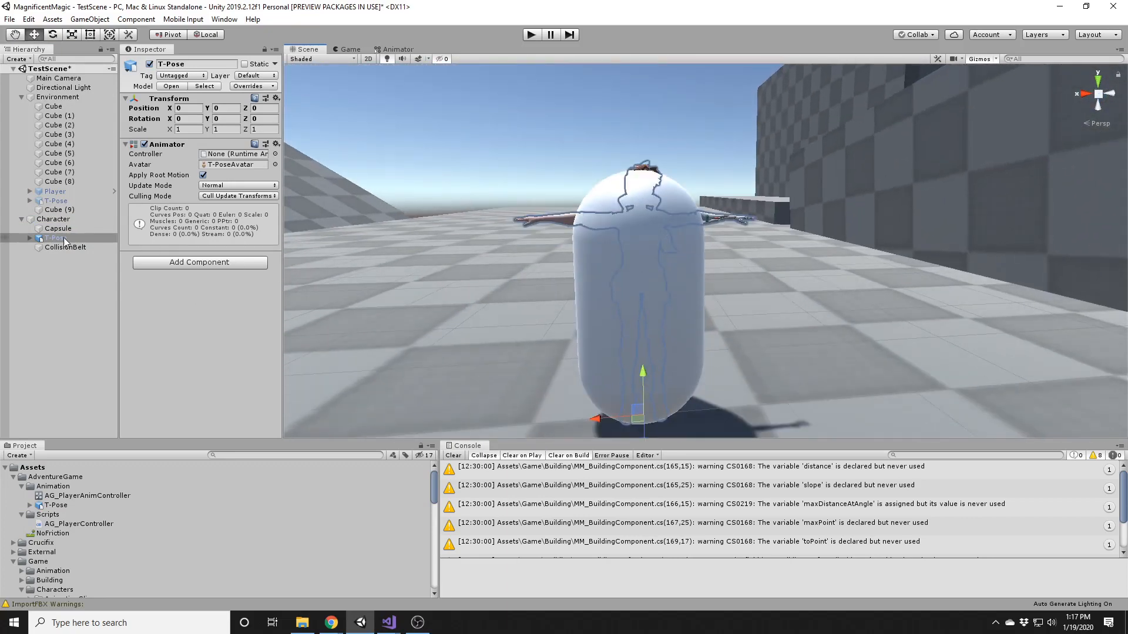
{"action": "left_click", "coordinate": [49, 228]}
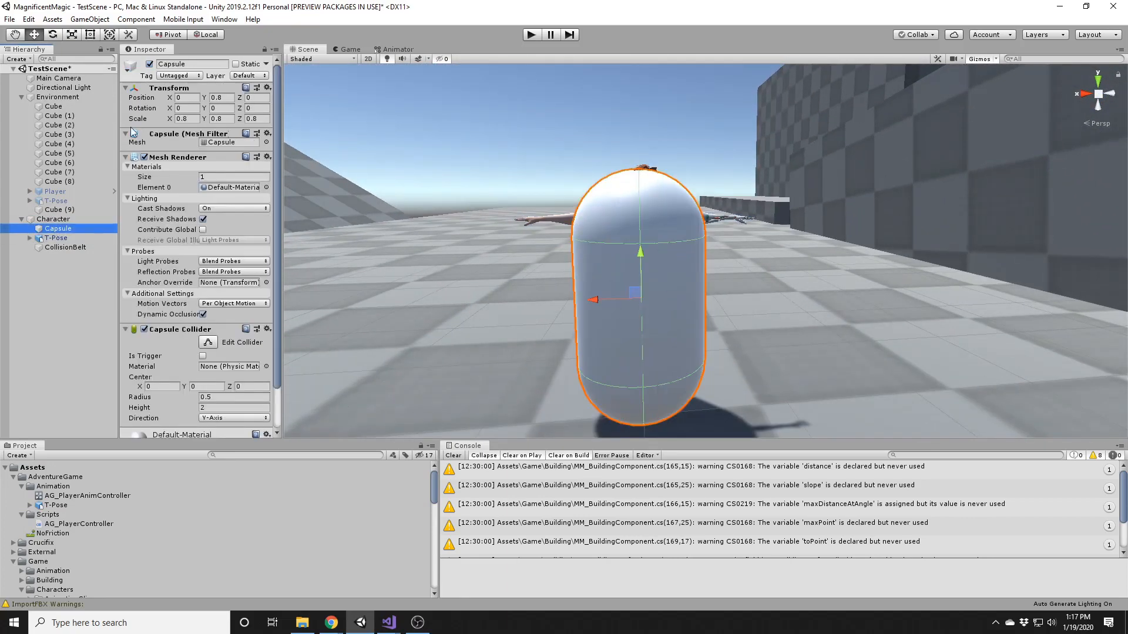
{"action": "left_click", "coordinate": [150, 65]}
Step: Move the Animator component from the T-Pose model to its parent Character object
{"action": "left_click", "coordinate": [63, 239]}
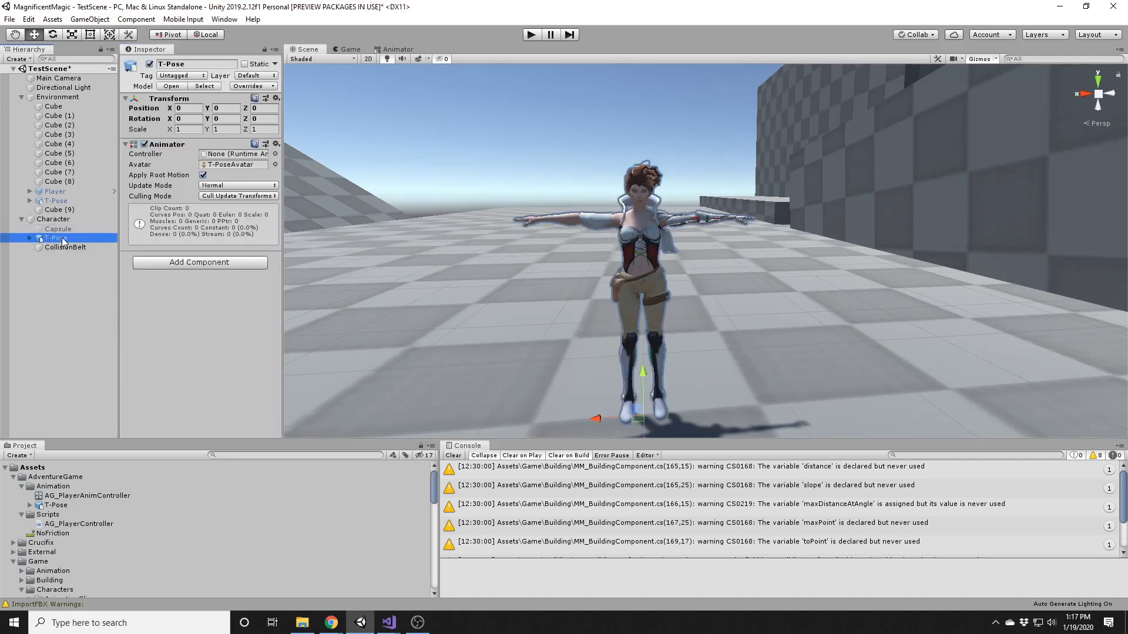
{"action": "left_click", "coordinate": [276, 144]}
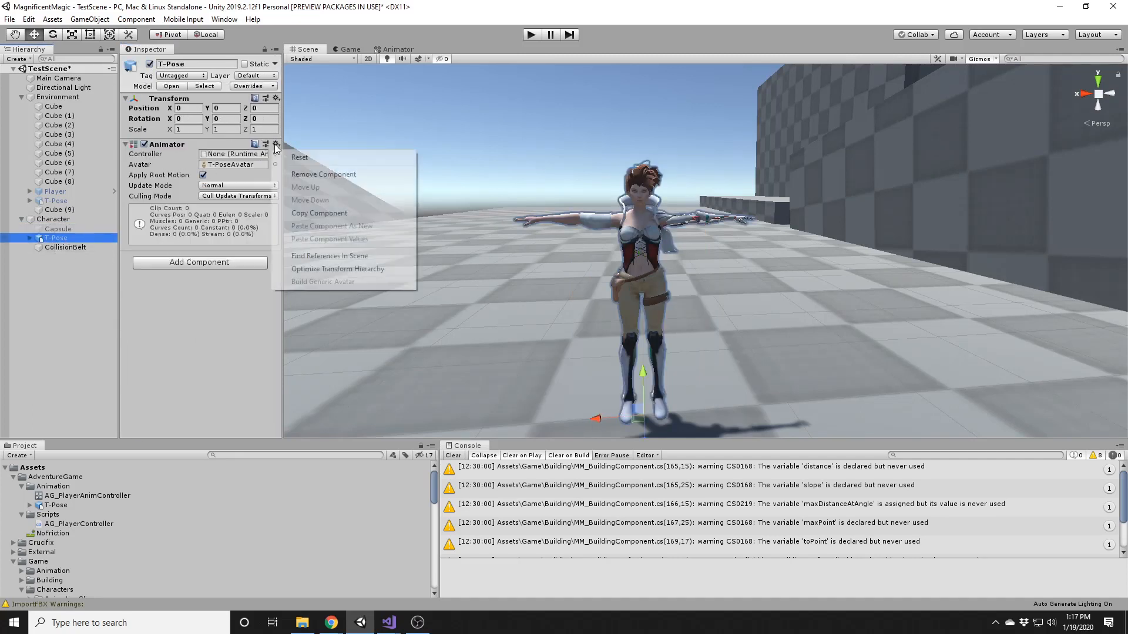
{"action": "left_click", "coordinate": [304, 216]}
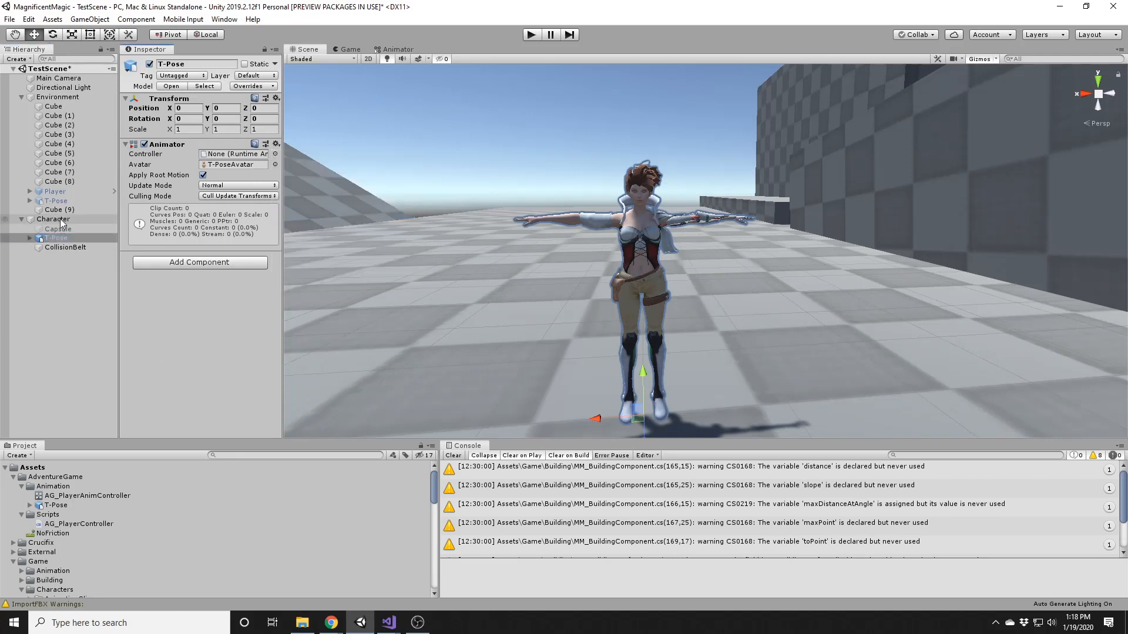
{"action": "left_click", "coordinate": [276, 144]}
{"action": "left_click", "coordinate": [317, 174]}
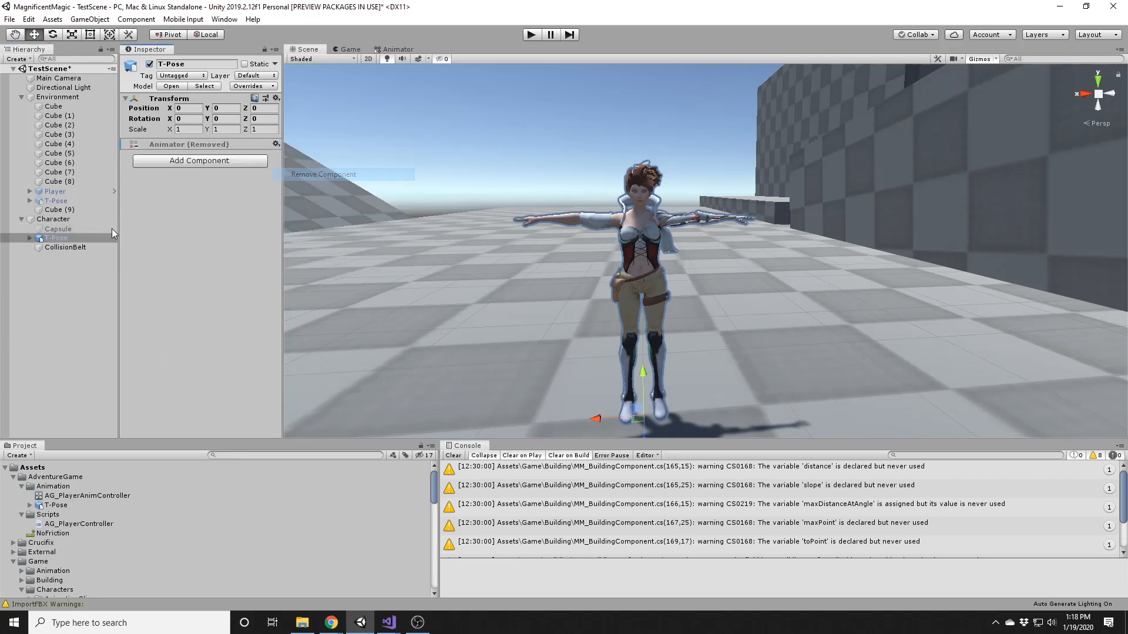
{"action": "left_click", "coordinate": [69, 219]}
{"action": "left_click", "coordinate": [276, 133]}
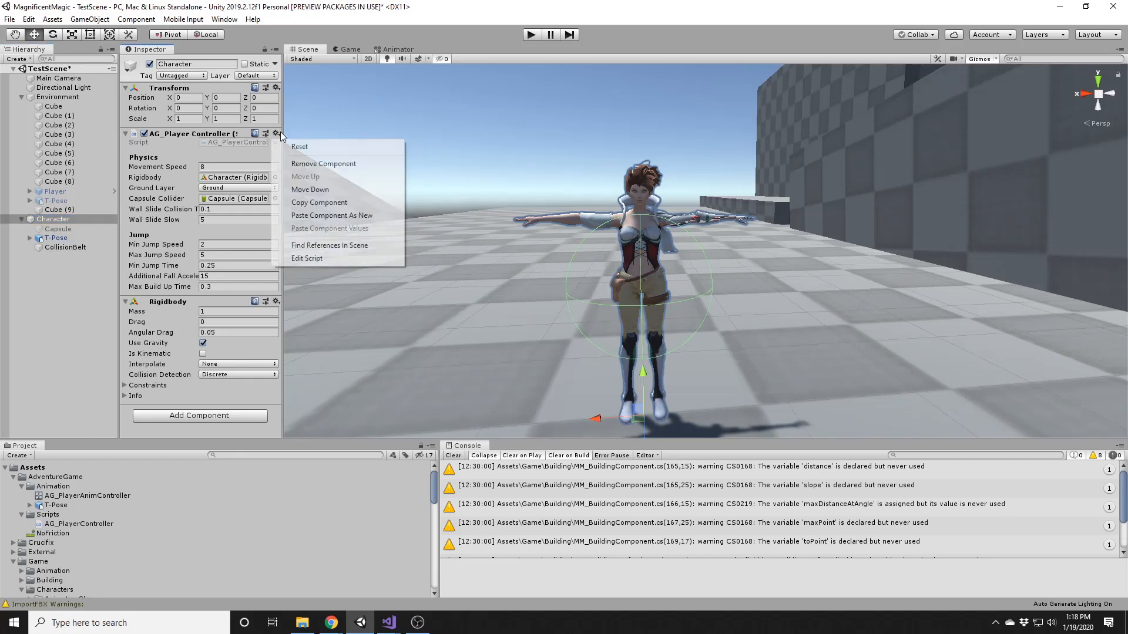
{"action": "left_click", "coordinate": [320, 216]}
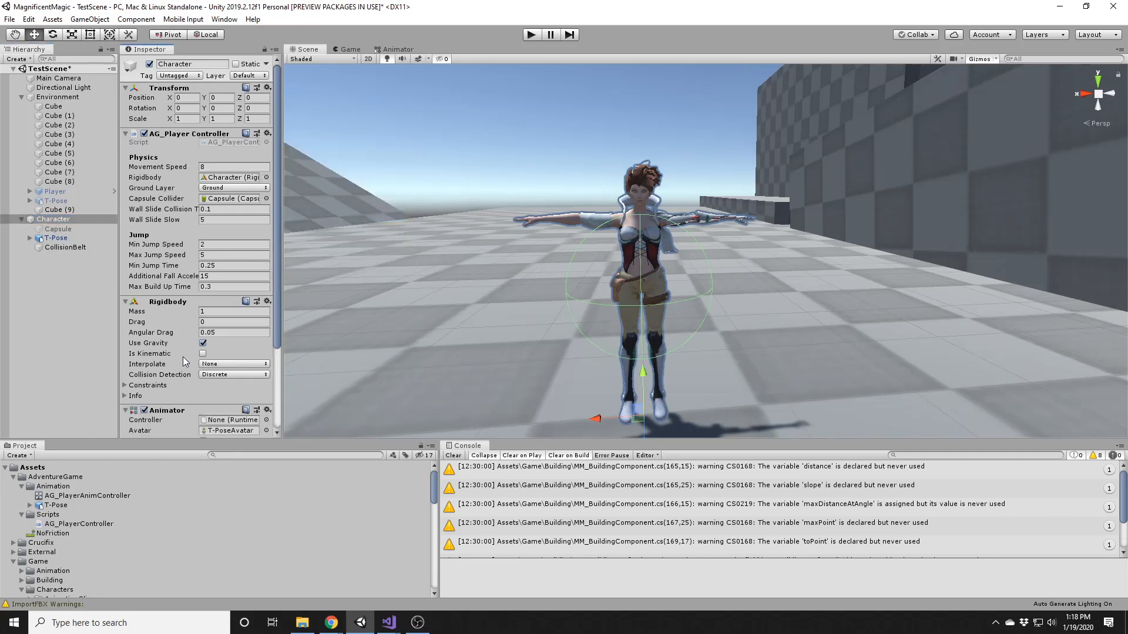
{"action": "left_click", "coordinate": [125, 302]}
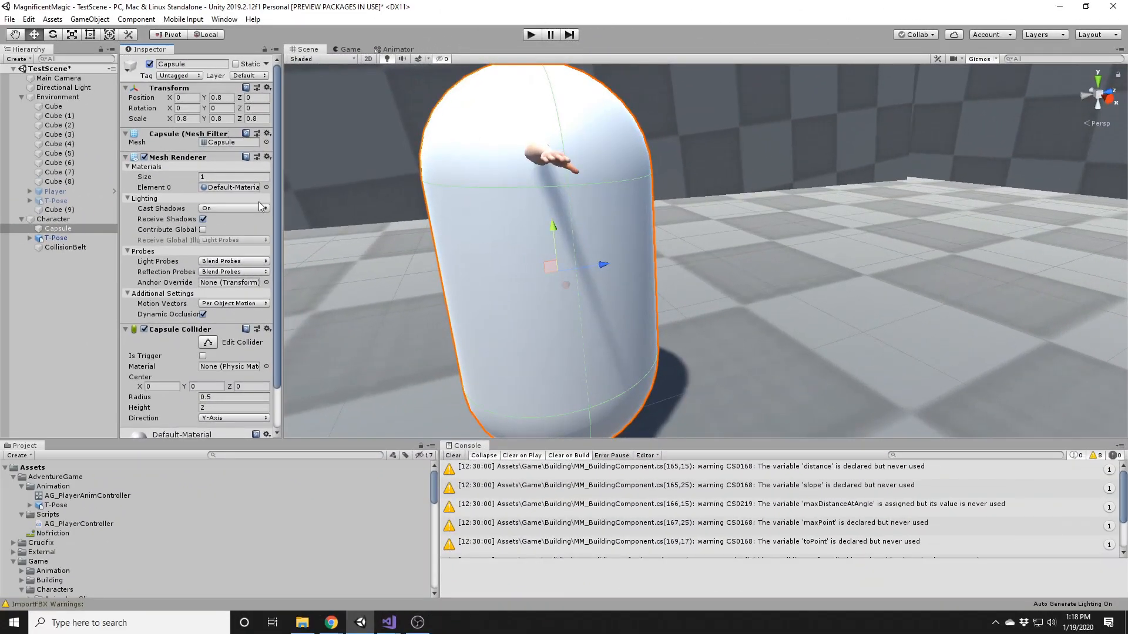
{"action": "scroll", "coordinate": [250, 235], "scroll_direction": "down", "scroll_amount": 2}
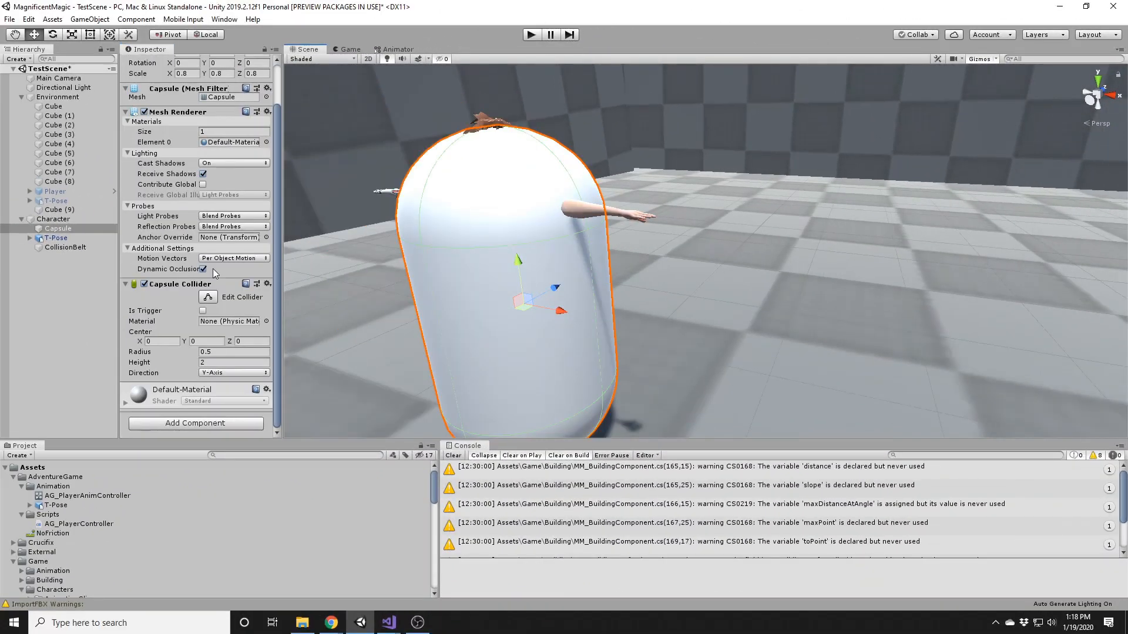
{"action": "left_click", "coordinate": [172, 342]}
{"action": "left_click_drag", "start_coordinate": [195, 356], "coordinate": [185, 357]}
{"action": "key", "text": "BackSpace"}
{"action": "type", "text": "5"}
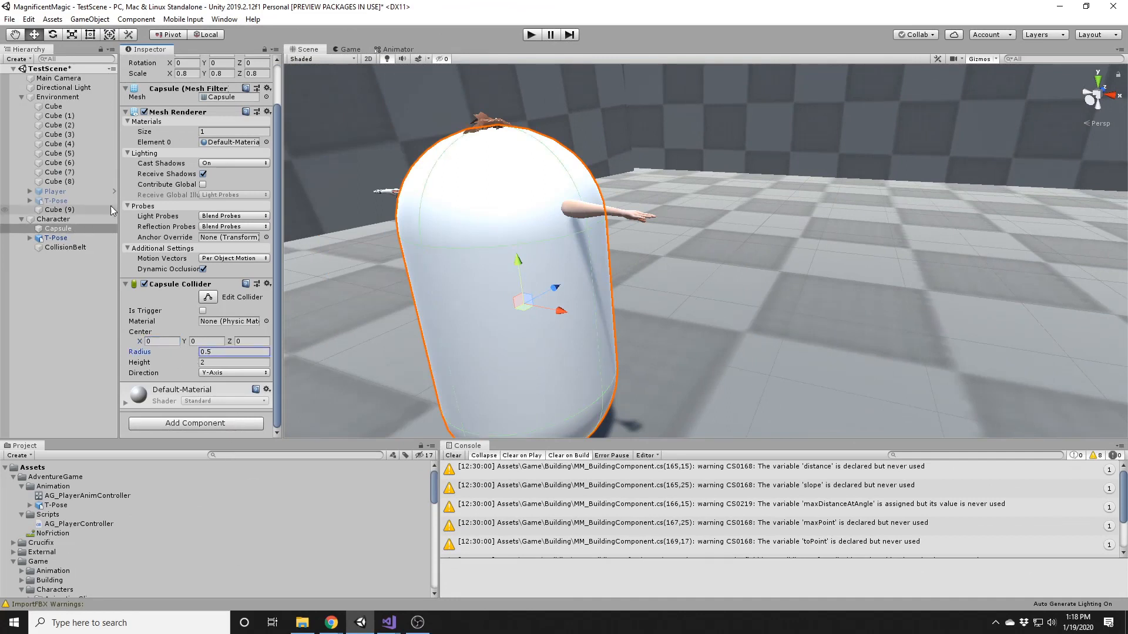
Step: Set the Capsule's X and Z scale to 0.5 and disable its Mesh Renderer
{"action": "scroll", "coordinate": [171, 167], "scroll_direction": "up", "scroll_amount": 2}
{"action": "left_click", "coordinate": [195, 118]}
{"action": "type", "text": "0.5"}
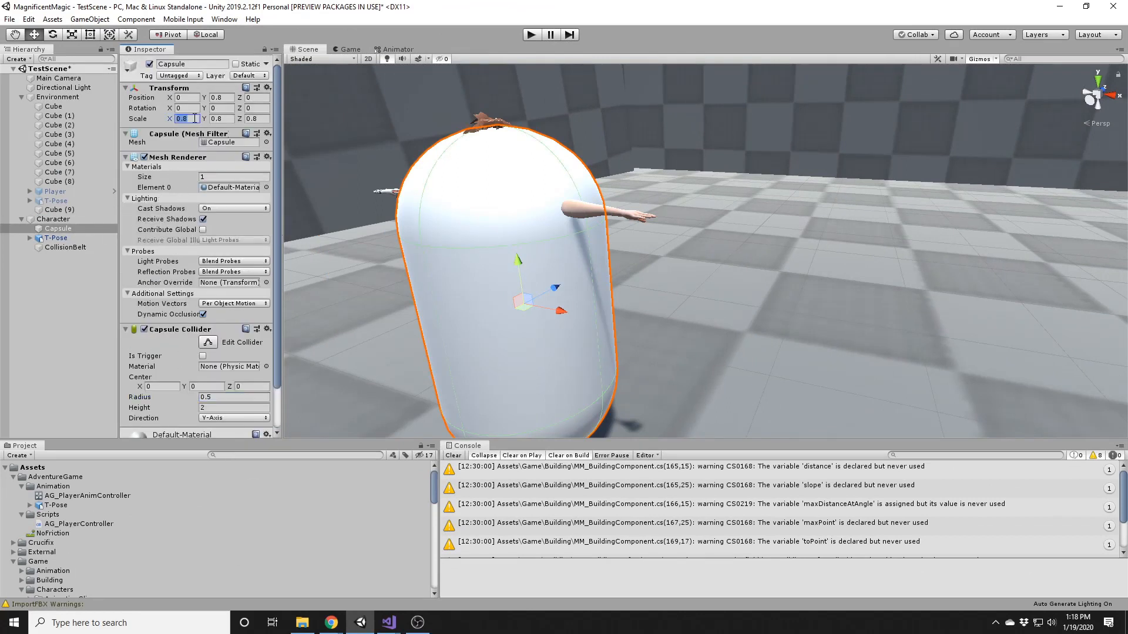
{"action": "key", "text": "Tab"}
{"action": "key", "text": "Tab"}
{"action": "type", "text": "0.5"}
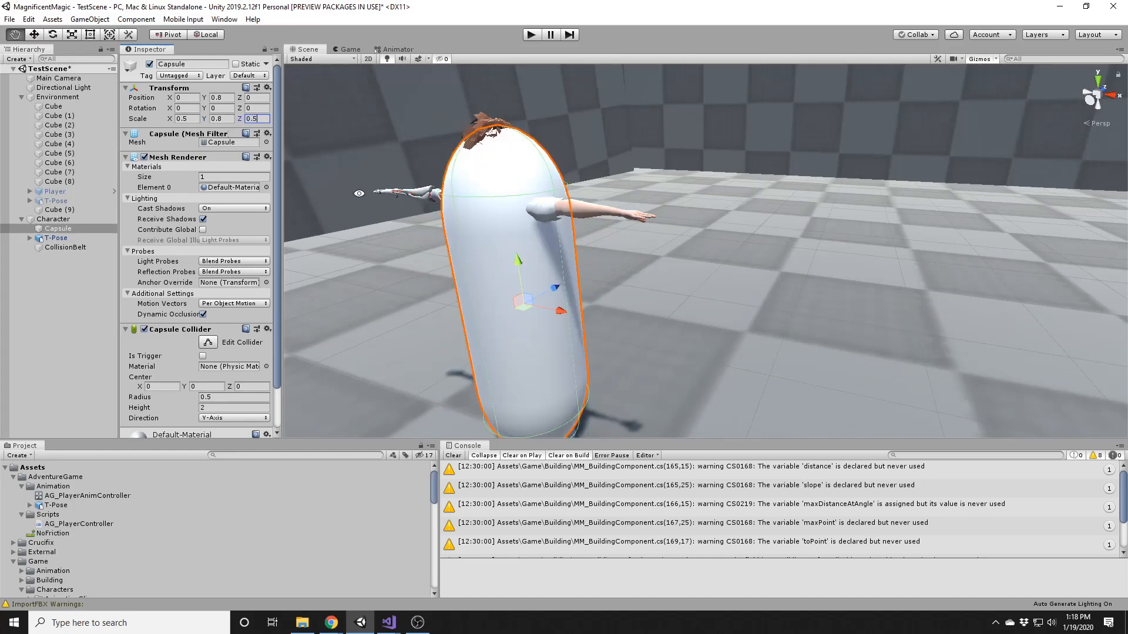
{"action": "mouse_move", "coordinate": [358, 192]}
{"action": "left_mouse_down", "text": "alt"}
{"action": "mouse_move", "coordinate": [497, 209]}
{"action": "mouse_move", "coordinate": [352, 203]}
{"action": "left_mouse_up", "text": "alt"}
{"action": "left_click", "coordinate": [144, 158]}
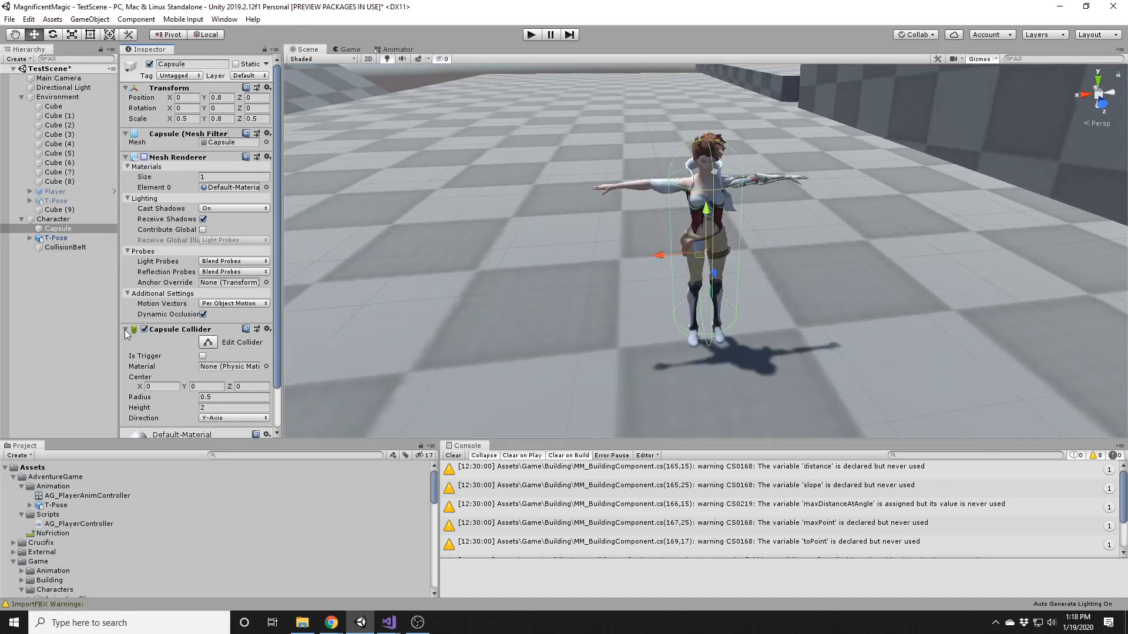
{"action": "left_click_drag", "start_coordinate": [538, 307], "coordinate": [590, 271], "text": "alt"}
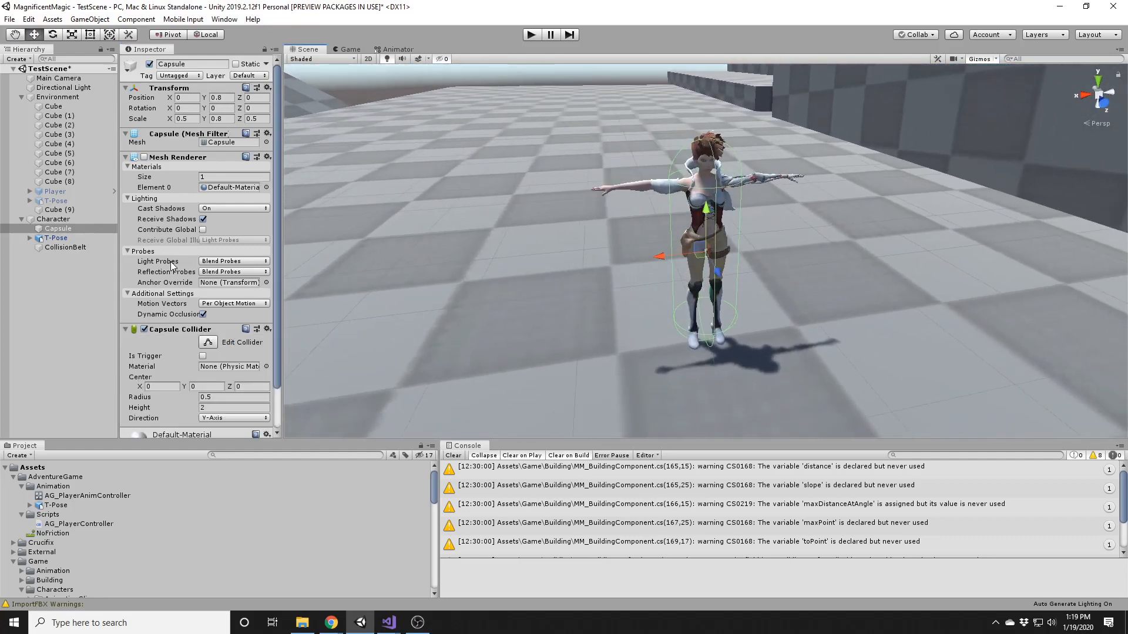
Step: Set the CollisionBelt's X and Z scale to 0.6 and check it together with the Capsule collider
{"action": "left_click", "coordinate": [79, 246]}
{"action": "left_click", "coordinate": [199, 119]}
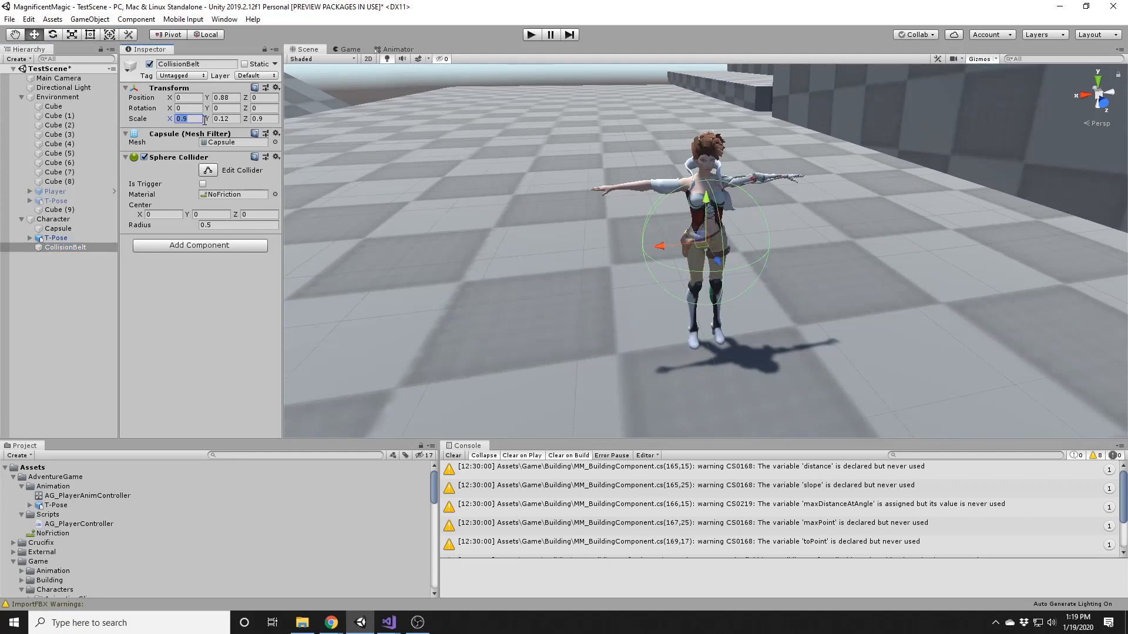
{"action": "type", "text": "0.6"}
{"action": "key", "text": "Tab"}
{"action": "key", "text": "Tab"}
{"action": "type", "text": "0.6"}
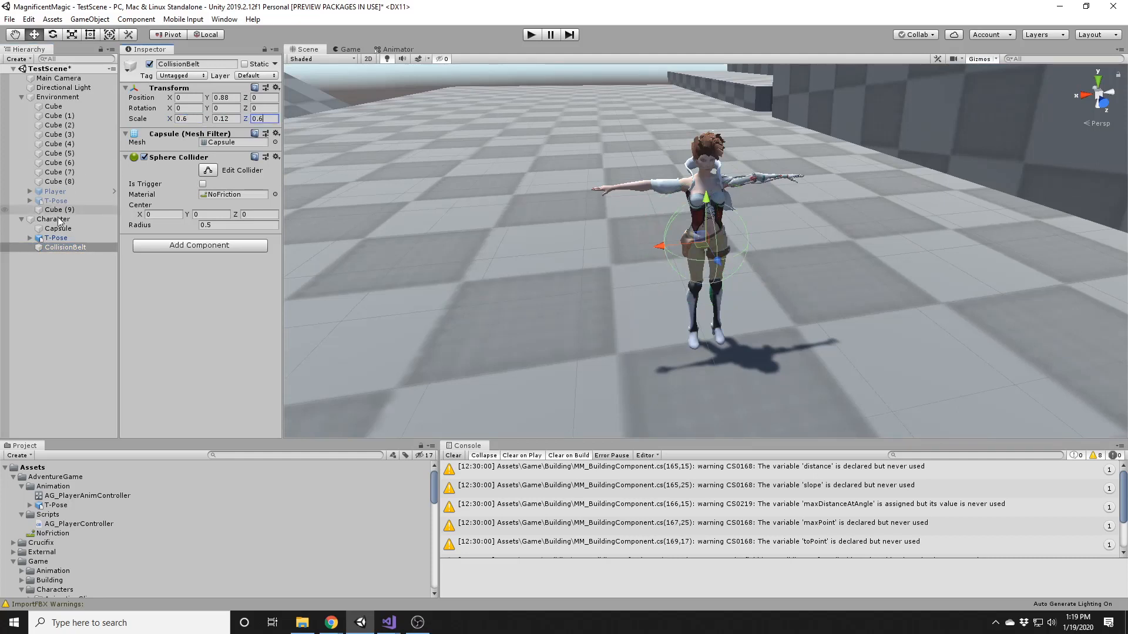
{"action": "left_click", "coordinate": [58, 229], "text": "ctrl"}
{"action": "left_click_drag", "start_coordinate": [590, 224], "coordinate": [886, 249], "text": "alt"}
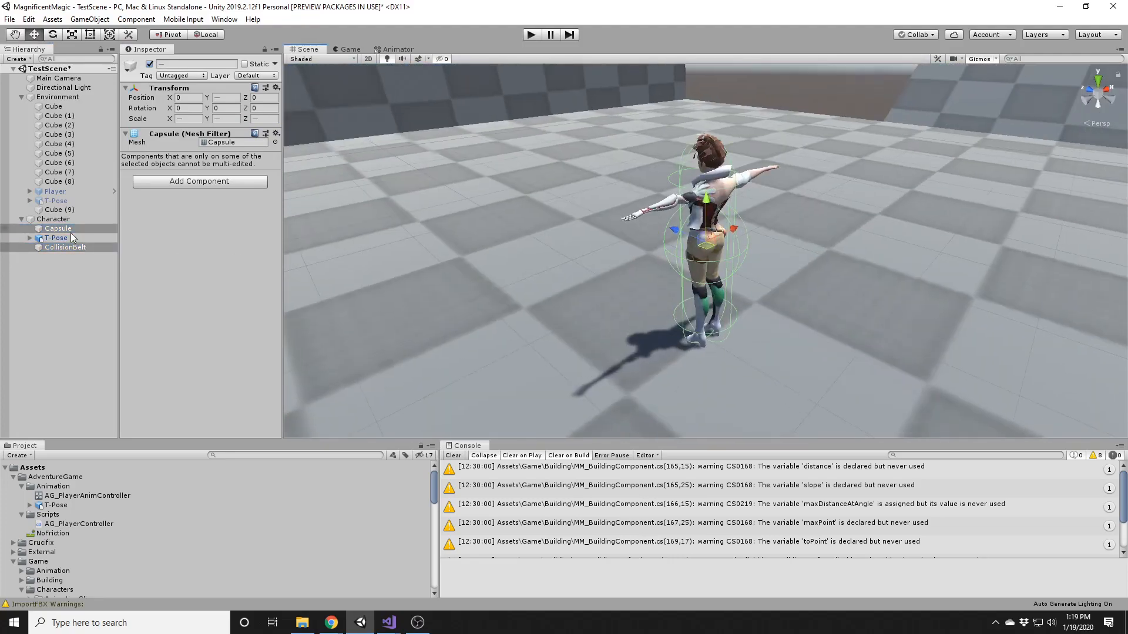
Step: Create an empty object named Colliders under Character and group Capsule and CollisionBelt inside it
{"action": "left_click", "coordinate": [66, 246]}
{"action": "mouse_move", "coordinate": [66, 246]}
{"action": "left_mouse_down"}
{"action": "mouse_move", "coordinate": [75, 225]}
{"action": "mouse_move", "coordinate": [61, 231]}
{"action": "left_mouse_up"}
{"action": "left_click", "coordinate": [64, 218]}
{"action": "left_click", "coordinate": [91, 20]}
{"action": "left_click", "coordinate": [101, 46]}
{"action": "key", "text": "F2"}
{"action": "type", "text": "Colliders"}
{"action": "key", "text": "Return"}
{"action": "left_click", "coordinate": [62, 238]}
{"action": "left_click", "coordinate": [64, 246], "text": "shift"}
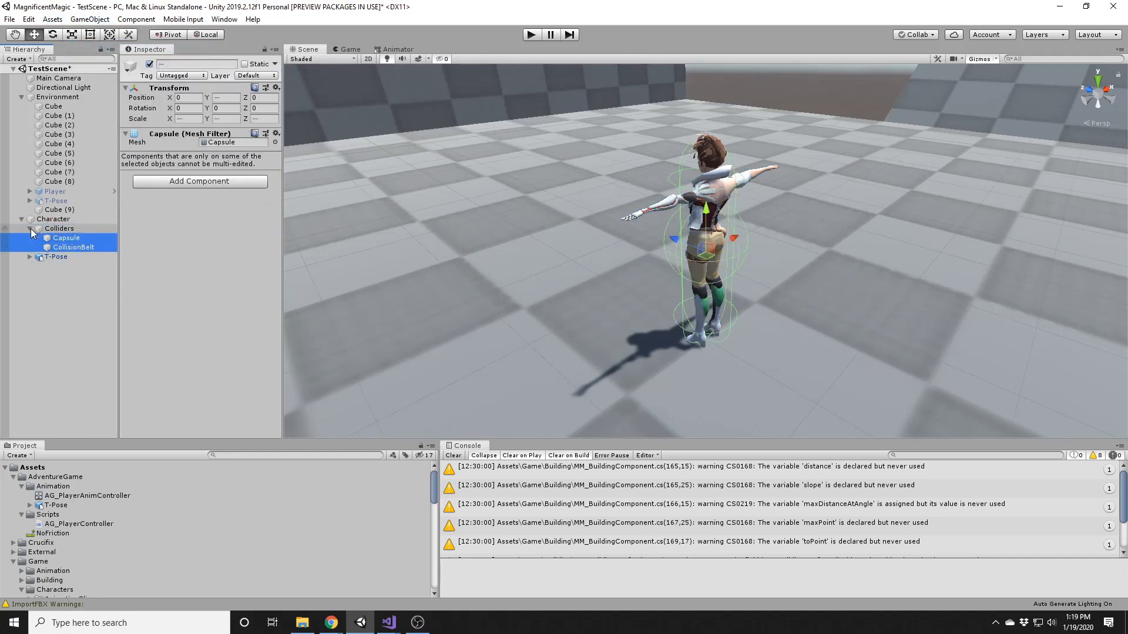
{"action": "left_click", "coordinate": [30, 229]}
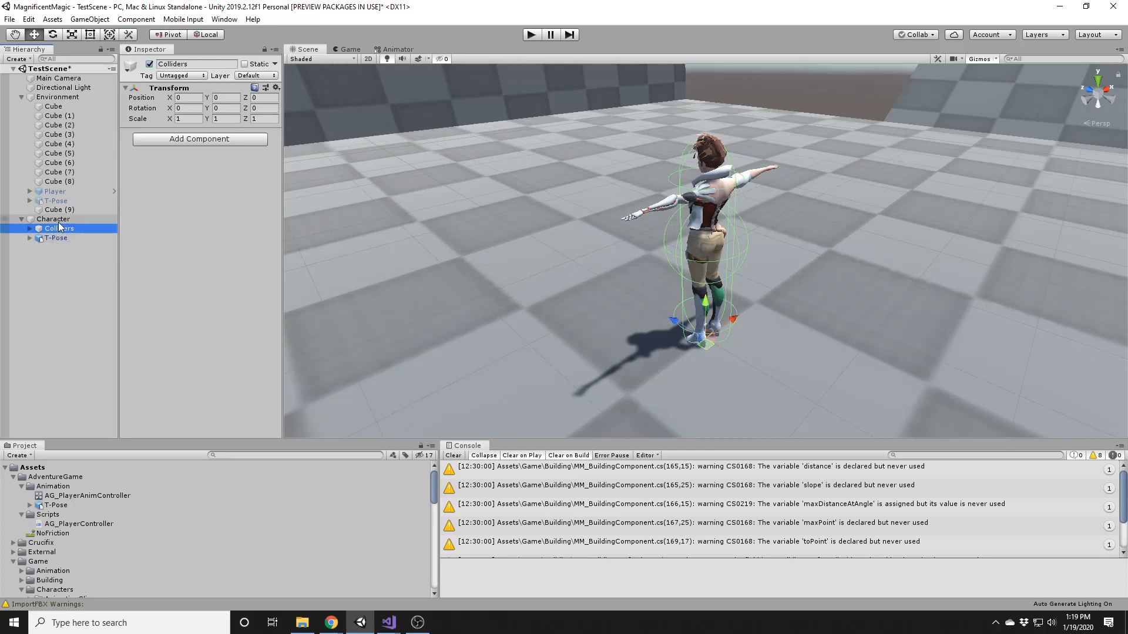
Step: Rename Character's T-Pose child to Visual and save Character as a prefab in the AdventureGame folder
{"action": "left_click", "coordinate": [62, 237]}
{"action": "key", "text": "F2"}
{"action": "type", "text": "Visual"}
{"action": "key", "text": "Return"}
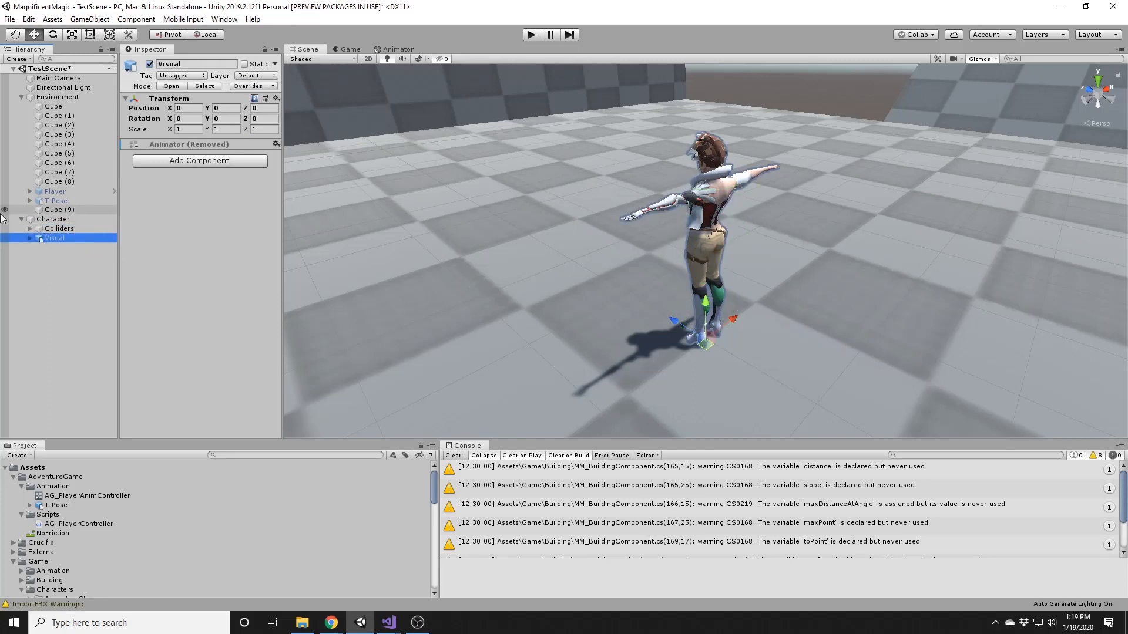
{"action": "left_click", "coordinate": [58, 221]}
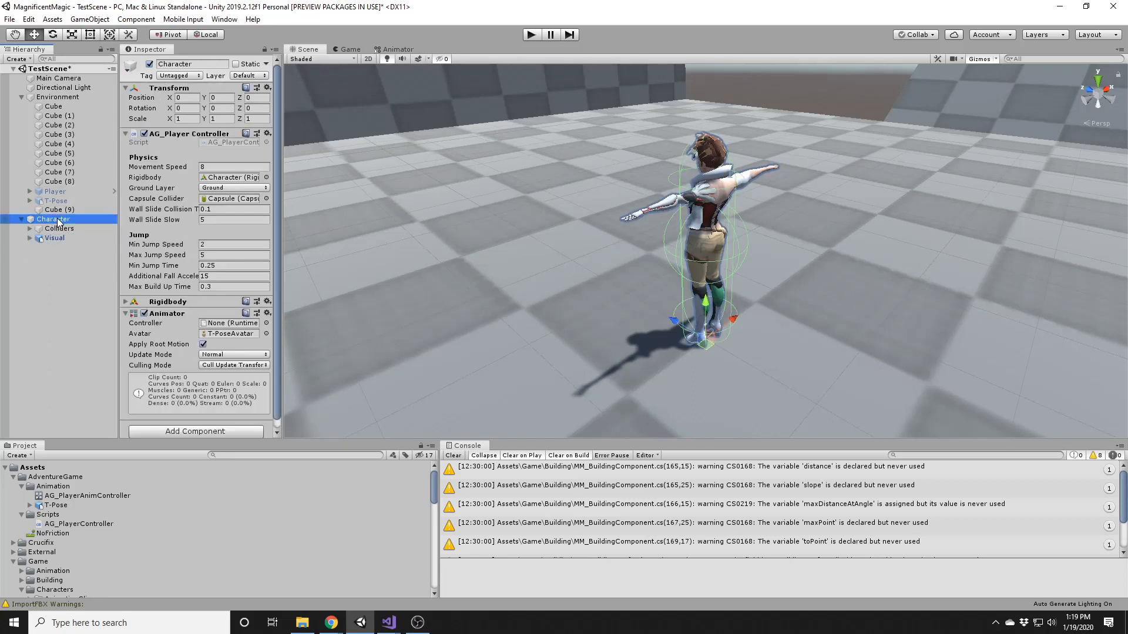
{"action": "left_click_drag", "start_coordinate": [58, 220], "coordinate": [56, 480]}
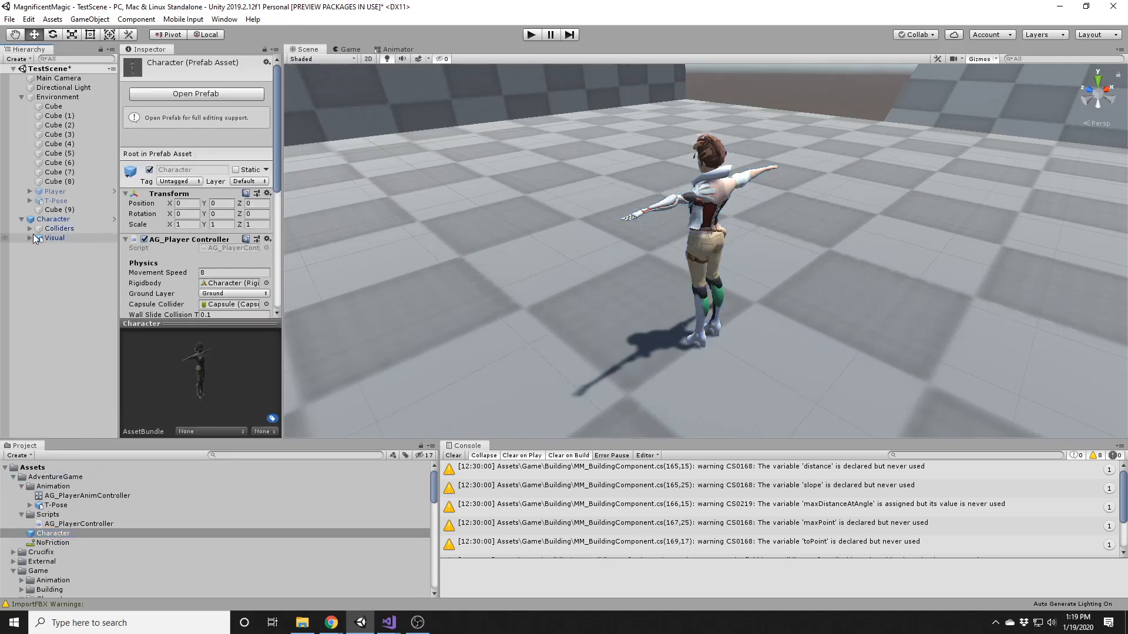
Step: Assign AG_PlayerAnimController to the Character's Animator and apply all overrides to the Character prefab
{"action": "left_click", "coordinate": [35, 219]}
{"action": "scroll", "coordinate": [192, 308], "scroll_direction": "down", "scroll_amount": 1}
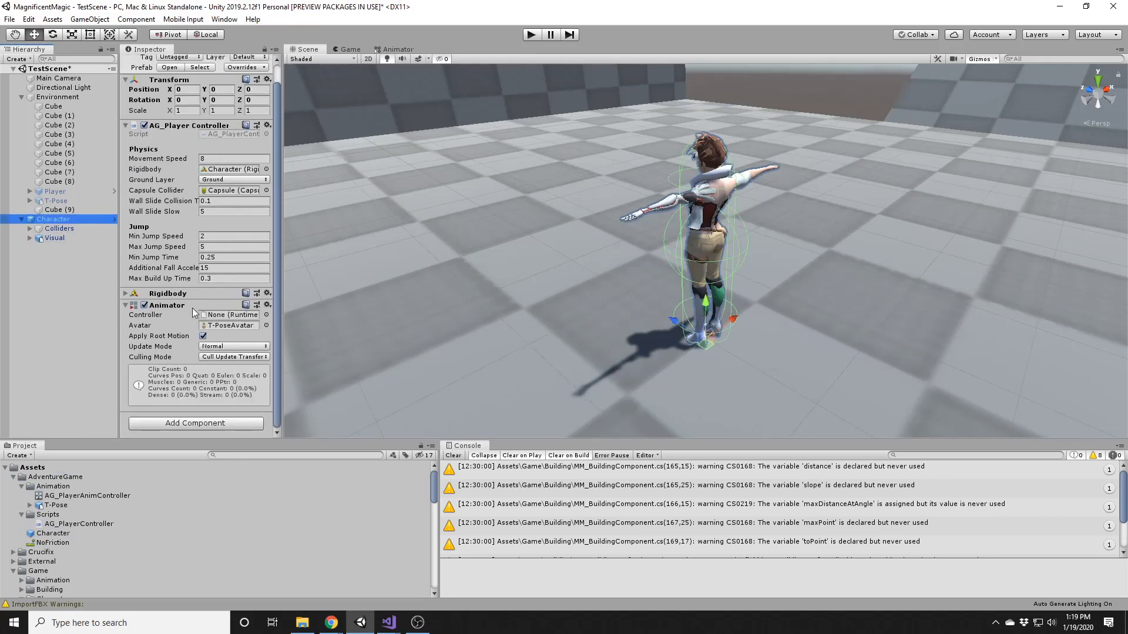
{"action": "left_click_drag", "start_coordinate": [88, 496], "coordinate": [231, 318]}
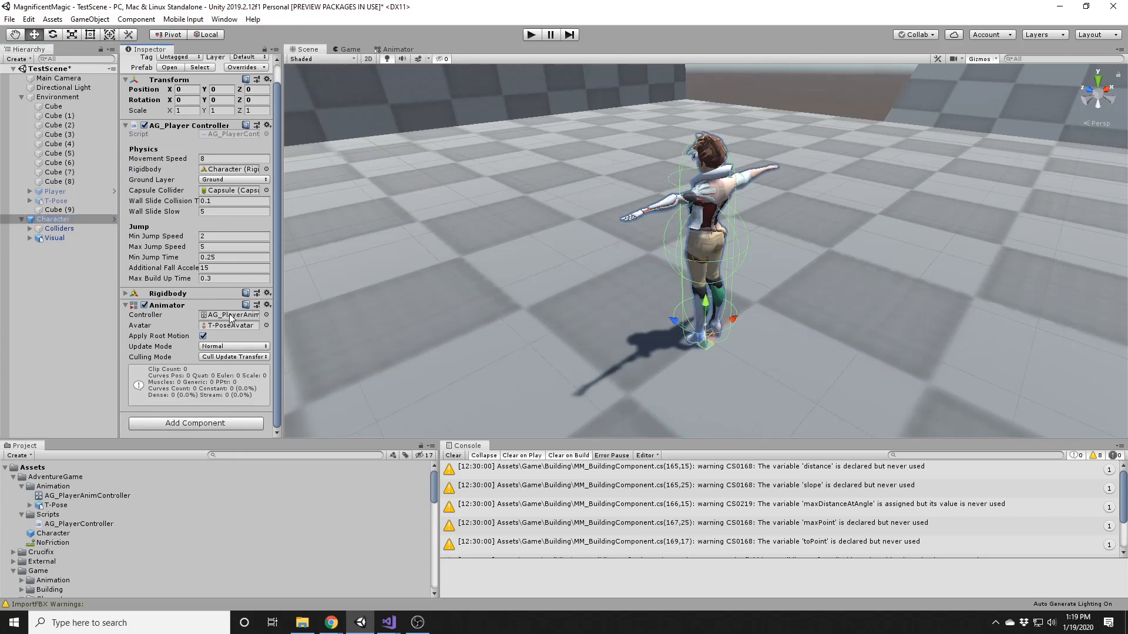
{"action": "scroll", "coordinate": [220, 180], "scroll_direction": "up", "scroll_amount": 1}
{"action": "right_click", "coordinate": [165, 324]}
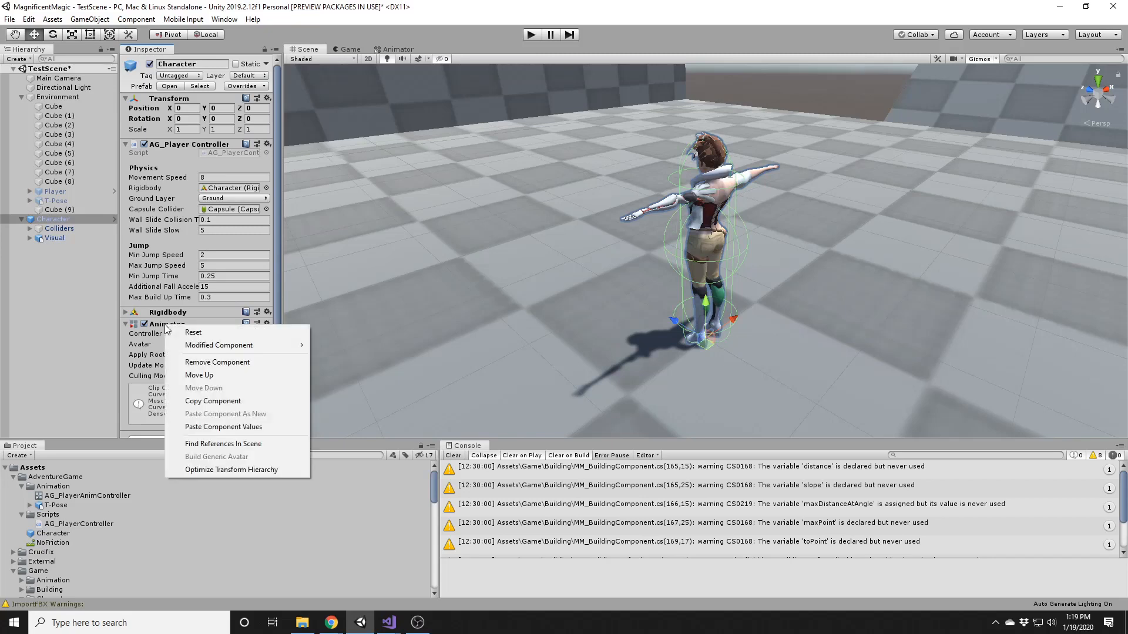
{"action": "left_click", "coordinate": [258, 87]}
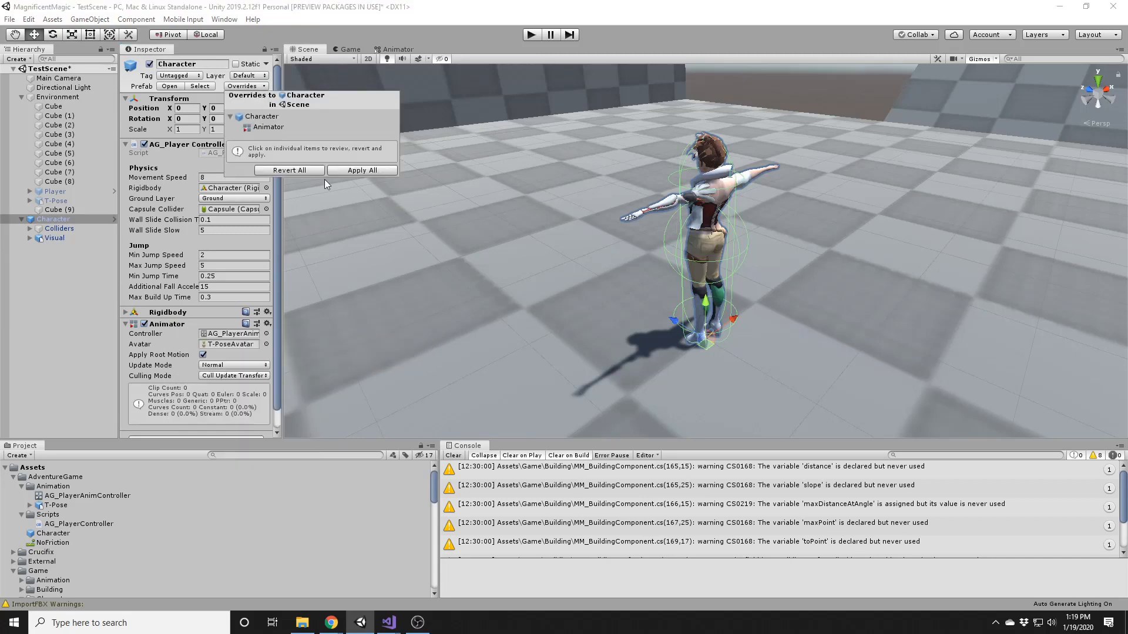
{"action": "left_click", "coordinate": [379, 167]}
{"action": "left_click", "coordinate": [68, 235]}
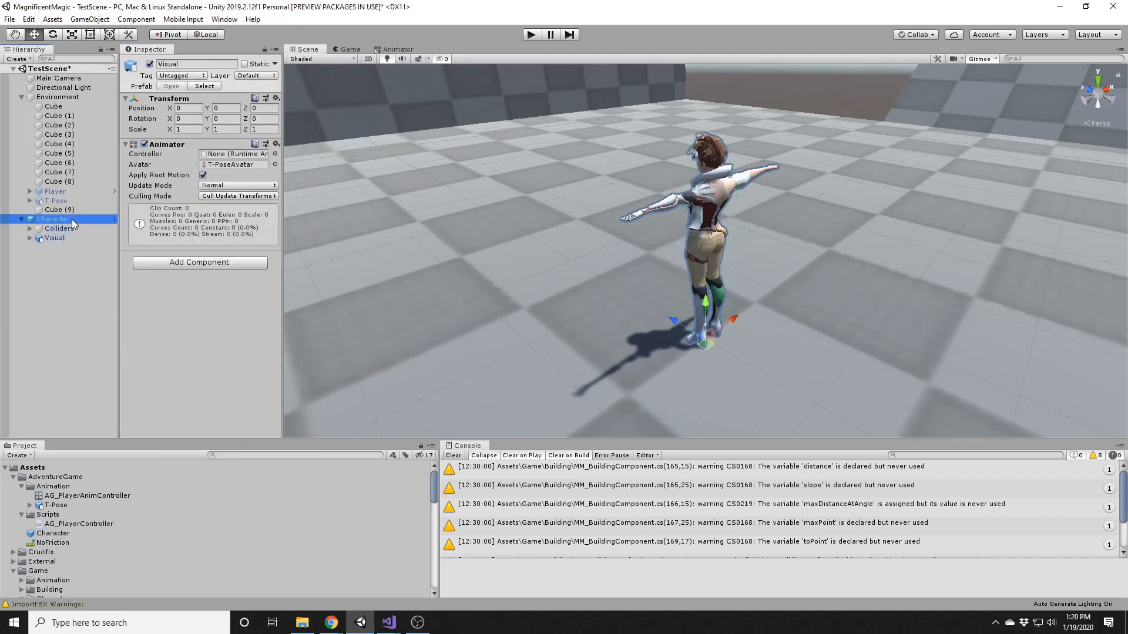
{"action": "left_click", "coordinate": [74, 220]}
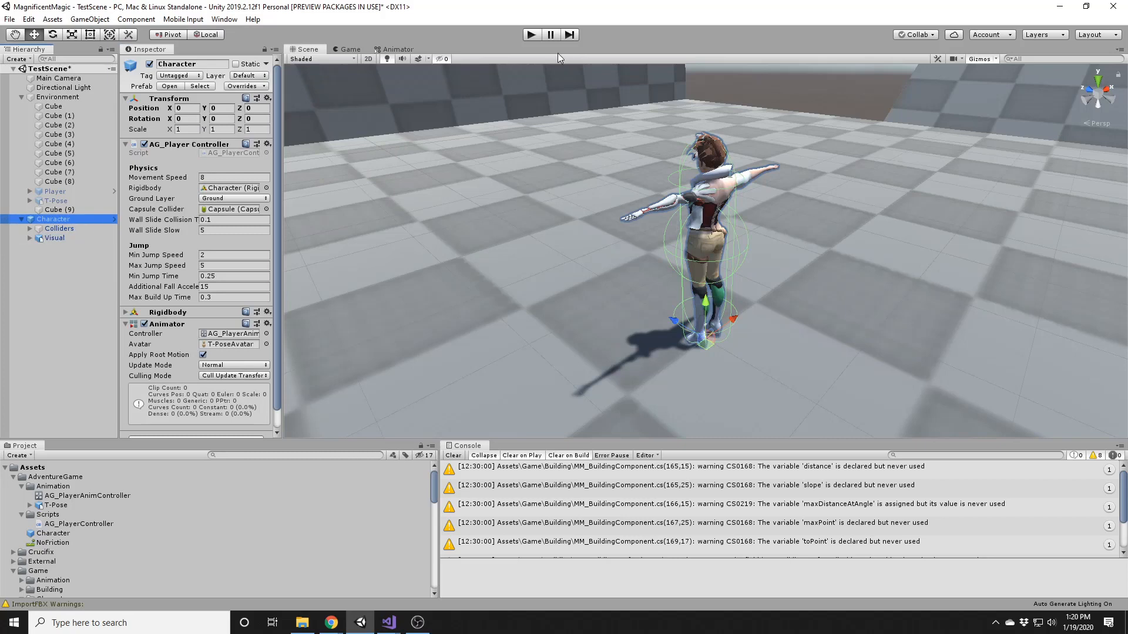
Step: Run the scene, move the Character around in several directions to test its animation setup, and stop playback
{"action": "left_click", "coordinate": [531, 34]}
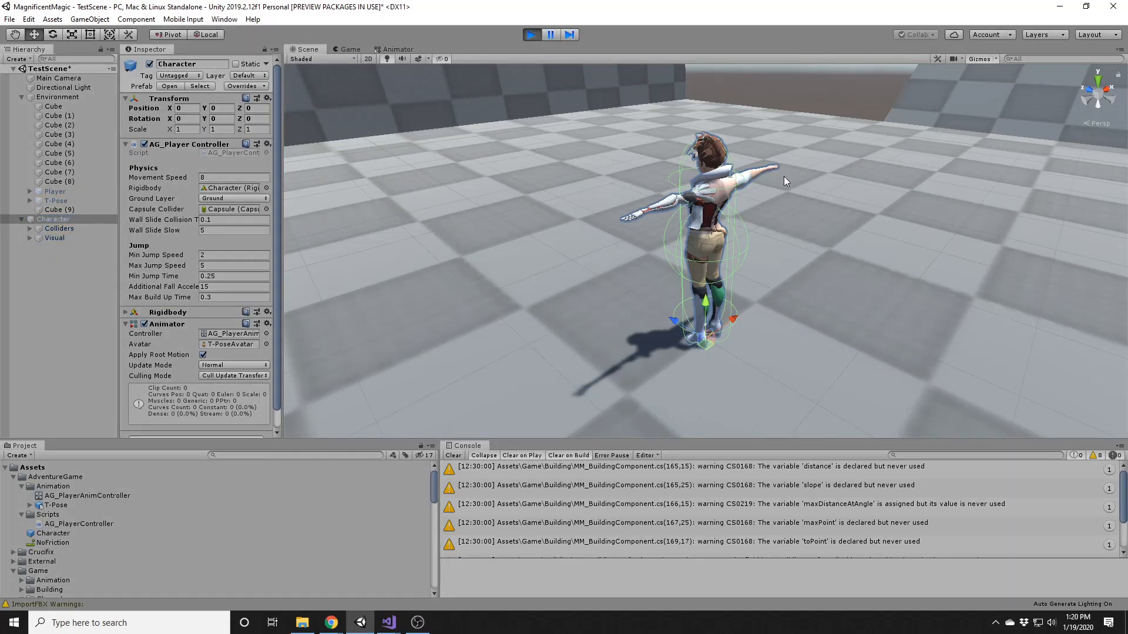
{"action": "key", "text": "d"}
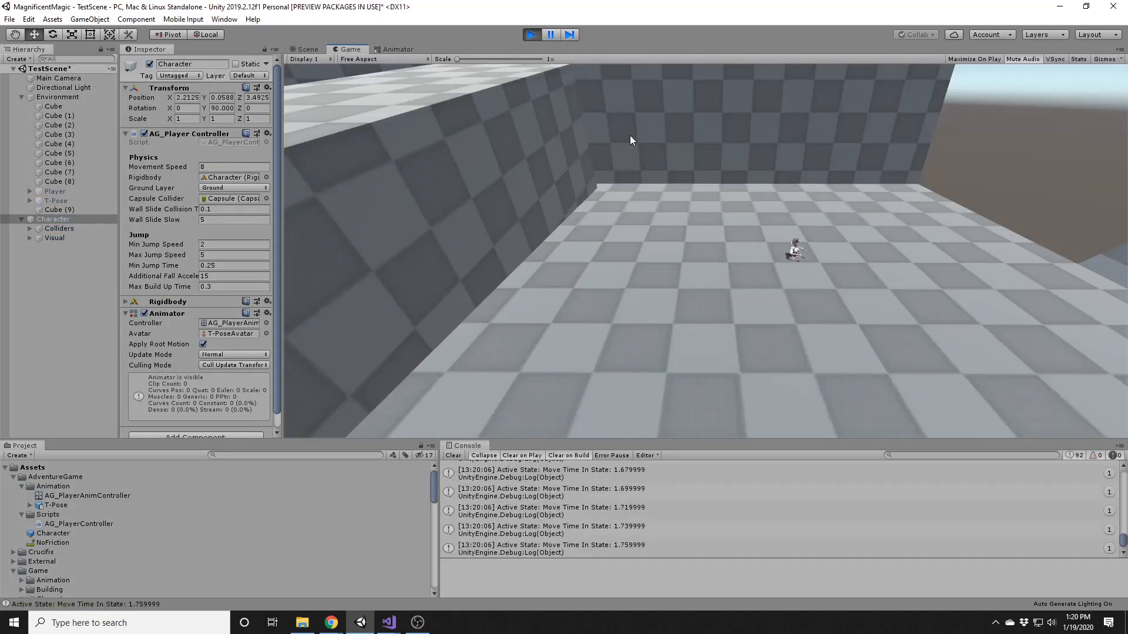
{"action": "key", "text": "s"}
{"action": "key", "text": "a"}
{"action": "key", "text": "s"}
{"action": "key", "text": "w"}
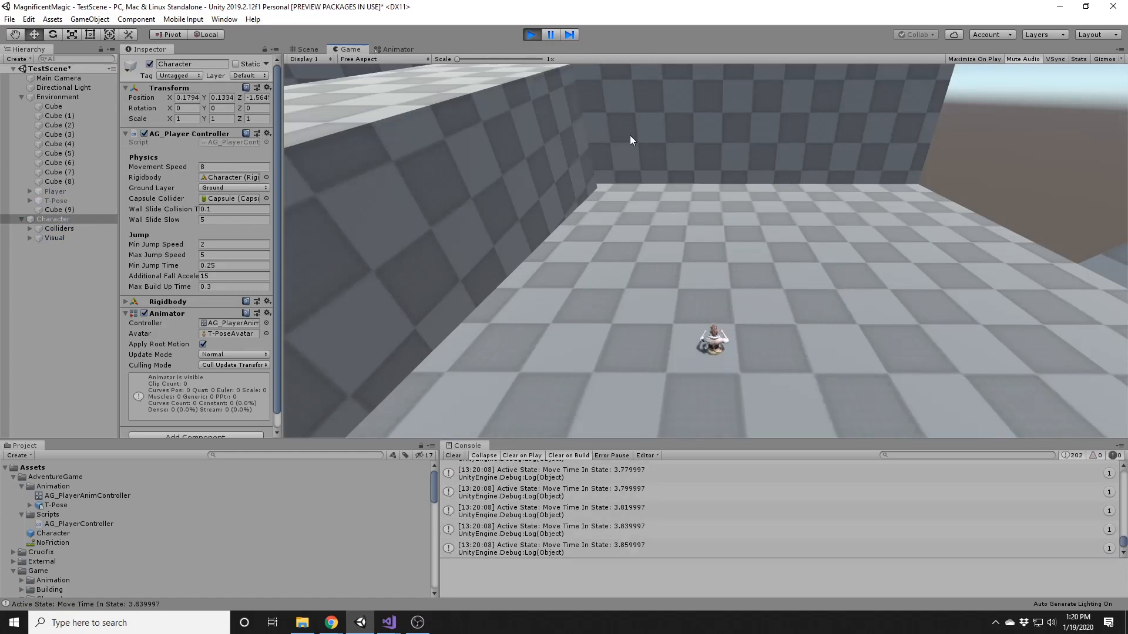
{"action": "key", "text": "s"}
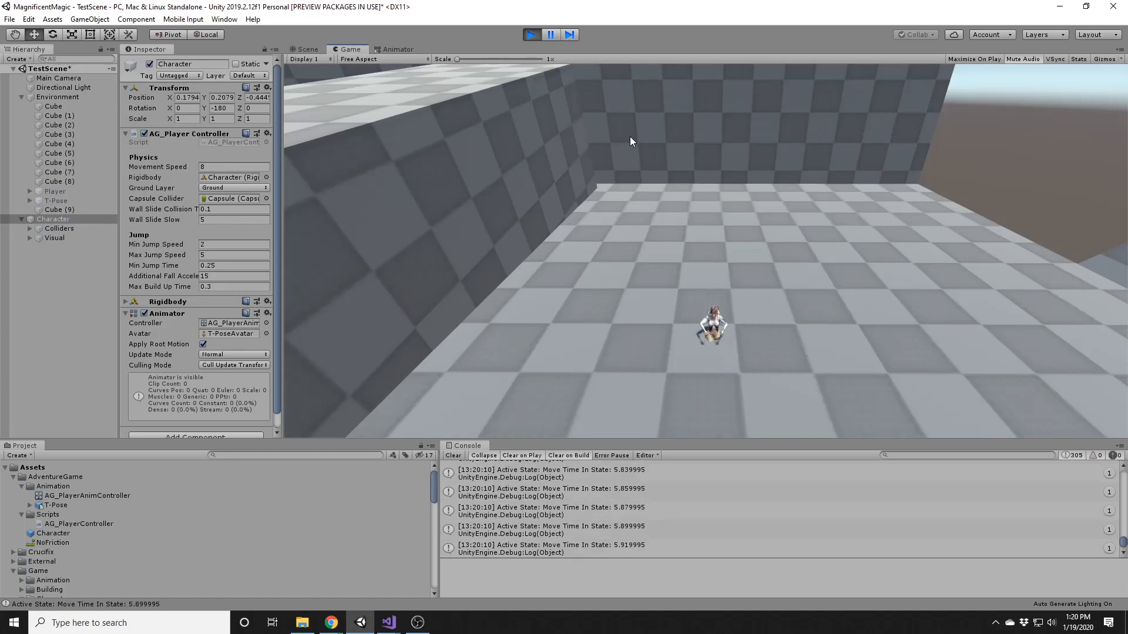
{"action": "left_click", "coordinate": [531, 35]}
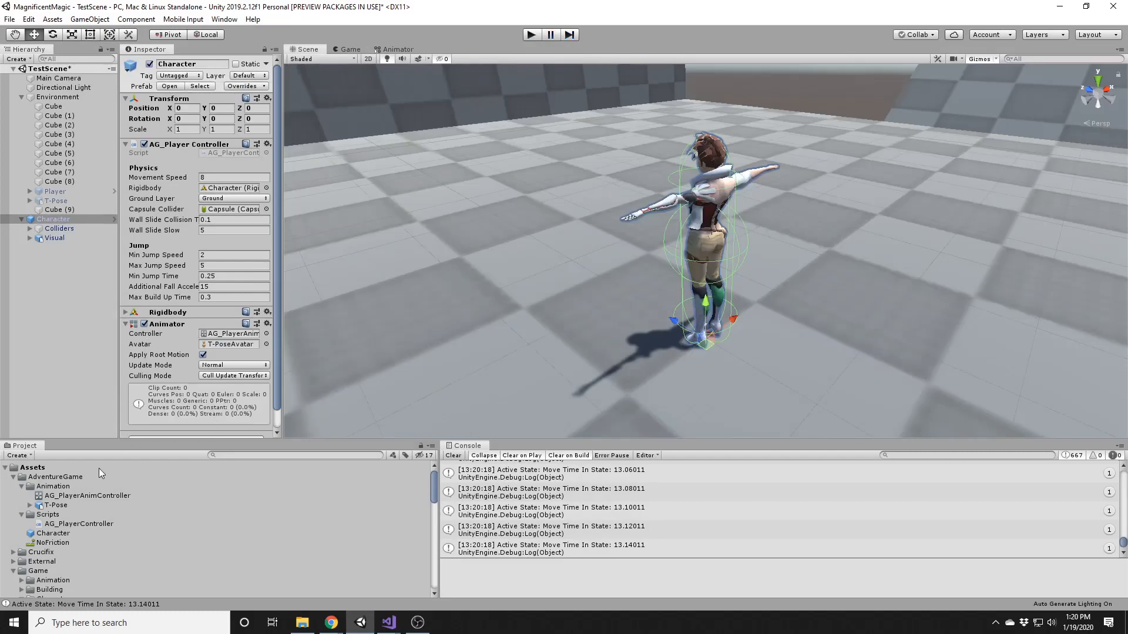
Step: Open the AG_PlayerAnimController asset's state graph in the Animator window
{"action": "left_click", "coordinate": [94, 496]}
{"action": "left_click", "coordinate": [397, 50]}
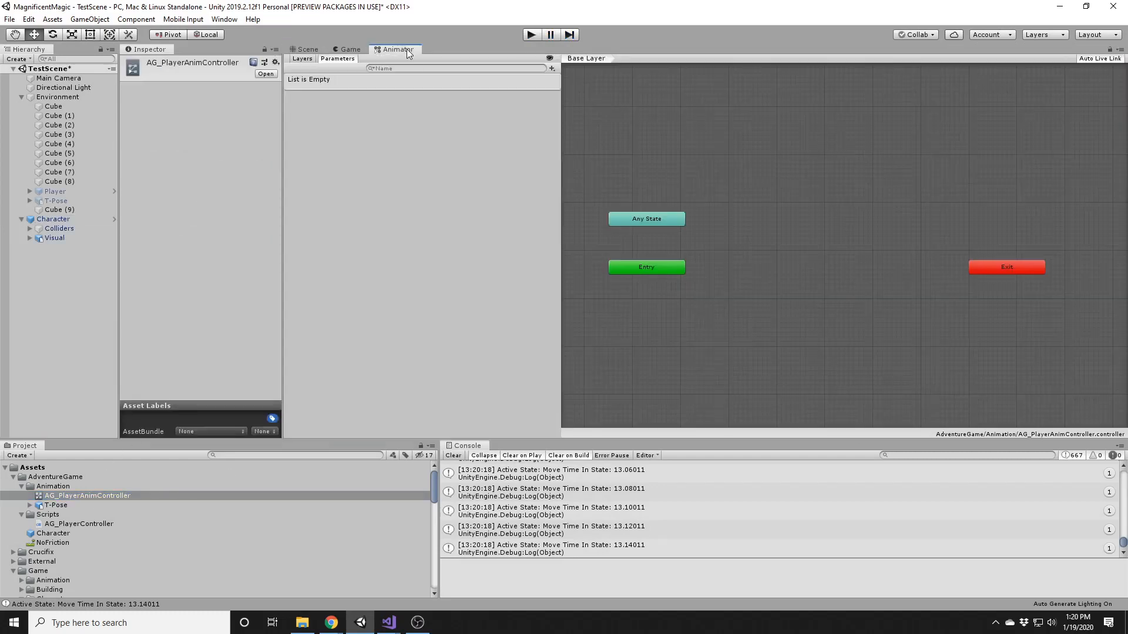
{"action": "left_click_drag", "start_coordinate": [400, 49], "coordinate": [1041, 186]}
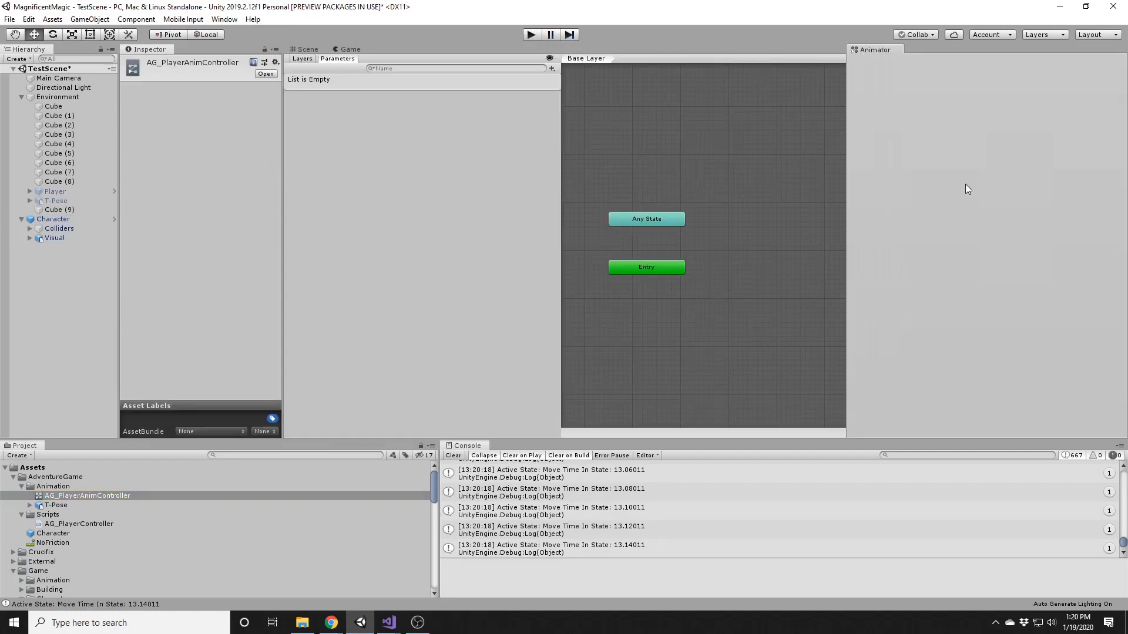
{"action": "left_click_drag", "start_coordinate": [974, 203], "coordinate": [738, 145]}
{"action": "left_click_drag", "start_coordinate": [574, 132], "coordinate": [393, 50]}
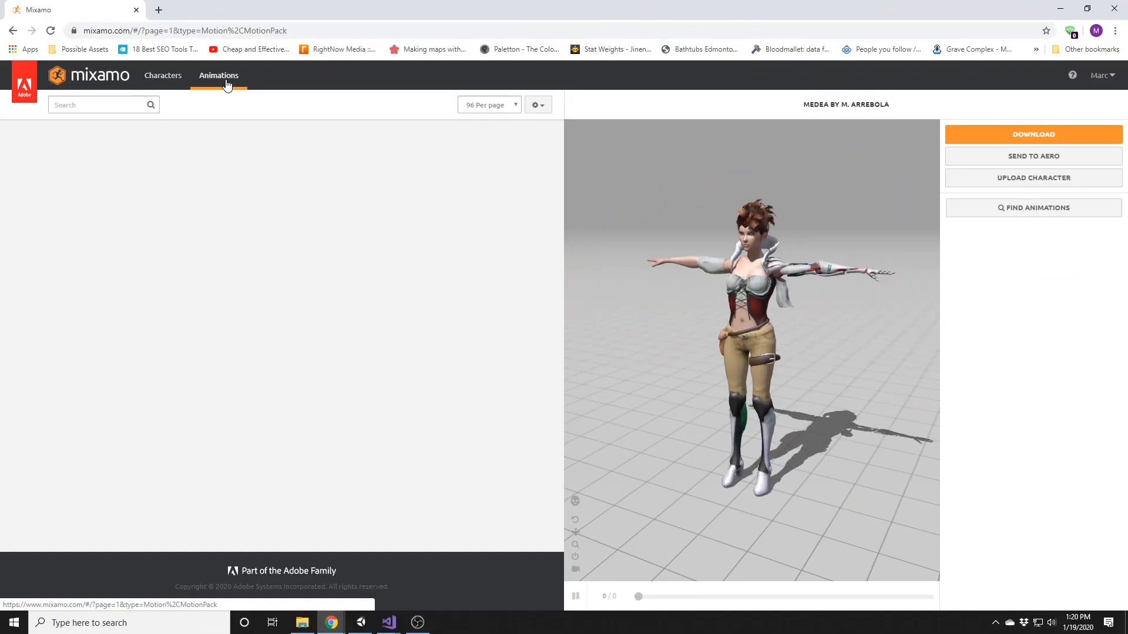
Step: Switch to Mixamo, search the animations for "walk", and apply the red female figure's Walking animation to the Medea character
{"action": "left_click", "coordinate": [227, 85]}
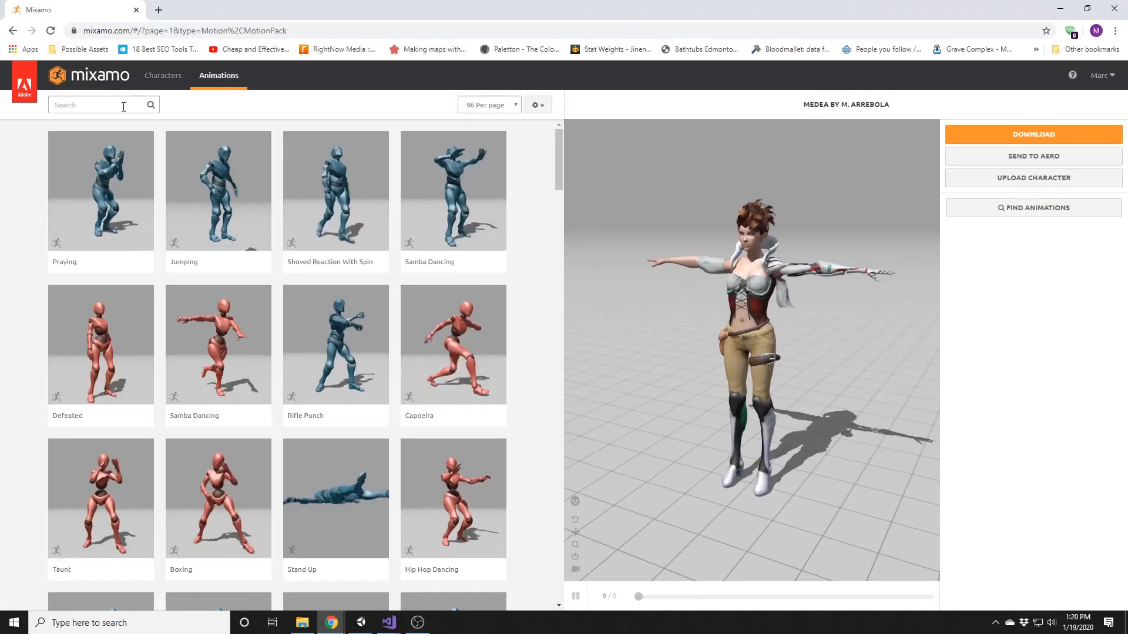
{"action": "left_click", "coordinate": [122, 106]}
{"action": "type", "text": "walk"}
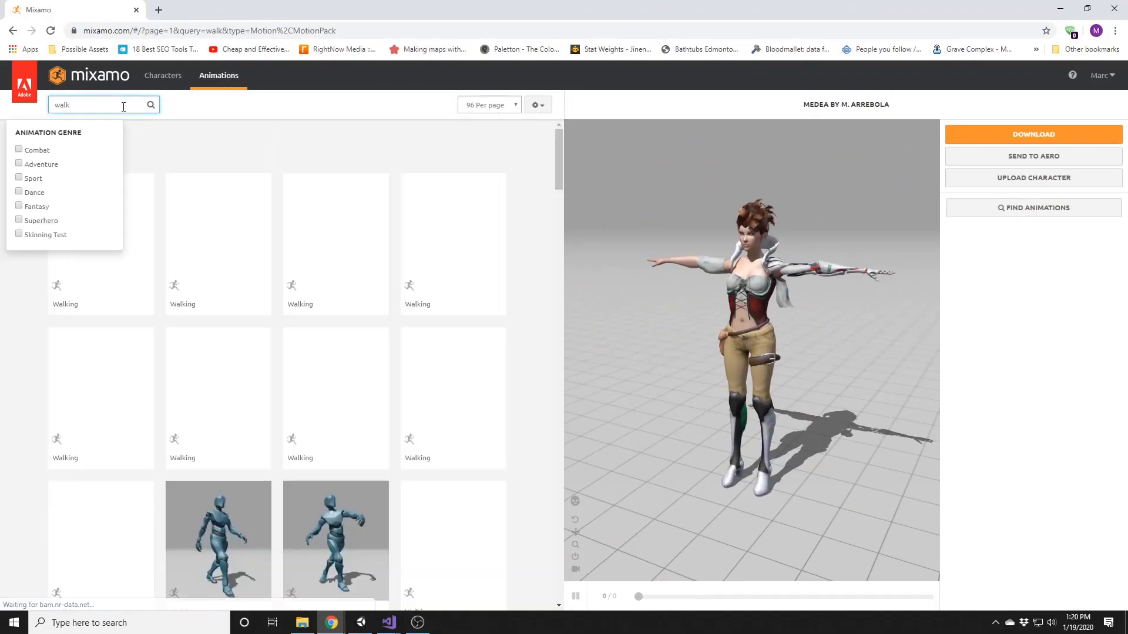
{"action": "left_click", "coordinate": [227, 131]}
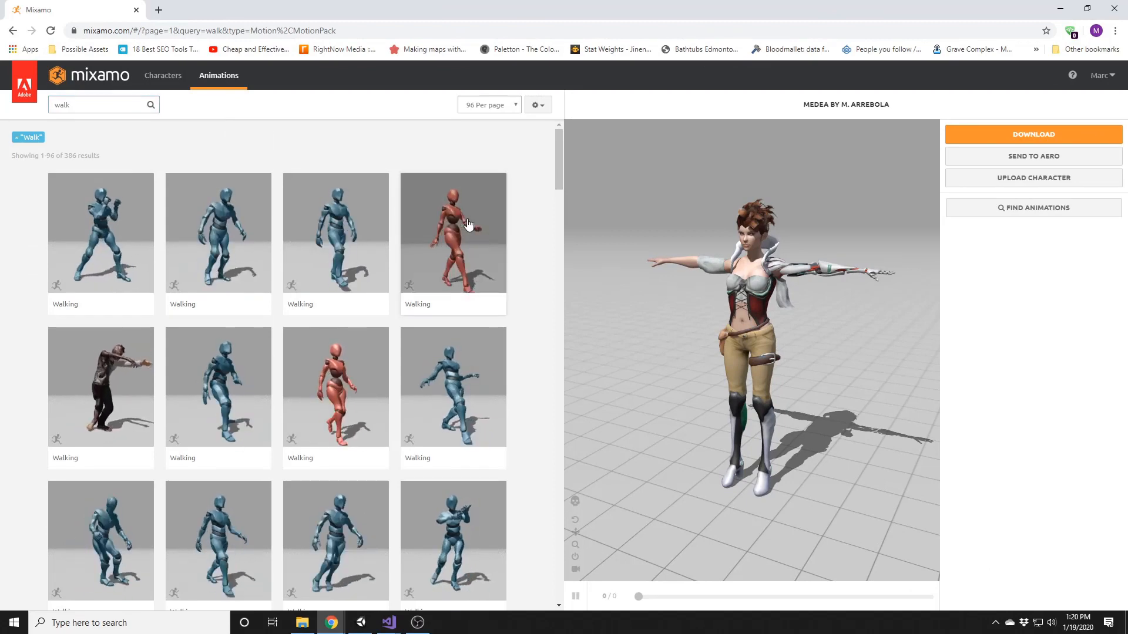
{"action": "left_click", "coordinate": [353, 389]}
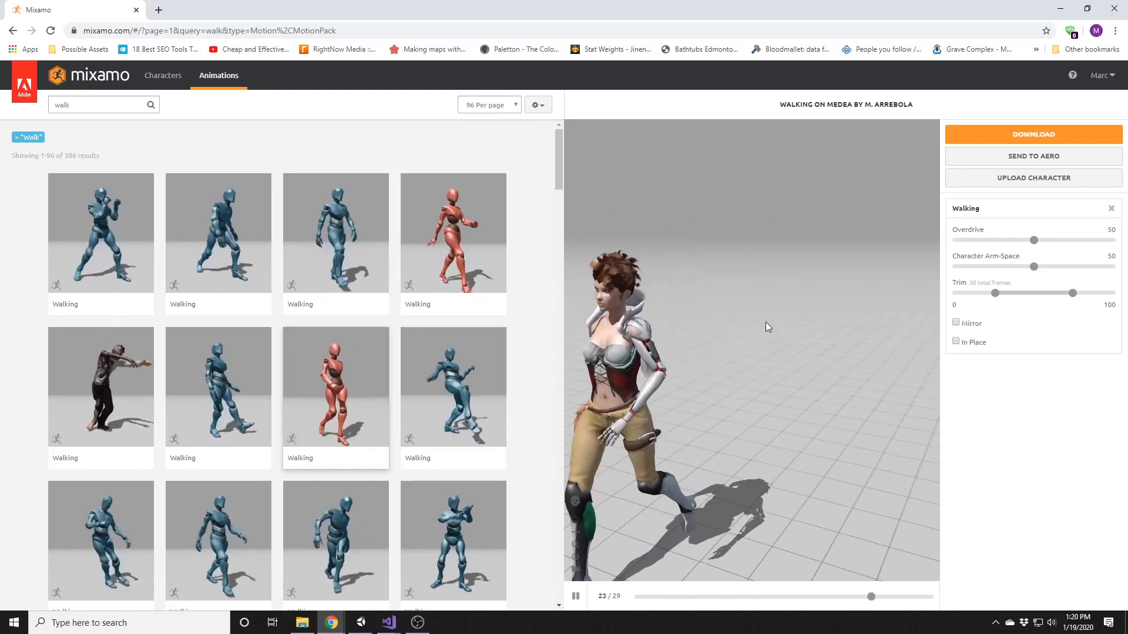
{"action": "scroll", "coordinate": [795, 315], "scroll_direction": "down", "scroll_amount": 5}
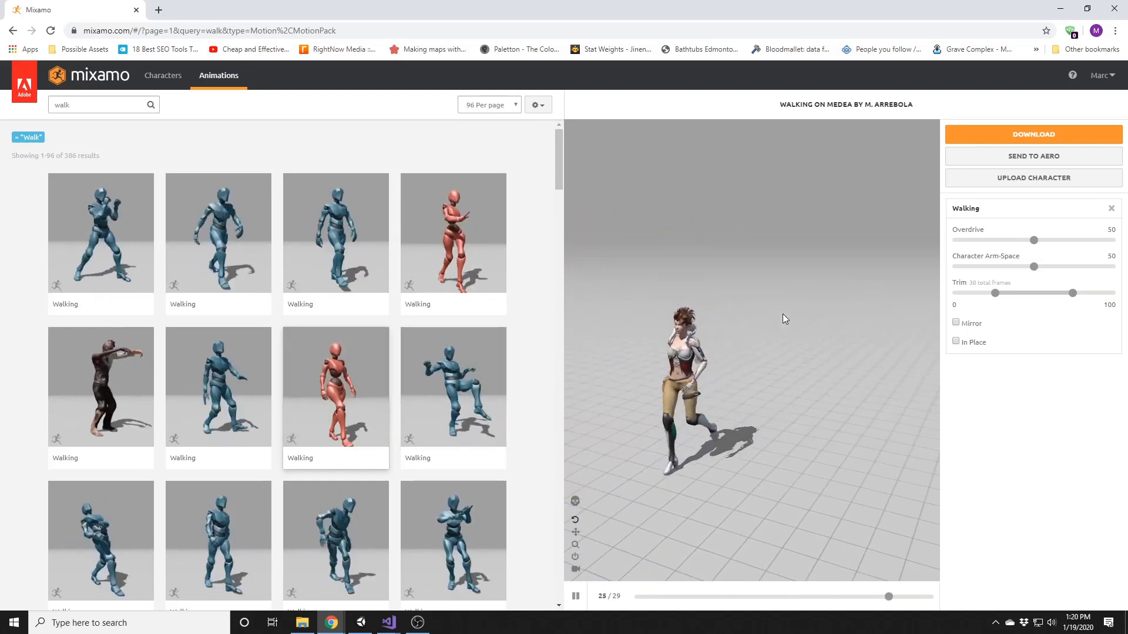
Step: Download Walking as FBX with skin at 60 frames per second, and import it into the AdventureGame Animation folder in Unity
{"action": "left_click", "coordinate": [1009, 135]}
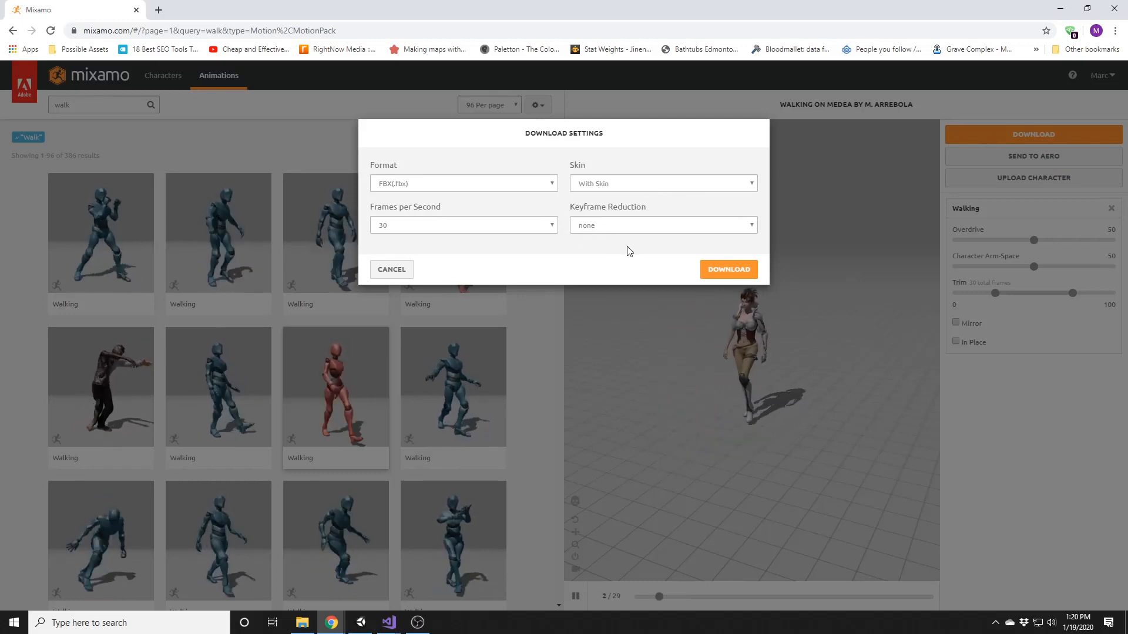
{"action": "left_click", "coordinate": [551, 227]}
{"action": "left_click", "coordinate": [541, 249]}
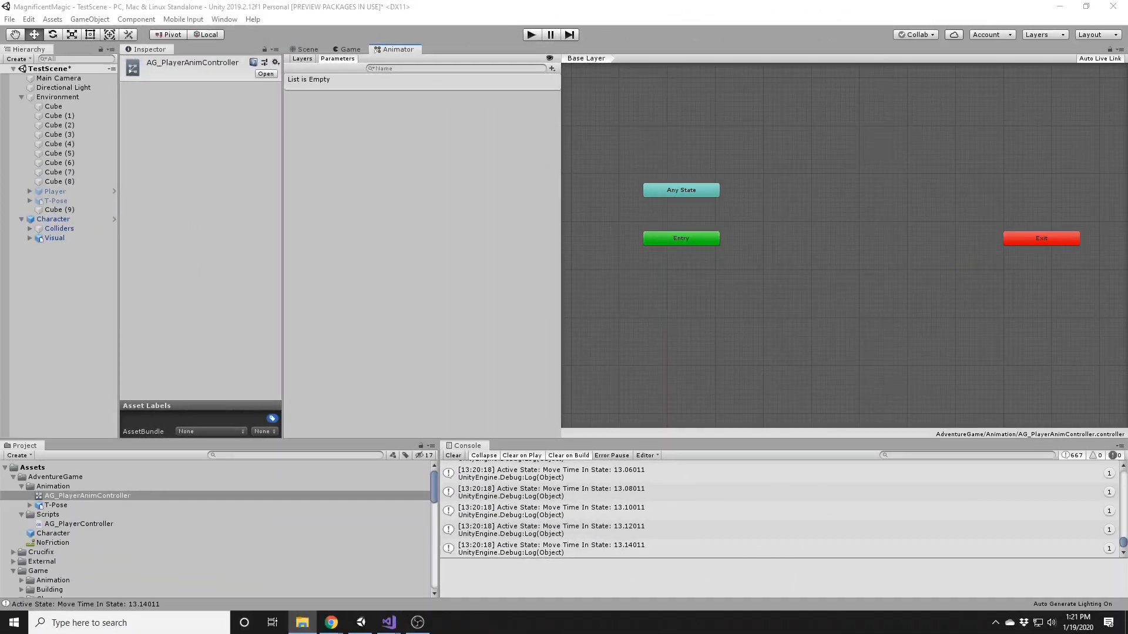
{"action": "left_click_drag", "start_coordinate": [378, 559], "coordinate": [70, 487]}
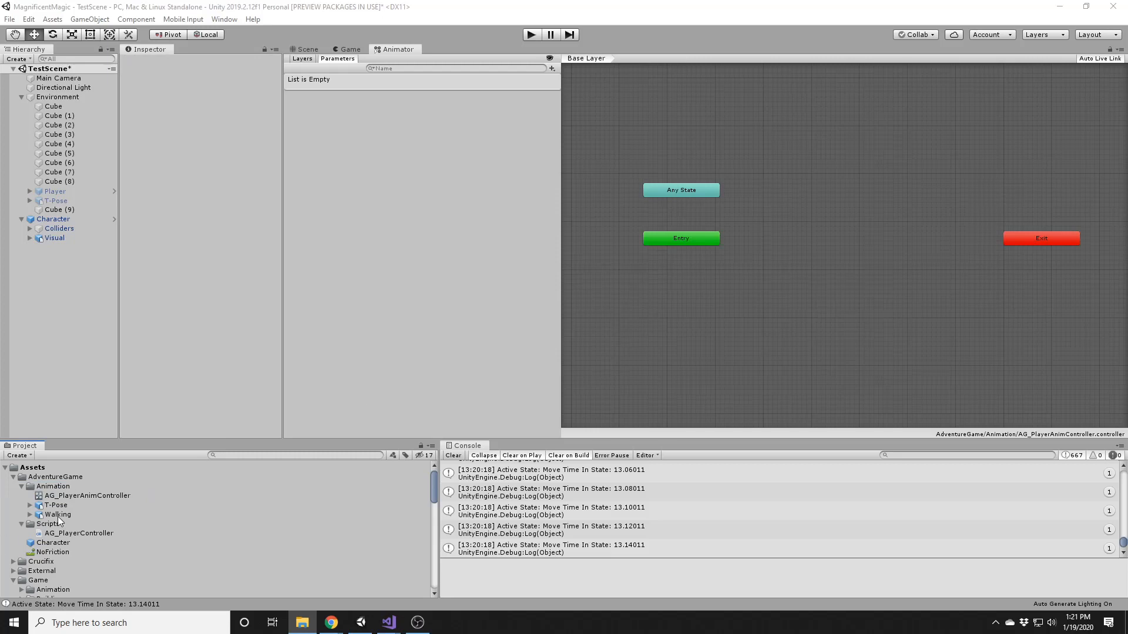
Step: Add the imported Walking animation as a state in AG_PlayerAnimController and inspect its settings
{"action": "left_click", "coordinate": [59, 515]}
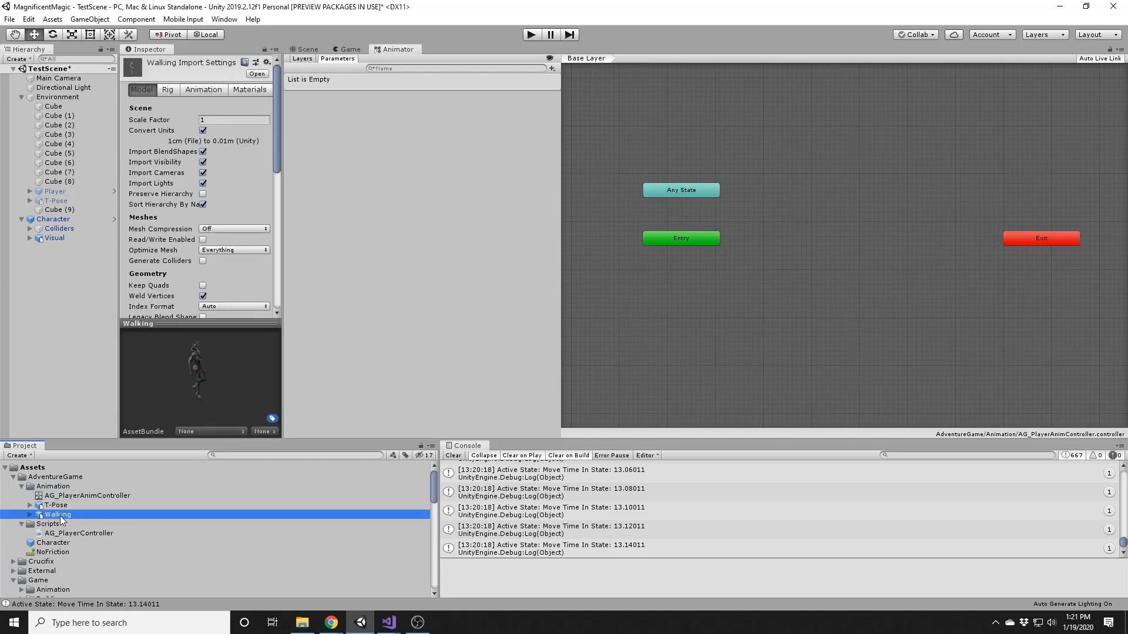
{"action": "left_click_drag", "start_coordinate": [49, 515], "coordinate": [769, 244]}
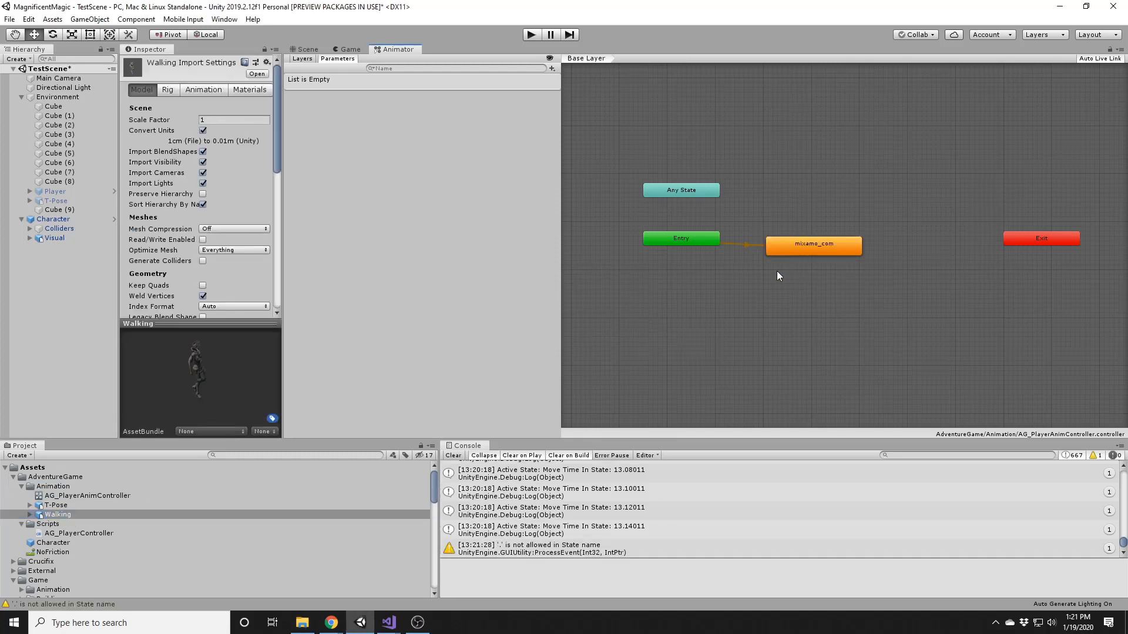
{"action": "left_click", "coordinate": [812, 249]}
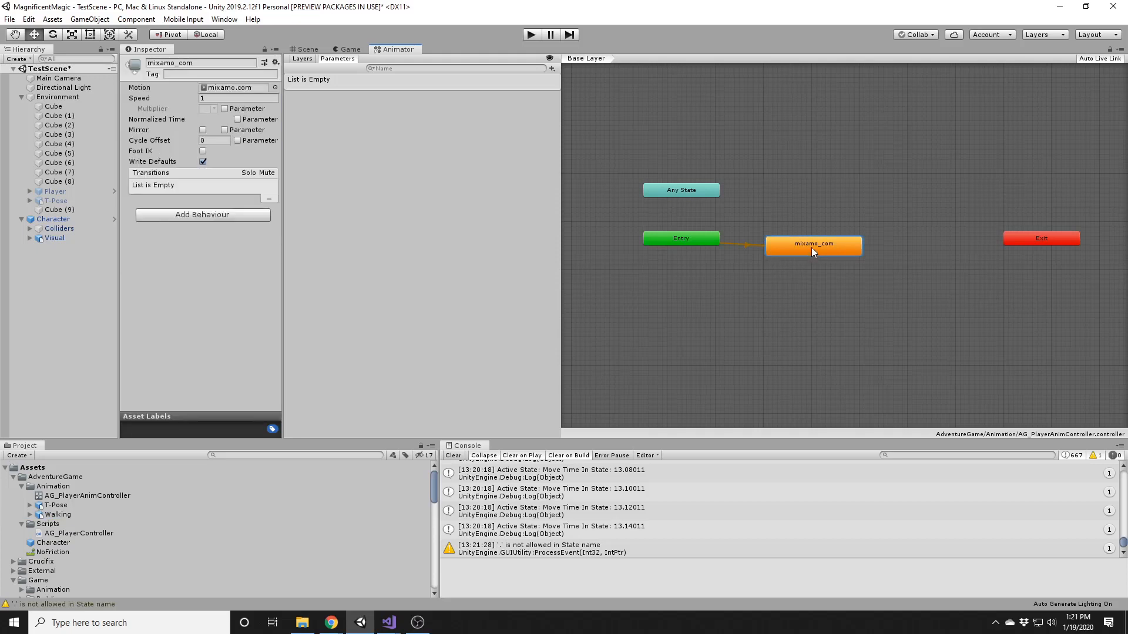
Step: Rename the Walking model's mixamo.com animation clip to Walk in its import settings
{"action": "left_click", "coordinate": [66, 515]}
{"action": "left_click", "coordinate": [30, 515]}
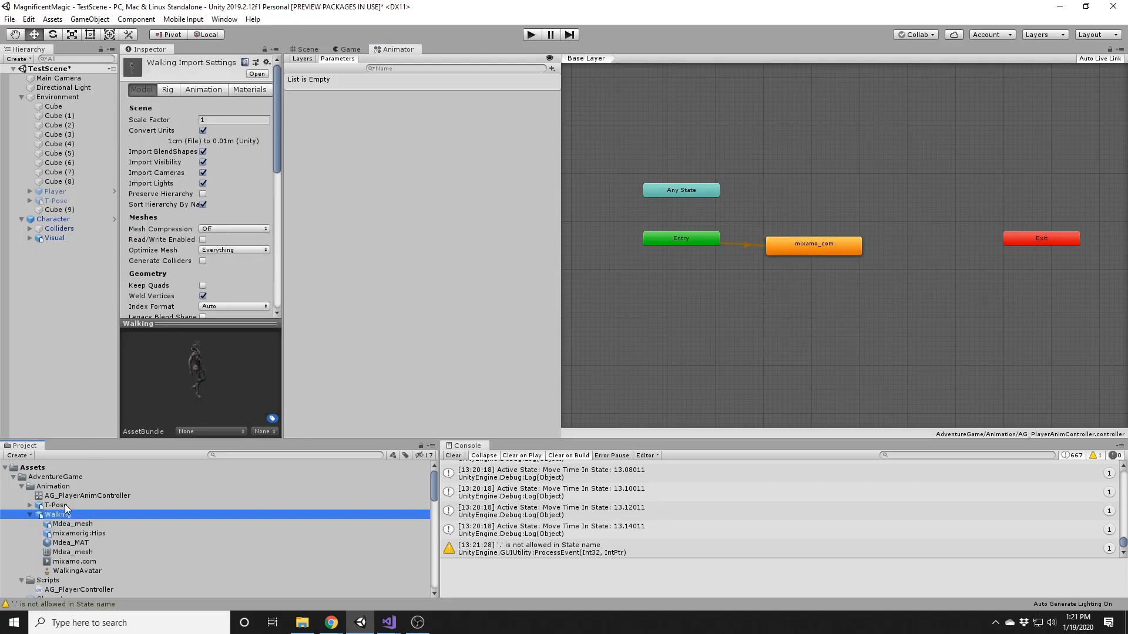
{"action": "left_click", "coordinate": [202, 90]}
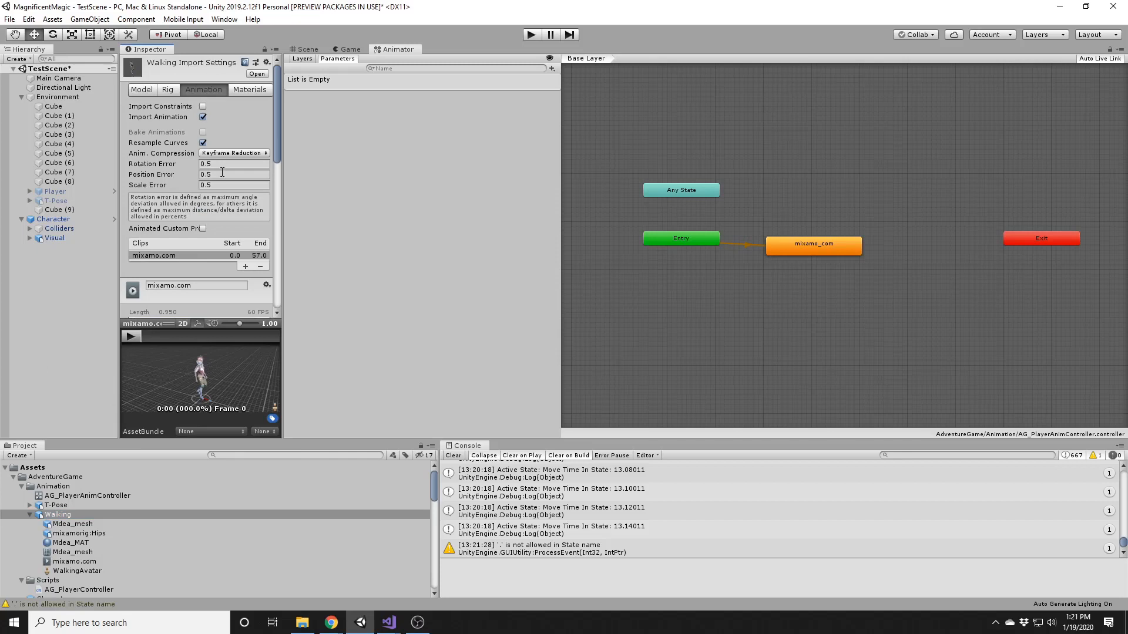
{"action": "left_click", "coordinate": [199, 286]}
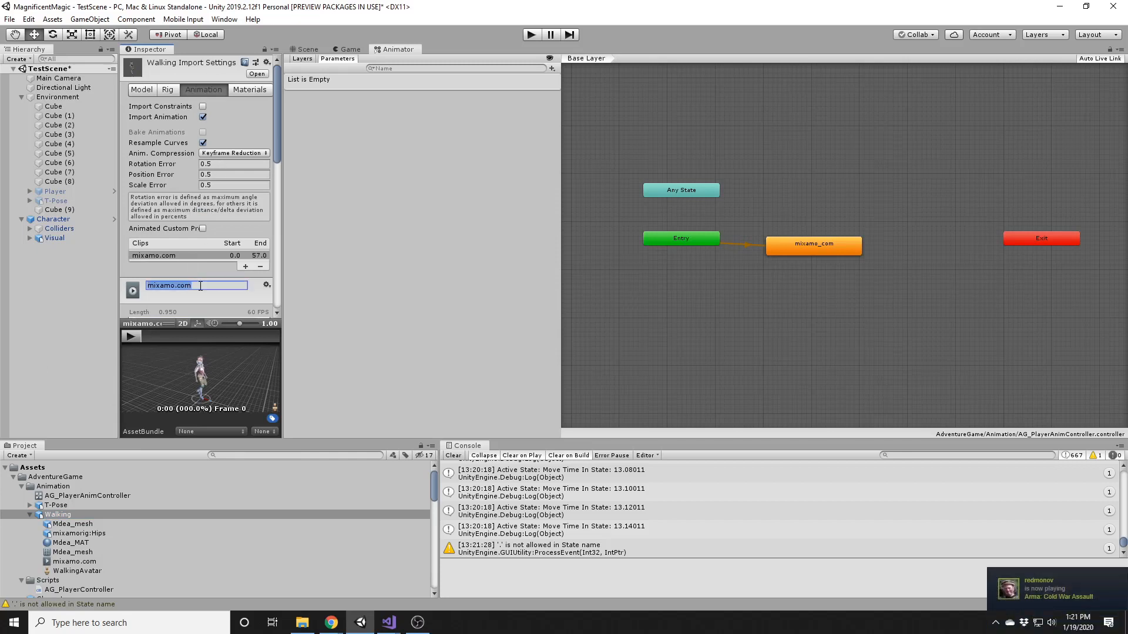
{"action": "type", "text": "Walk"}
{"action": "key", "text": "Return"}
Step: Set the Walking model's rig animation type to Humanoid and apply the import changes
{"action": "left_click", "coordinate": [168, 90]}
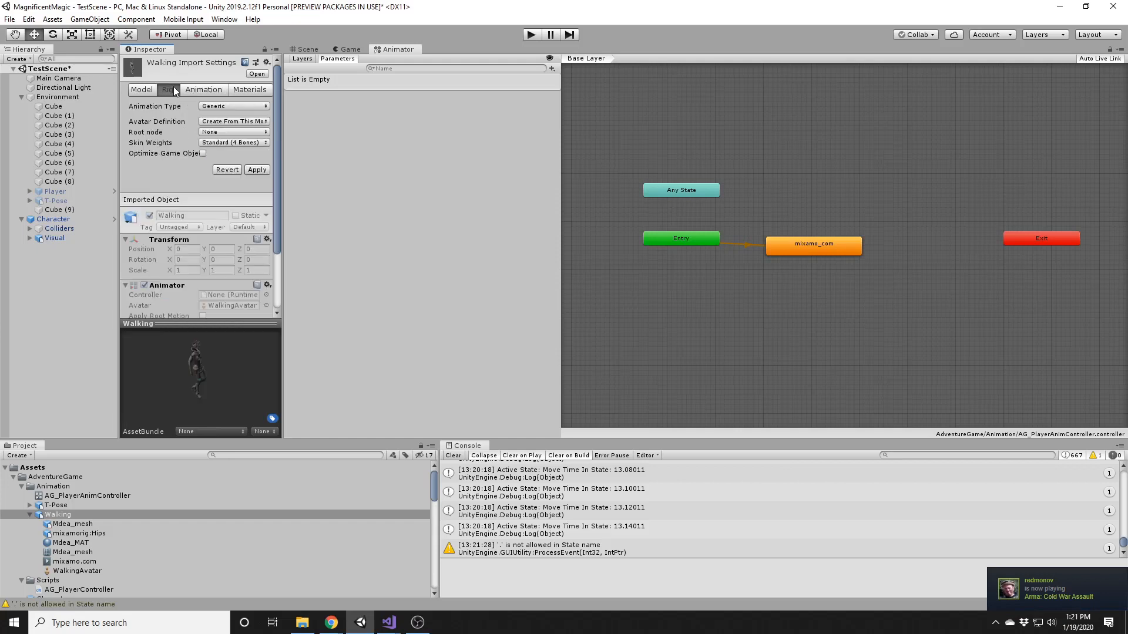
{"action": "left_click", "coordinate": [209, 105]}
{"action": "left_click", "coordinate": [230, 157]}
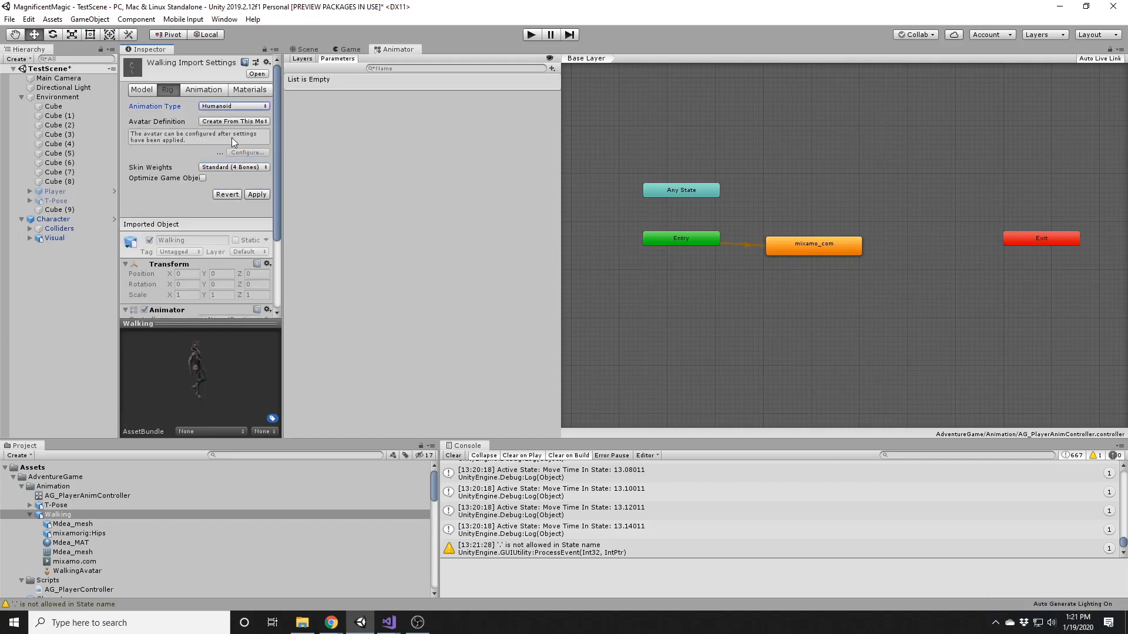
{"action": "left_click", "coordinate": [257, 194]}
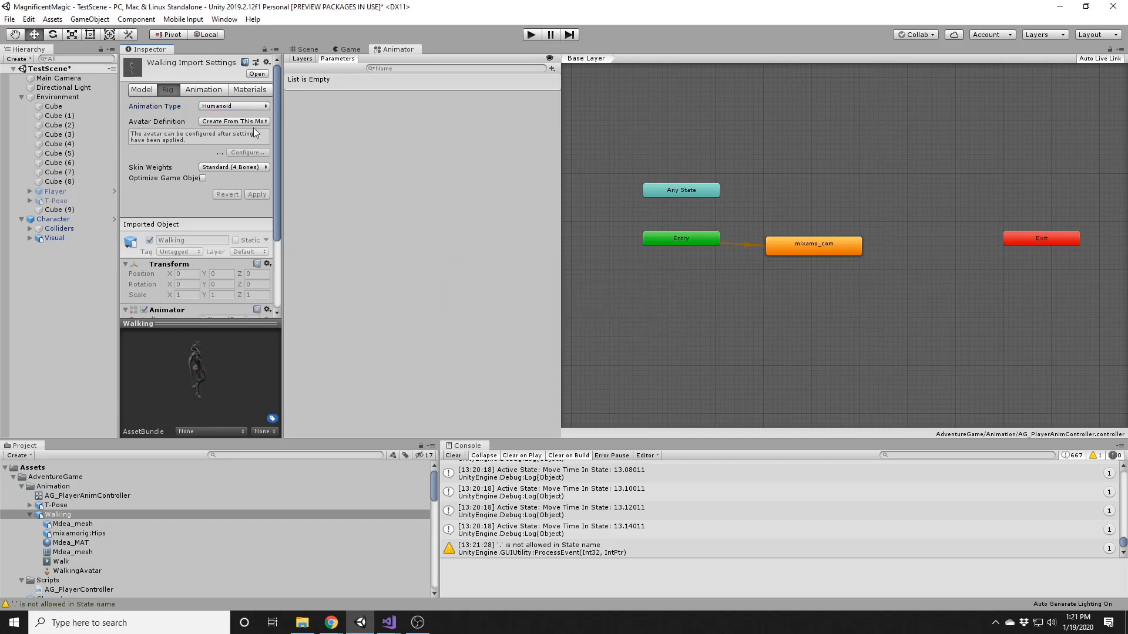
Step: Disable material import for the Walking model and apply the change
{"action": "left_click", "coordinate": [251, 90]}
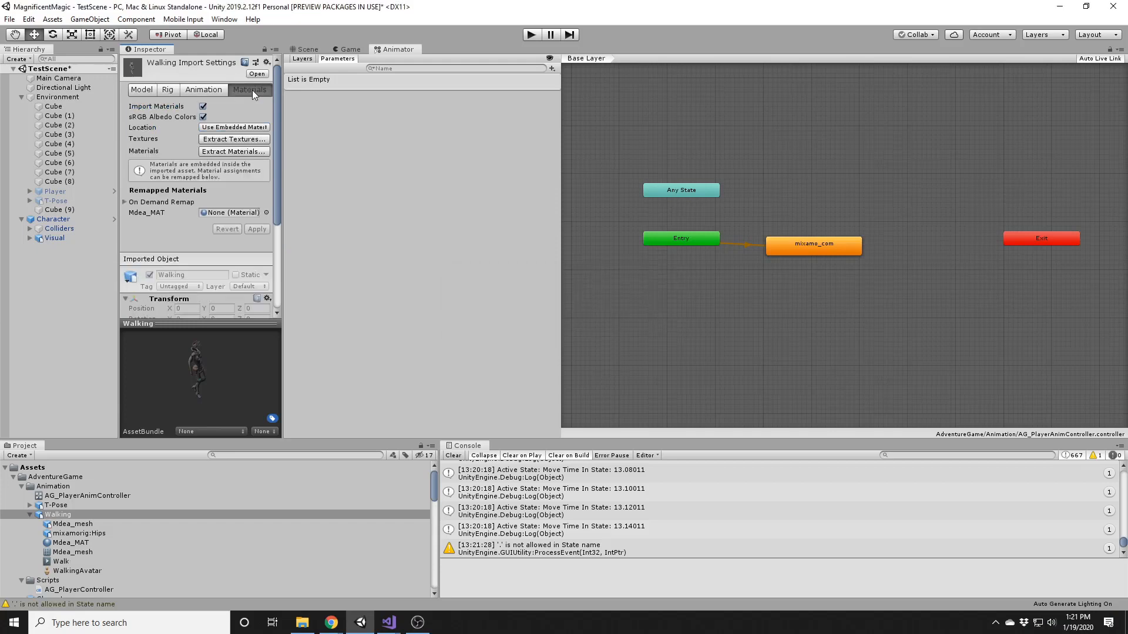
{"action": "left_click", "coordinate": [203, 107]}
{"action": "left_click", "coordinate": [256, 148]}
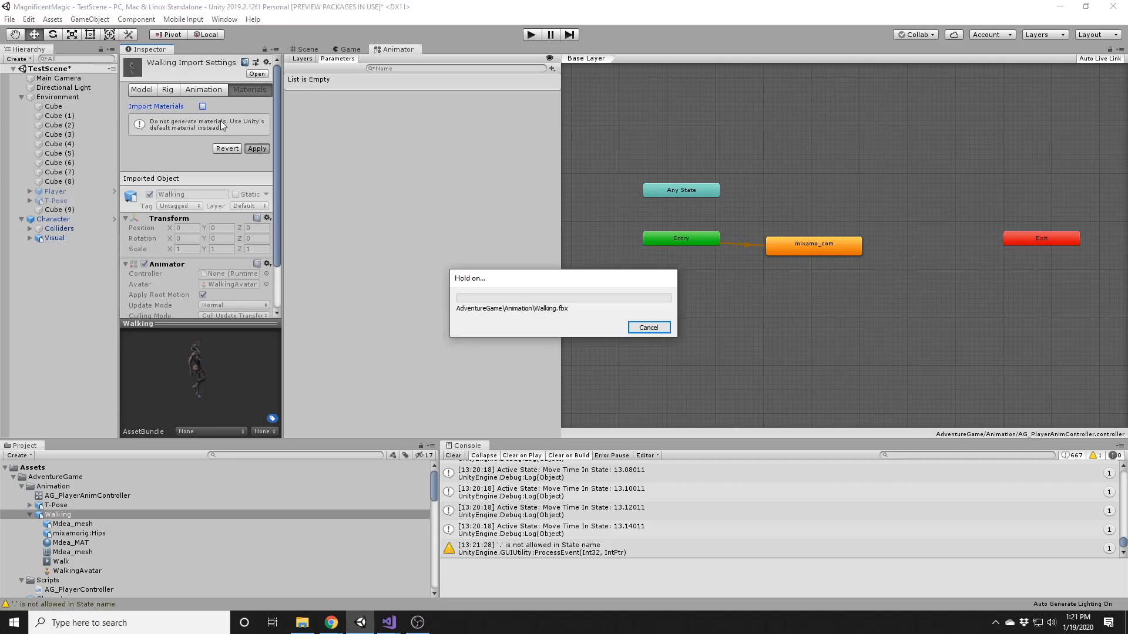
Step: Enable Loop Time and Bake Into Pose for Root Transform Rotation and Position (Y) on the Walk clip, and apply
{"action": "left_click", "coordinate": [204, 89]}
{"action": "scroll", "coordinate": [224, 160], "scroll_direction": "down", "scroll_amount": 5}
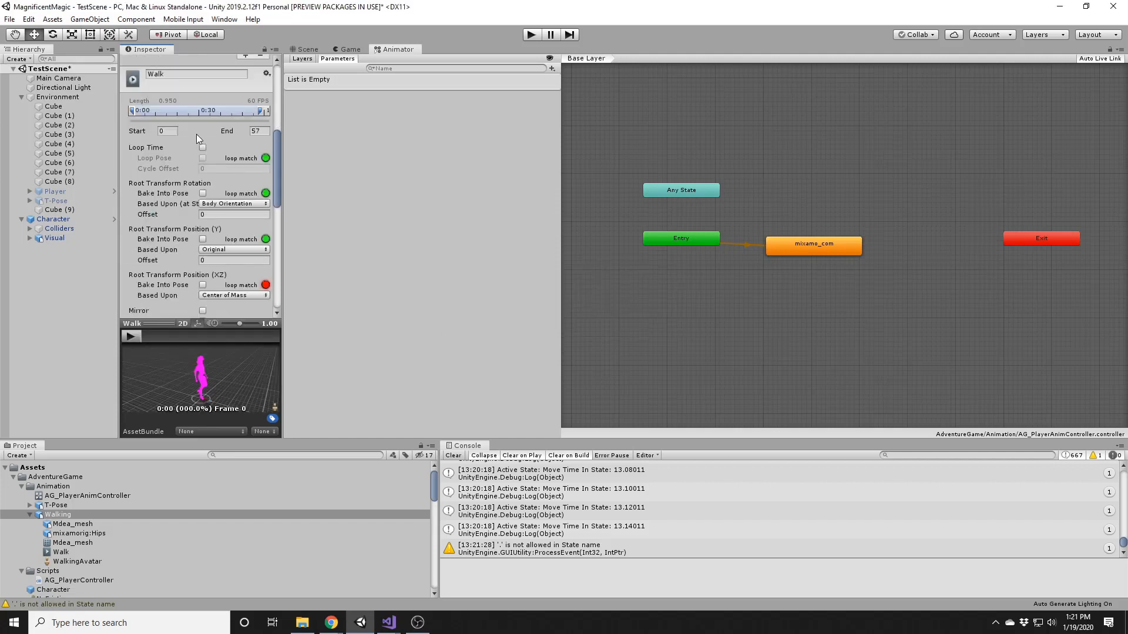
{"action": "left_click", "coordinate": [203, 149]}
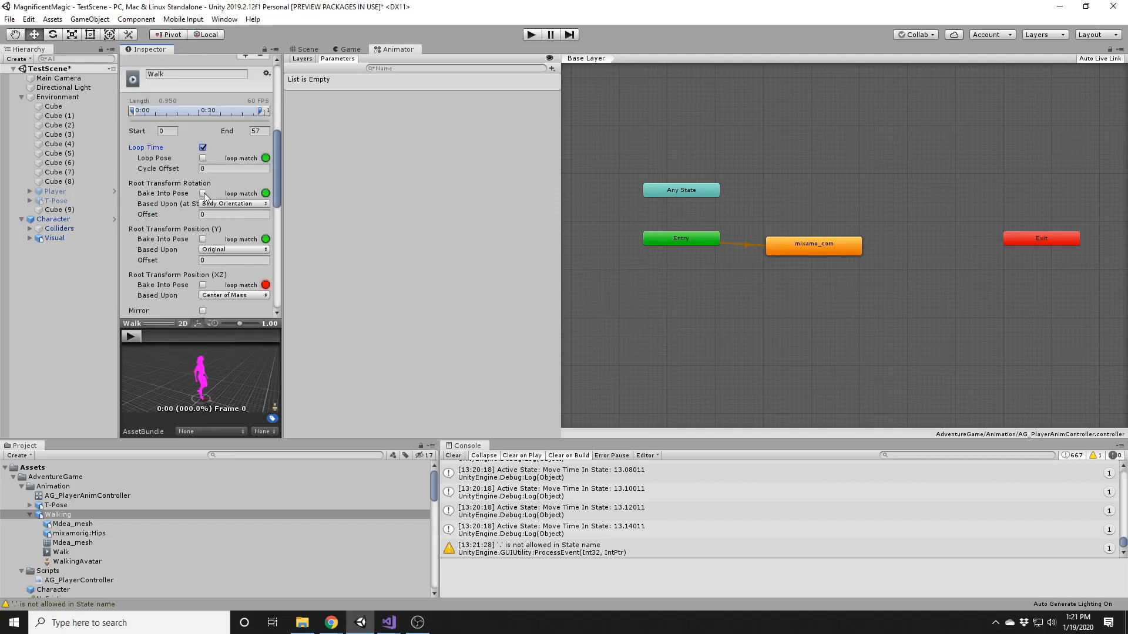
{"action": "left_click", "coordinate": [203, 193]}
{"action": "left_click", "coordinate": [204, 238]}
{"action": "scroll", "coordinate": [204, 235], "scroll_direction": "down", "scroll_amount": 6}
{"action": "scroll", "coordinate": [202, 230], "scroll_direction": "up", "scroll_amount": 6}
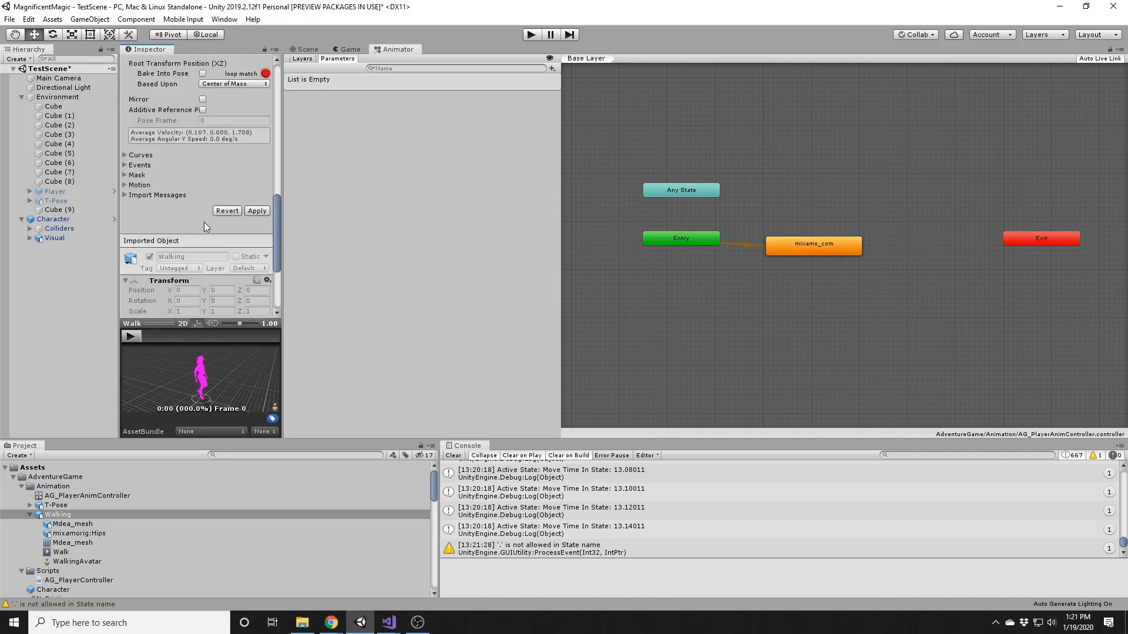
{"action": "left_click_drag", "start_coordinate": [276, 193], "coordinate": [268, 167]}
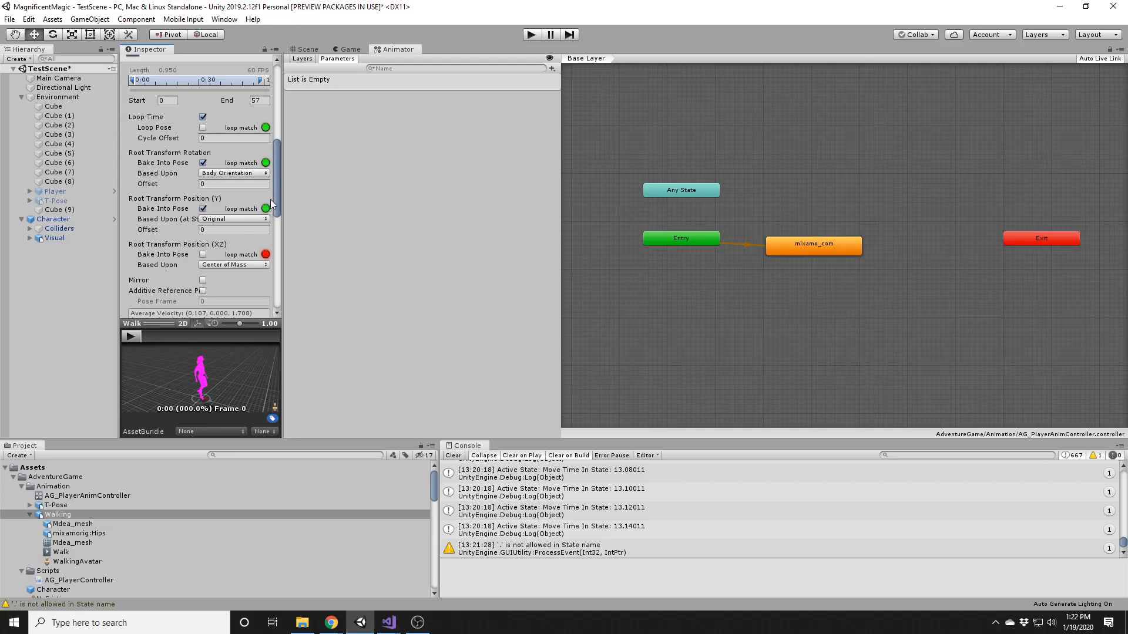
{"action": "left_click_drag", "start_coordinate": [278, 193], "coordinate": [277, 222]}
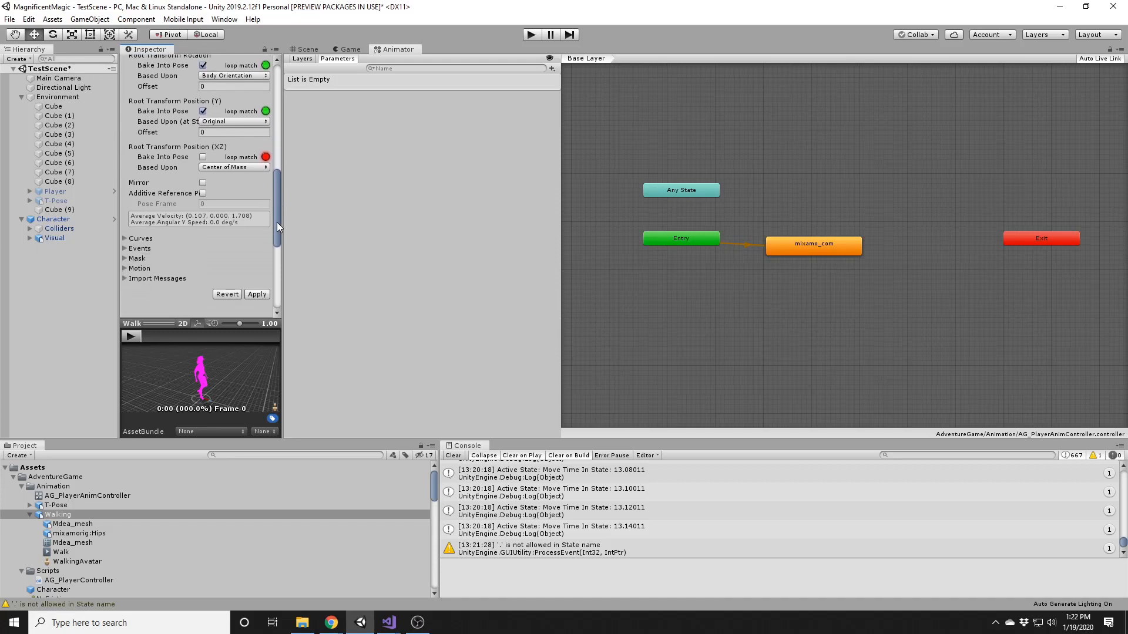
{"action": "left_click", "coordinate": [256, 296]}
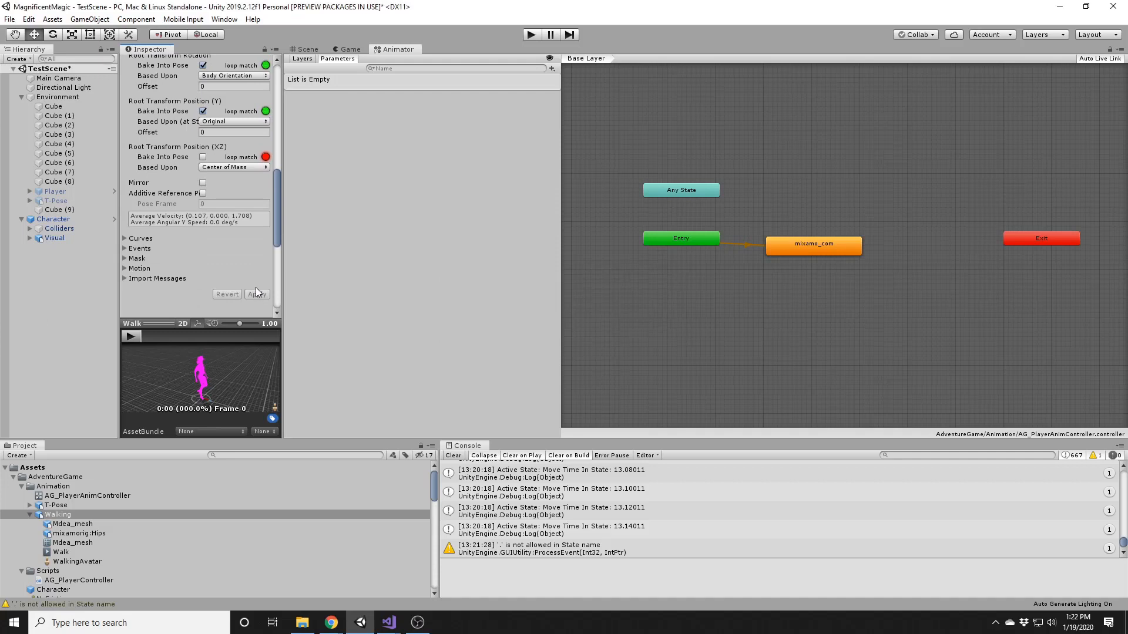
Step: Replace the mixamo_com state in the Animator graph with a new state made from the Walking model's Walk clip
{"action": "left_click", "coordinate": [820, 244]}
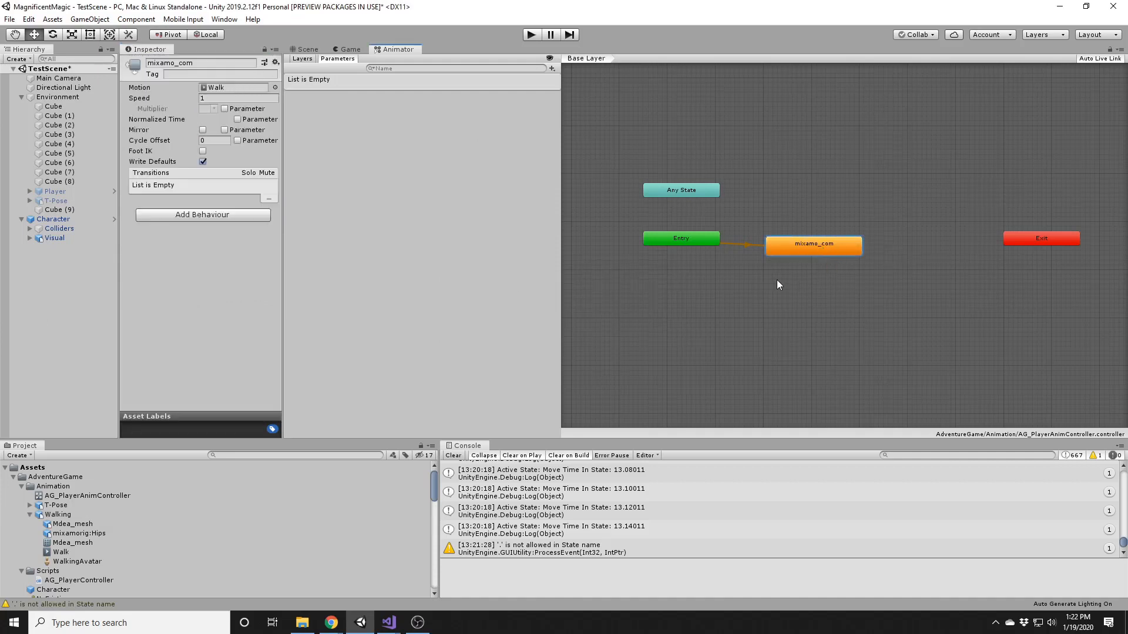
{"action": "key", "text": "Delete"}
{"action": "left_click_drag", "start_coordinate": [66, 516], "coordinate": [770, 244]}
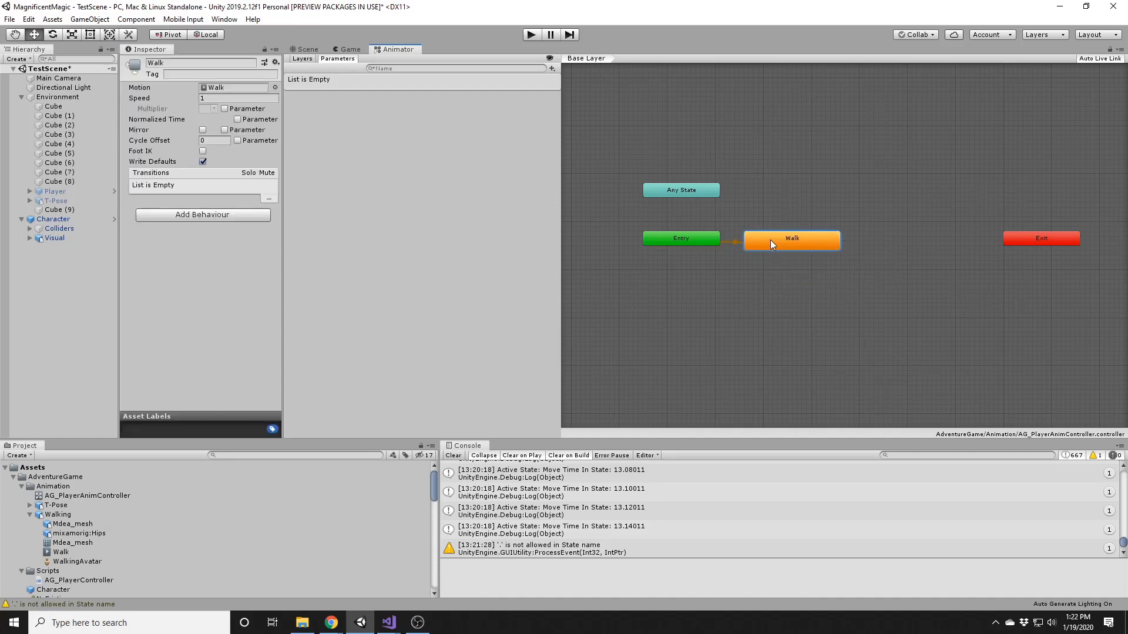
Step: Play the scene and walk the character around the floor in all directions to check the walking animation, and stop the playback
{"action": "left_click", "coordinate": [351, 50]}
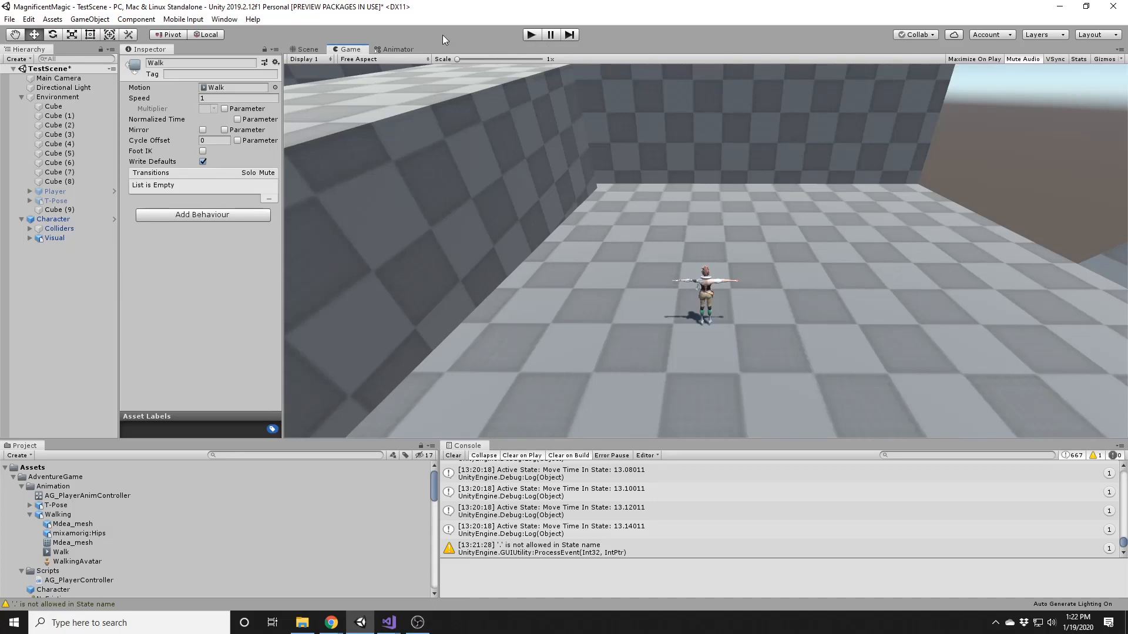
{"action": "left_click", "coordinate": [530, 35]}
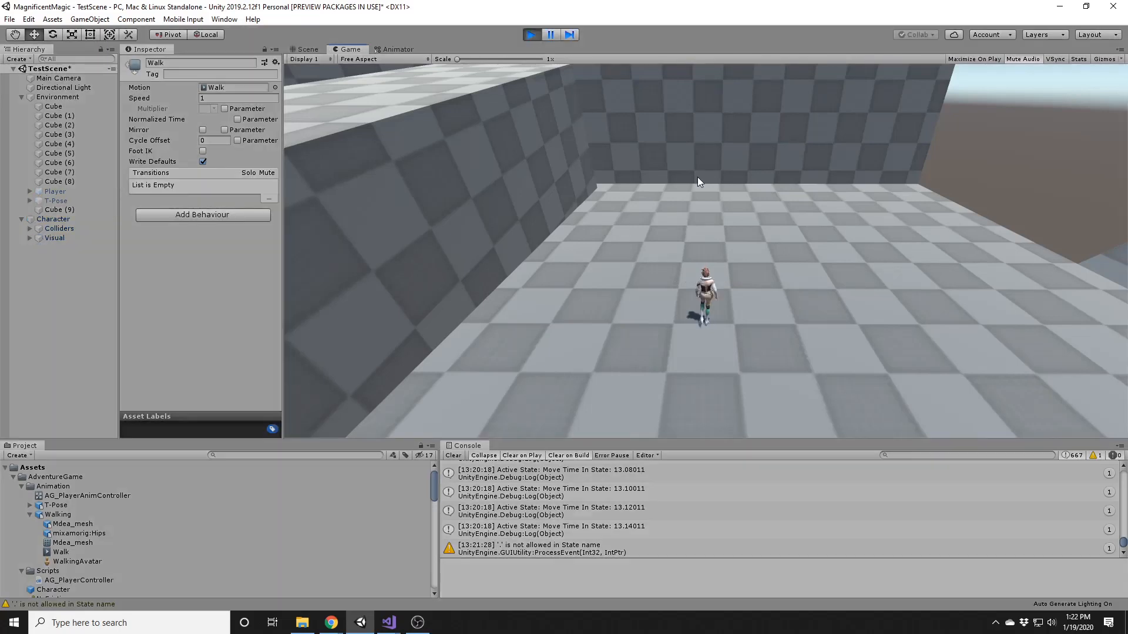
{"action": "key", "text": "a"}
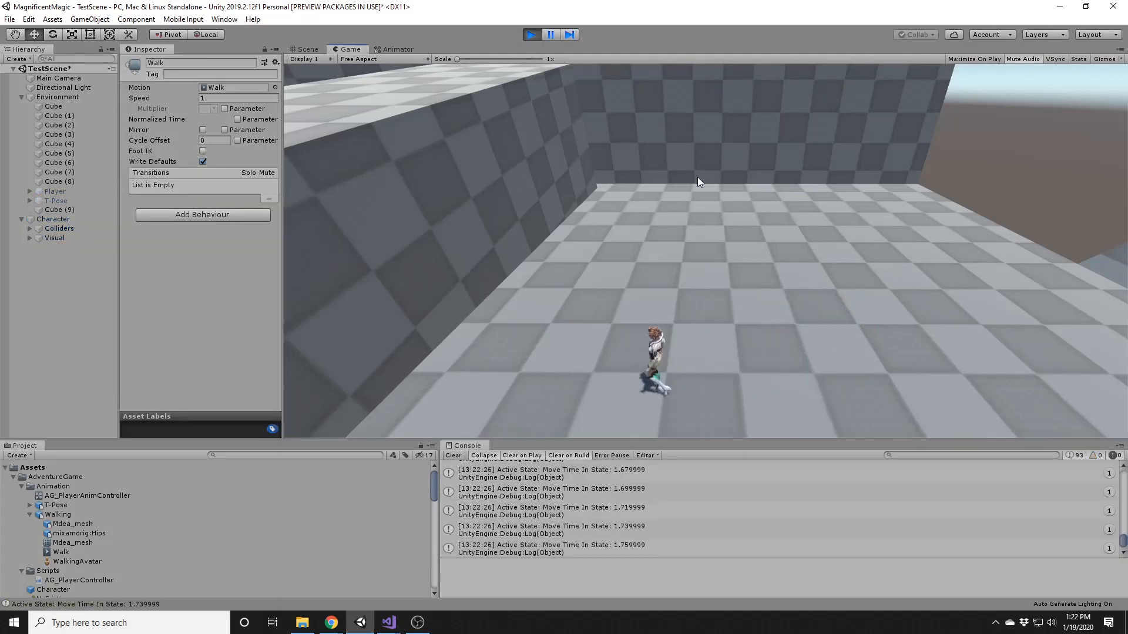
{"action": "key", "text": "w"}
{"action": "key", "text": "d"}
{"action": "key", "text": "s"}
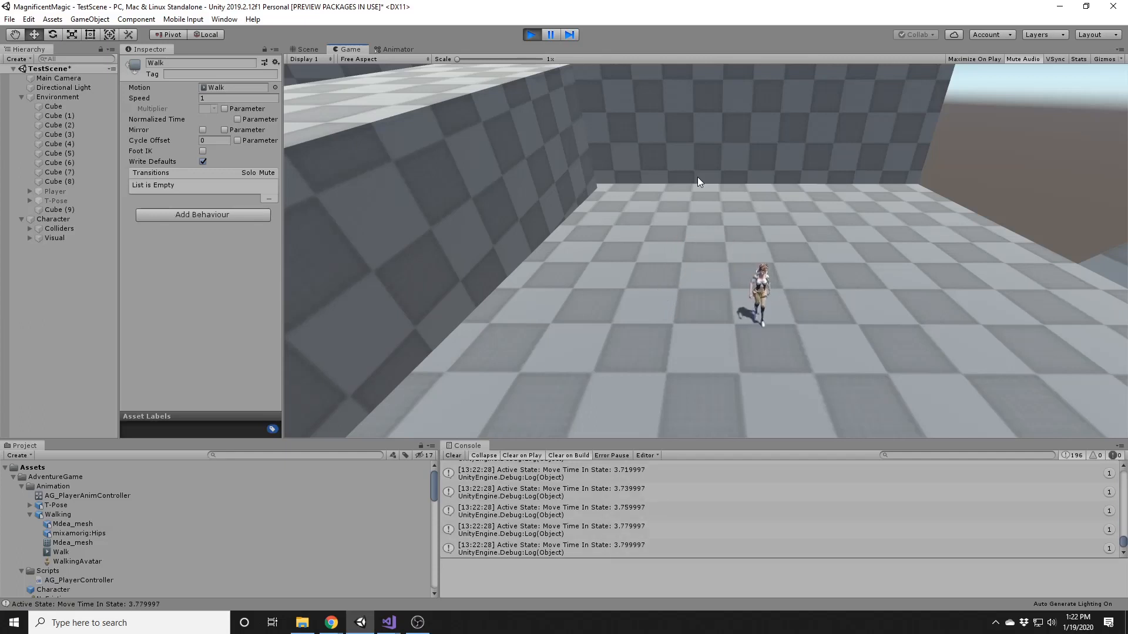
{"action": "key", "text": "a"}
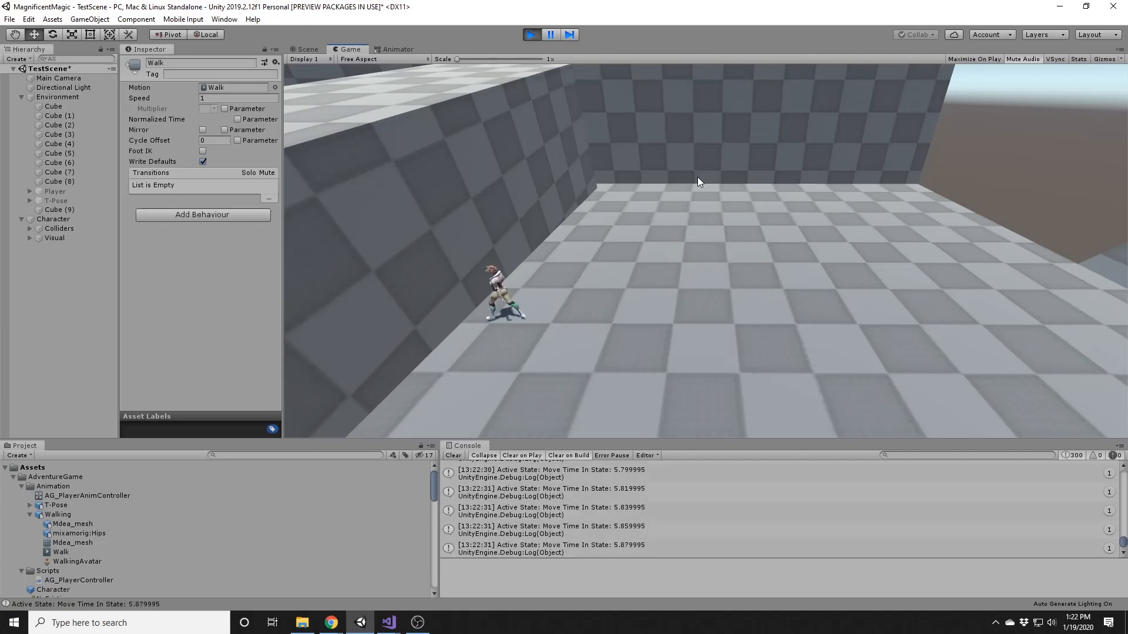
{"action": "key", "text": "d"}
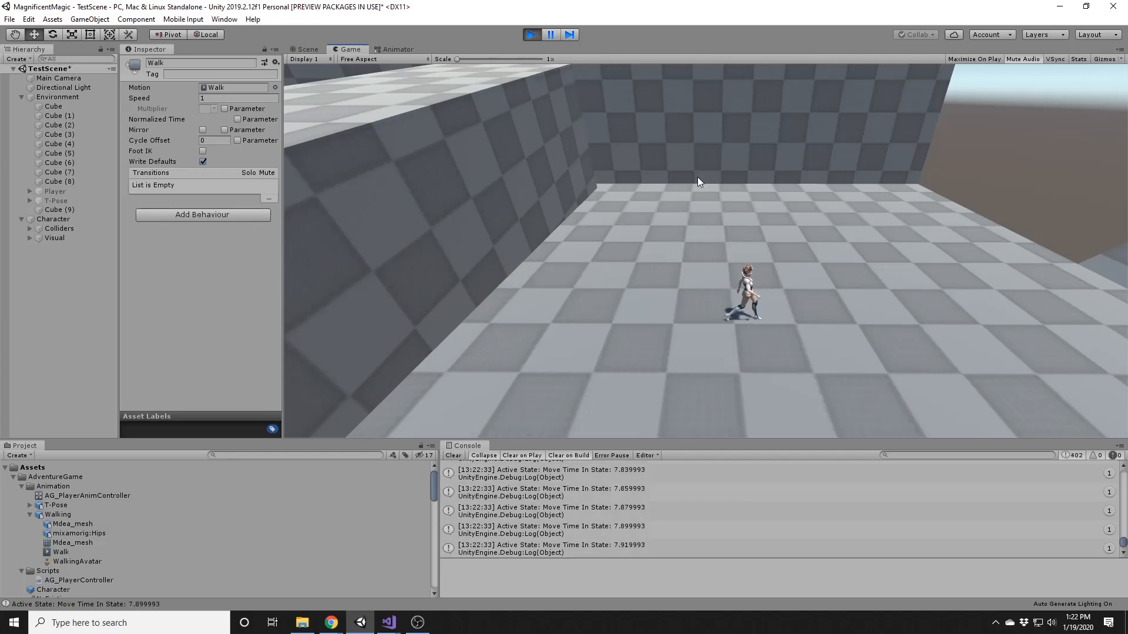
{"action": "key", "text": "a"}
{"action": "key", "text": "s"}
{"action": "key", "text": "w"}
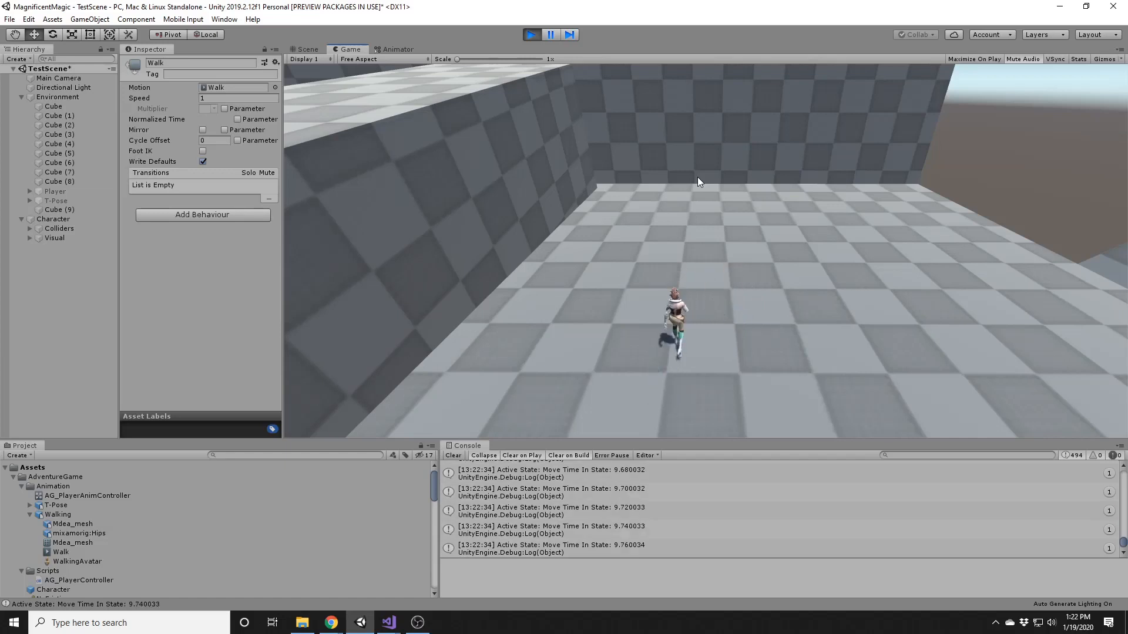
{"action": "key", "text": "d"}
{"action": "key", "text": "s"}
{"action": "key", "text": "a"}
{"action": "key", "text": "d"}
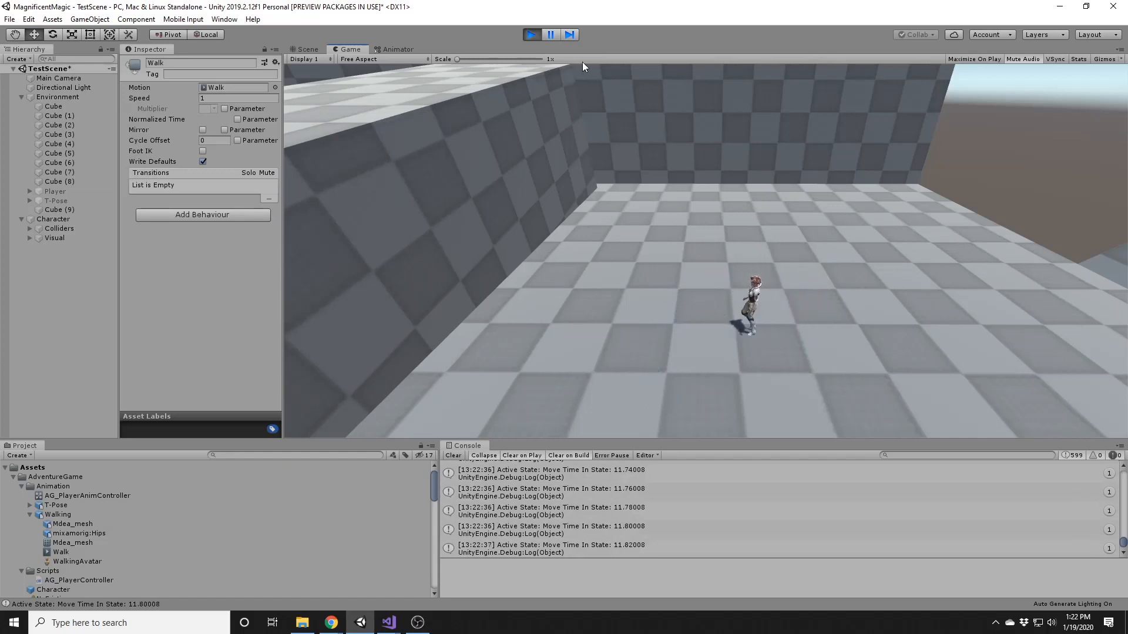
{"action": "left_click", "coordinate": [536, 34]}
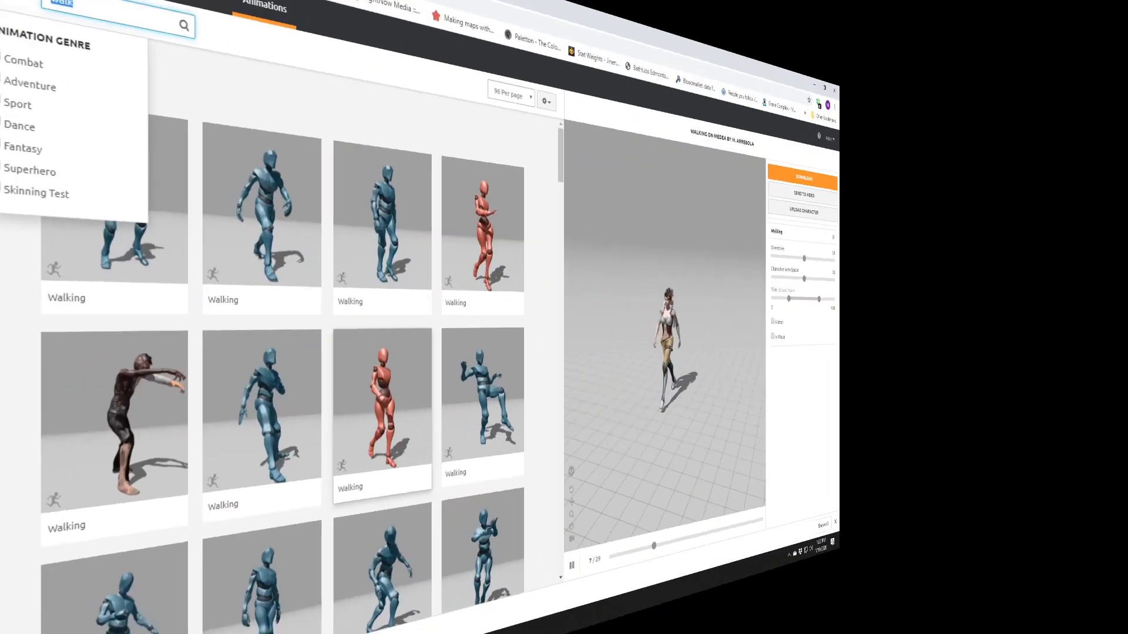
Step: In Mixamo, search the animations for idle and download the third Idle animation applied to the character
{"action": "key", "text": "Return"}
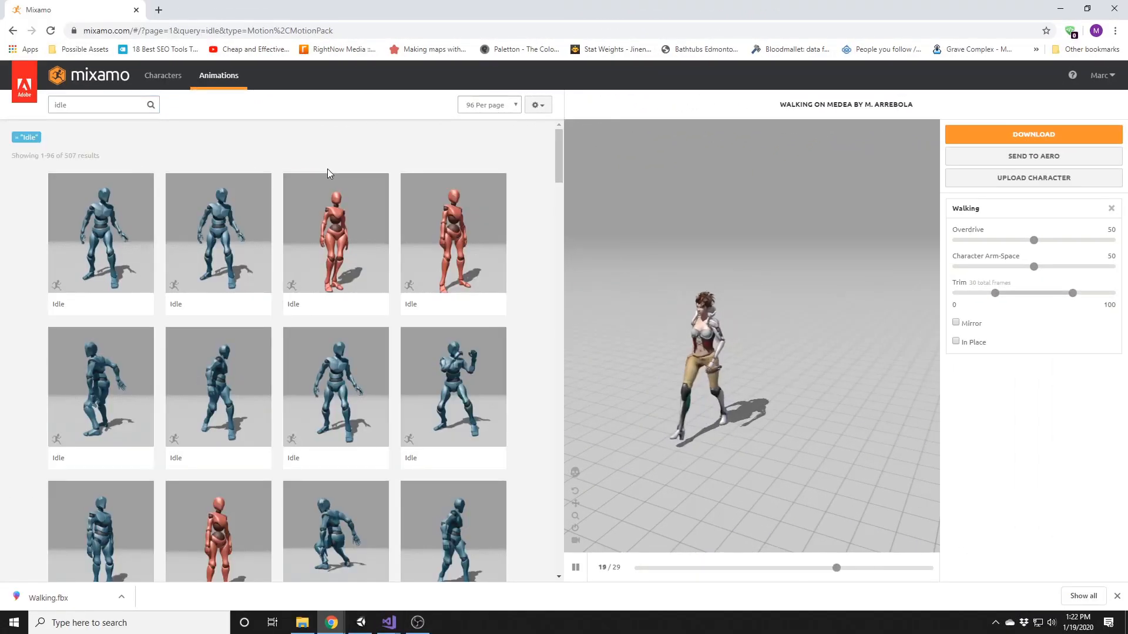
{"action": "left_click", "coordinate": [367, 253]}
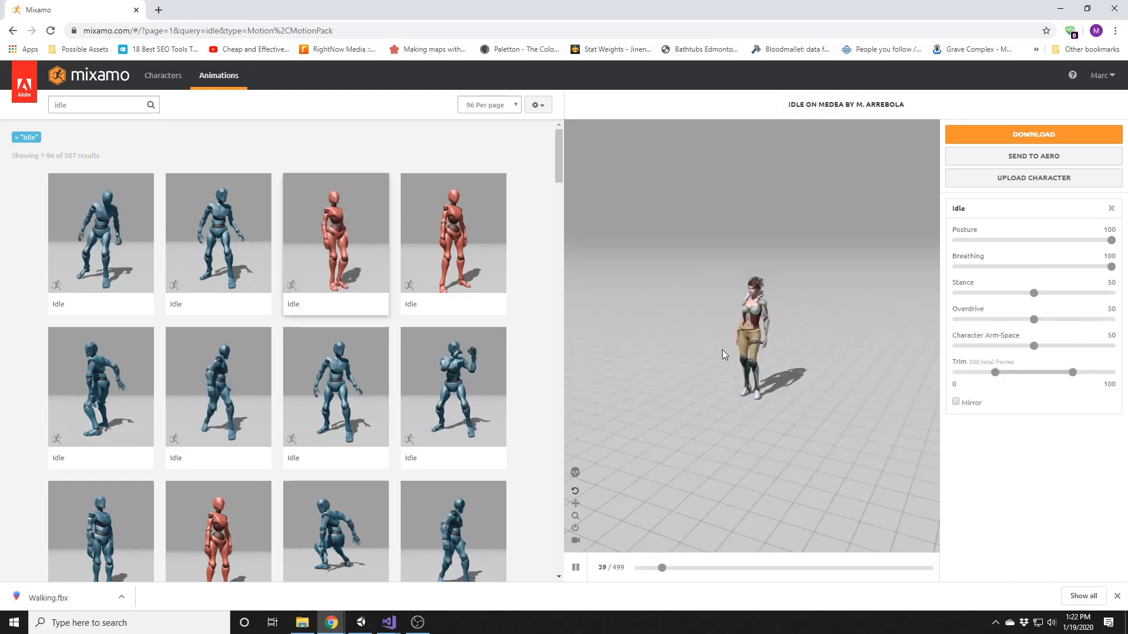
{"action": "left_click_drag", "start_coordinate": [755, 352], "coordinate": [833, 310]}
{"action": "scroll", "coordinate": [820, 337], "scroll_direction": "up", "scroll_amount": 5}
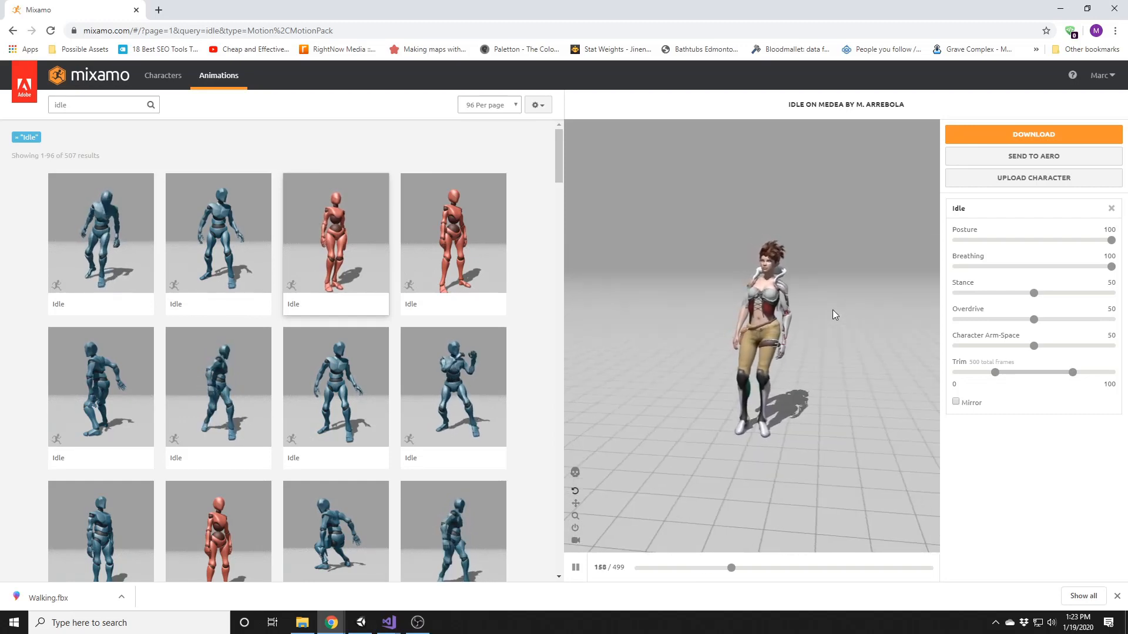
{"action": "left_click", "coordinate": [1033, 135]}
{"action": "left_click", "coordinate": [715, 276]}
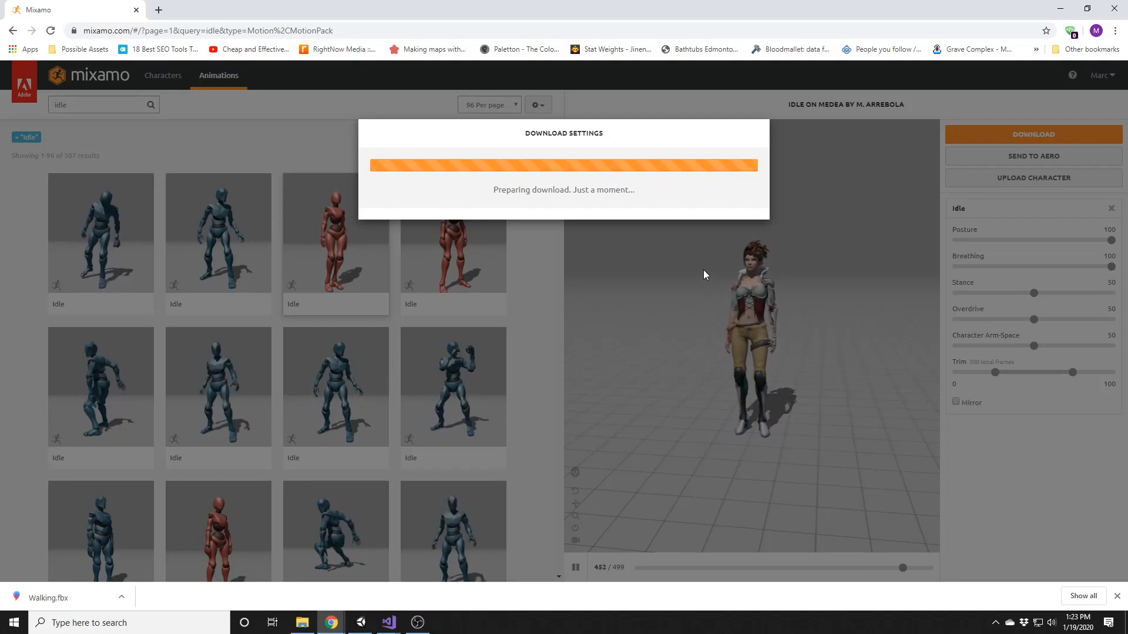
Step: Switch back to Unity, import the downloaded idle model into the AdventureGame Animation folder and rename it Idle
{"action": "left_click", "coordinate": [1060, 9]}
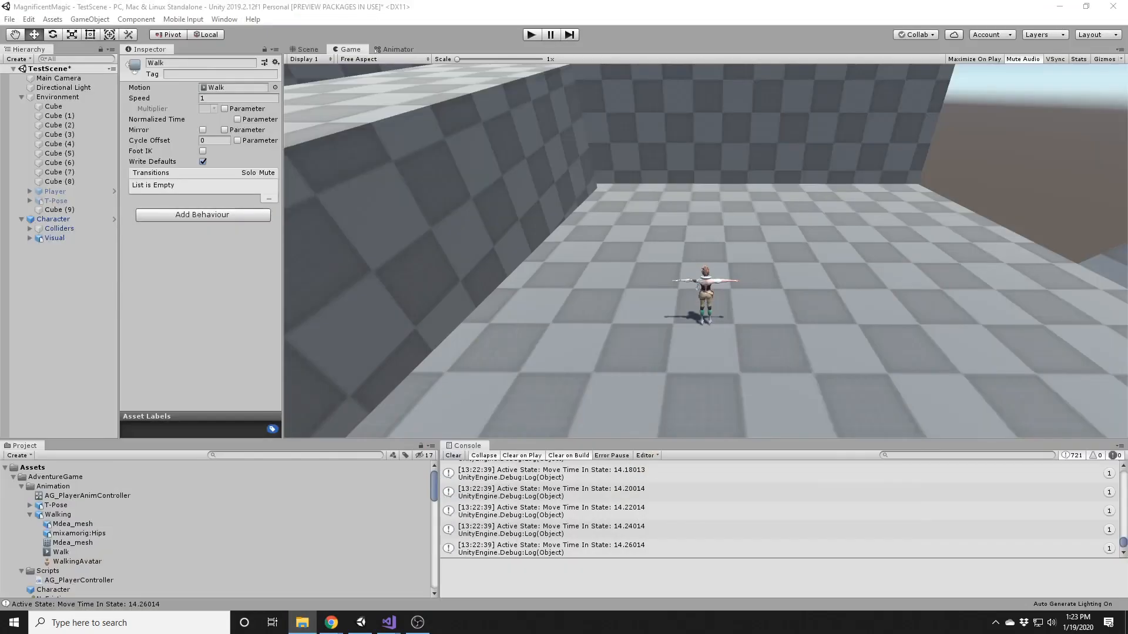
{"action": "left_click_drag", "start_coordinate": [114, 542], "coordinate": [66, 489]}
{"action": "left_click", "coordinate": [66, 503]}
{"action": "key", "text": "F2"}
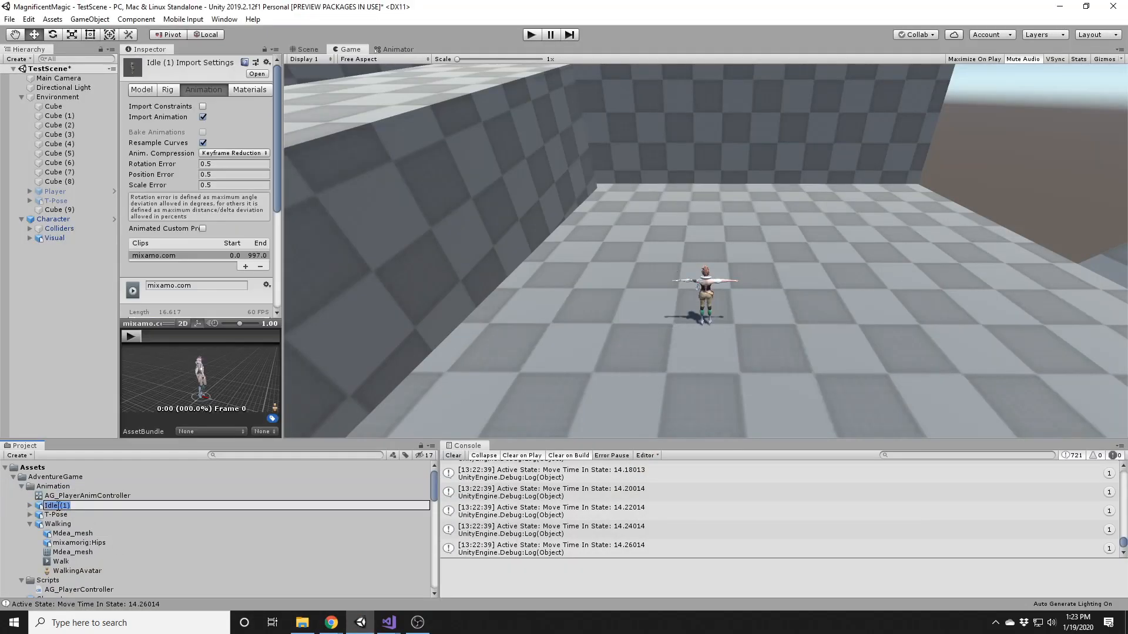
{"action": "type", "text": "Idle"}
{"action": "key", "text": "Return"}
Step: Set the Idle model's rig animation type to Humanoid
{"action": "left_click", "coordinate": [169, 90]}
{"action": "left_click", "coordinate": [216, 107]}
{"action": "left_click", "coordinate": [219, 159]}
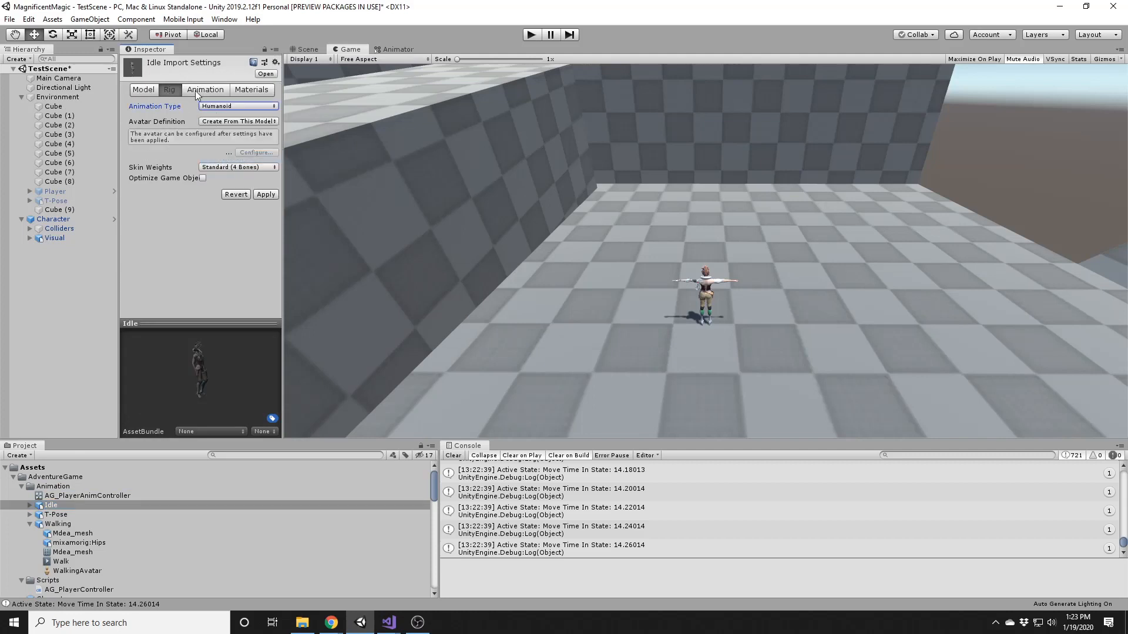
Step: Rename the Idle model's mixamo.com animation clip as Idle and apply the import changes
{"action": "left_click", "coordinate": [205, 89]}
{"action": "scroll", "coordinate": [188, 167], "scroll_direction": "down", "scroll_amount": 3}
{"action": "left_click", "coordinate": [203, 180]}
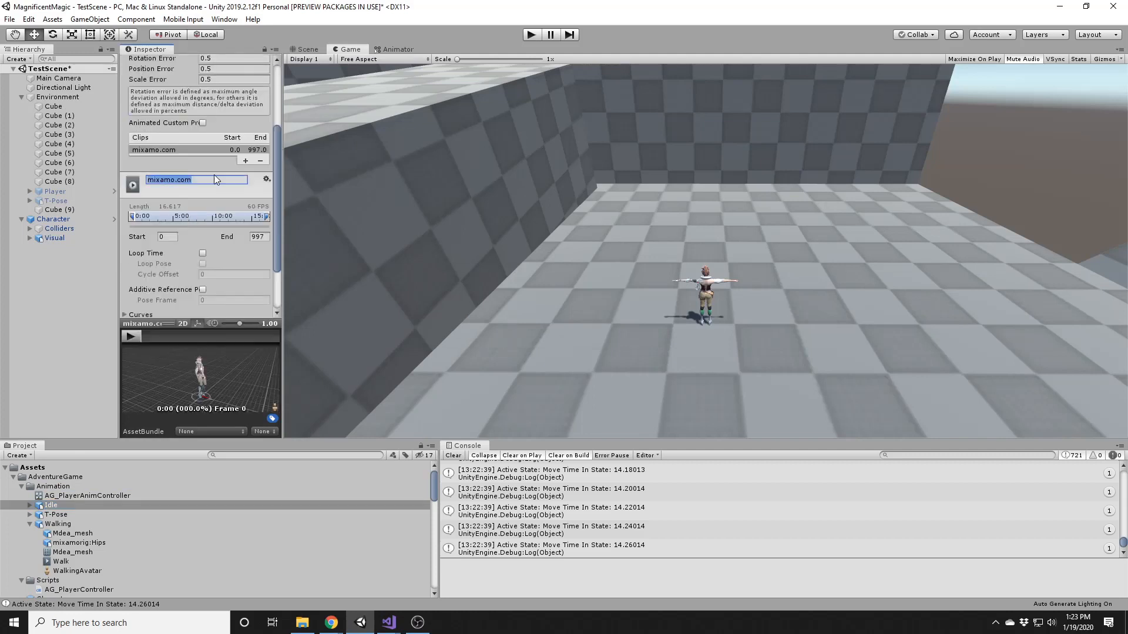
{"action": "type", "text": "Idle"}
{"action": "key", "text": "Home"}
{"action": "type", "text": "Char"}
{"action": "key", "text": "BackSpace"}
{"action": "key", "text": "BackSpace"}
{"action": "key", "text": "BackSpace"}
{"action": "key", "text": "BackSpace"}
{"action": "key", "text": "BackSpace"}
{"action": "left_click_drag", "start_coordinate": [276, 195], "coordinate": [277, 231]}
{"action": "left_click", "coordinate": [257, 309]}
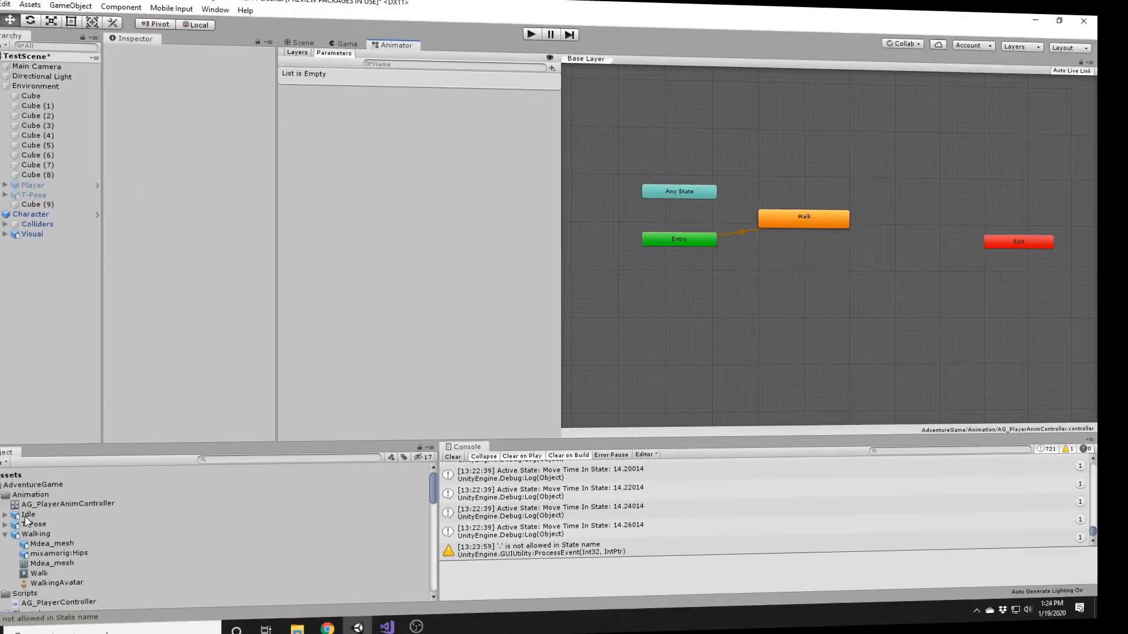
Step: Add a new state made from the Idle model to the Animator graph below Entry
{"action": "left_click_drag", "start_coordinate": [51, 505], "coordinate": [674, 288]}
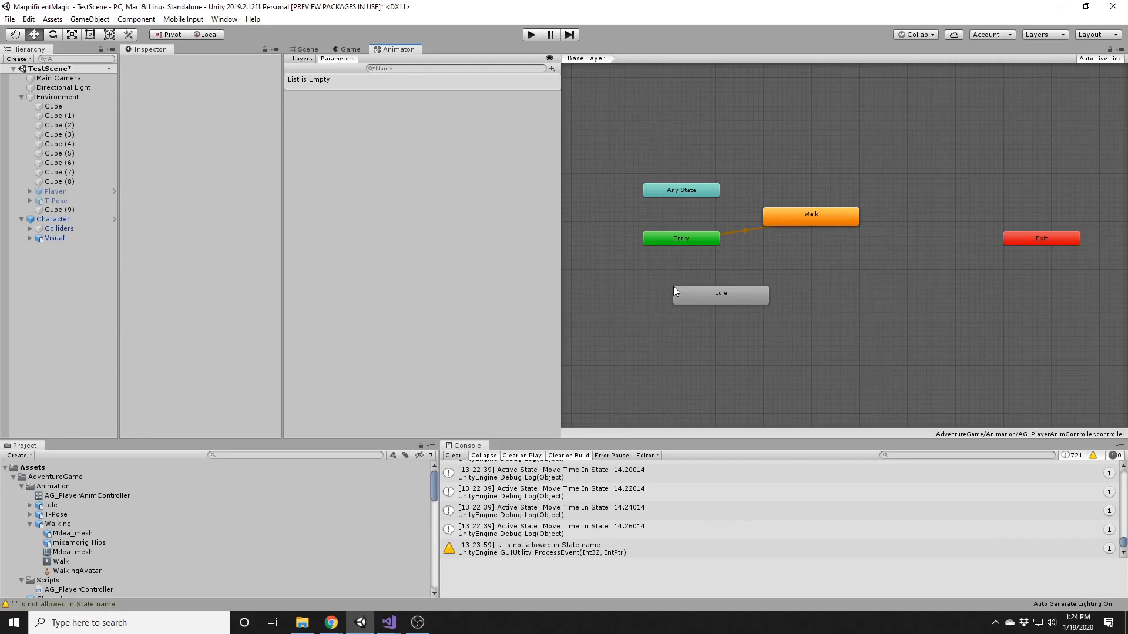
{"action": "right_click", "coordinate": [693, 242]}
{"action": "left_click", "coordinate": [715, 249]}
{"action": "right_click", "coordinate": [716, 241]}
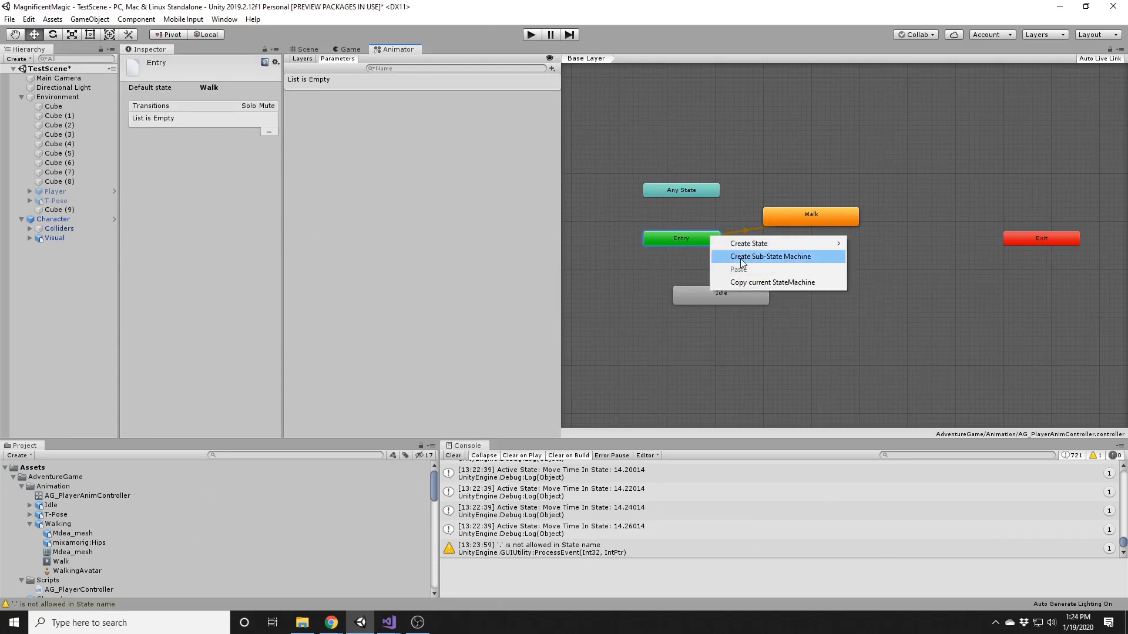
{"action": "left_click", "coordinate": [758, 255]}
{"action": "left_click", "coordinate": [729, 294]}
{"action": "left_click", "coordinate": [736, 243]}
{"action": "key", "text": "Delete"}
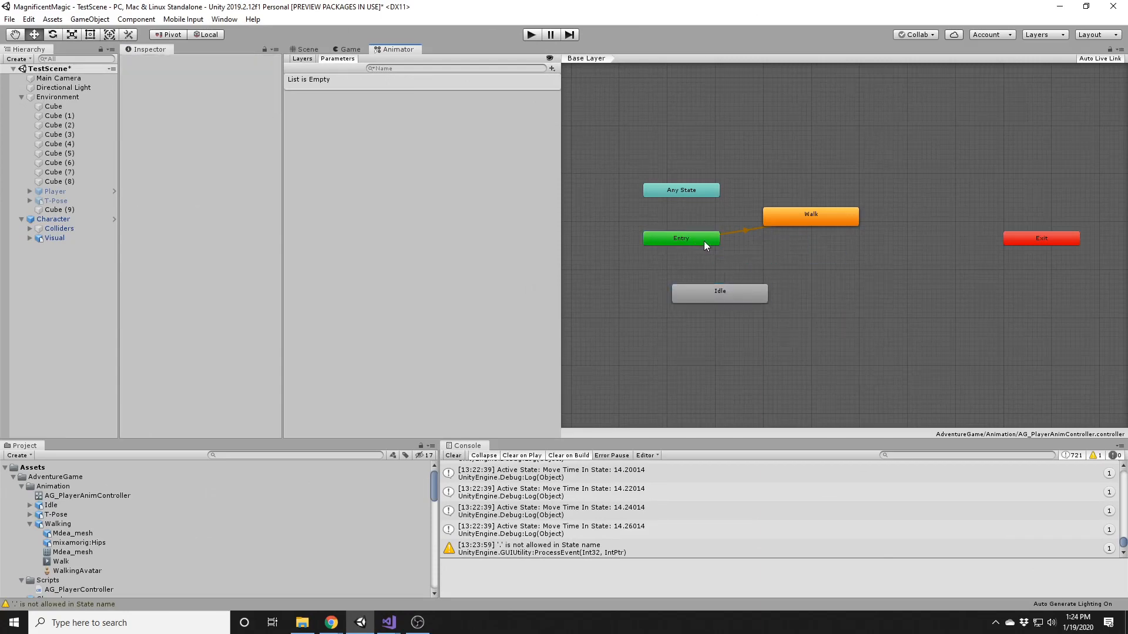
Step: Make Idle the default state reached from Entry and reposition it in the Animator graph
{"action": "right_click", "coordinate": [704, 241]}
{"action": "left_click", "coordinate": [741, 260]}
{"action": "left_click", "coordinate": [718, 295]}
{"action": "left_click_drag", "start_coordinate": [717, 295], "coordinate": [773, 204]}
{"action": "left_click_drag", "start_coordinate": [762, 249], "coordinate": [763, 232]}
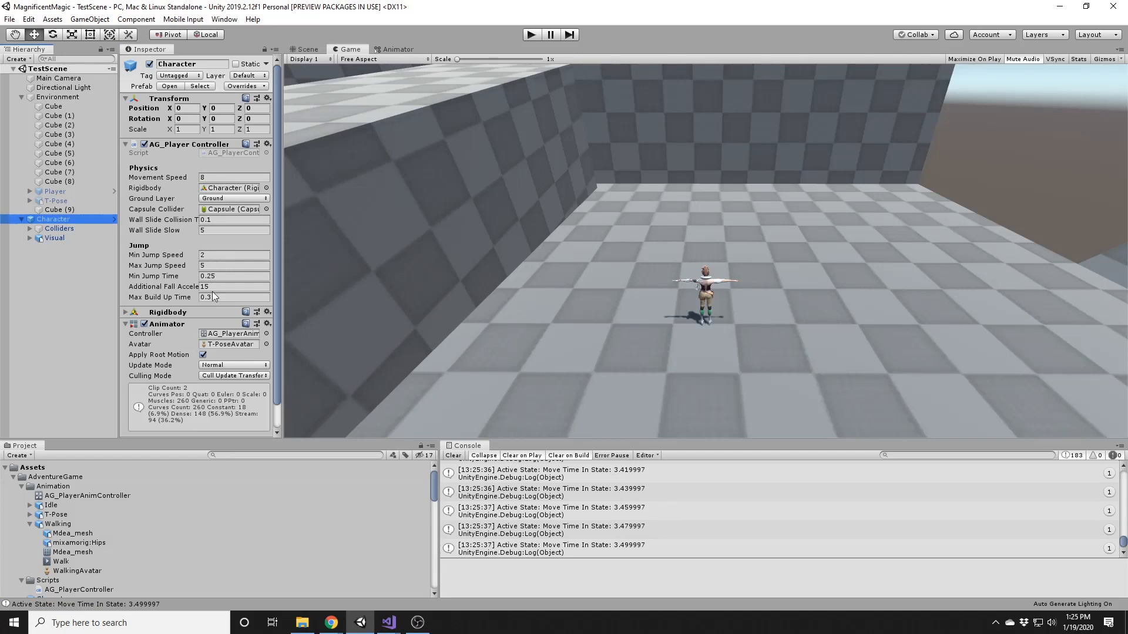
Step: Disable Apply Root Motion on the Character's Animator component and apply that override to the Character prefab
{"action": "scroll", "coordinate": [208, 351], "scroll_direction": "down", "scroll_amount": 1}
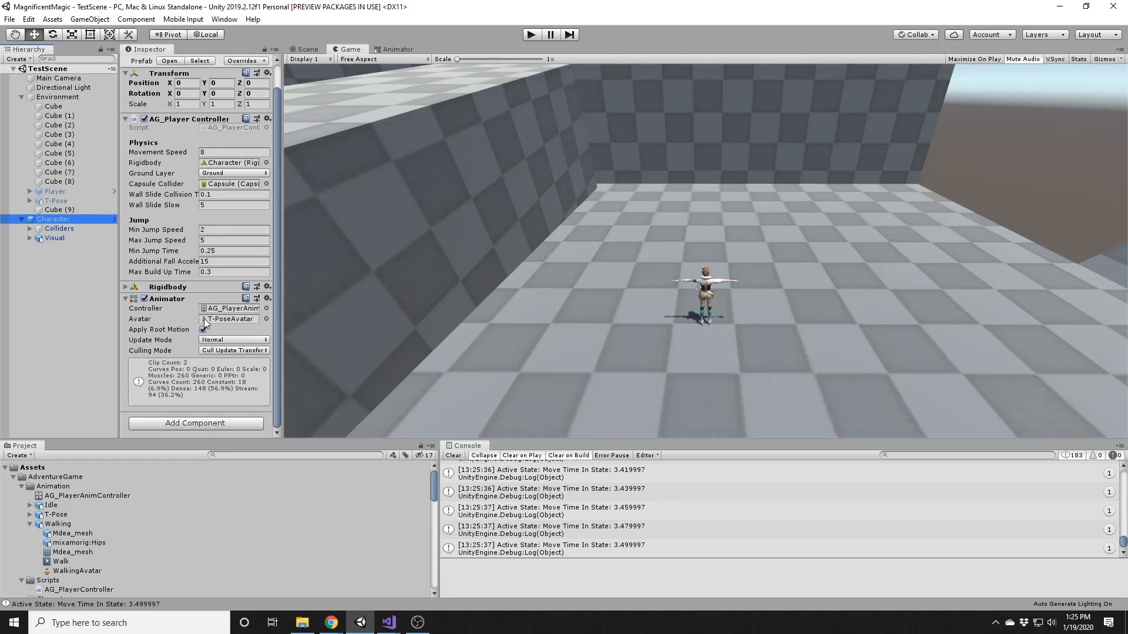
{"action": "left_click", "coordinate": [204, 330]}
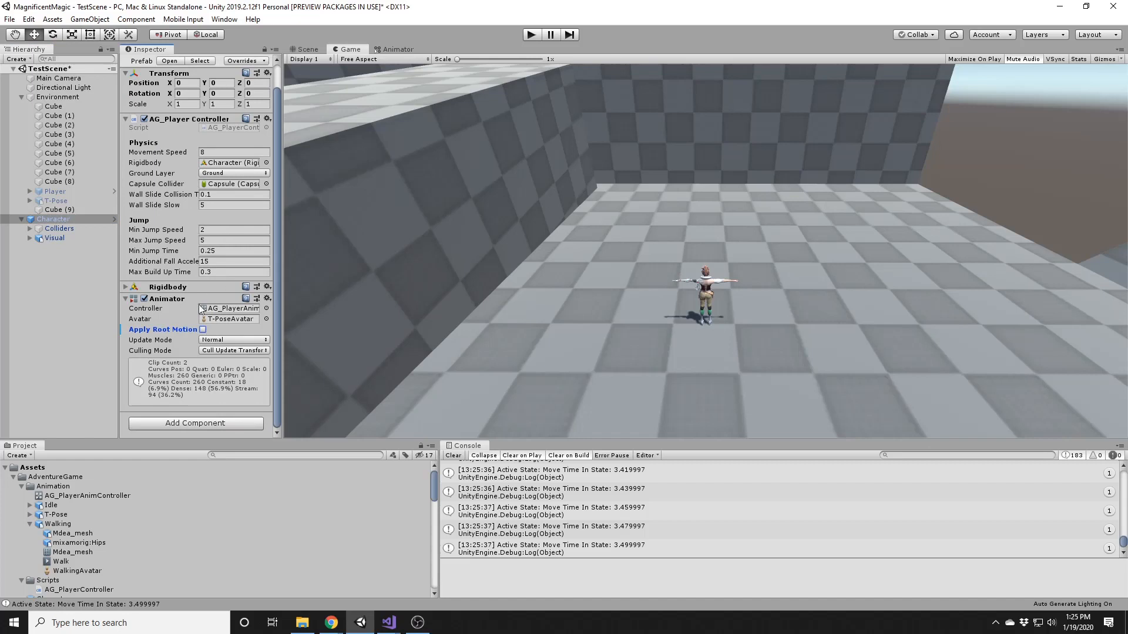
{"action": "right_click", "coordinate": [163, 330]}
{"action": "left_click", "coordinate": [178, 335]}
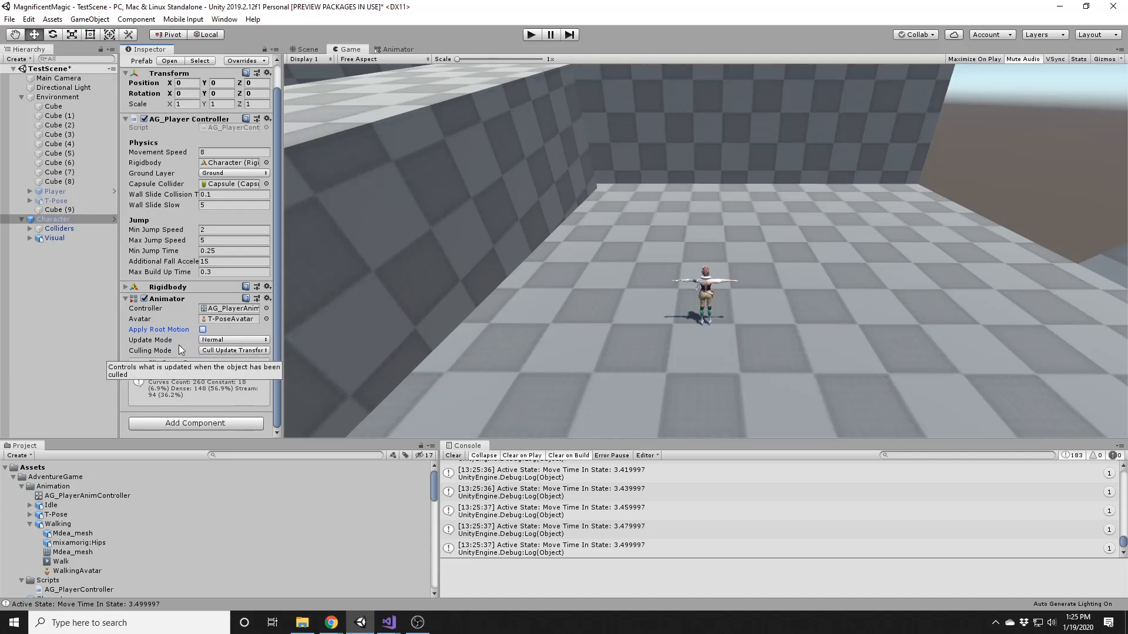
{"action": "left_click", "coordinate": [223, 341]}
{"action": "left_click", "coordinate": [279, 339]}
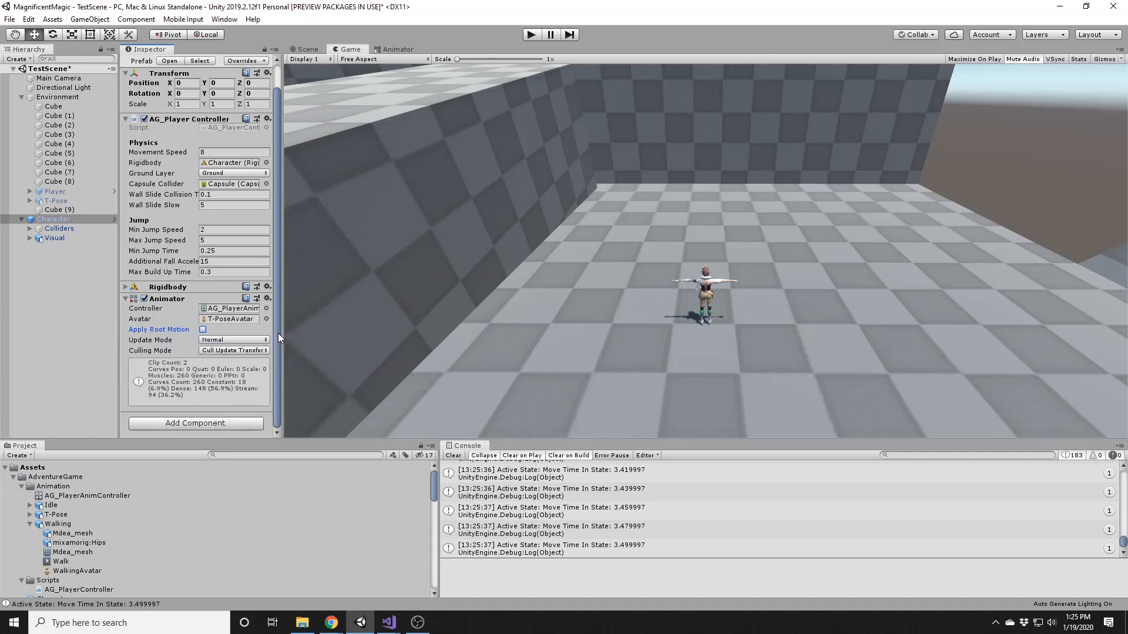
{"action": "left_click", "coordinate": [247, 351]}
{"action": "left_click", "coordinate": [267, 353]}
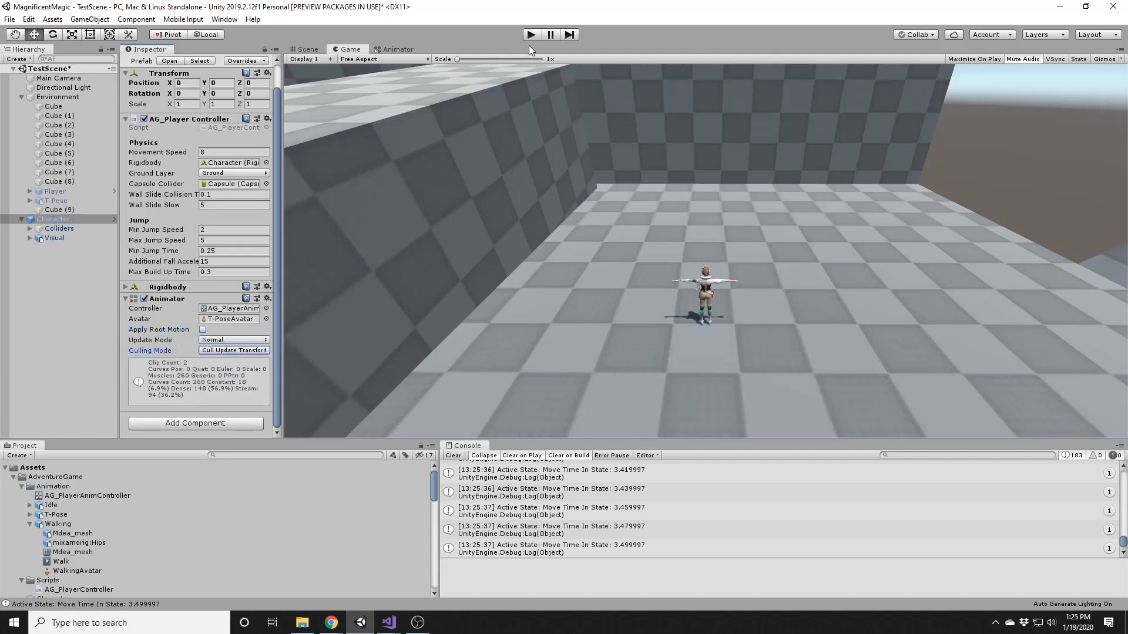
Step: Create a C# script named AG_PlayerAnimationController in the AdventureGame Scripts folder
{"action": "scroll", "coordinate": [71, 529], "scroll_direction": "down", "scroll_amount": 3}
{"action": "left_click", "coordinate": [71, 520]}
{"action": "right_click", "coordinate": [65, 510]}
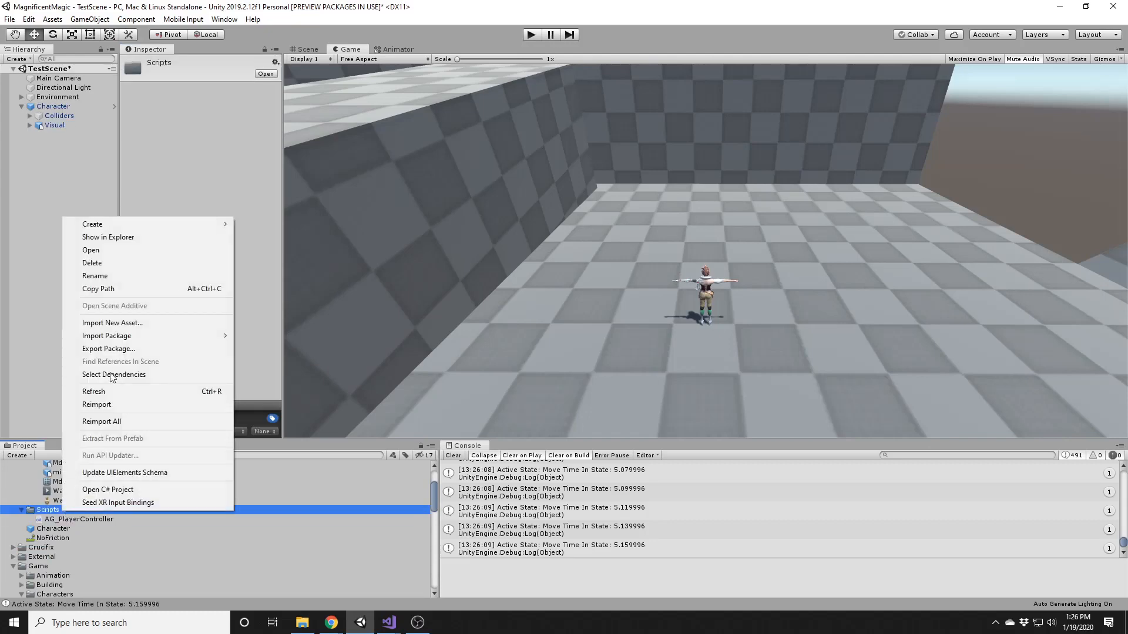
{"action": "mouse_move", "coordinate": [94, 224]}
{"action": "left_click", "coordinate": [305, 171]}
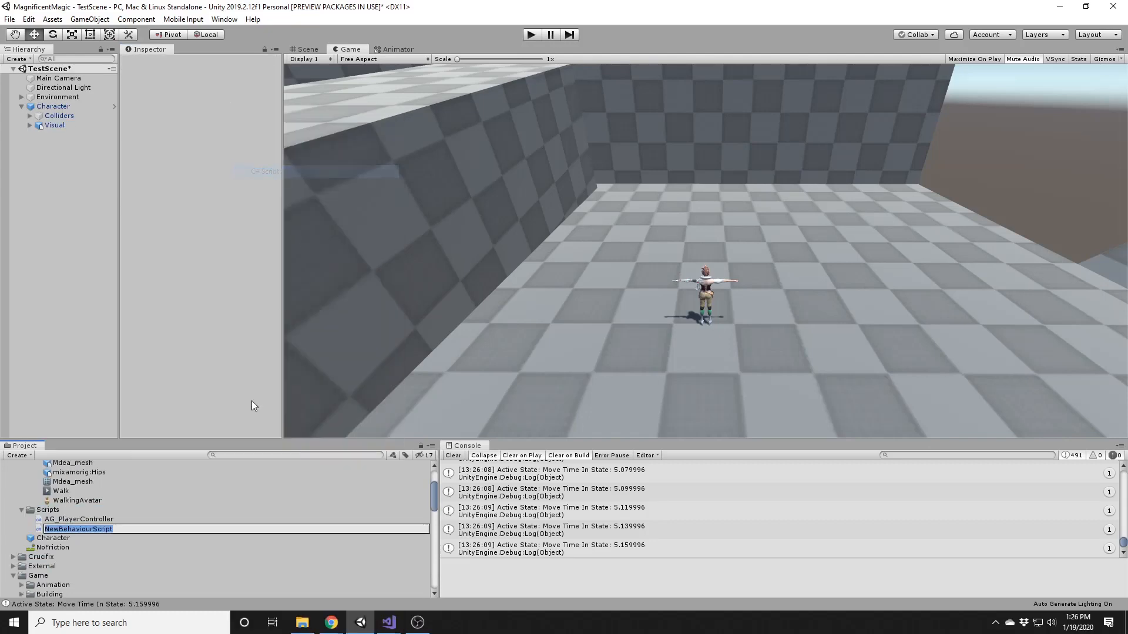
{"action": "type", "text": "AG"}
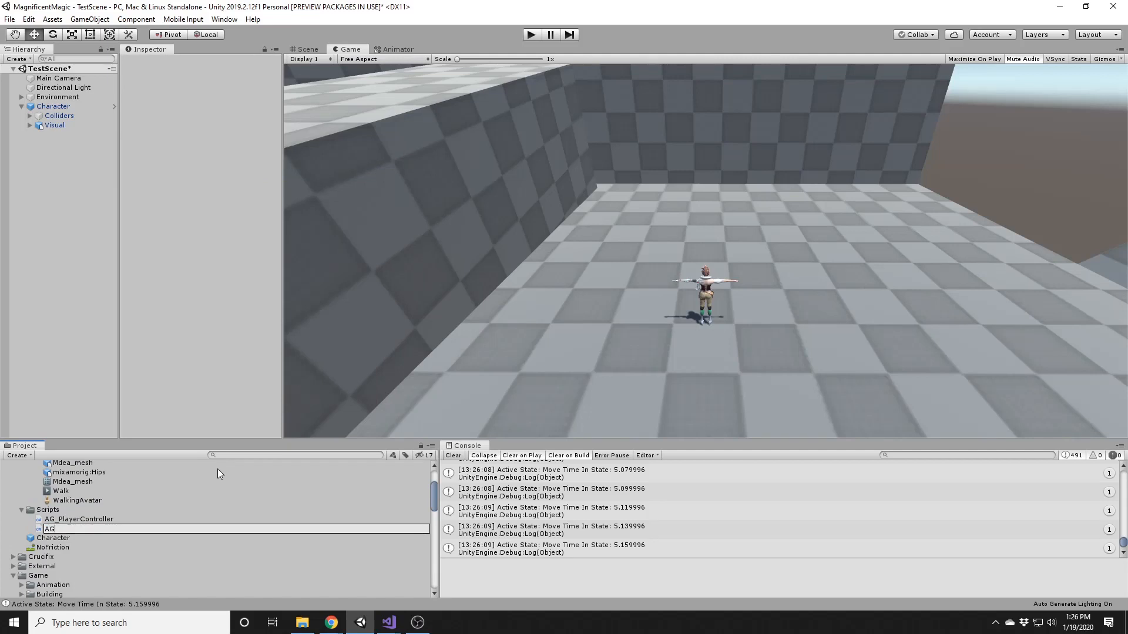
{"action": "type", "text": "_Player"}
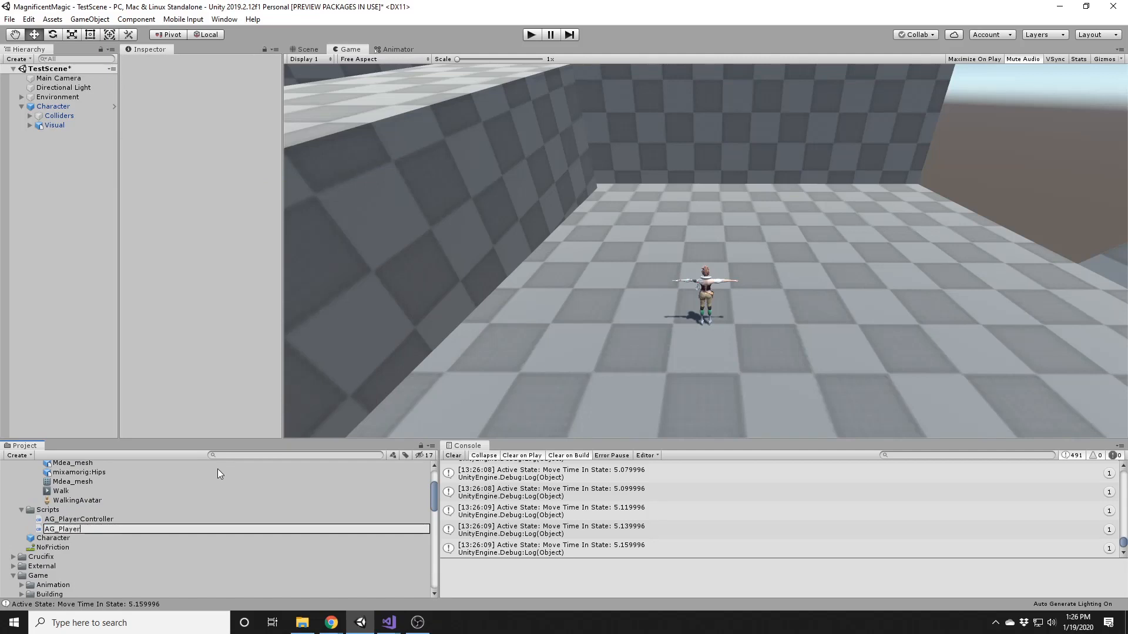
{"action": "type", "text": "AnimationController"}
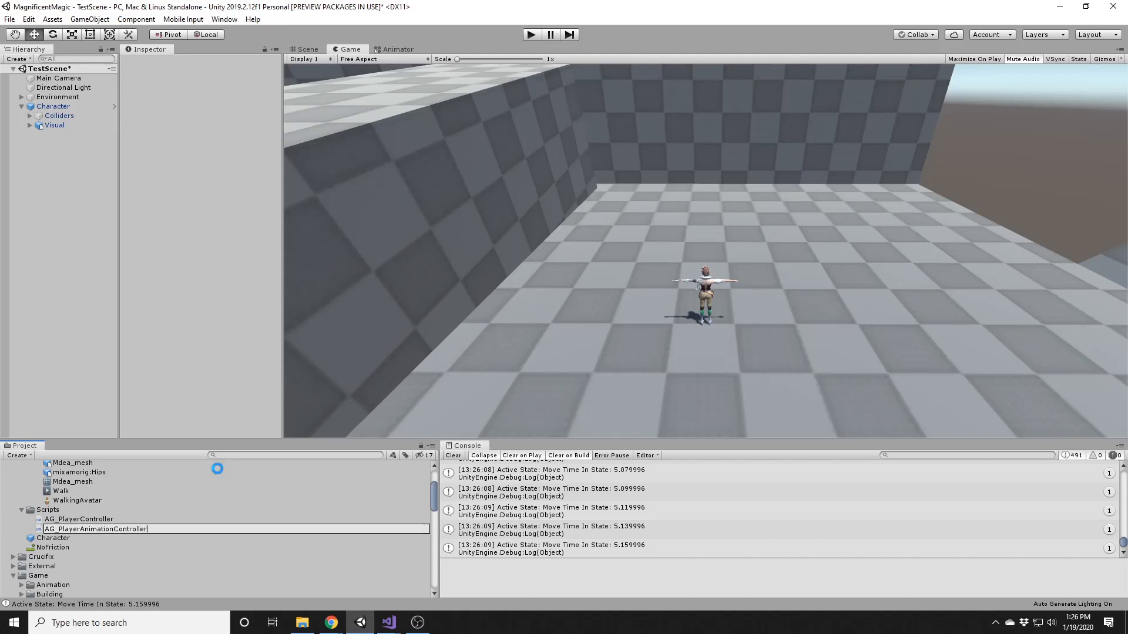
{"action": "key", "text": "Return"}
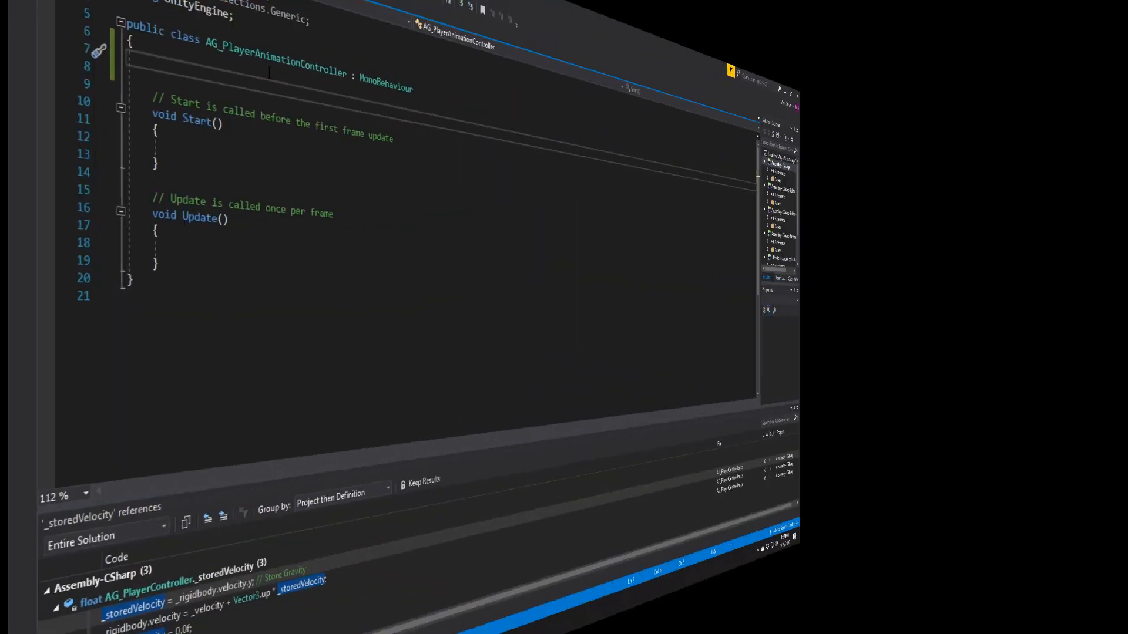
Step: In Visual Studio, declare the field "Animator _animator = null;" at the start of the AG_PlayerAnimationController class
{"action": "type", "text": "ANimator"}
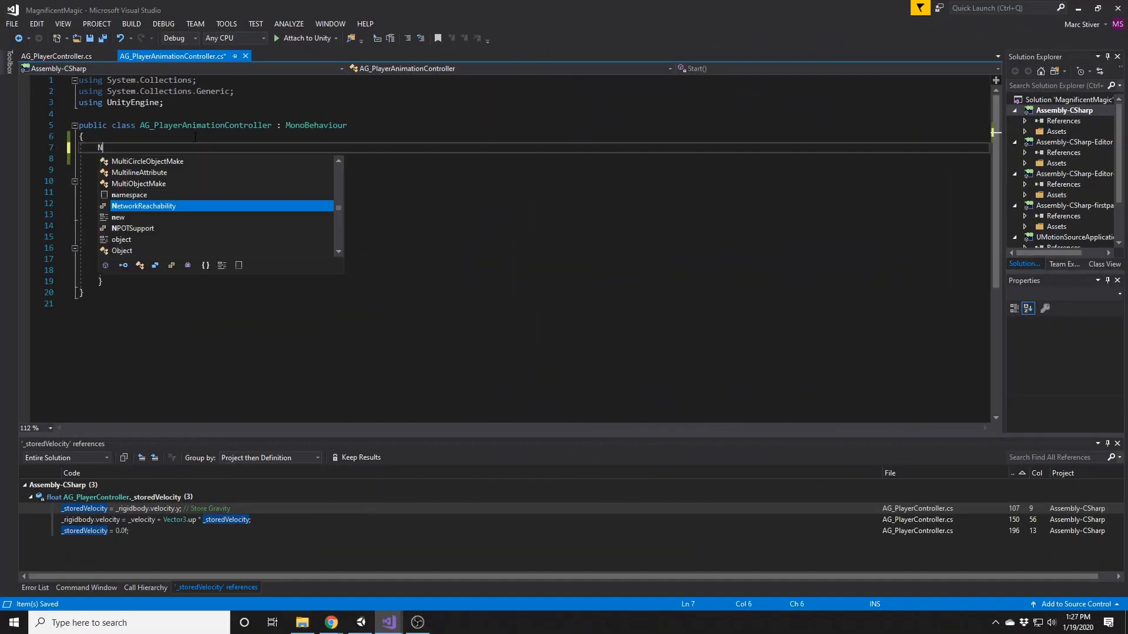
{"action": "key", "text": "Escape"}
{"action": "type", "text": "_animator = null;"}
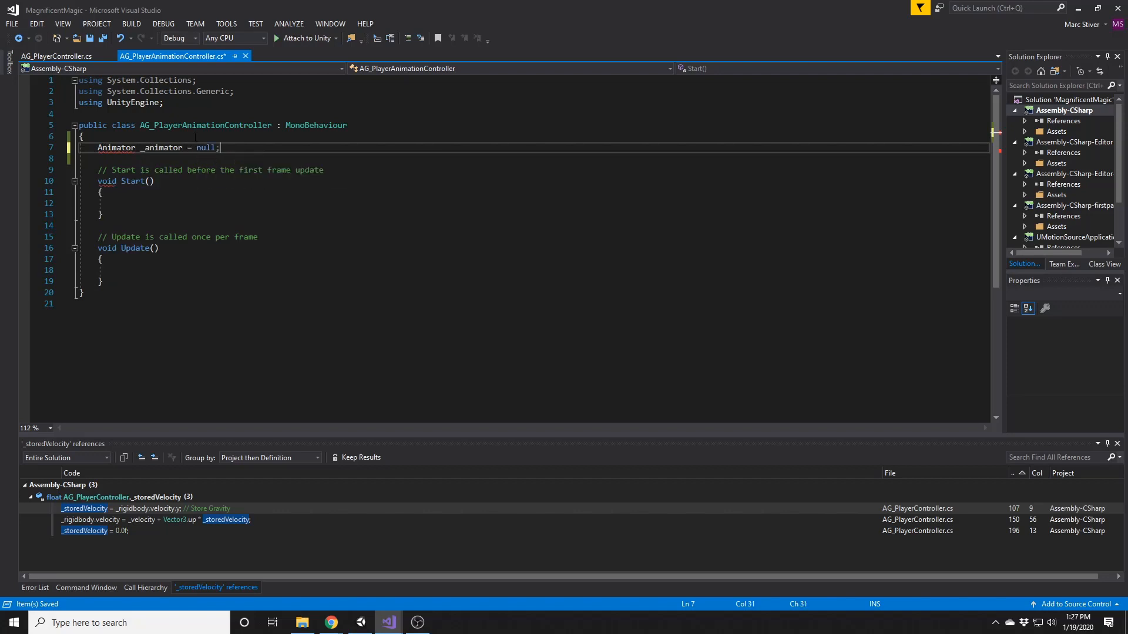
Step: Add the [SerializeField] attribute above the _animator field and mark the field as private
{"action": "key", "text": "Home"}
{"action": "key", "text": "Return"}
{"action": "key", "text": "Up"}
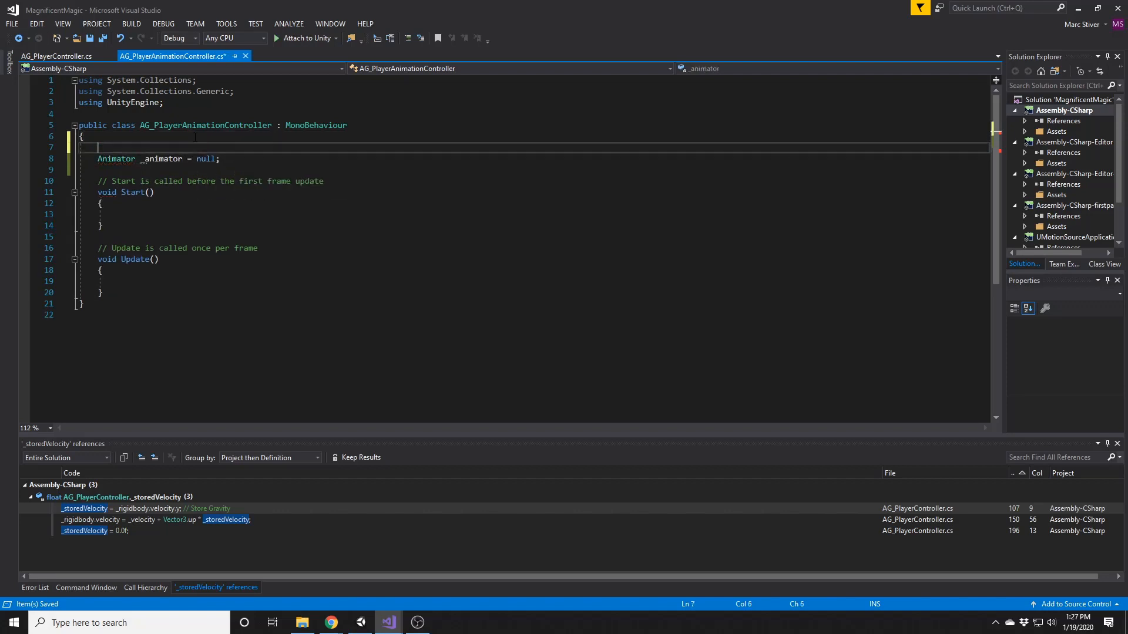
{"action": "type", "text": "[SerializeField"}
{"action": "key", "text": "Down"}
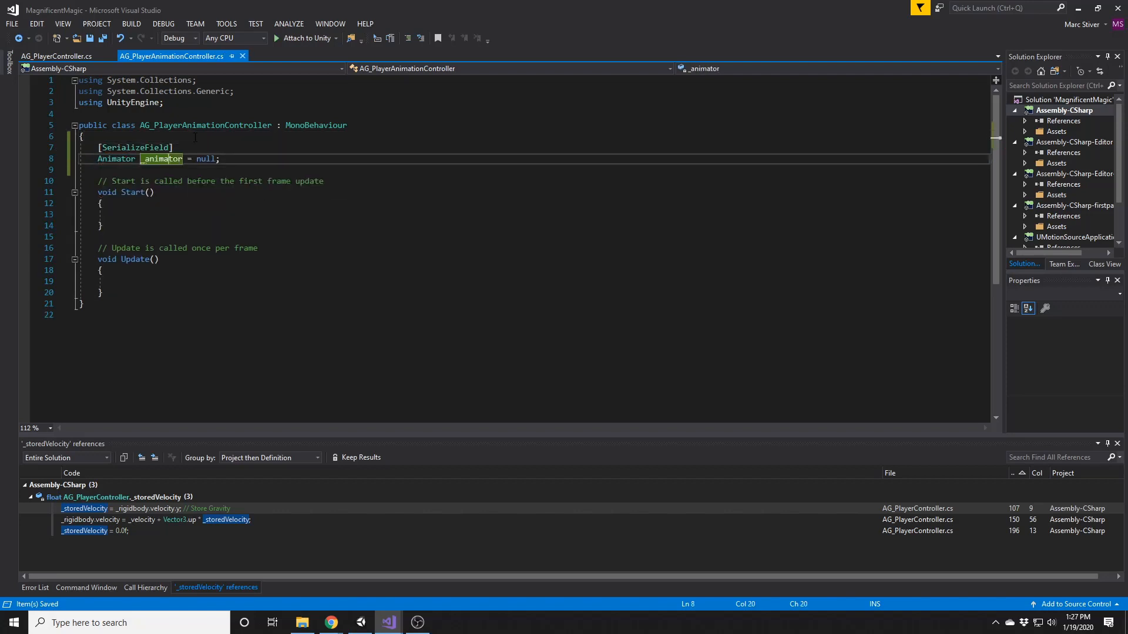
{"action": "key", "text": "Home"}
{"action": "type", "text": "private"}
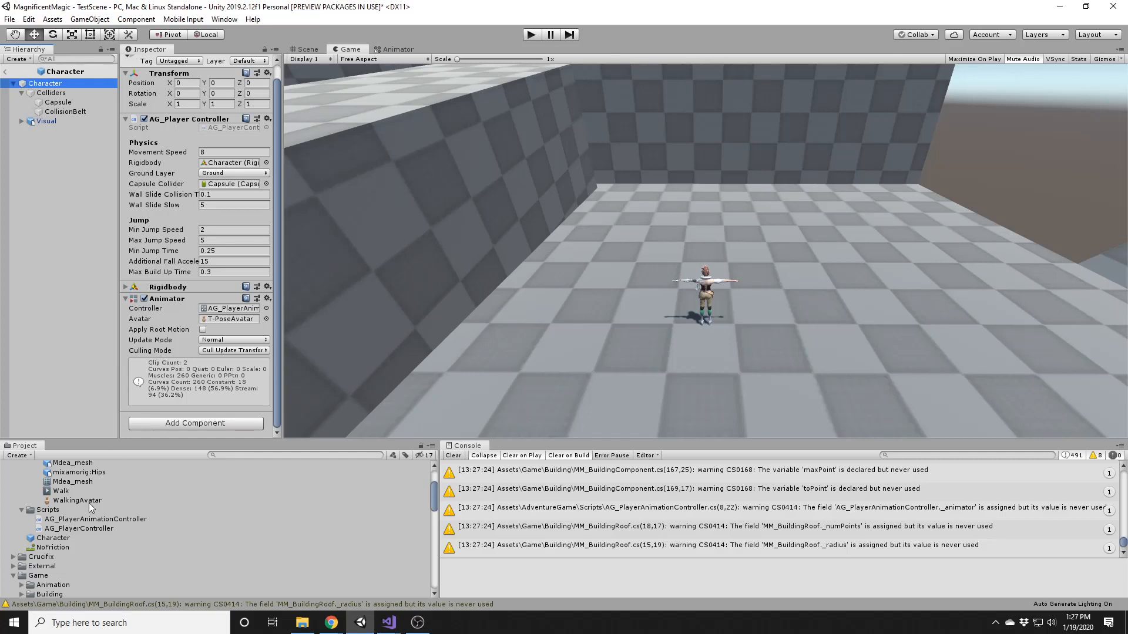
Step: In Unity, attach the AG_PlayerAnimationController script to the Character prefab and assign the Character's own Animator component to its Animator field
{"action": "left_click_drag", "start_coordinate": [80, 530], "coordinate": [197, 280]}
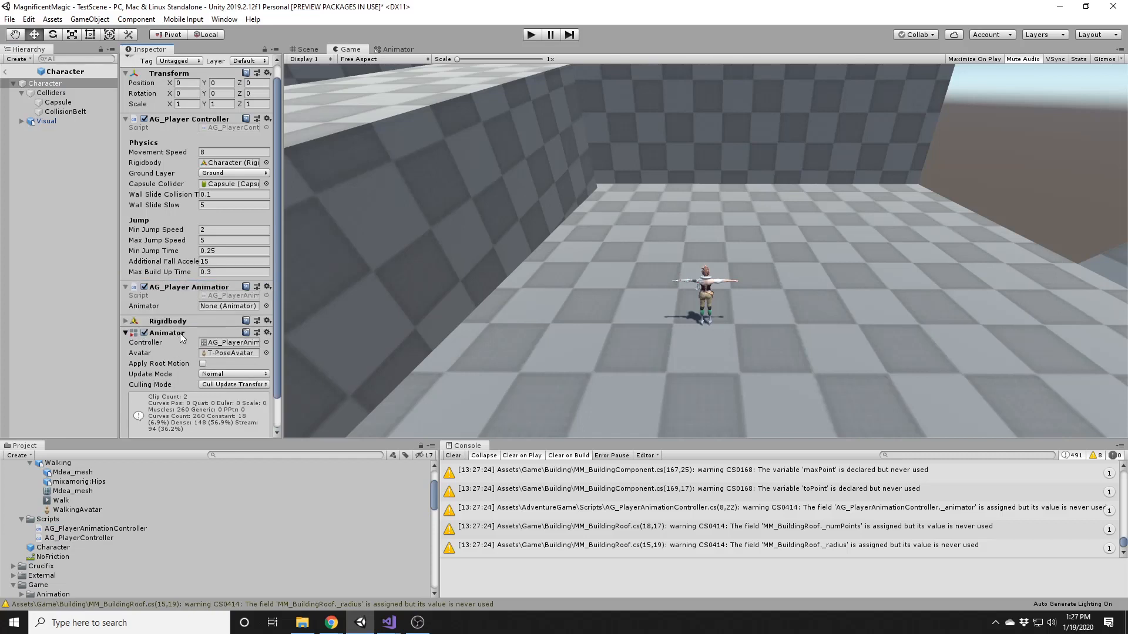
{"action": "left_click_drag", "start_coordinate": [180, 333], "coordinate": [214, 305]}
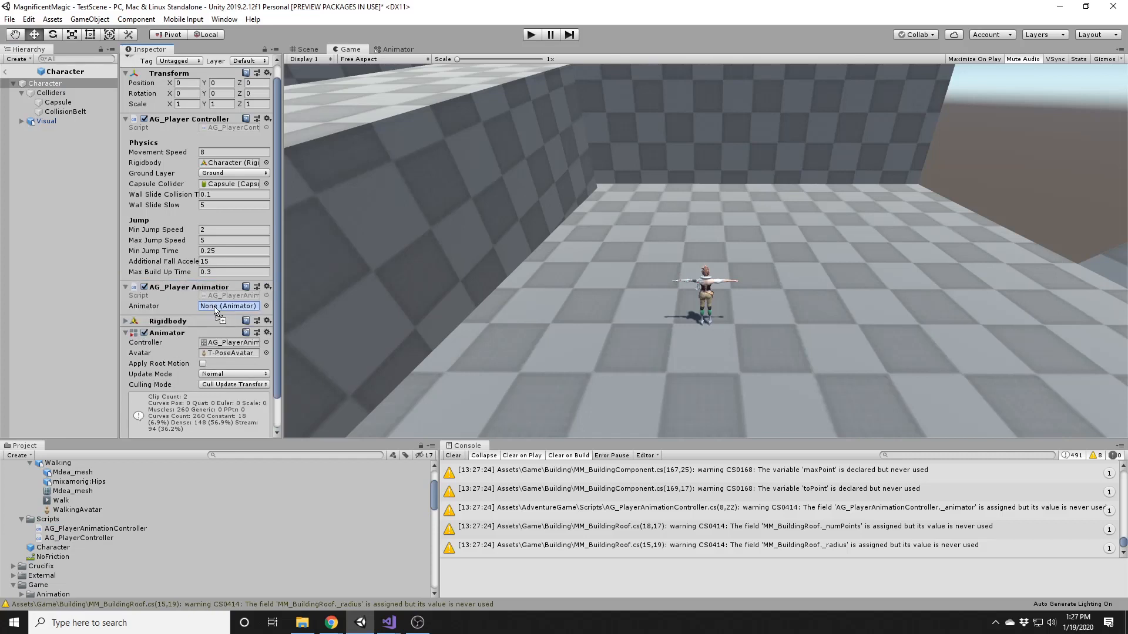
{"action": "left_click", "coordinate": [16, 83]}
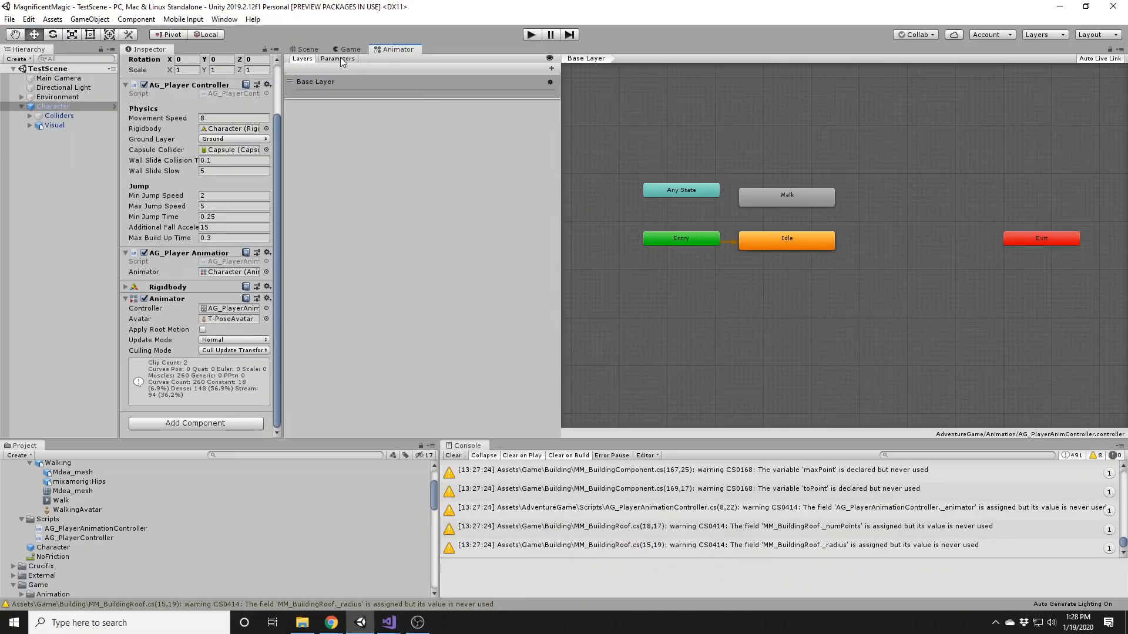
Step: Add an Int parameter named AnimationState to the AG_PlayerAnimController animator controller
{"action": "left_click", "coordinate": [338, 59]}
{"action": "left_click", "coordinate": [552, 68]}
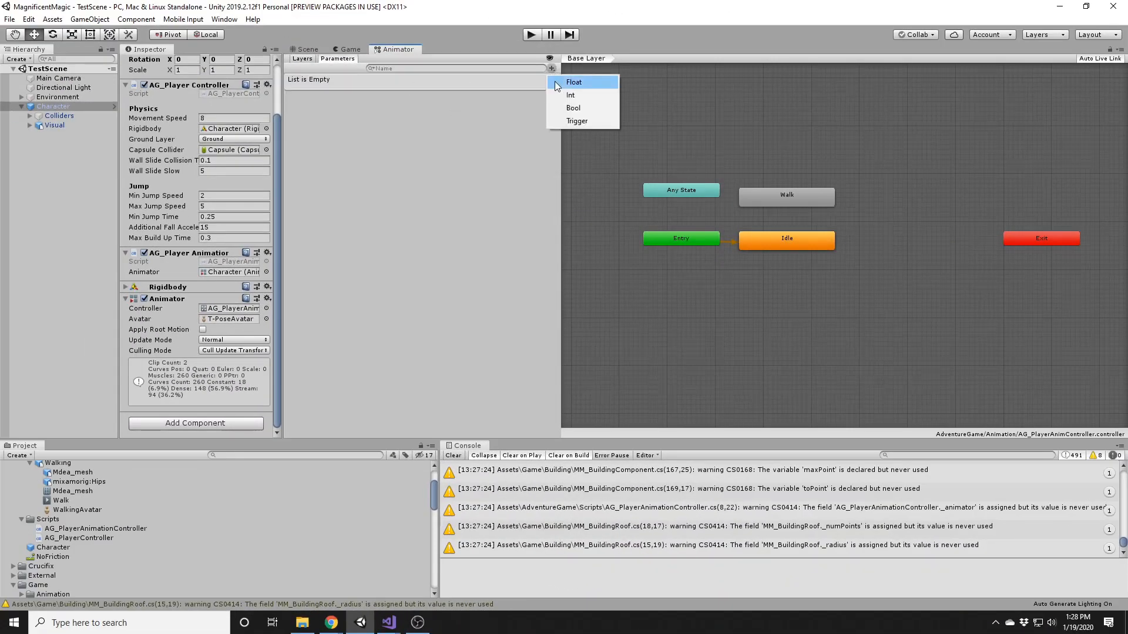
{"action": "left_click", "coordinate": [570, 95]}
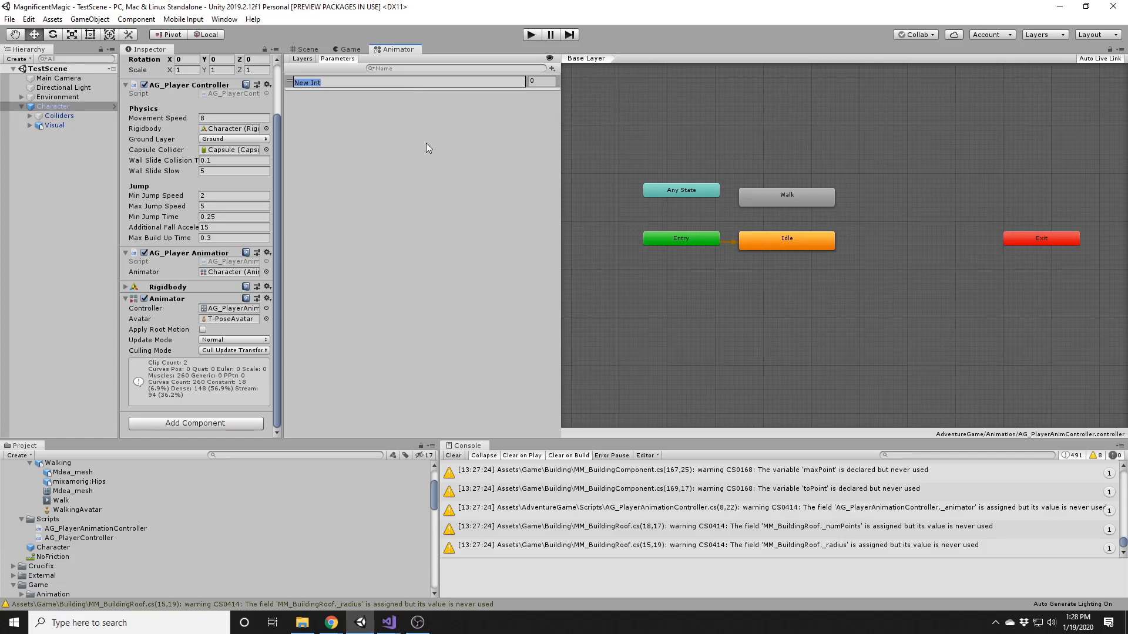
{"action": "type", "text": "AnimationState"}
{"action": "key", "text": "Return"}
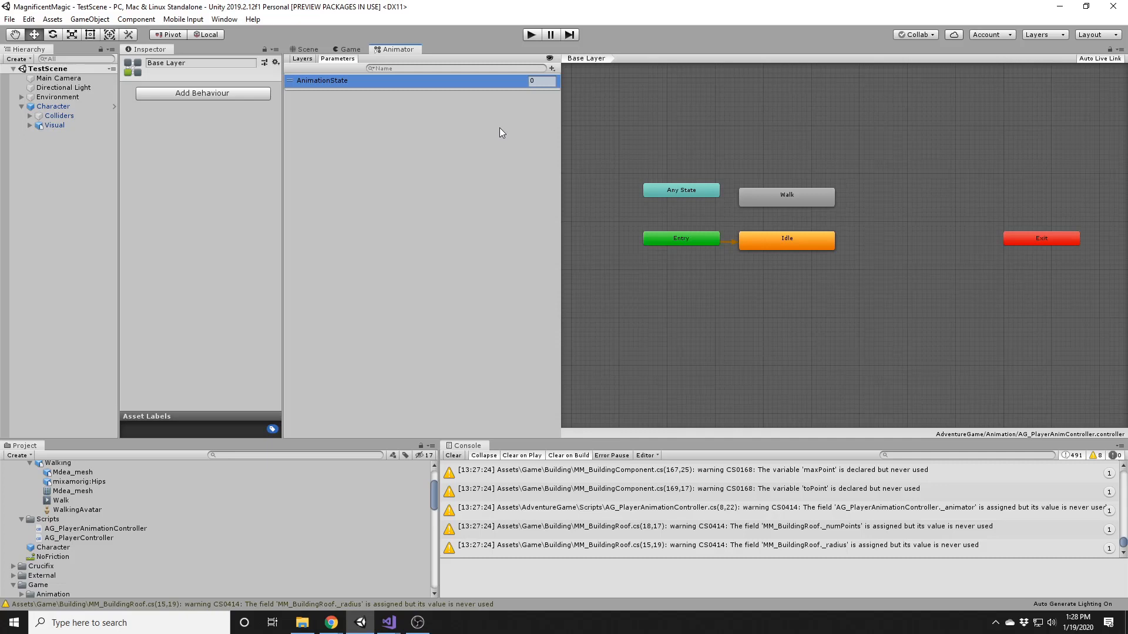
Step: Create a new blend tree in the Idle state and open it for editing
{"action": "right_click", "coordinate": [791, 239]}
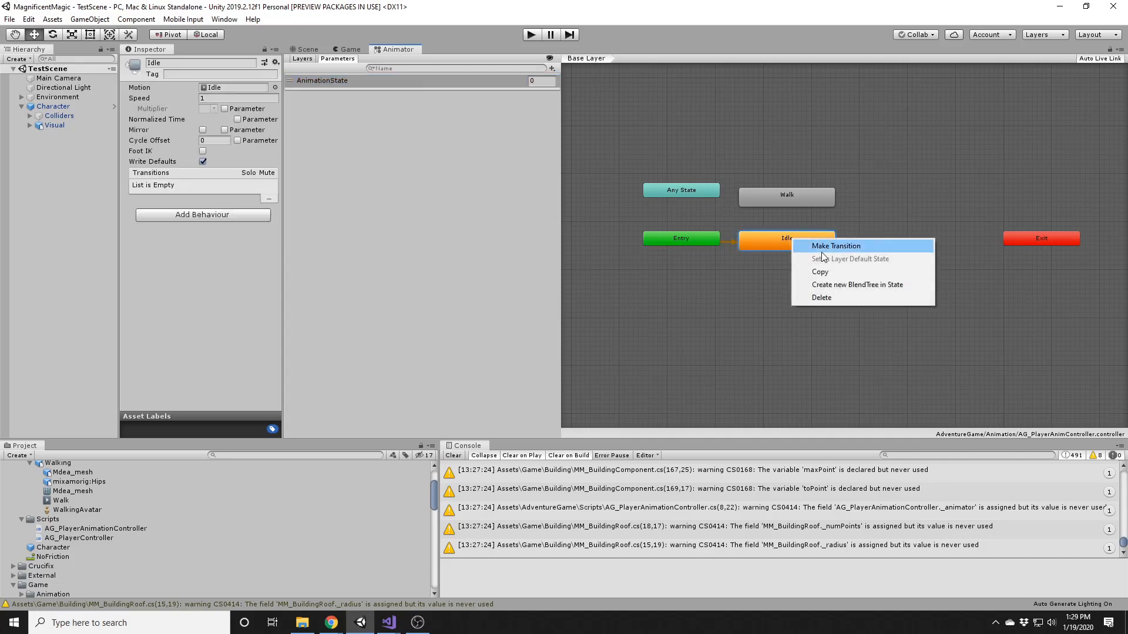
{"action": "left_click", "coordinate": [833, 284]}
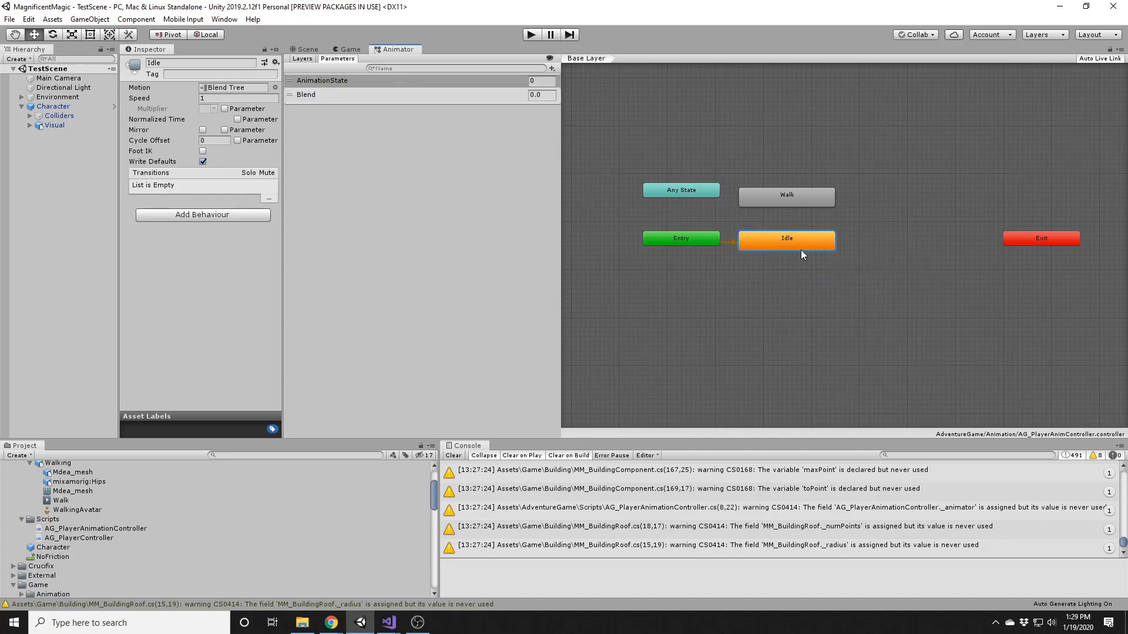
{"action": "double_click", "coordinate": [234, 87]}
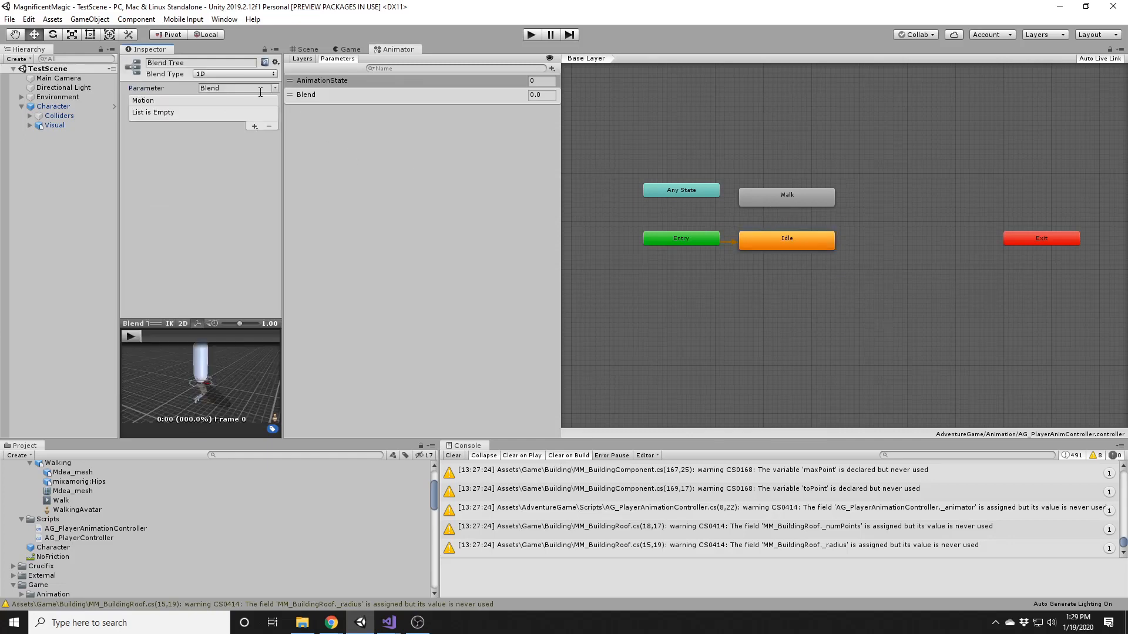
Step: Add three empty motion fields to the Idle state's blend tree
{"action": "left_click", "coordinate": [253, 125]}
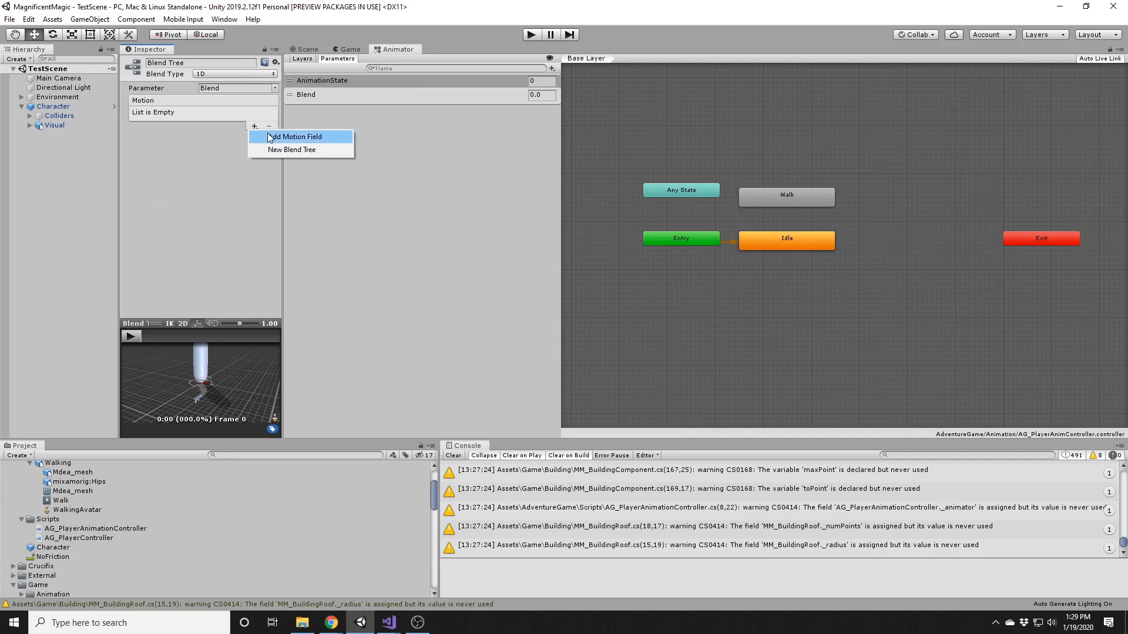
{"action": "left_click", "coordinate": [254, 135]}
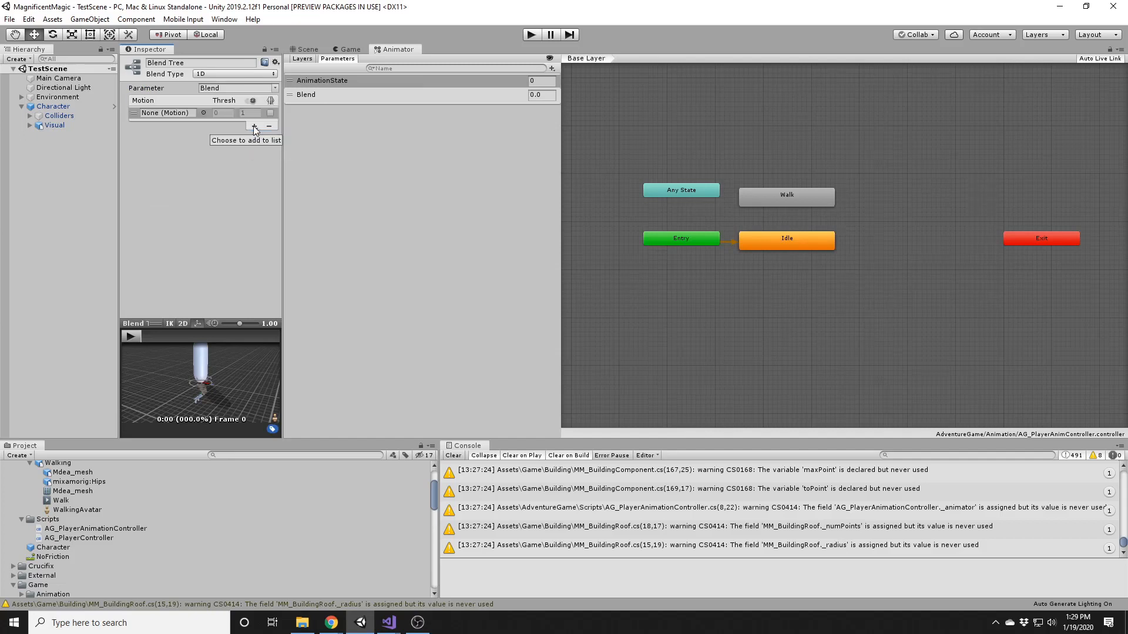
{"action": "left_click", "coordinate": [254, 126]}
{"action": "left_click", "coordinate": [258, 135]}
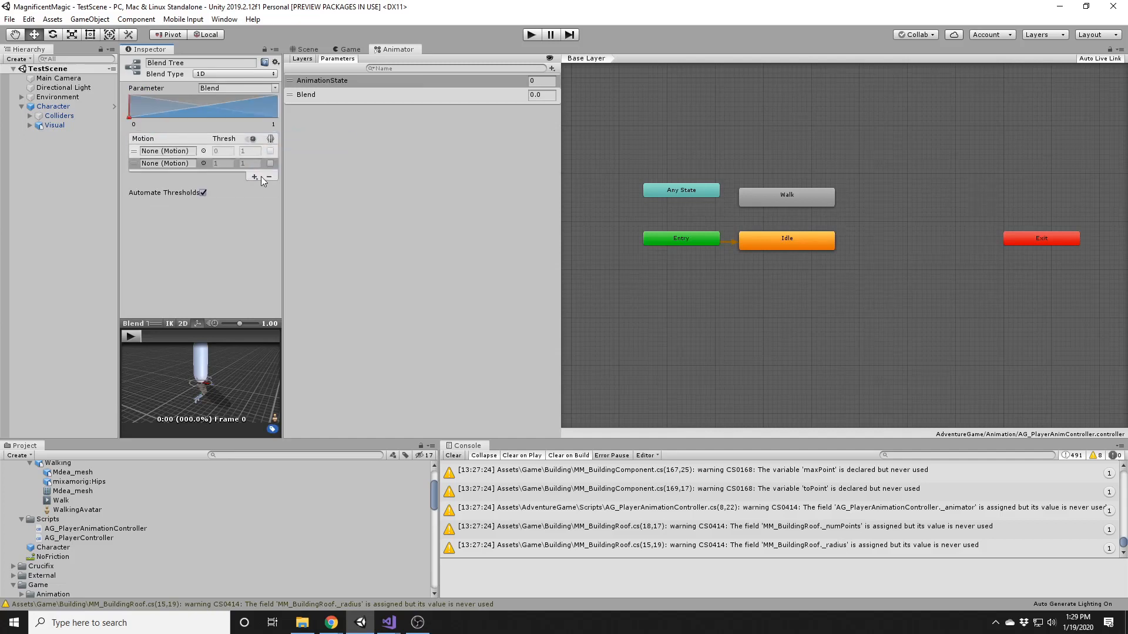
{"action": "left_click", "coordinate": [255, 177]}
{"action": "left_click", "coordinate": [262, 188]}
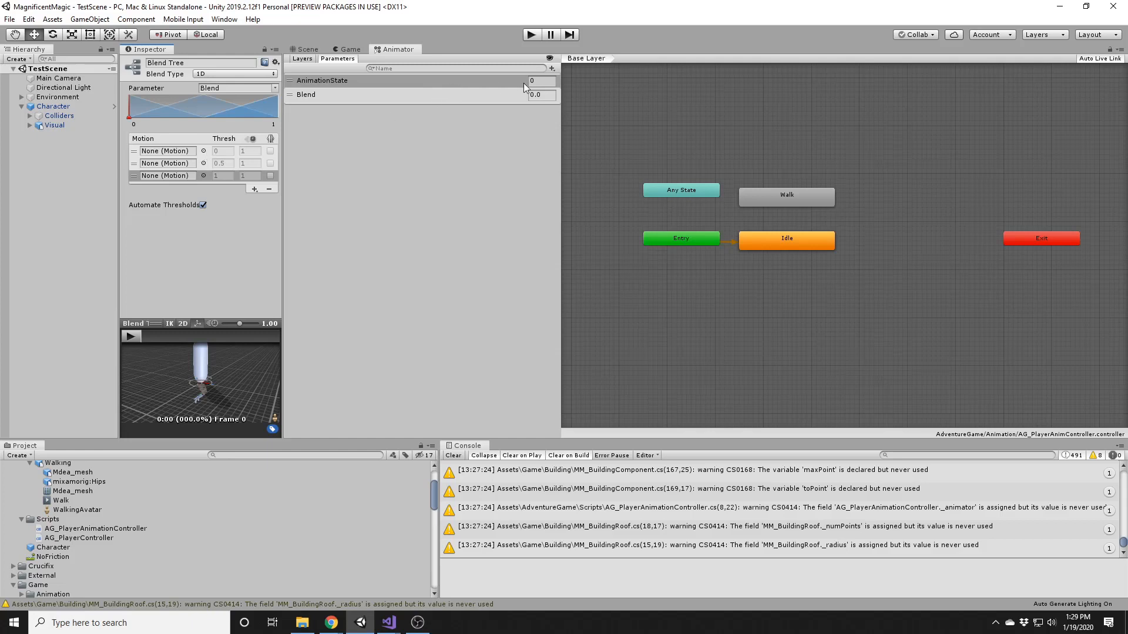
Step: Add a Float parameter named Move to the animator controller
{"action": "left_click", "coordinate": [552, 68]}
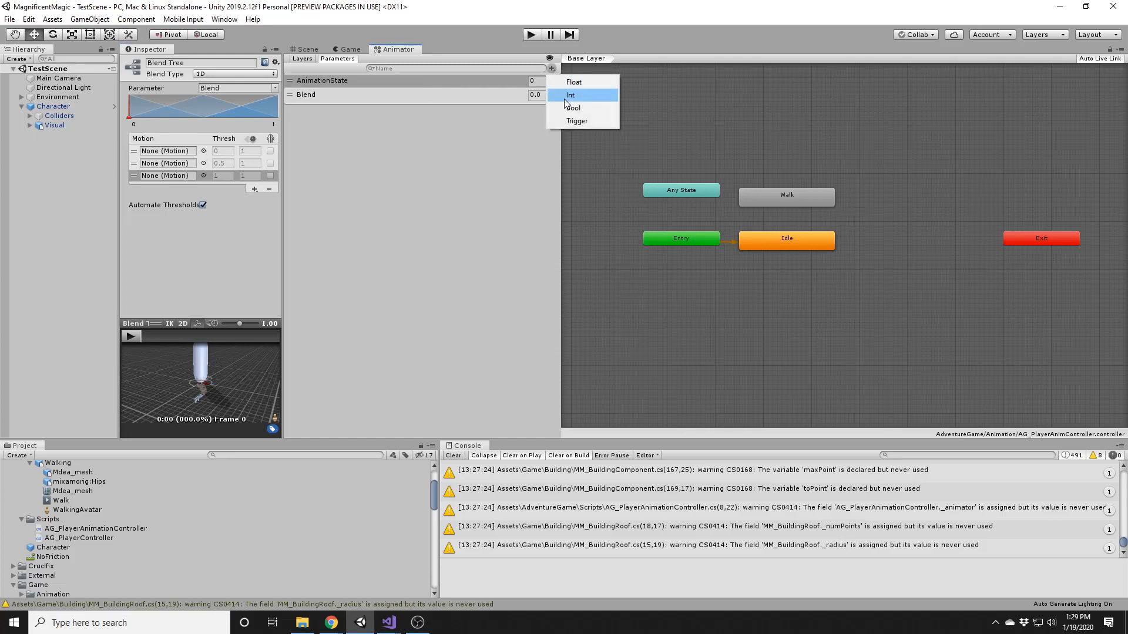
{"action": "left_click", "coordinate": [570, 85]}
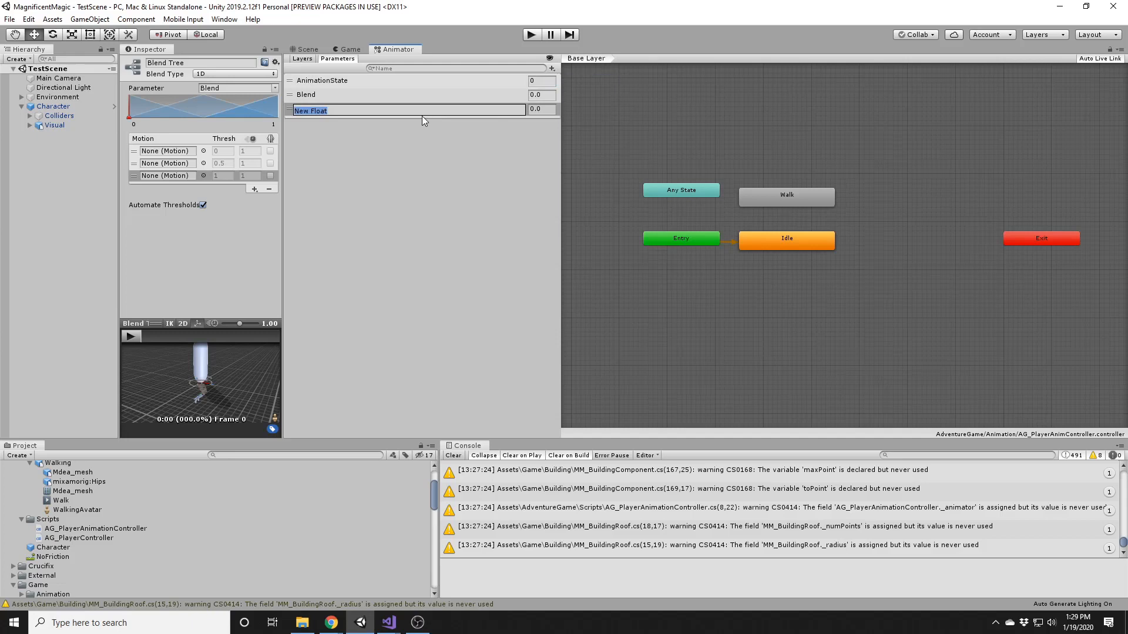
{"action": "type", "text": "Move"}
{"action": "key", "text": "Return"}
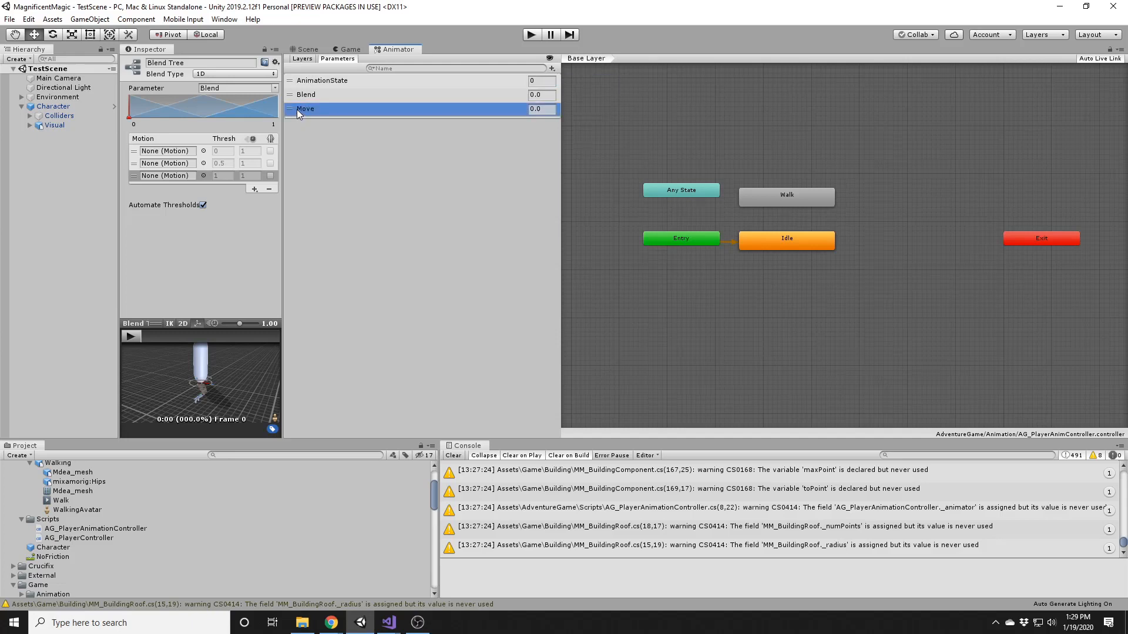
Step: Delete the Blend parameter from the animator controller
{"action": "left_click", "coordinate": [331, 95]}
{"action": "right_click", "coordinate": [336, 95]}
{"action": "left_click", "coordinate": [343, 102]}
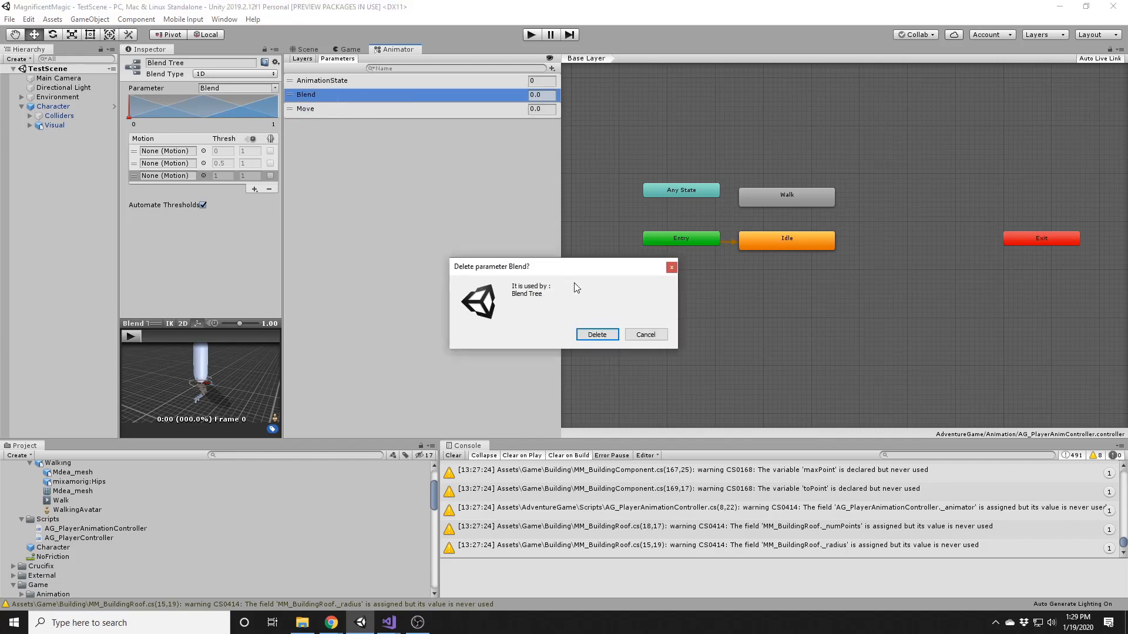
{"action": "left_click", "coordinate": [596, 335]}
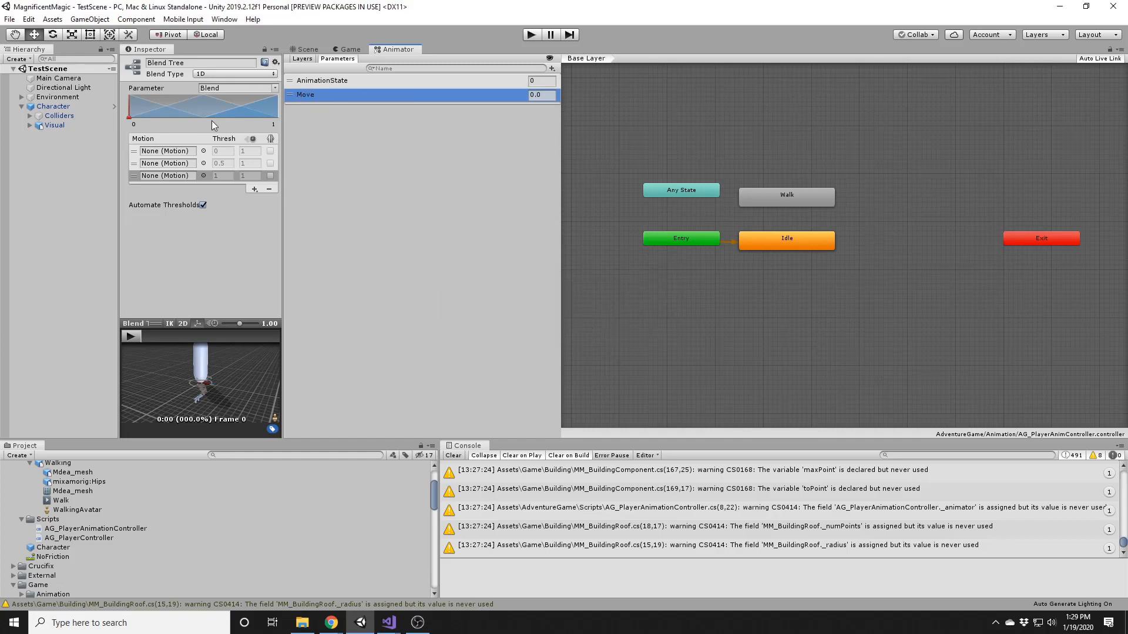
Step: Make Move the blend tree's parameter and reorder the parameter list so Move comes before AnimationState
{"action": "left_click", "coordinate": [274, 89]}
{"action": "left_click", "coordinate": [287, 102]}
{"action": "left_click_drag", "start_coordinate": [294, 95], "coordinate": [294, 80]}
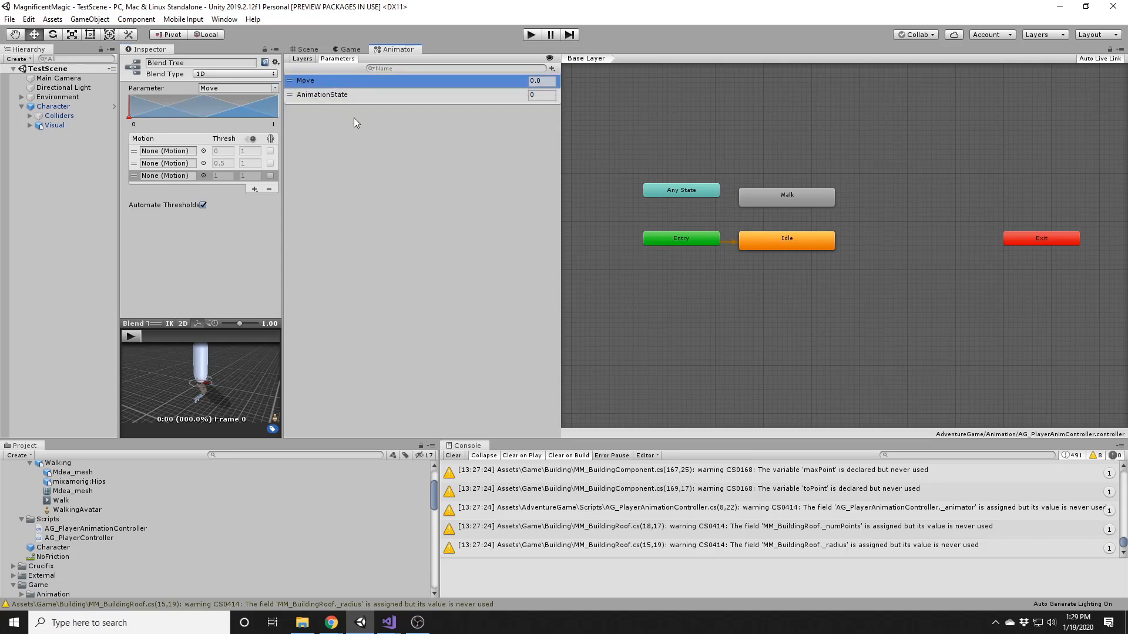
Step: Widen the Inspector and assign the Idle clip to the blend tree's first motion and the Walk clip to its second
{"action": "left_click_drag", "start_coordinate": [283, 171], "coordinate": [340, 163]}
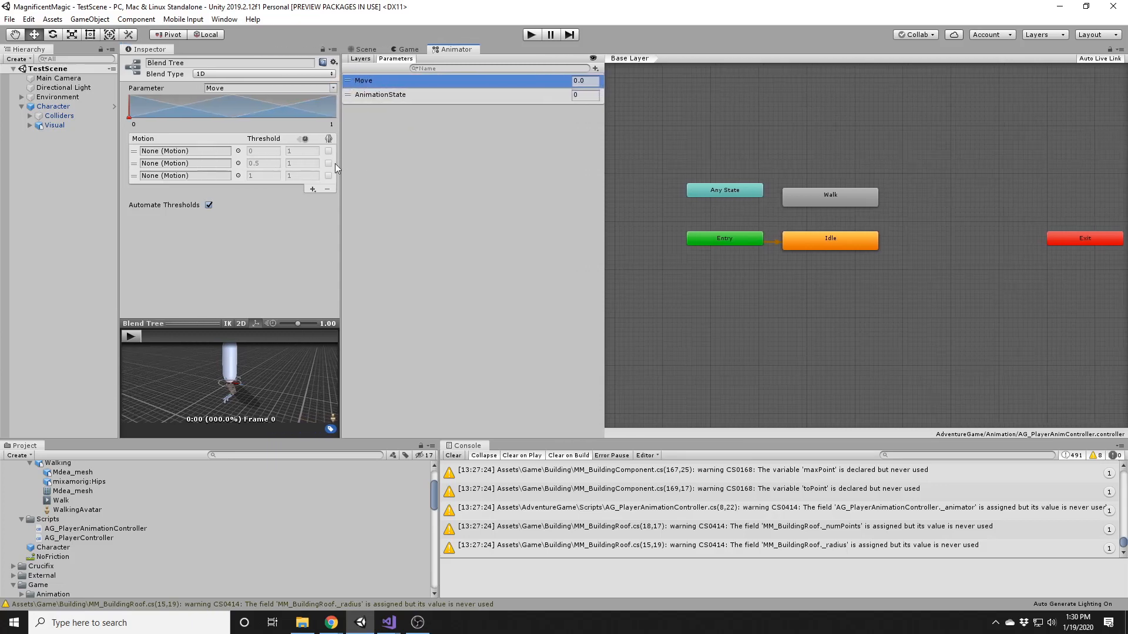
{"action": "left_click", "coordinate": [238, 152]}
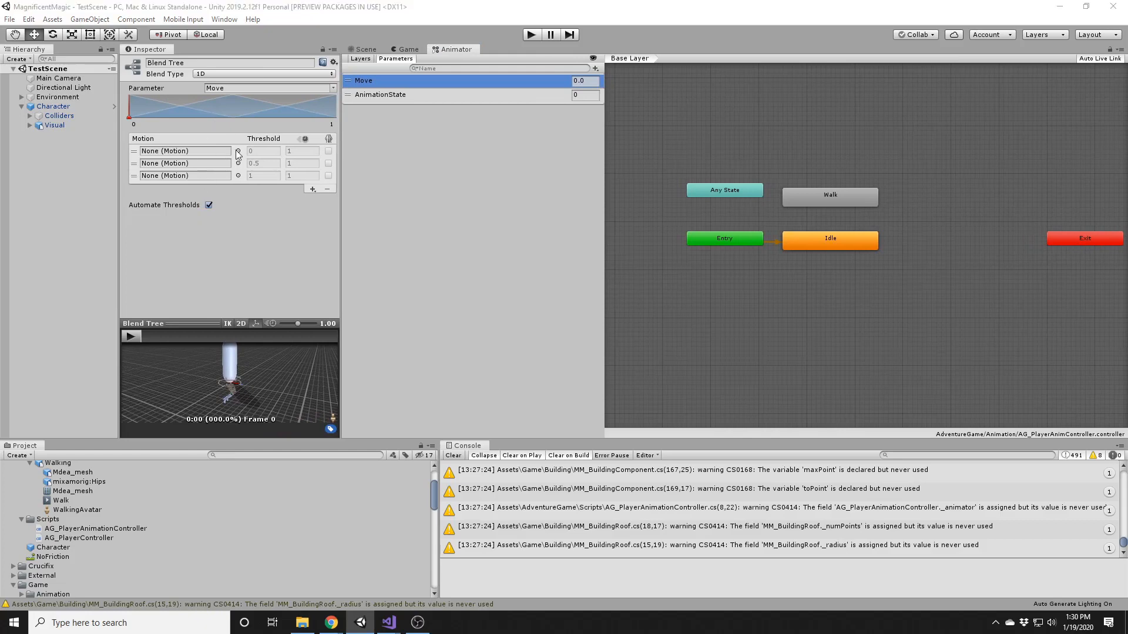
{"action": "key", "text": "Escape"}
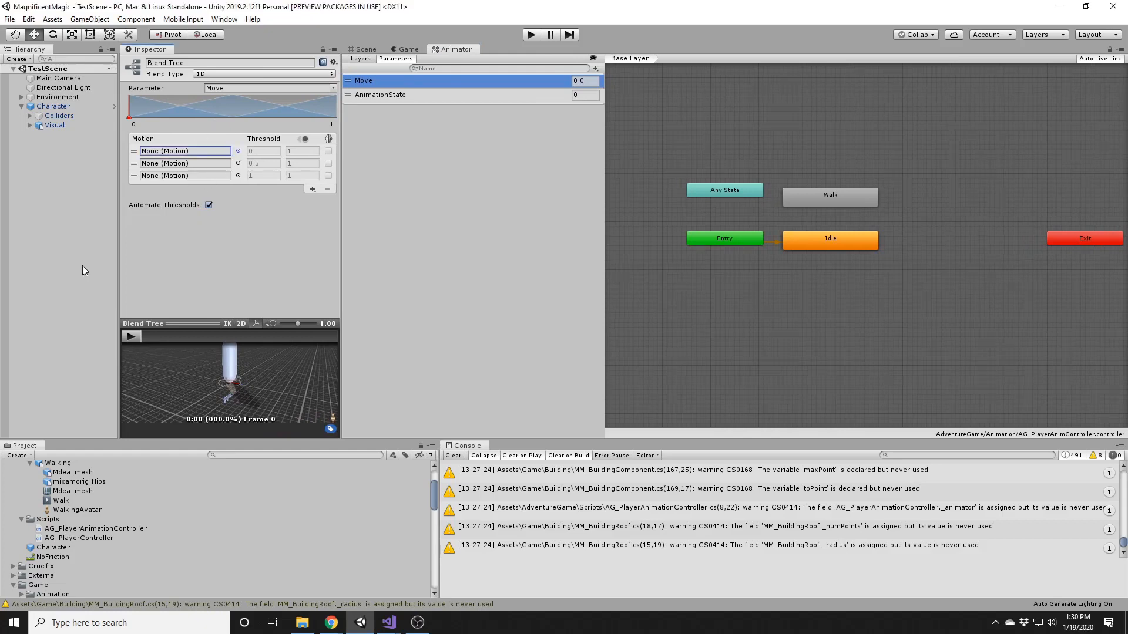
{"action": "scroll", "coordinate": [69, 523], "scroll_direction": "up", "scroll_amount": 3}
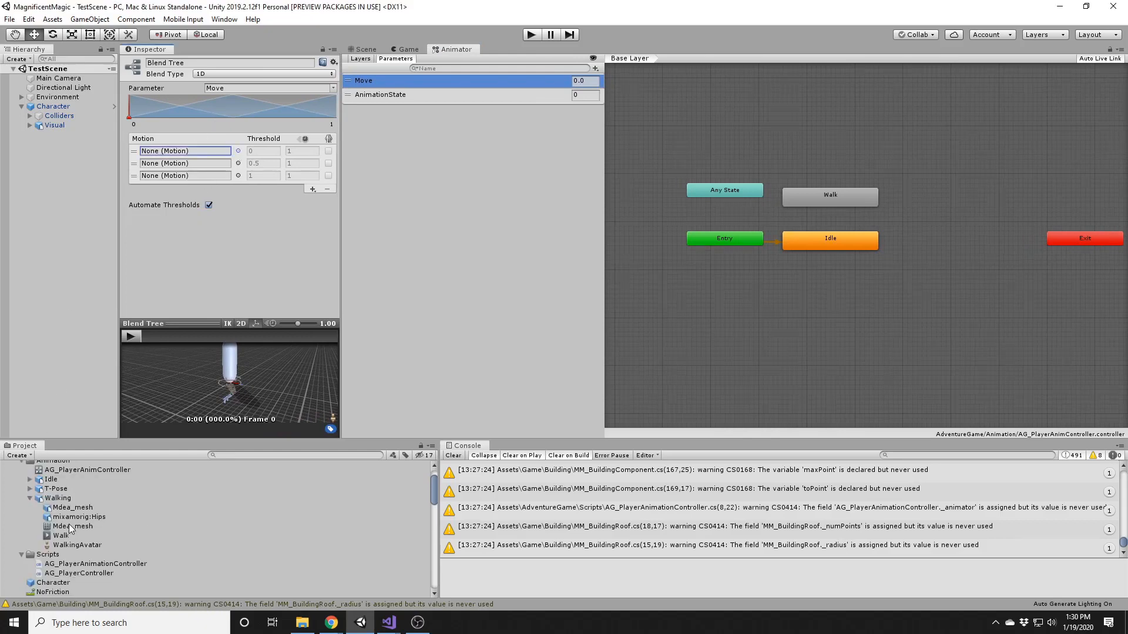
{"action": "left_click", "coordinate": [29, 479]}
{"action": "left_click_drag", "start_coordinate": [60, 517], "coordinate": [202, 149]}
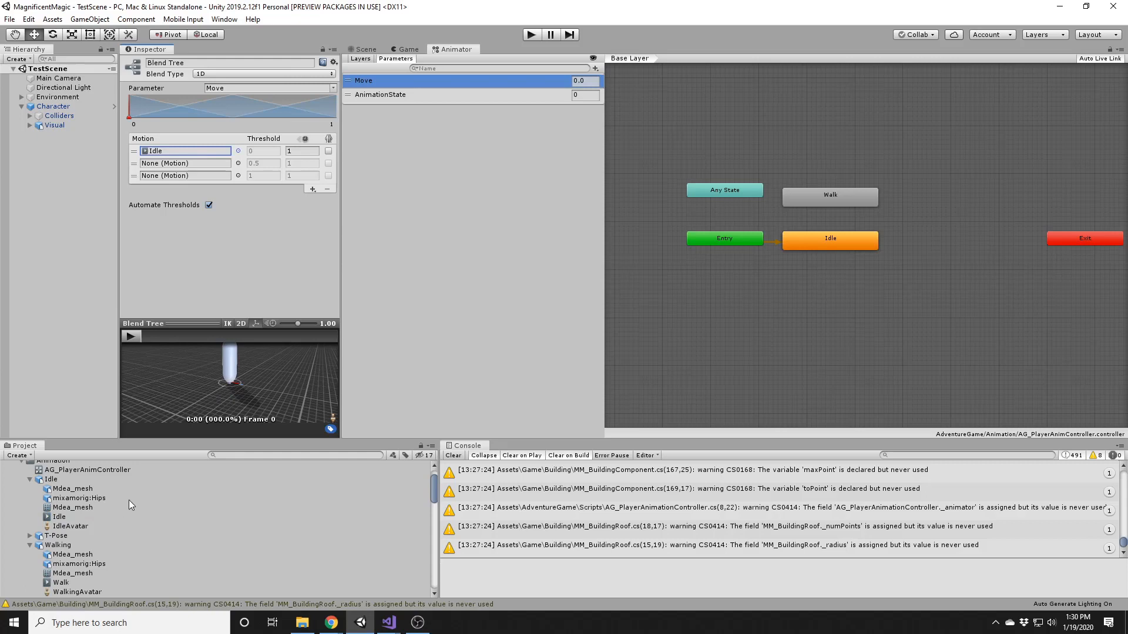
{"action": "left_click_drag", "start_coordinate": [66, 584], "coordinate": [194, 164]}
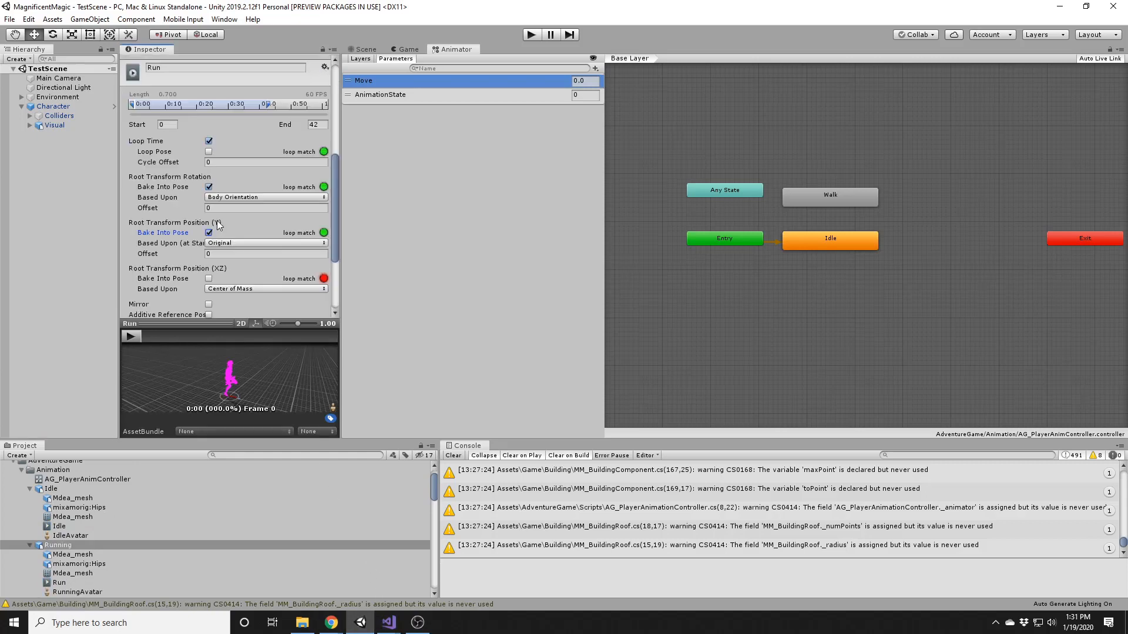
Step: Apply the Running model's import settings and assign its Run clip to the third motion of the Idle state's blend tree
{"action": "scroll", "coordinate": [218, 234], "scroll_direction": "down", "scroll_amount": 3}
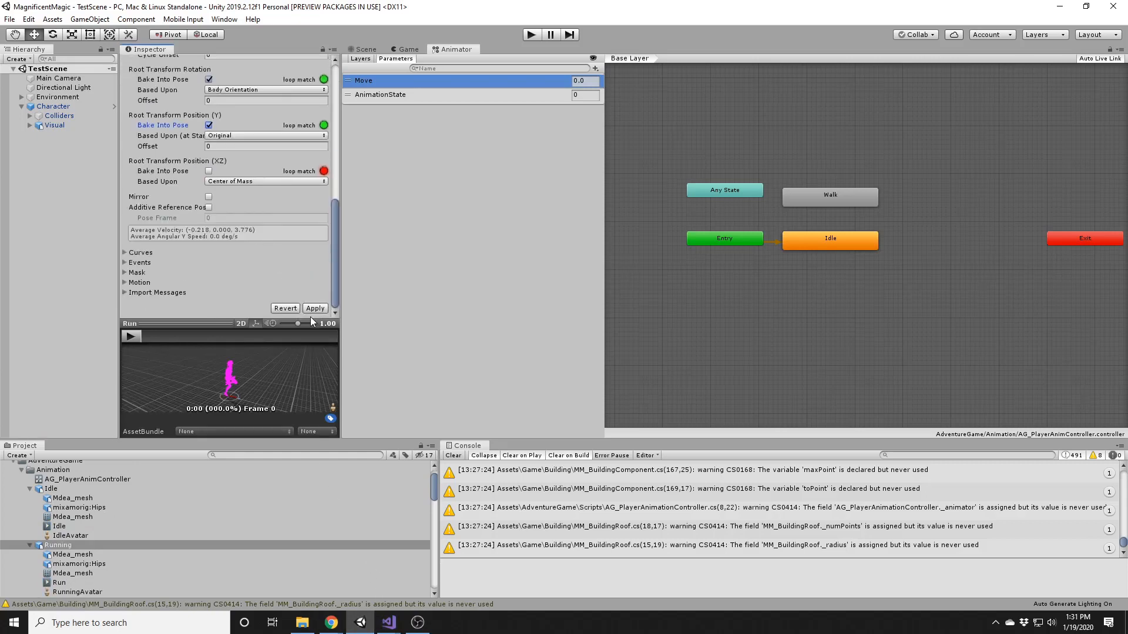
{"action": "left_click", "coordinate": [316, 311]}
{"action": "left_click", "coordinate": [822, 246]}
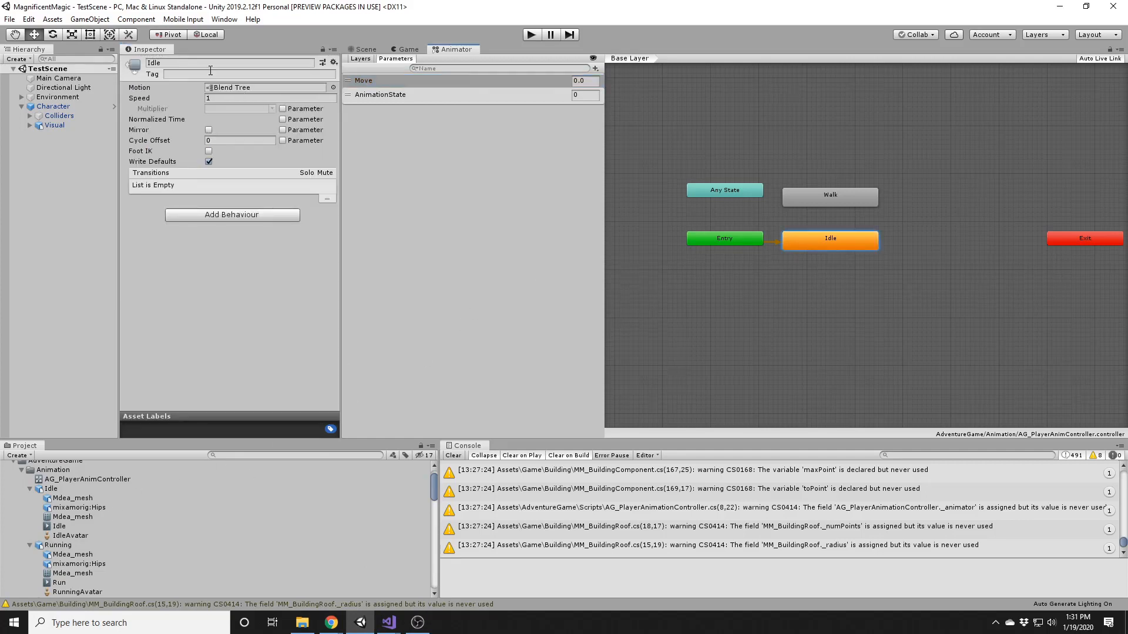
{"action": "double_click", "coordinate": [227, 88]}
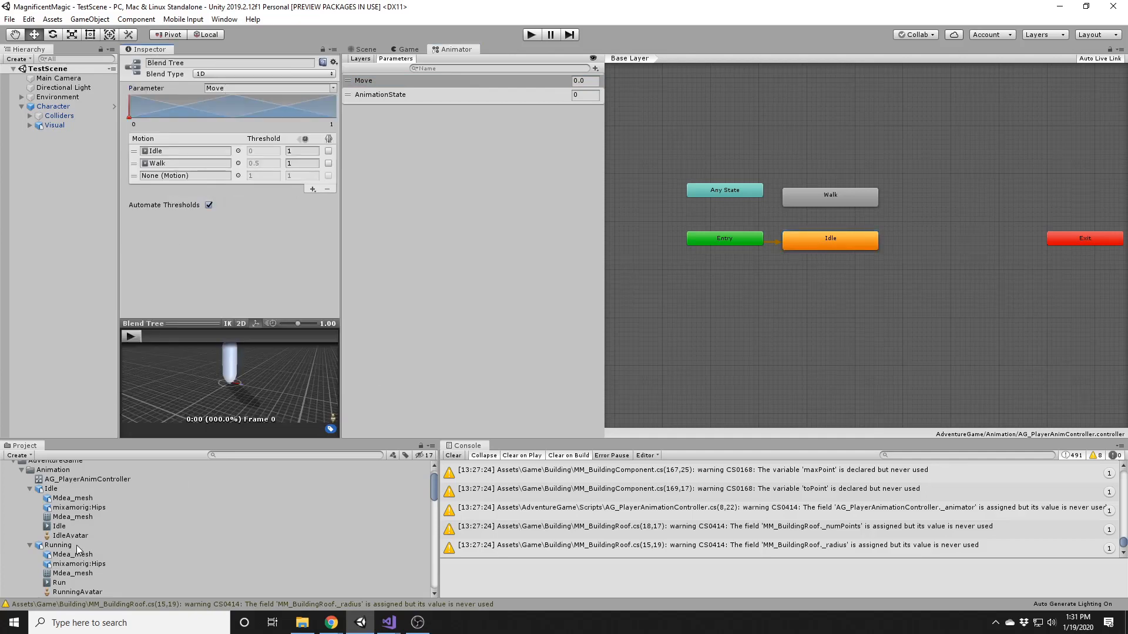
{"action": "left_click_drag", "start_coordinate": [60, 583], "coordinate": [182, 176]}
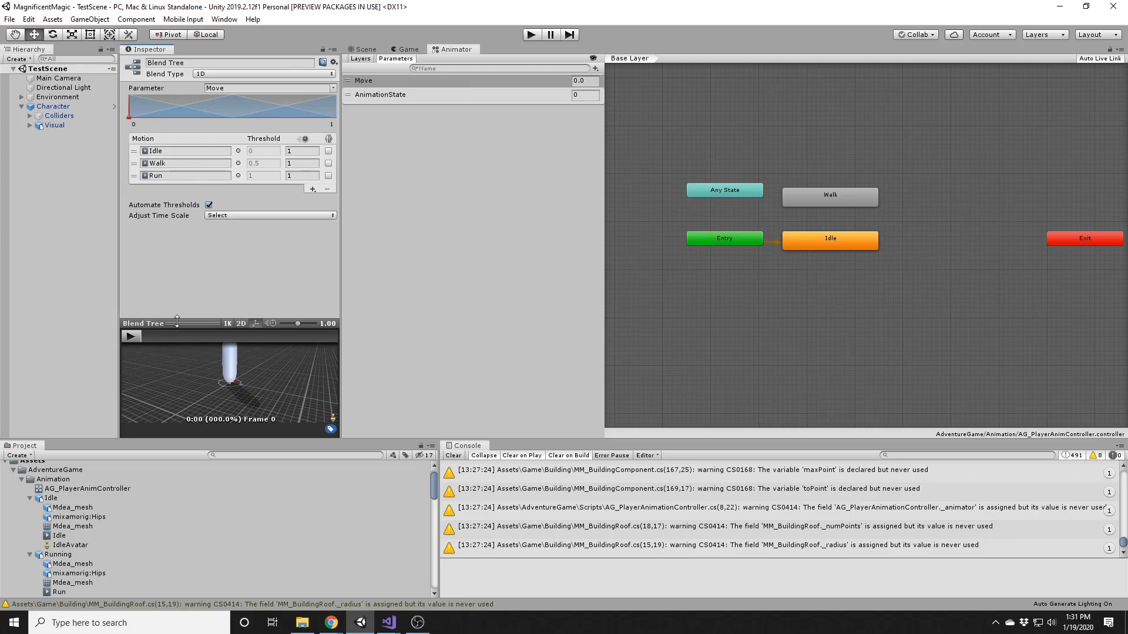
Step: Enlarge the blend tree's animation preview, orbit around its model and open the preview avatar options
{"action": "left_click_drag", "start_coordinate": [177, 322], "coordinate": [198, 285]}
{"action": "left_click_drag", "start_coordinate": [193, 351], "coordinate": [202, 371]}
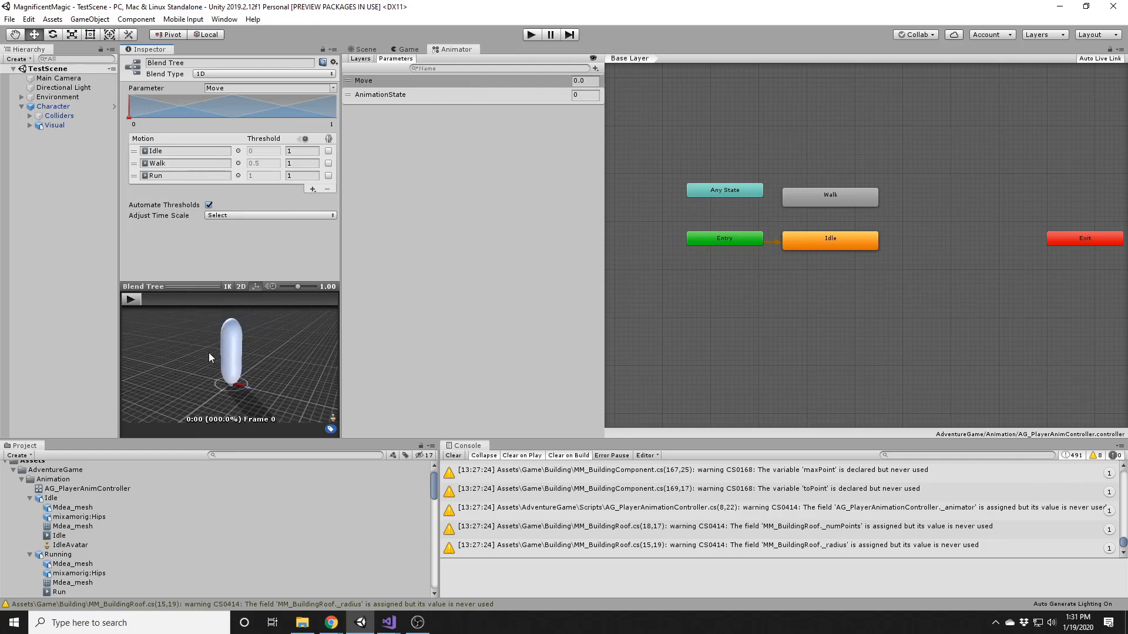
{"action": "left_click", "coordinate": [332, 418]}
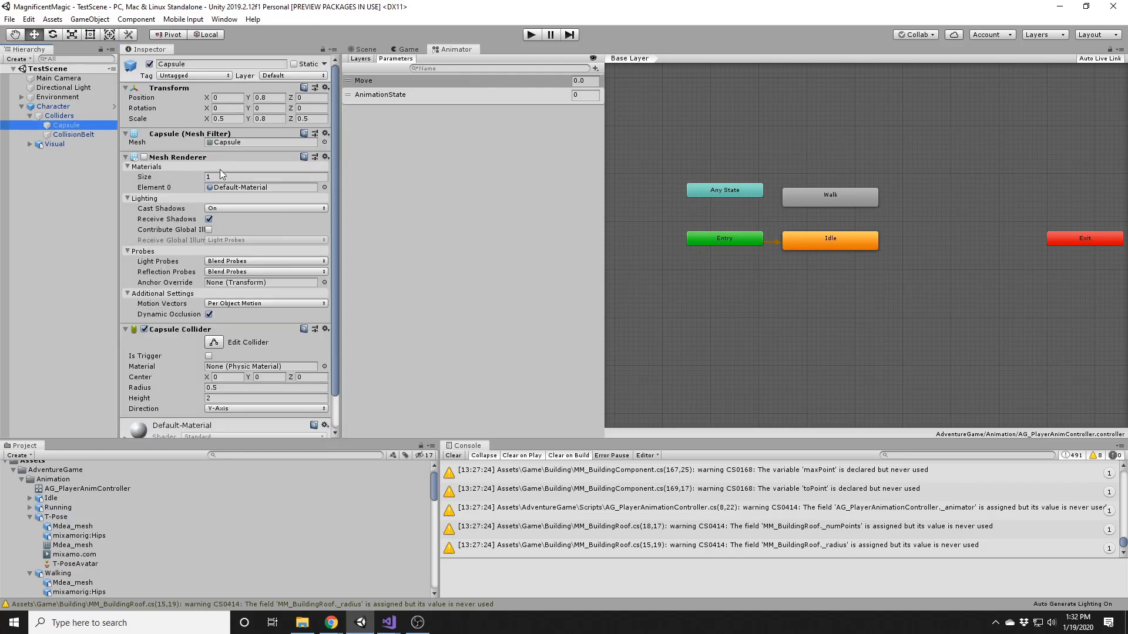
Step: Remove the Mesh Filter and Mesh Renderer components from the character's Capsule object
{"action": "left_click", "coordinate": [325, 134]}
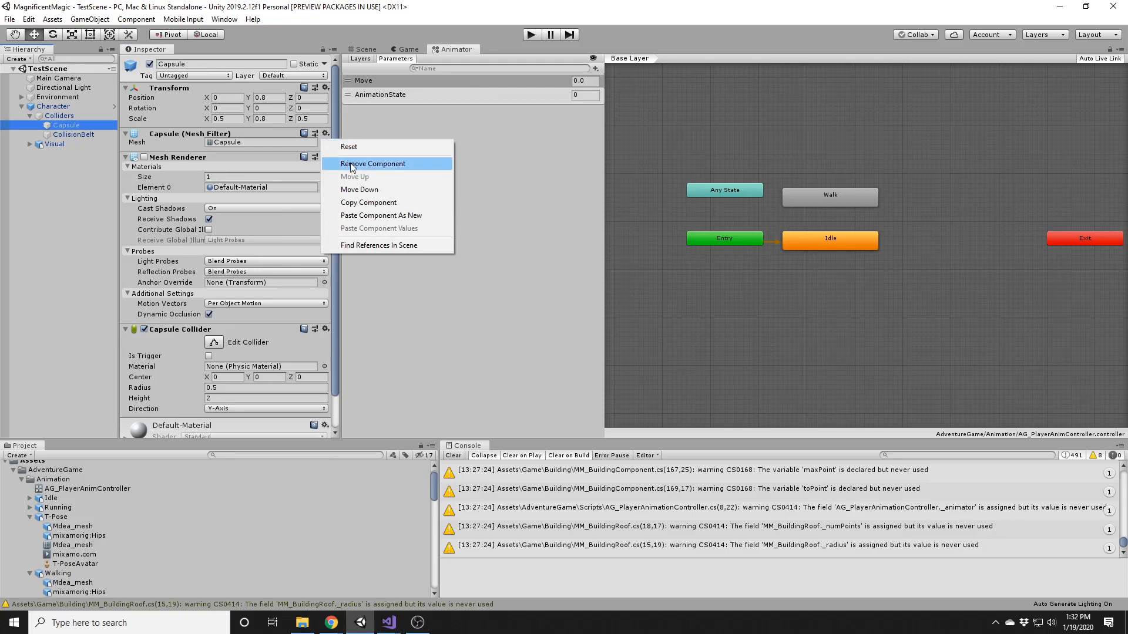
{"action": "left_click", "coordinate": [350, 163]}
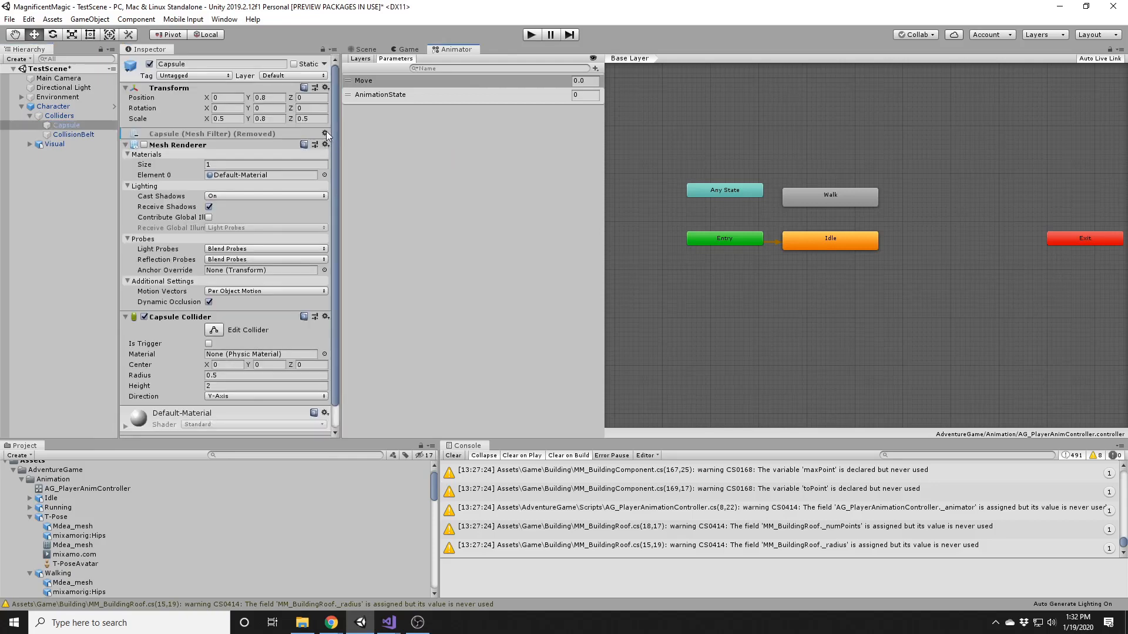
{"action": "left_click", "coordinate": [325, 144]}
{"action": "left_click", "coordinate": [338, 175]}
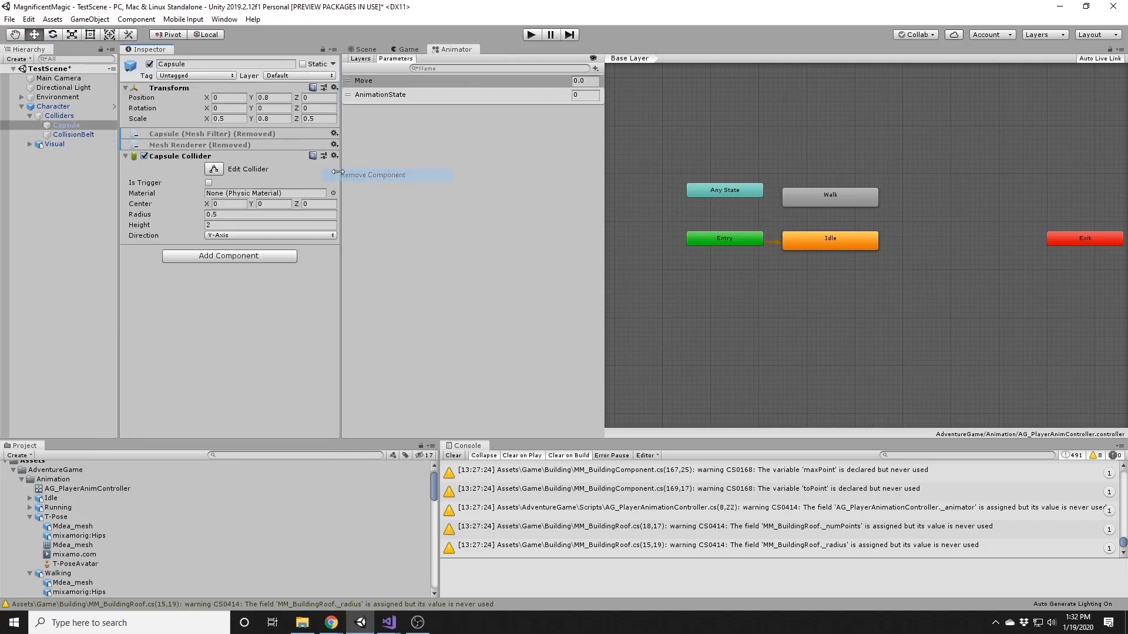
Step: Apply the Capsule's Mesh Filter and Mesh Renderer removals to its prefab
{"action": "right_click", "coordinate": [281, 137]}
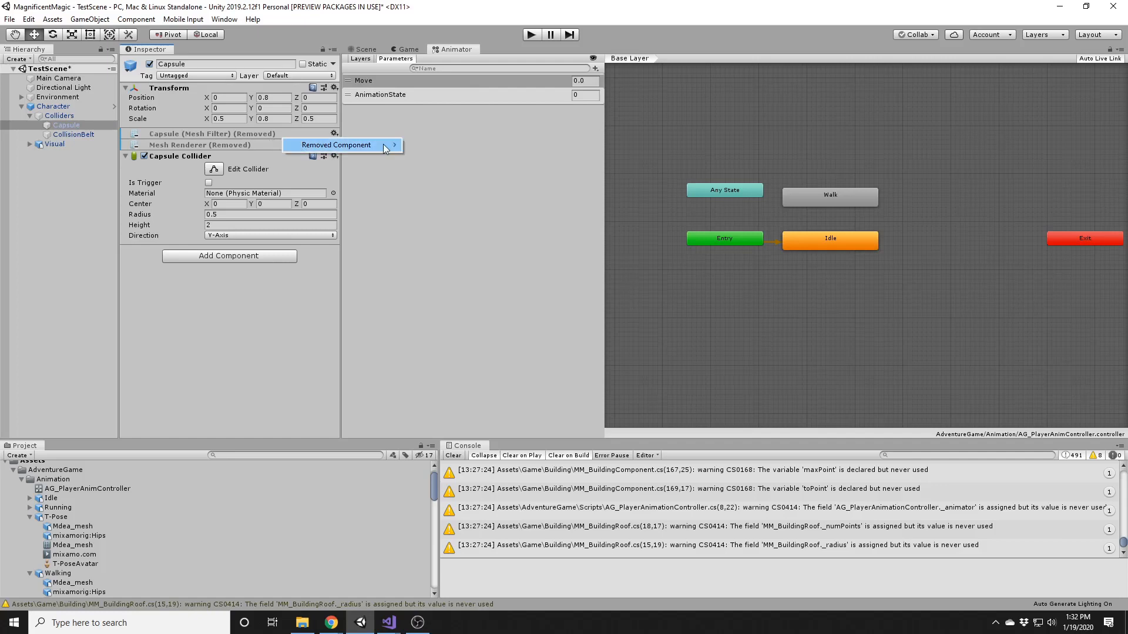
{"action": "mouse_move", "coordinate": [386, 147]}
{"action": "left_click", "coordinate": [452, 143]}
{"action": "right_click", "coordinate": [249, 134]}
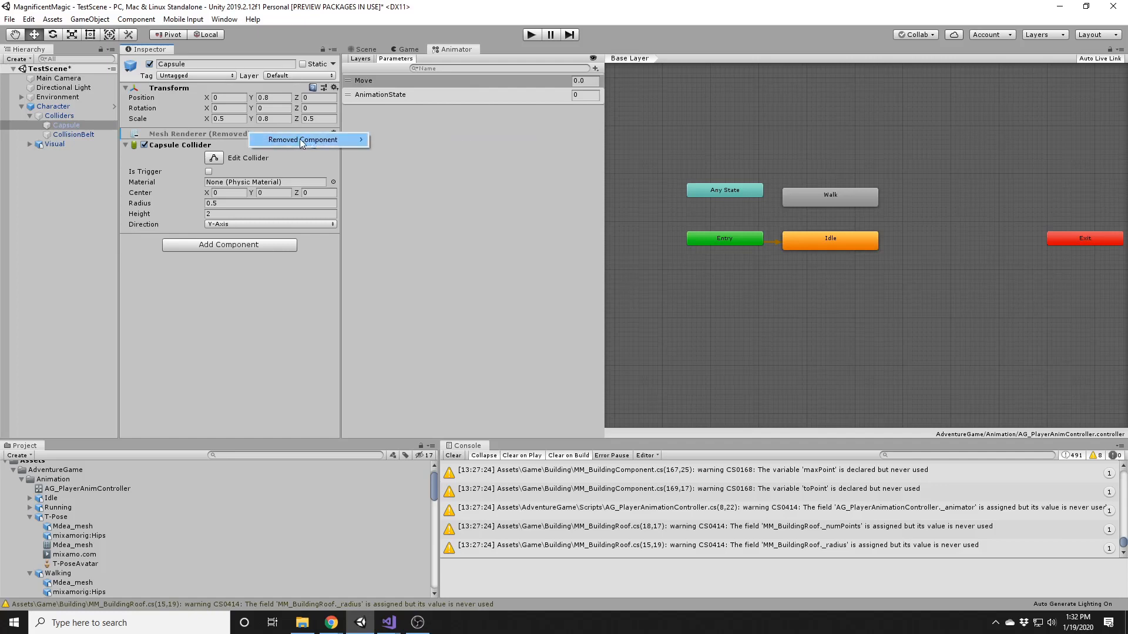
{"action": "mouse_move", "coordinate": [352, 139]}
{"action": "left_click", "coordinate": [459, 139]}
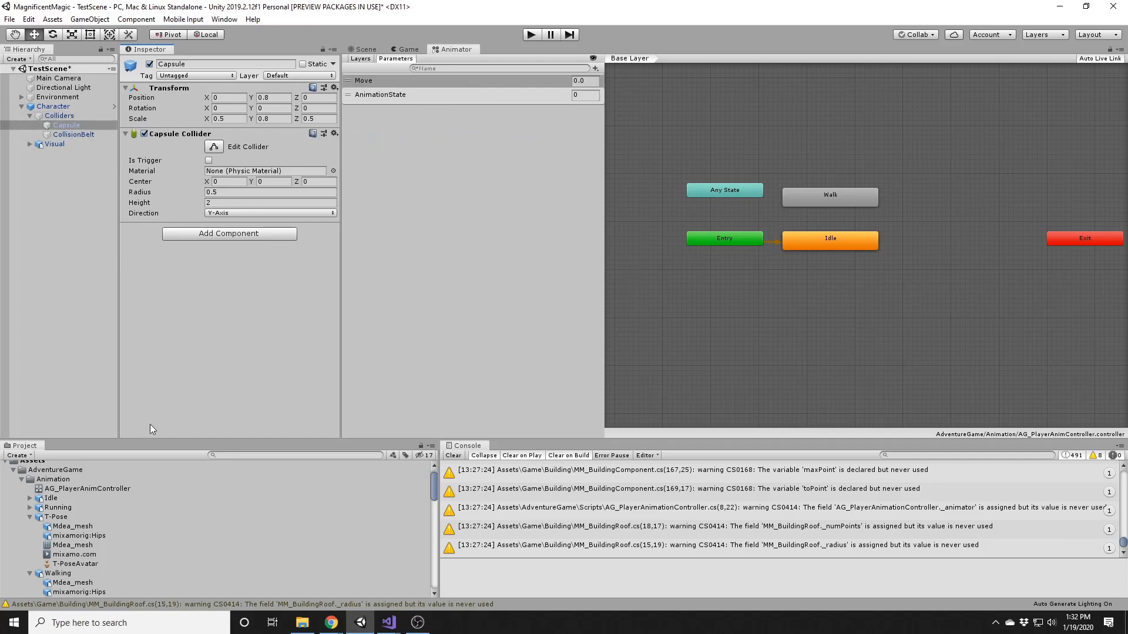
Step: Open the Idle state's blend tree, play its animation preview and sweep the Move value across the blend range
{"action": "left_click", "coordinate": [831, 235]}
{"action": "double_click", "coordinate": [227, 88]}
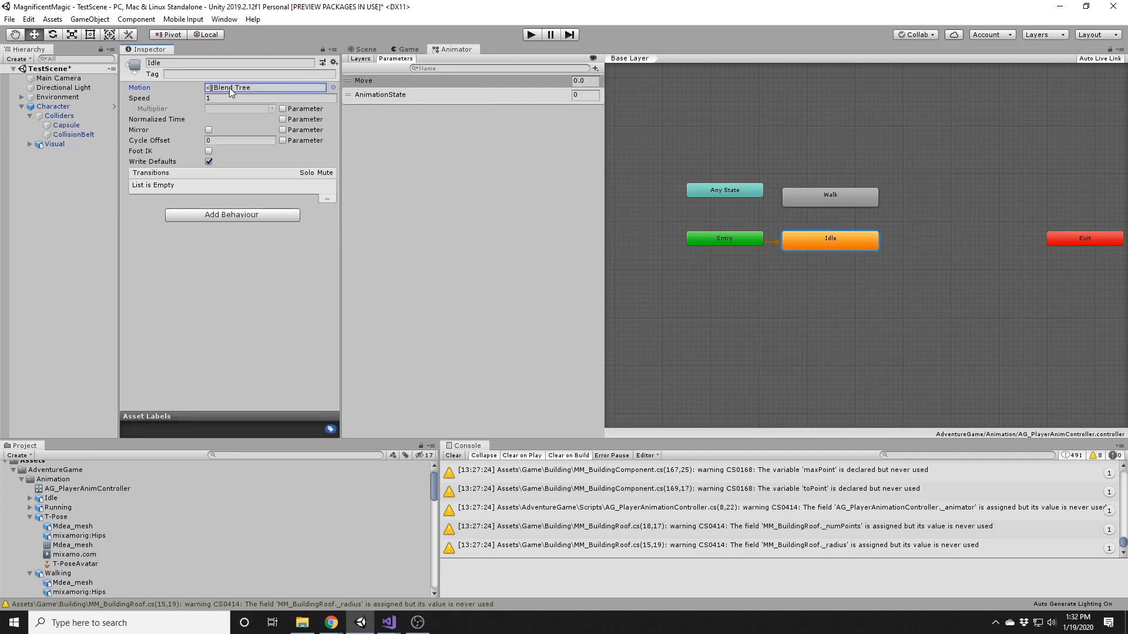
{"action": "left_click_drag", "start_coordinate": [230, 333], "coordinate": [254, 368]}
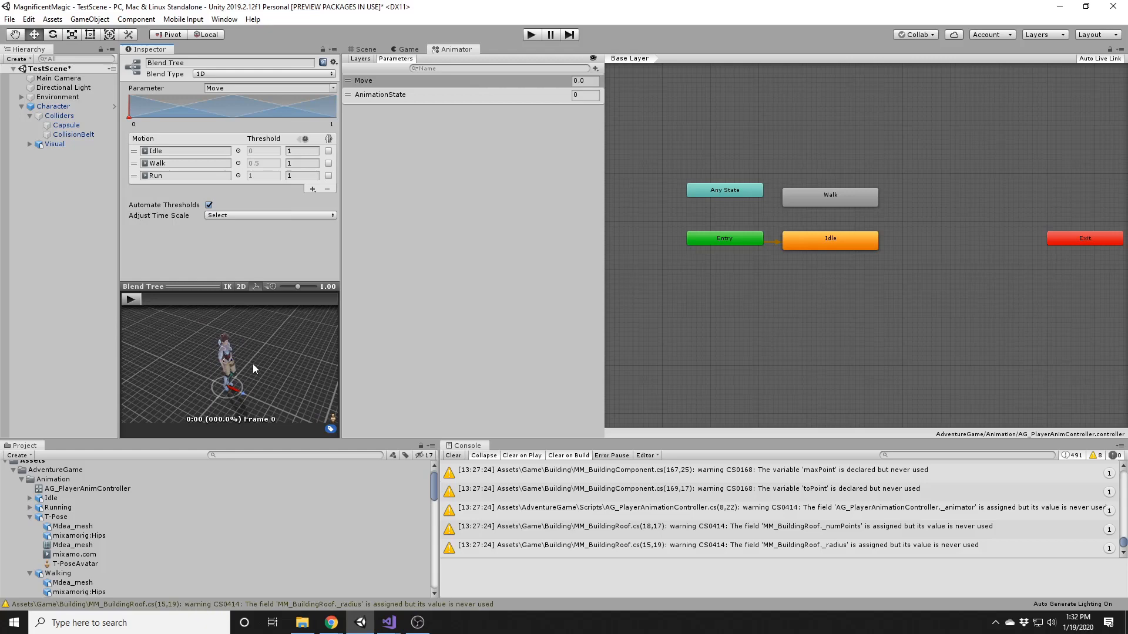
{"action": "left_click", "coordinate": [138, 300]}
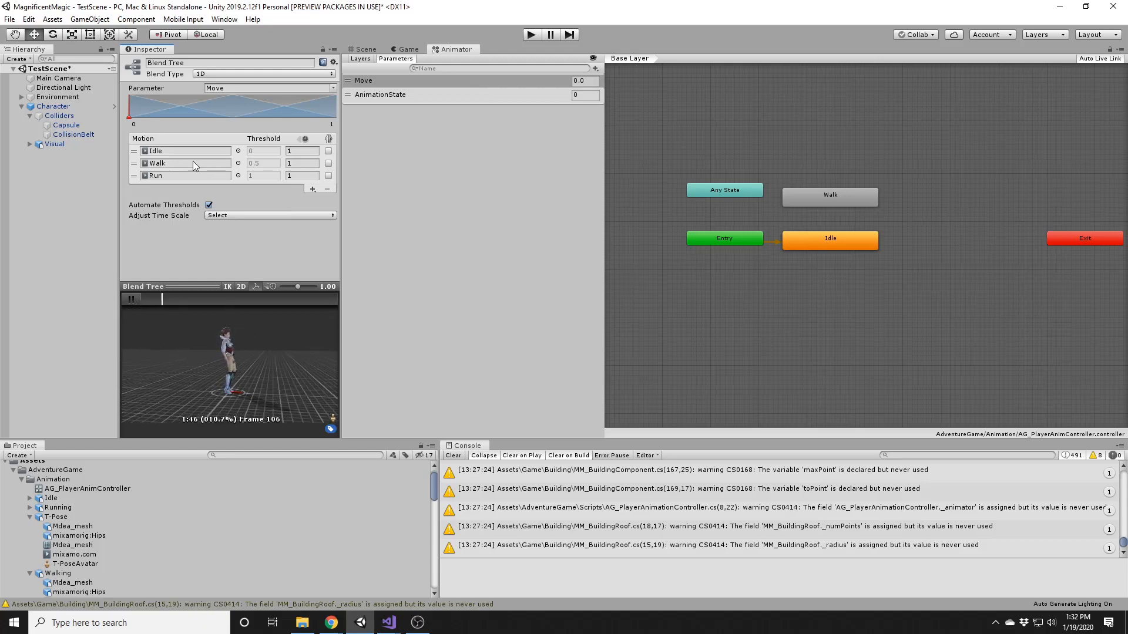
{"action": "left_click_drag", "start_coordinate": [131, 118], "coordinate": [350, 117]}
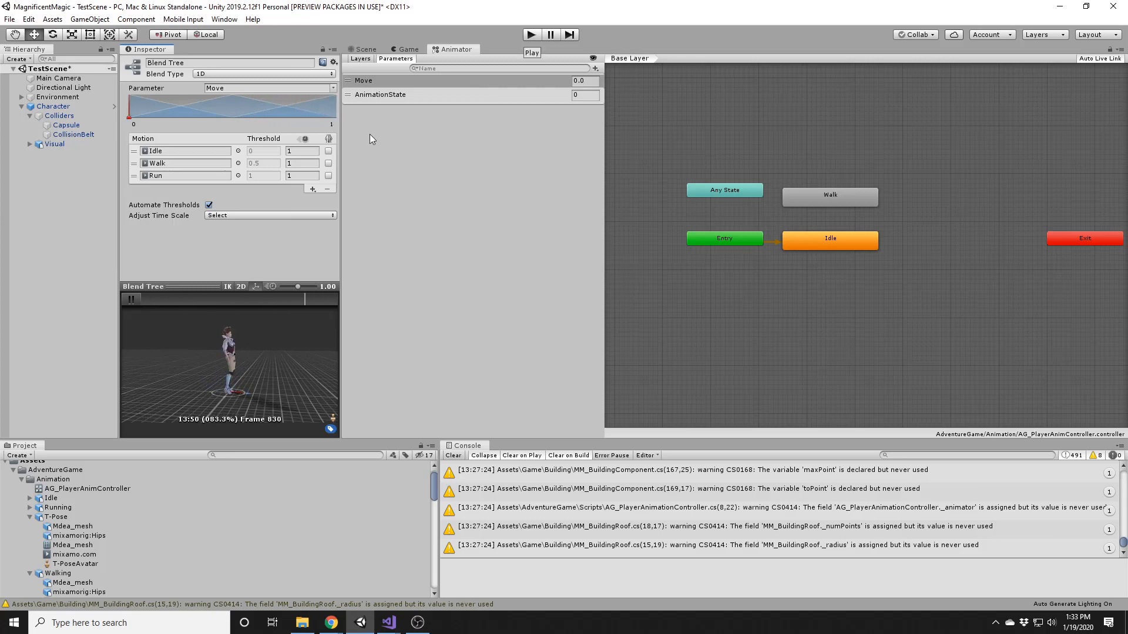
Step: Rename the Idle blend tree state to MoveStandard
{"action": "left_click", "coordinate": [843, 242]}
{"action": "left_click", "coordinate": [252, 65]}
{"action": "type", "text": "M"}
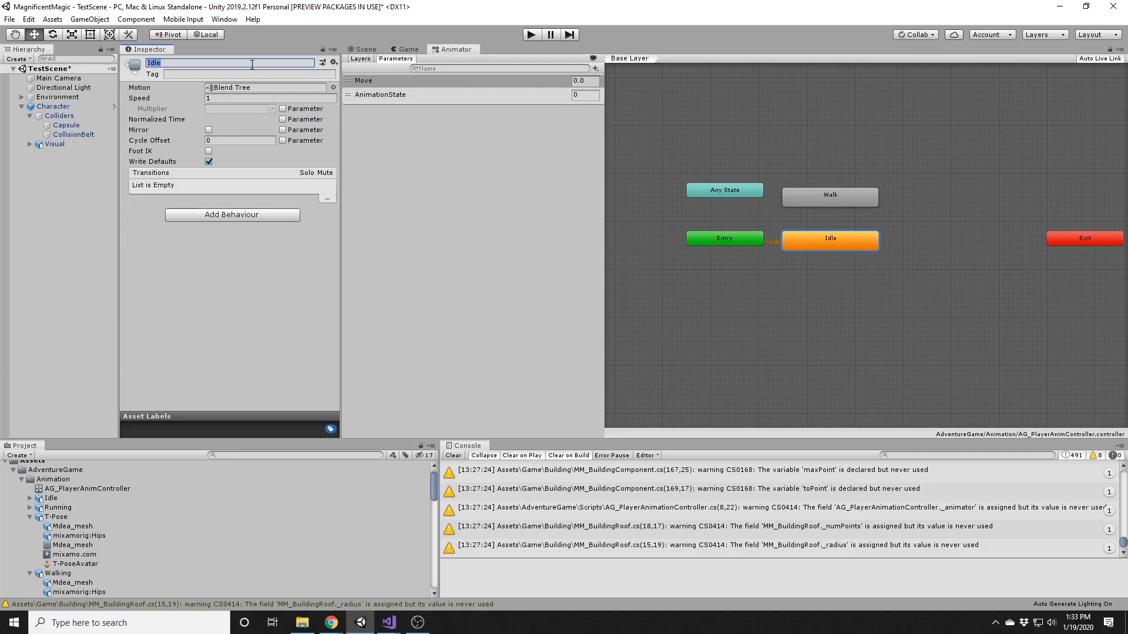
{"action": "type", "text": "oveStandard"}
{"action": "key", "text": "Return"}
Step: Delete the Walk state from the Base Layer and nudge the MoveStandard state slightly
{"action": "left_click", "coordinate": [831, 206]}
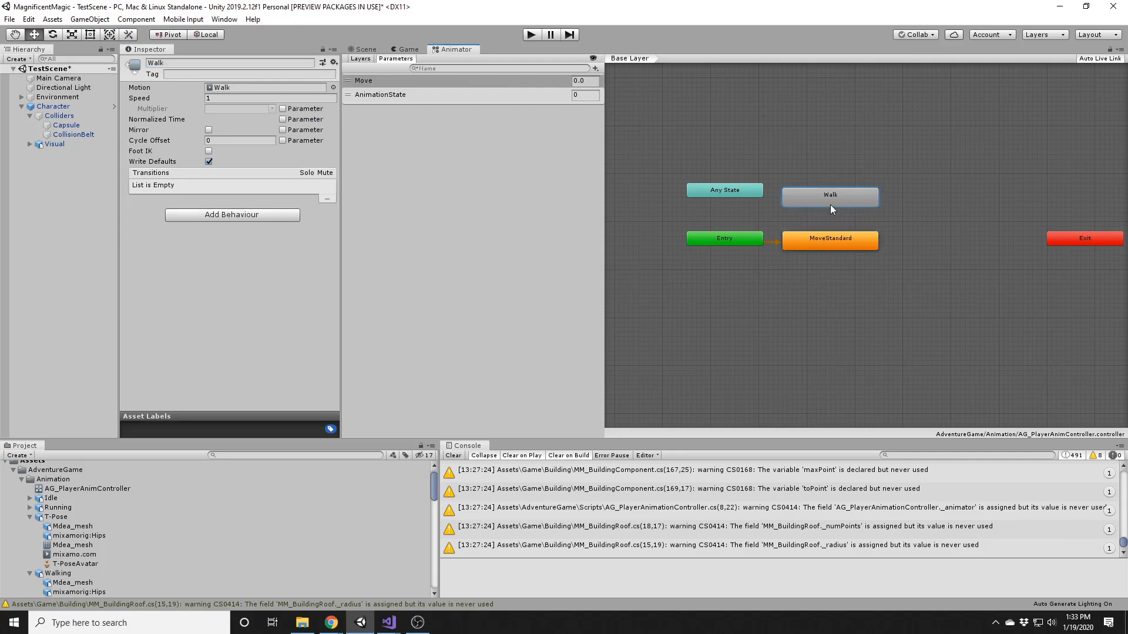
{"action": "key", "text": "Delete"}
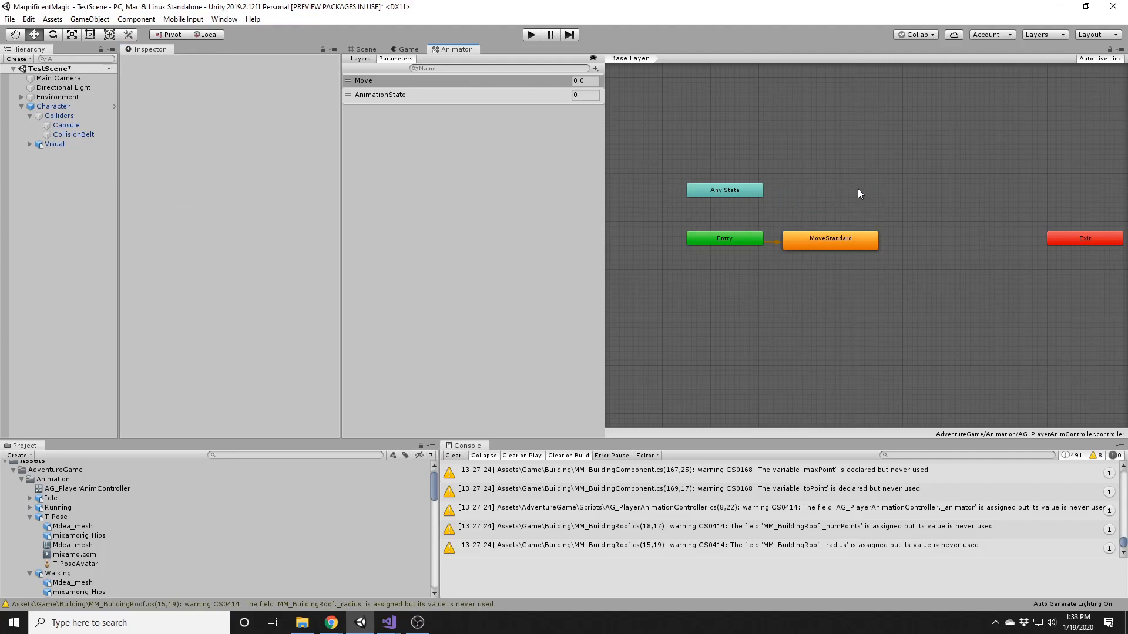
{"action": "middle_click_drag", "start_coordinate": [858, 189], "coordinate": [865, 210]}
{"action": "left_click_drag", "start_coordinate": [831, 255], "coordinate": [826, 250]}
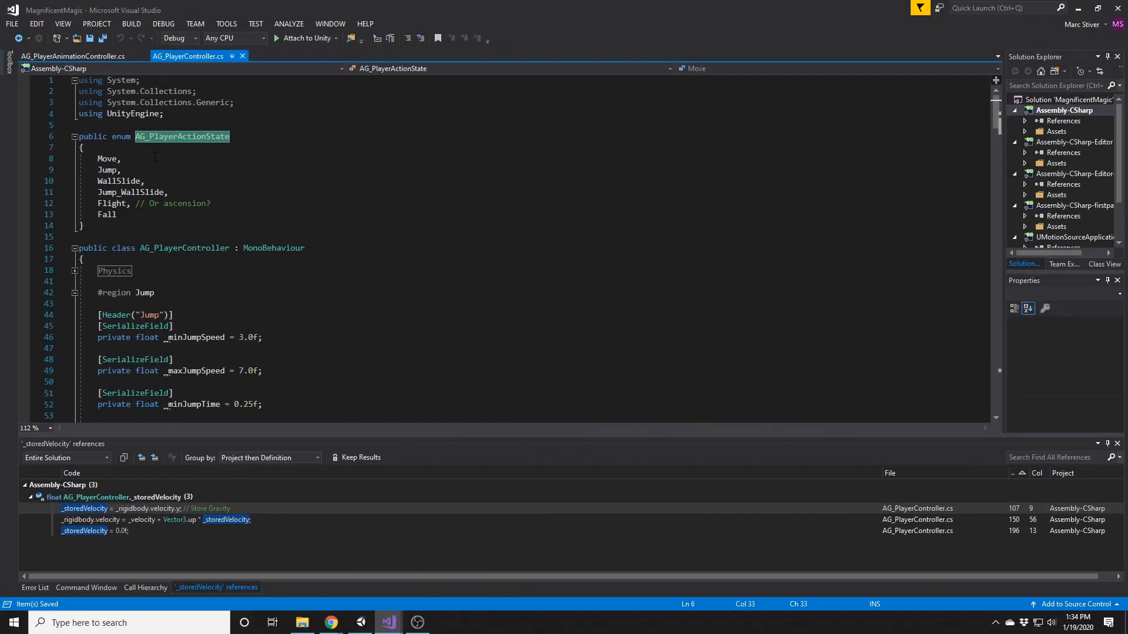
Step: Number the first AG_PlayerActionState enum entries: Move = 0, Jump = 1, WallSlide = 2 and Jump_WallSlide = 3
{"action": "left_click", "coordinate": [134, 160]}
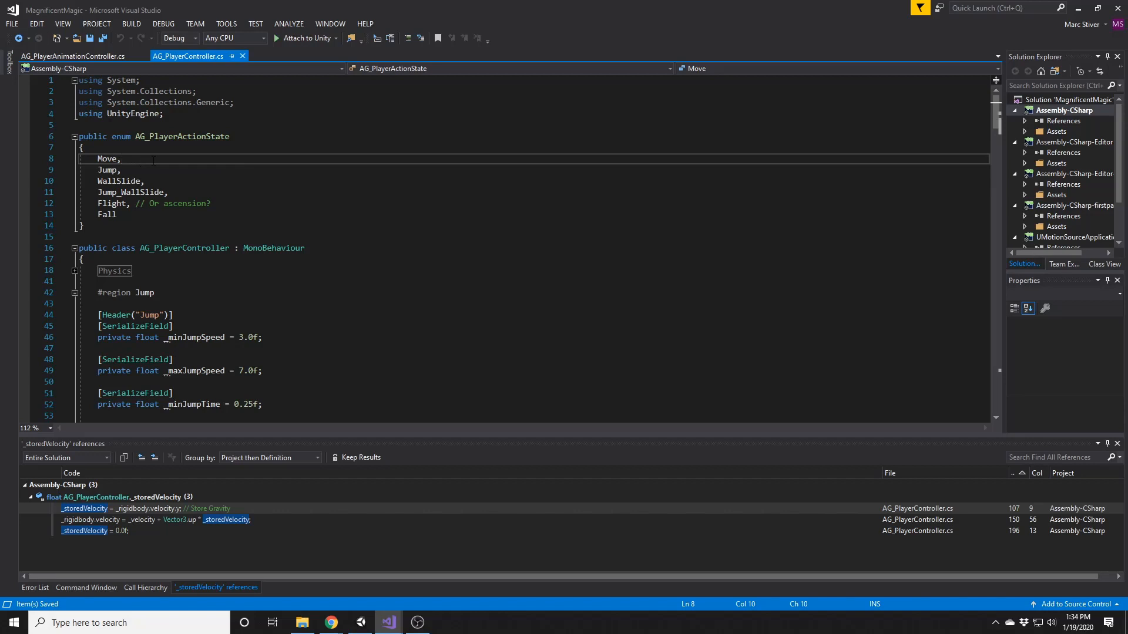
{"action": "key", "text": "Left"}
{"action": "type", "text": "= 0"}
{"action": "key", "text": "Down"}
{"action": "key", "text": "Left"}
{"action": "type", "text": "="}
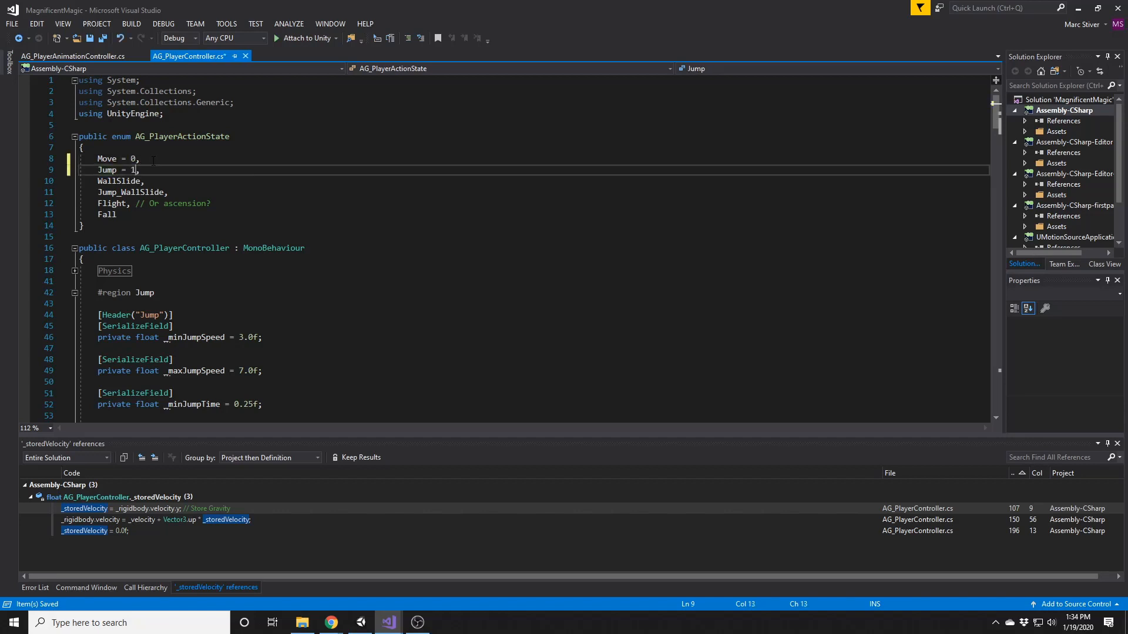
{"action": "key", "text": "Down"}
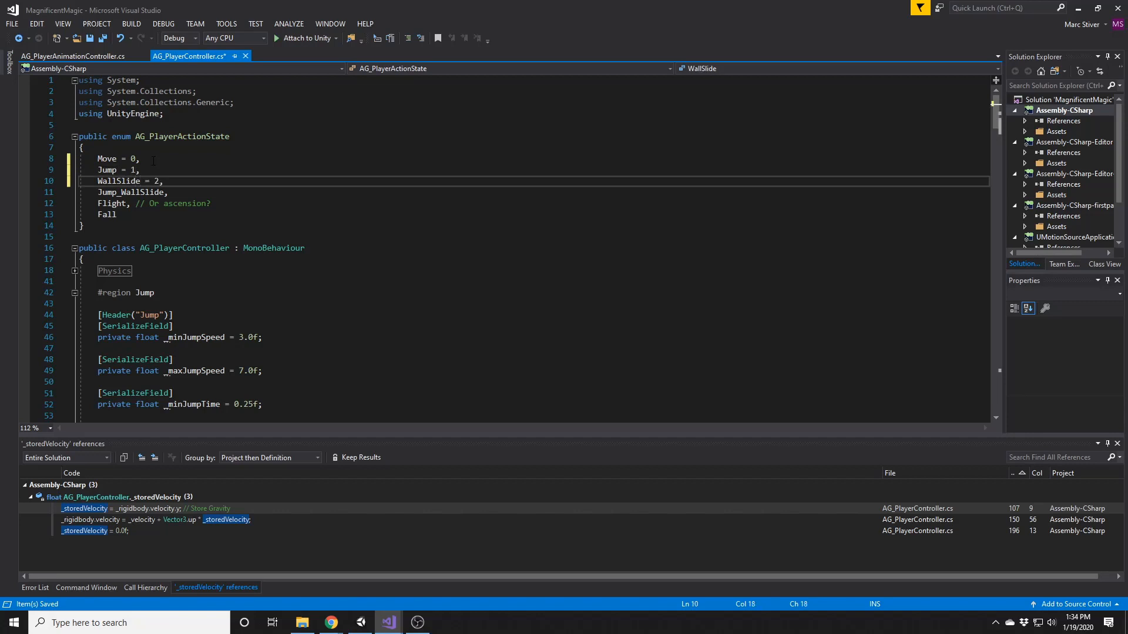
{"action": "key", "text": "Down"}
{"action": "key", "text": "Right"}
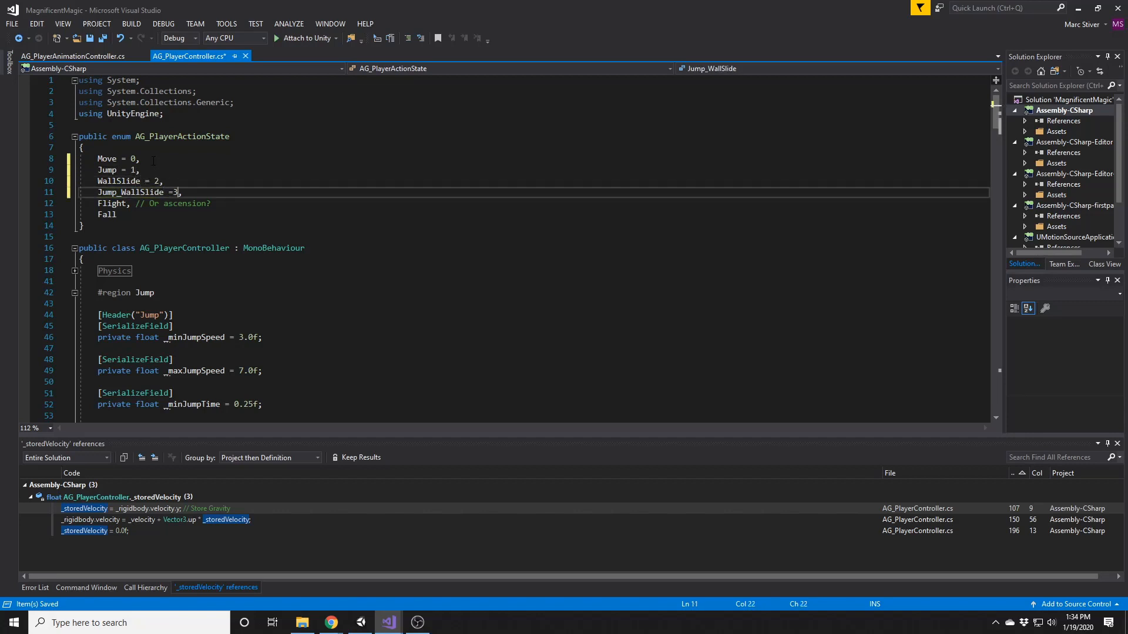
Step: Set Flight = 4 and Fall = 5 in the AG_PlayerActionState enum and save the script
{"action": "key", "text": "Down"}
{"action": "key", "text": "Left"}
{"action": "key", "text": "Left"}
{"action": "type", "text": "= 4"}
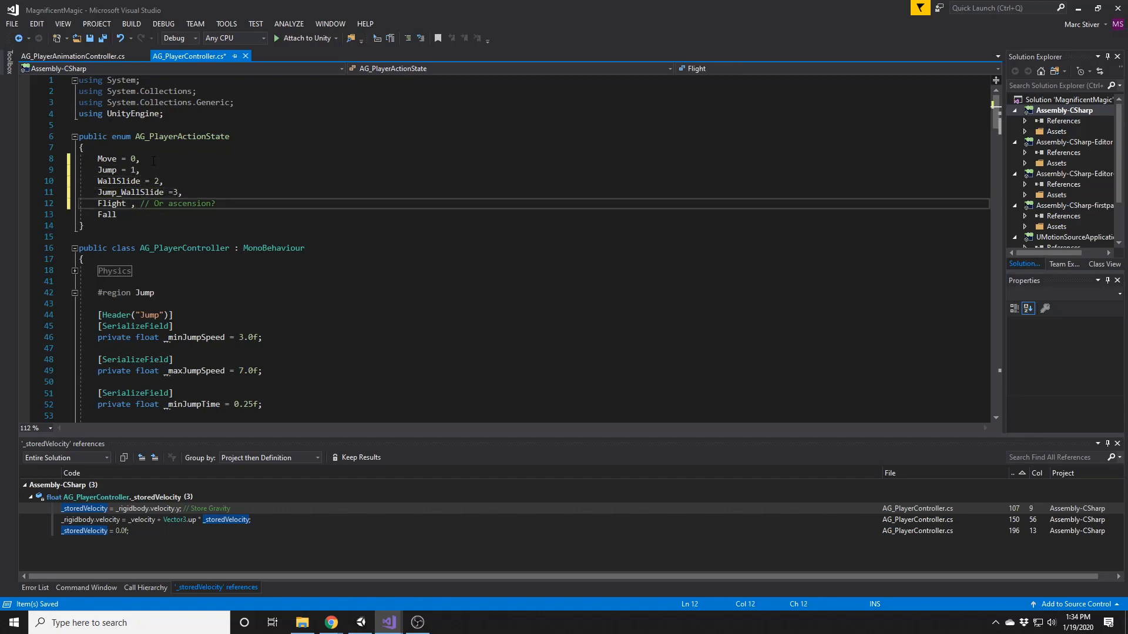
{"action": "key", "text": "Down"}
{"action": "key", "text": "Left"}
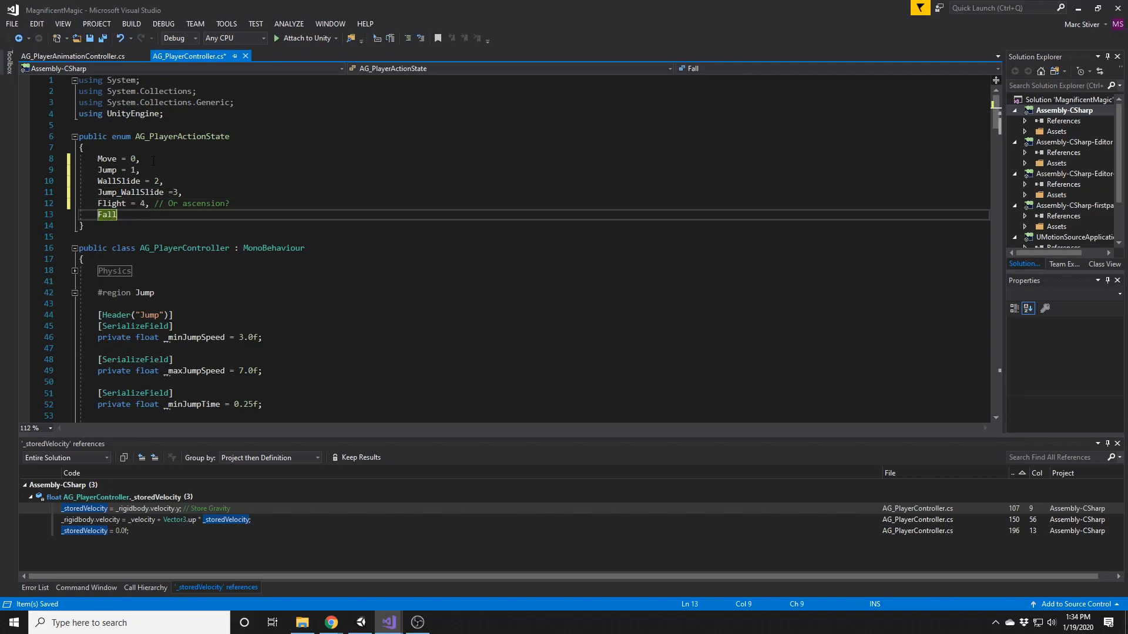
{"action": "type", "text": "= 5"}
{"action": "key", "text": "ctrl+s"}
{"action": "left_click_drag", "start_coordinate": [85, 226], "coordinate": [39, 163]}
{"action": "left_click", "coordinate": [168, 194]}
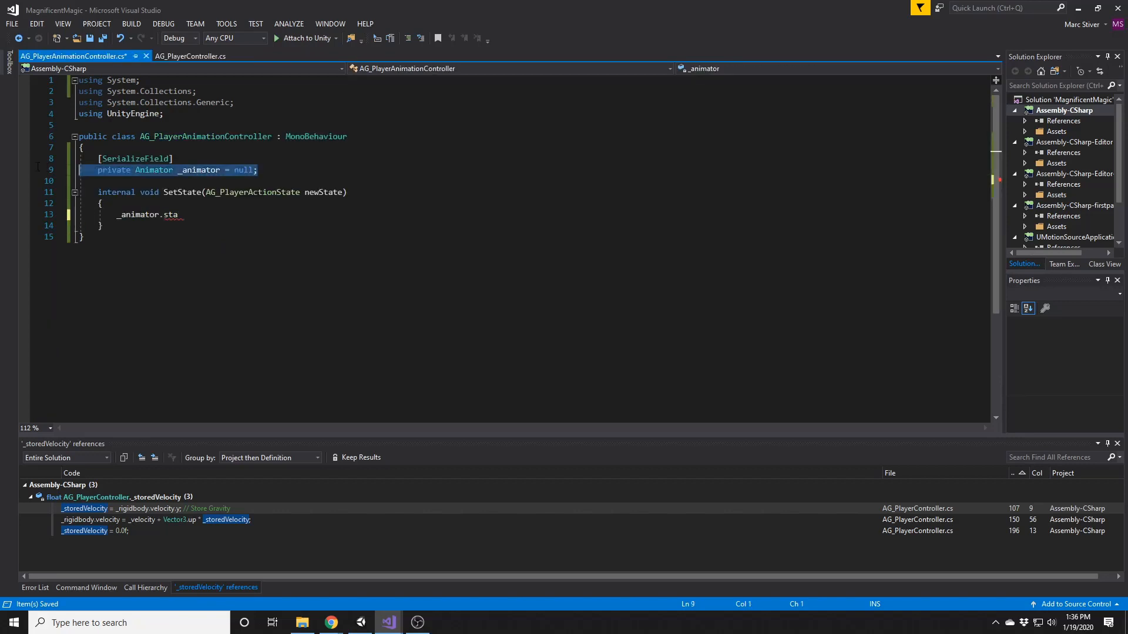
Step: Duplicate the serialized _animator field declaration below the original in AG_PlayerAnimationController.cs
{"action": "left_click_drag", "start_coordinate": [258, 170], "coordinate": [98, 158]}
{"action": "key", "text": "ctrl+c"}
{"action": "left_click", "coordinate": [123, 184]}
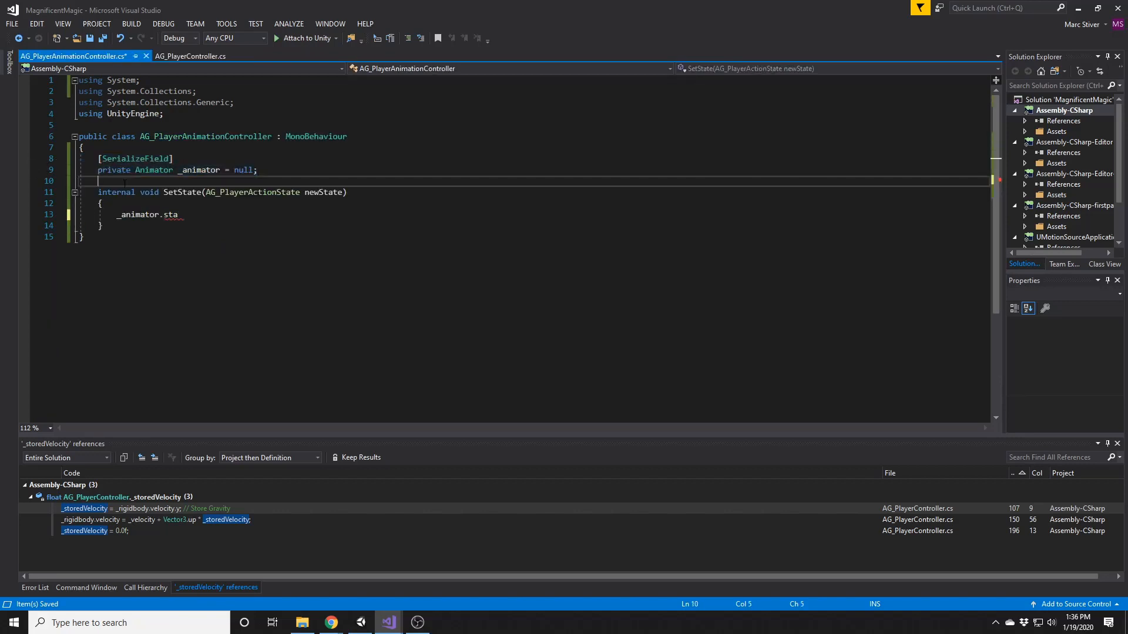
{"action": "key", "text": "Return"}
{"action": "key", "text": "ctrl+v"}
{"action": "key", "text": "ctrl+Left"}
{"action": "key", "text": "ctrl+Left"}
{"action": "key", "text": "ctrl+Left"}
{"action": "key", "text": "ctrl+Left"}
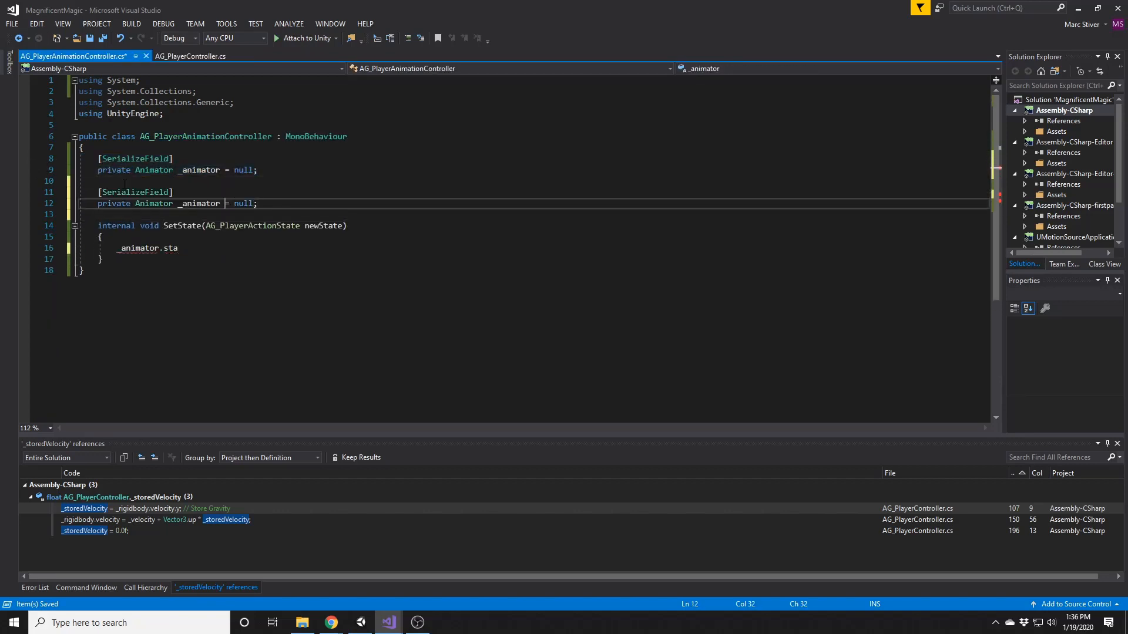
Step: Change the duplicated field's type to AG_PlayerController and its name to _playerController
{"action": "key", "text": "Left"}
{"action": "key", "text": "ctrl+shift+Left"}
{"action": "type", "text": "AG_PL"}
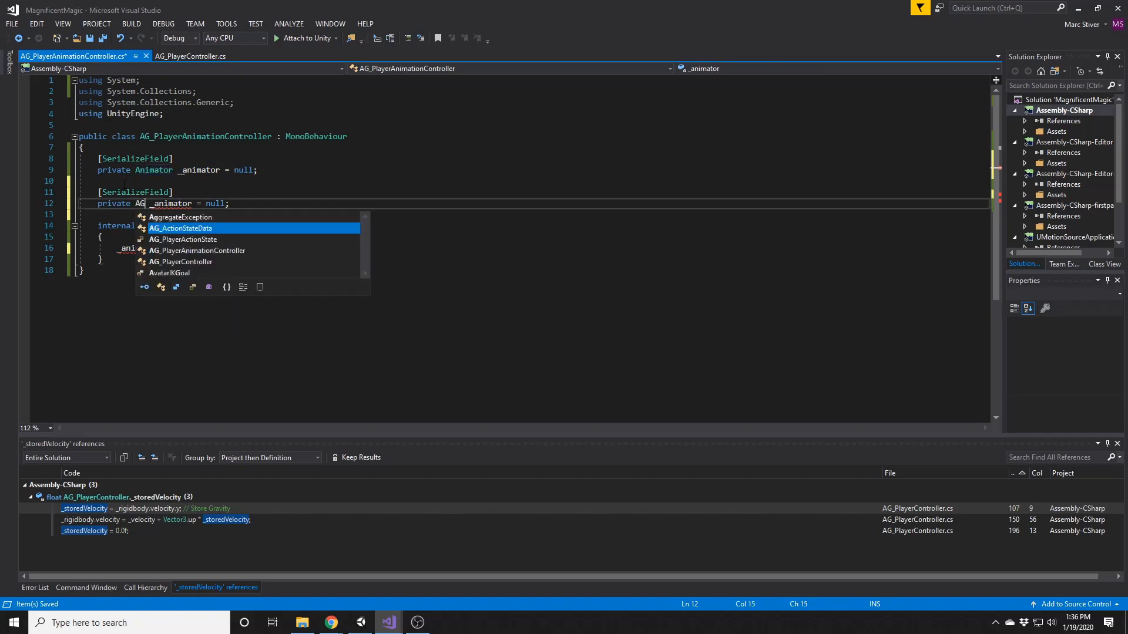
{"action": "type", "text": "ayerC"}
{"action": "key", "text": "Tab"}
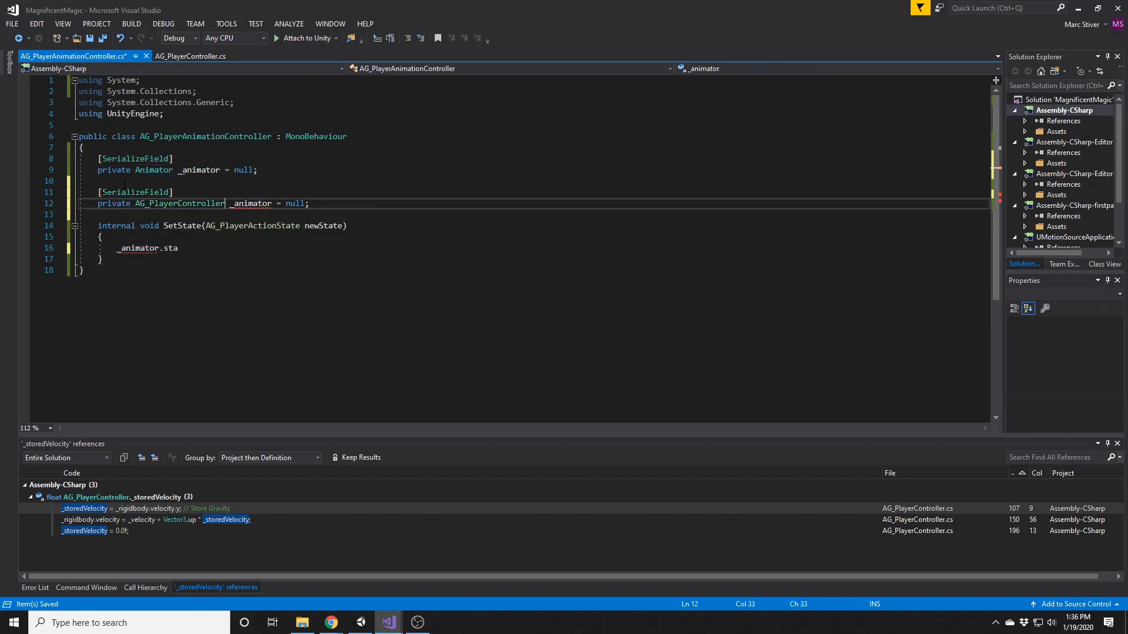
{"action": "key", "text": "ctrl+Right"}
{"action": "key", "text": "ctrl+Right"}
{"action": "type", "text": "_playerControl"}
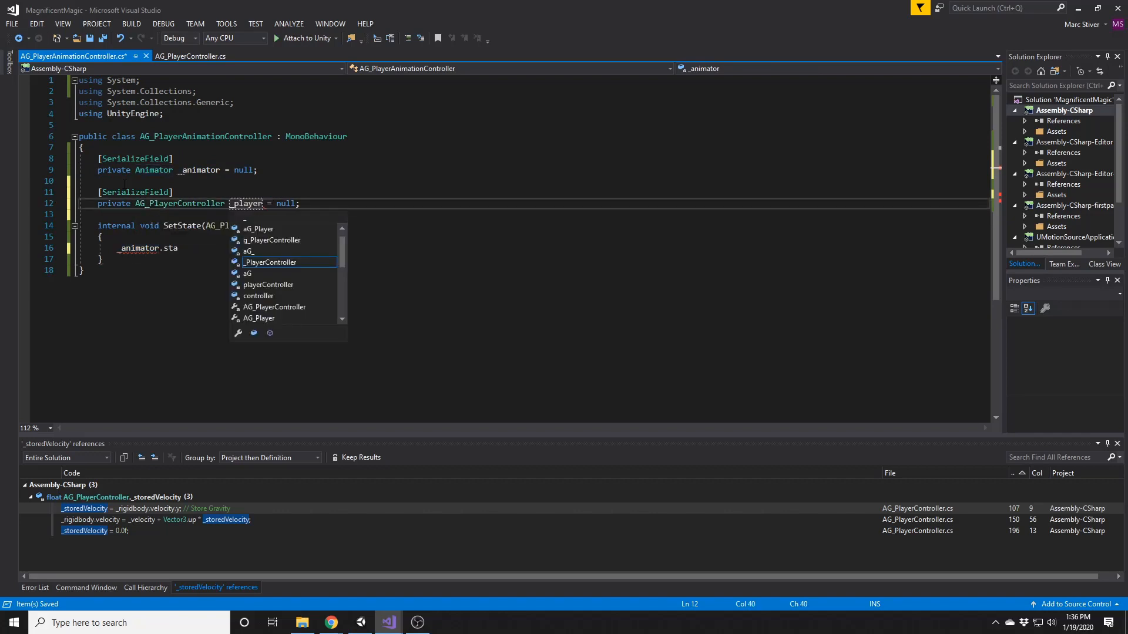
{"action": "type", "text": "ler"}
{"action": "key", "text": "Escape"}
Step: Delete the whole SetState method, including its unfinished _animator.sta line
{"action": "key", "text": "Down"}
{"action": "key", "text": "Down"}
{"action": "key", "text": "Down"}
{"action": "key", "text": "Down"}
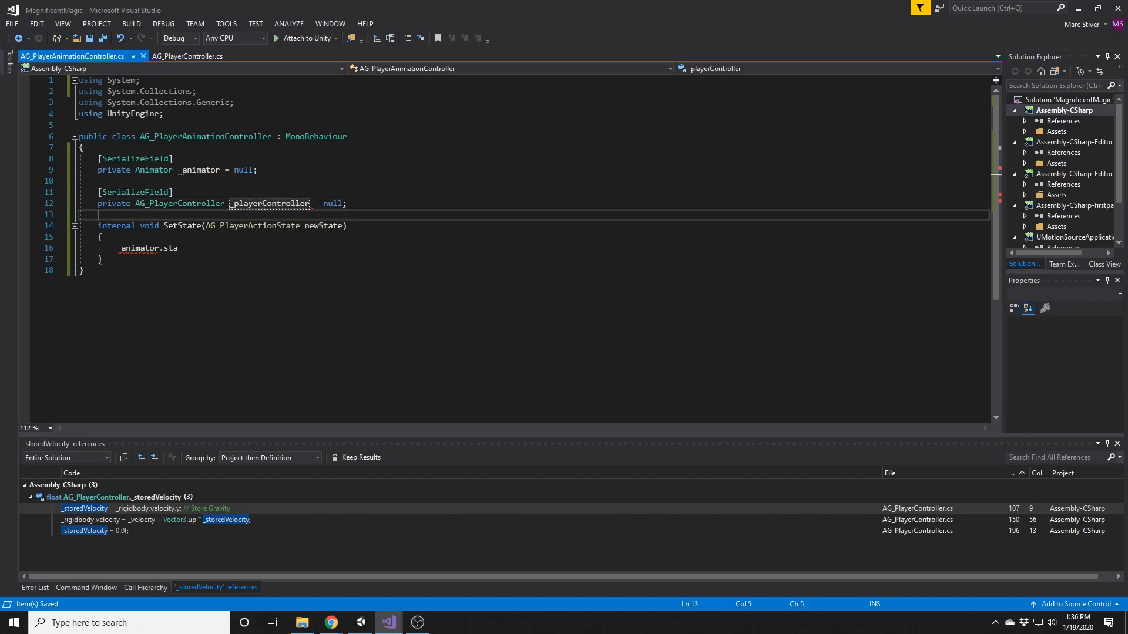
{"action": "key", "text": "ctrl+x"}
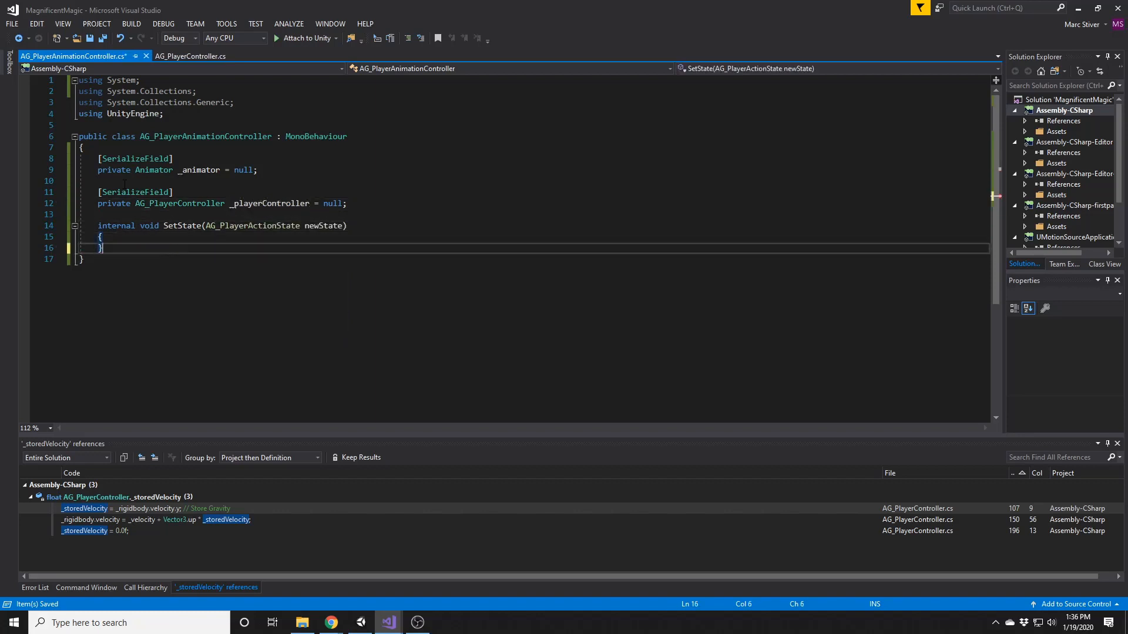
{"action": "key", "text": "shift+Up"}
{"action": "key", "text": "shift+Up"}
{"action": "key", "text": "shift+Home"}
{"action": "key", "text": "BackSpace"}
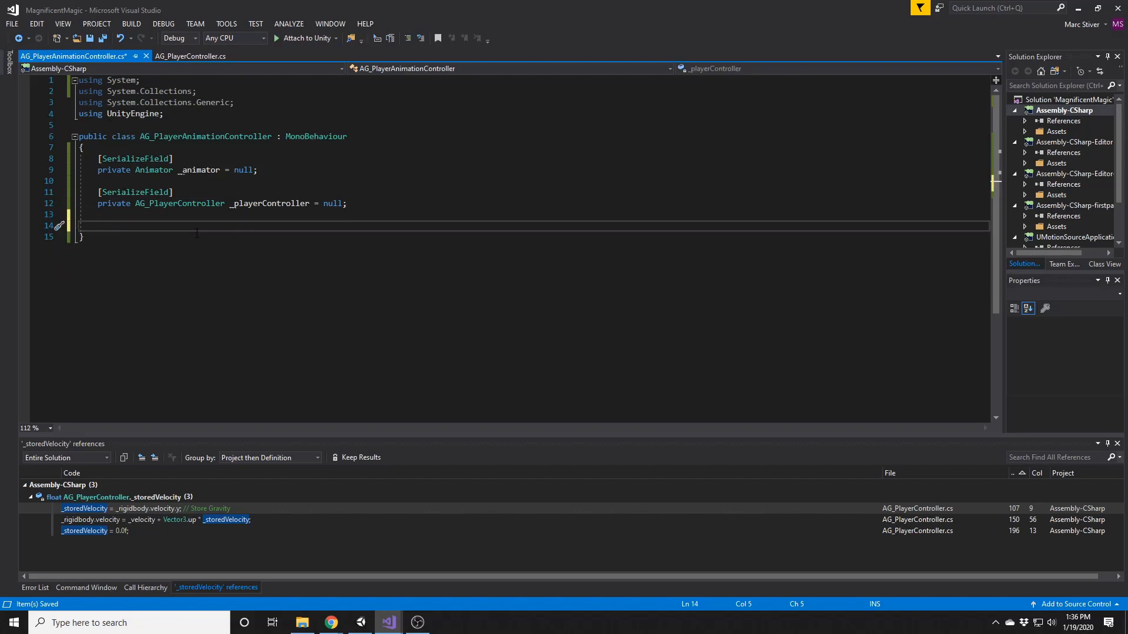
Step: Add a private Update method calling _animator.SetInteger("AnimationState", _playerController.ActiveState); and save the script
{"action": "type", "text": "void Update"}
{"action": "key", "text": "Tab"}
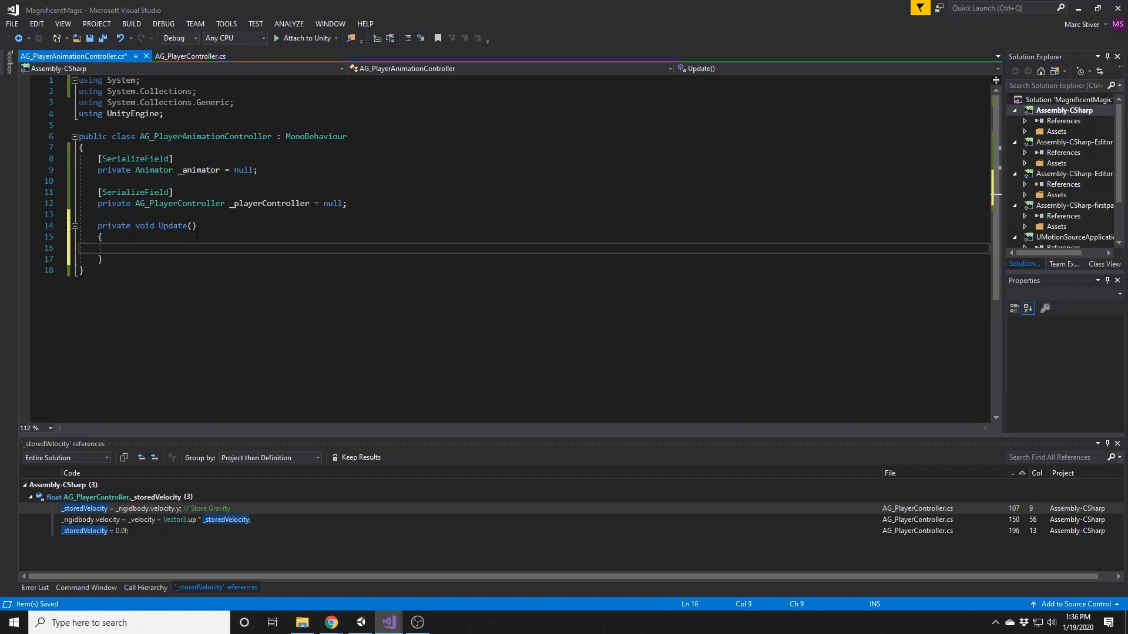
{"action": "type", "text": "_animator.set"}
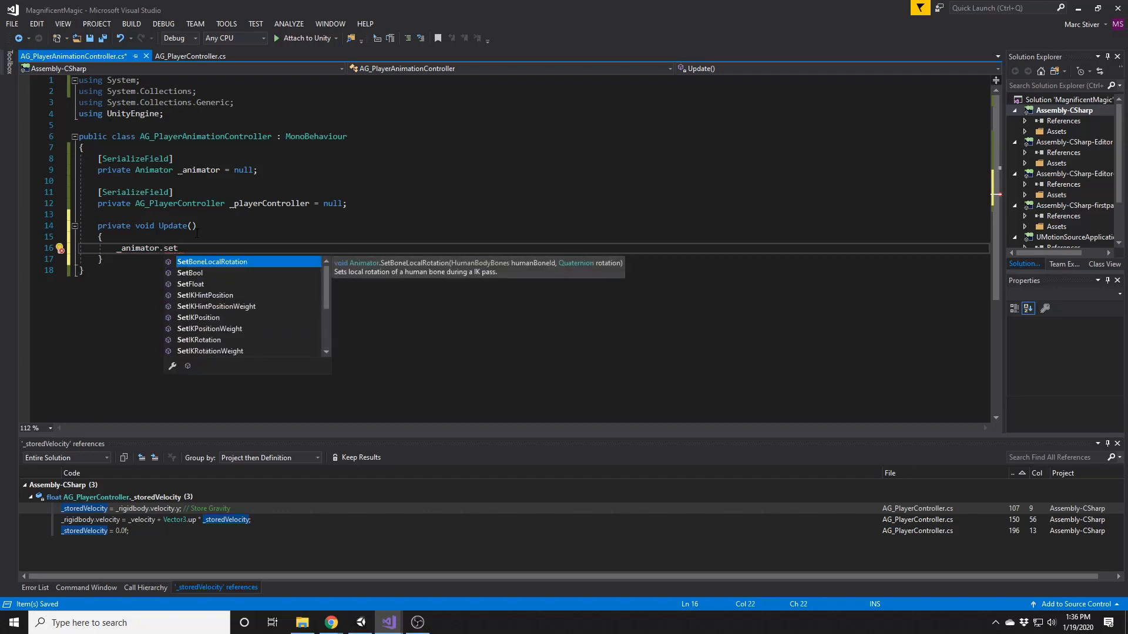
{"action": "type", "text": "In(\""}
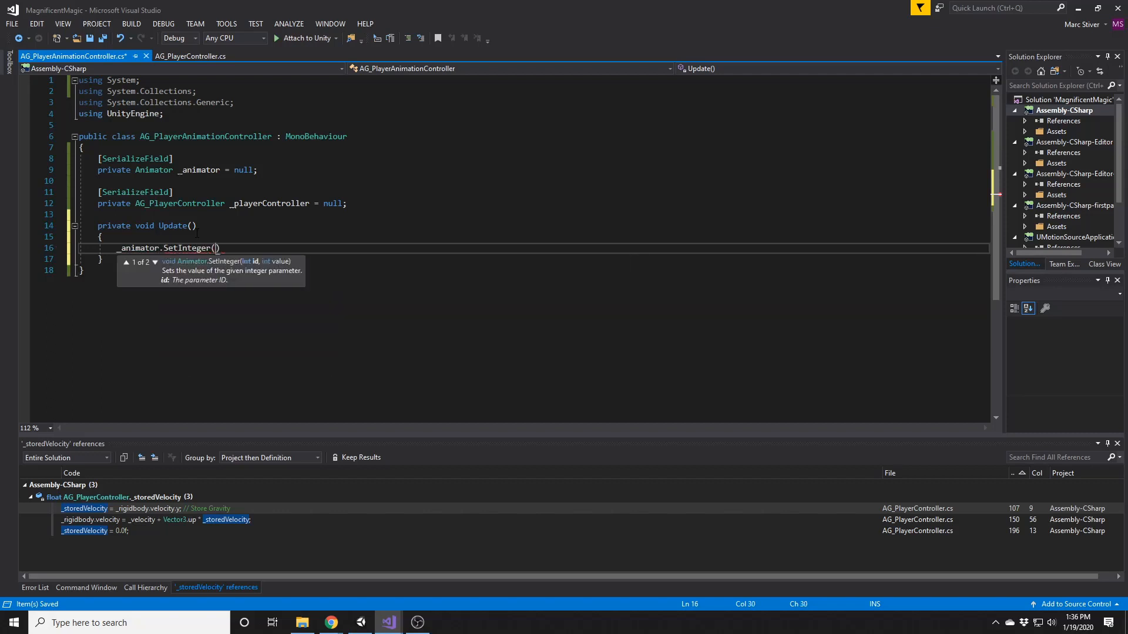
{"action": "key", "text": "alt+Tab"}
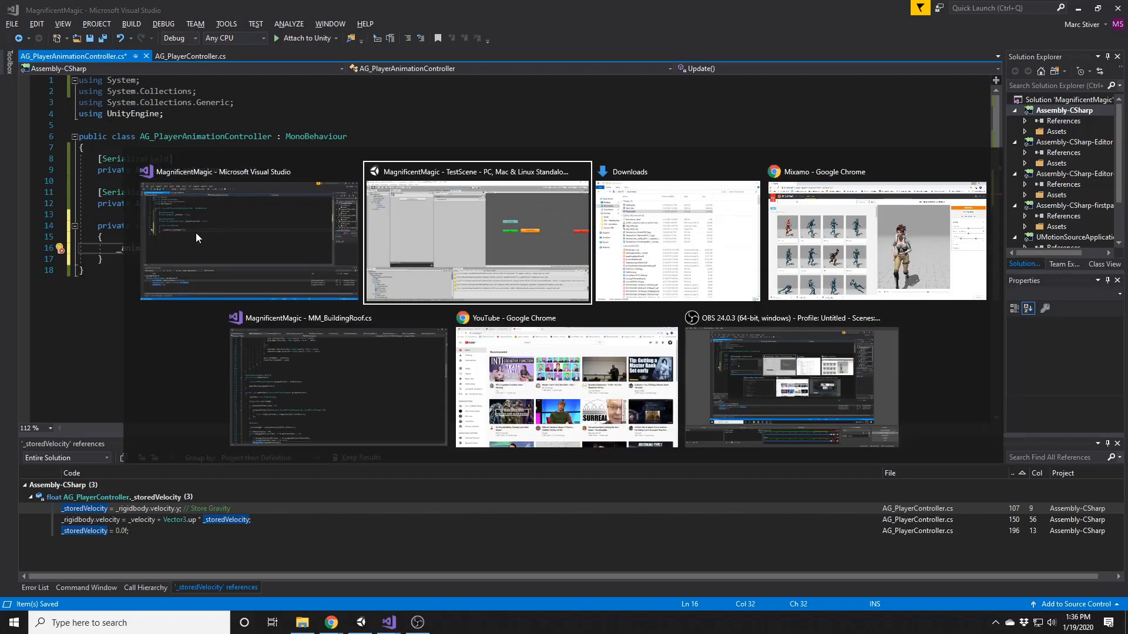
{"action": "key", "text": "alt+Tab"}
{"action": "type", "text": "AnimationState\""}
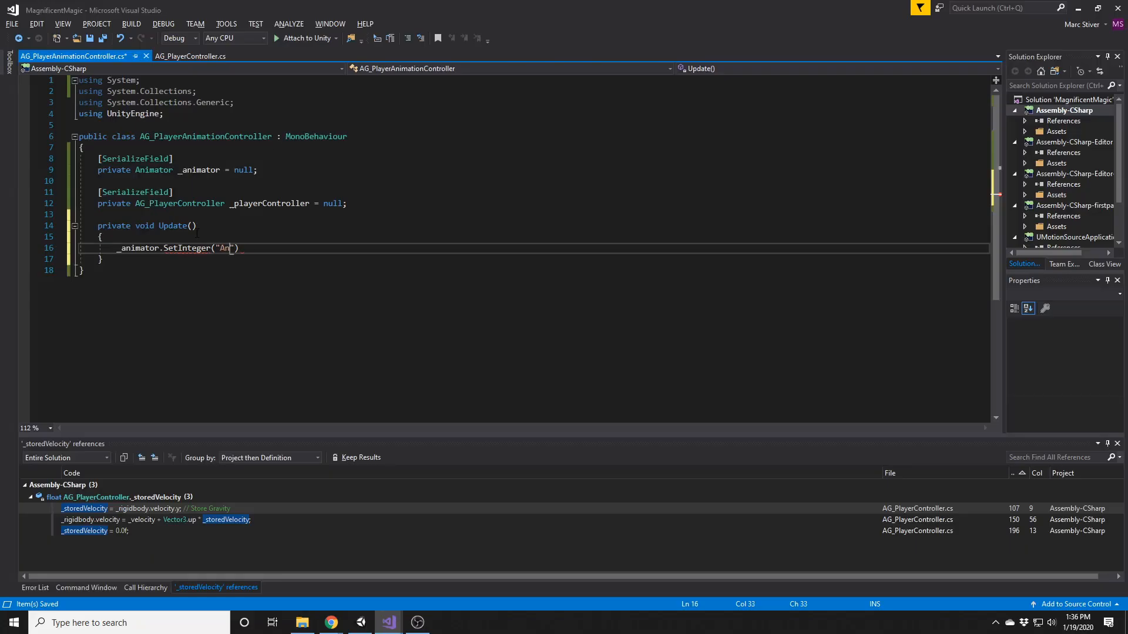
{"action": "type", "text": ", _playerController.A"}
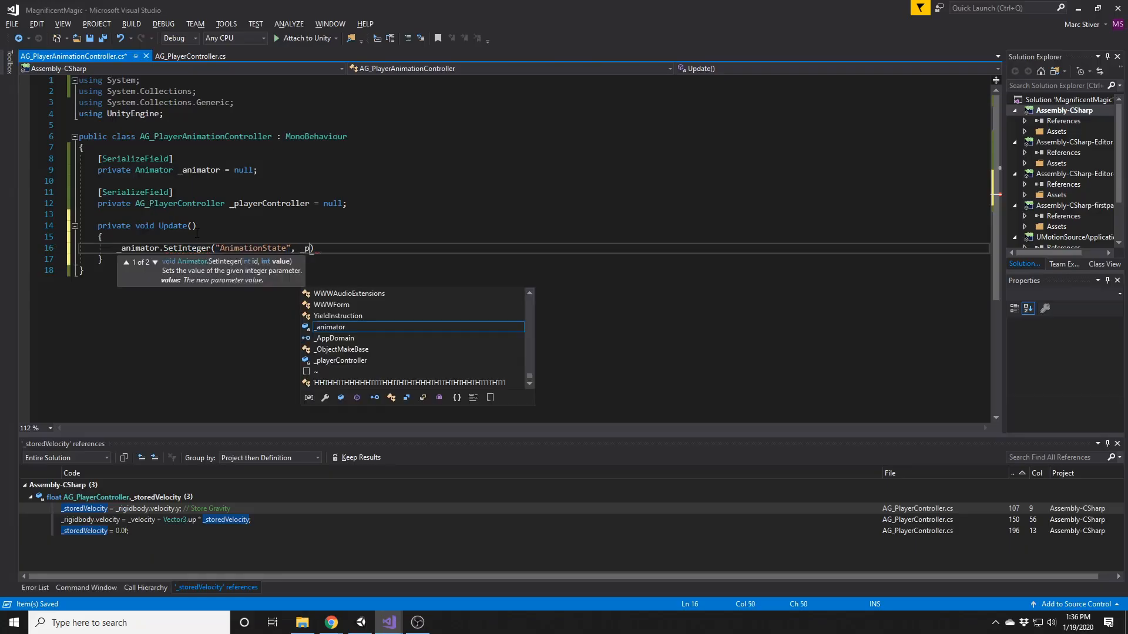
{"action": "type", "text": "ctiveState)"}
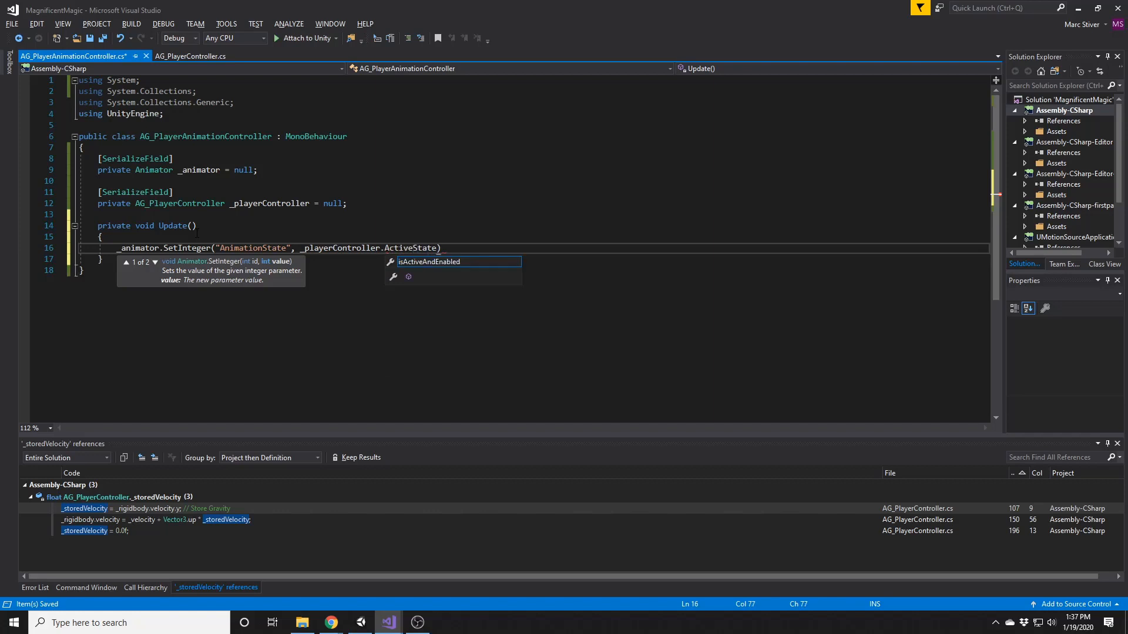
{"action": "type", "text": ";"}
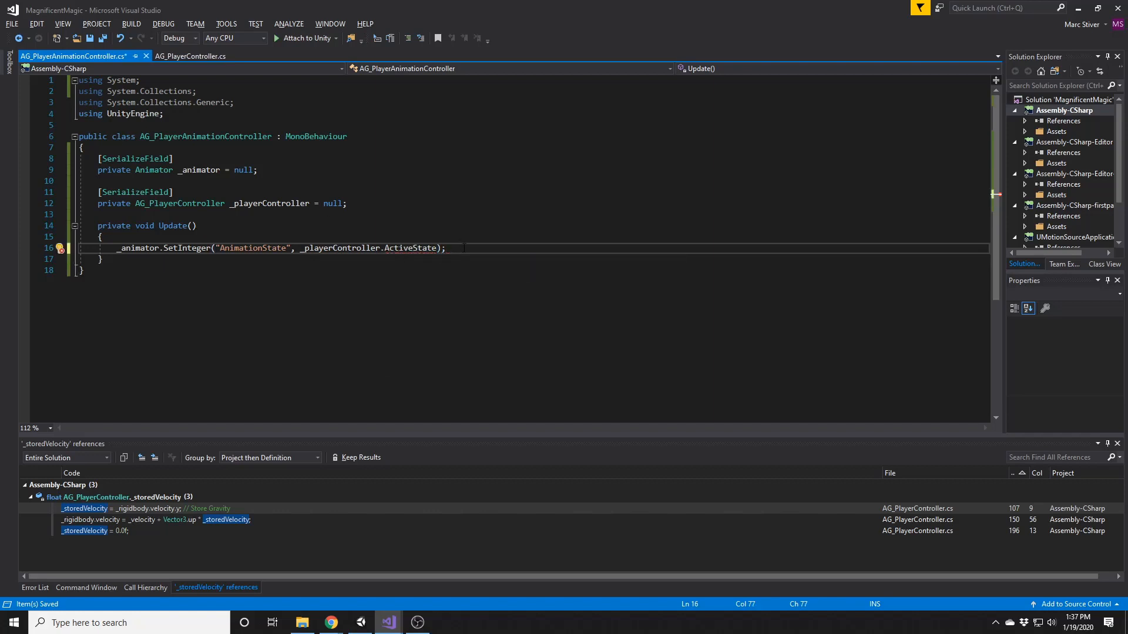
{"action": "key", "text": "ctrl+s"}
Step: In AG_PlayerController.cs, declare a public AG_ActionStateData property named ActiveState directly below the _activeState field
{"action": "left_click", "coordinate": [195, 56]}
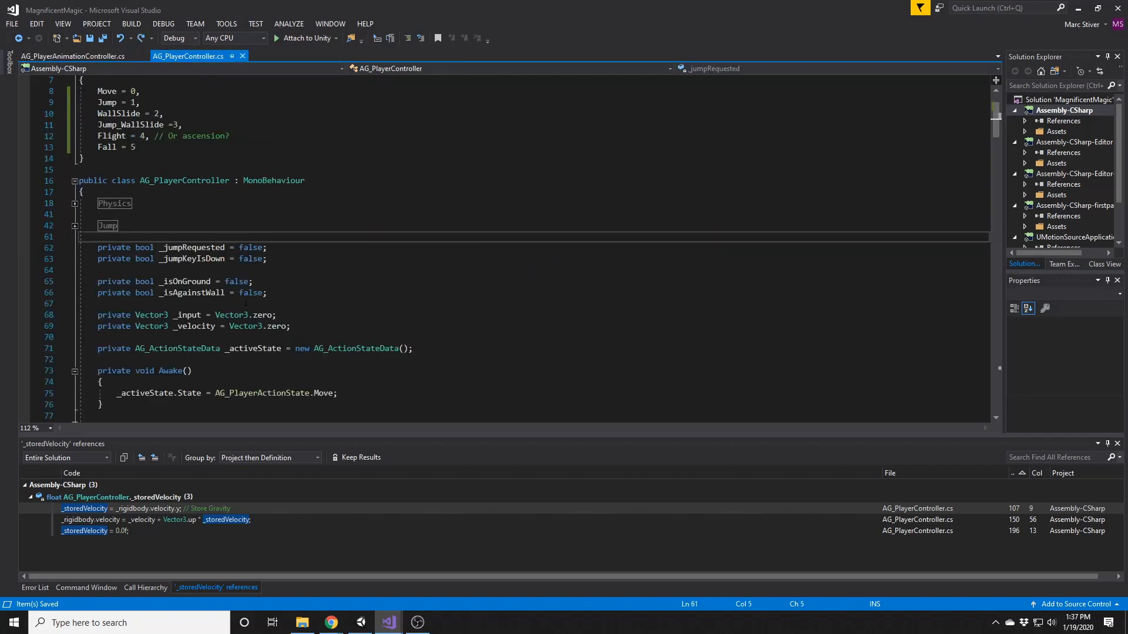
{"action": "scroll", "coordinate": [245, 303], "scroll_direction": "down", "scroll_amount": 2}
{"action": "left_click", "coordinate": [463, 281]}
{"action": "key", "text": "Down"}
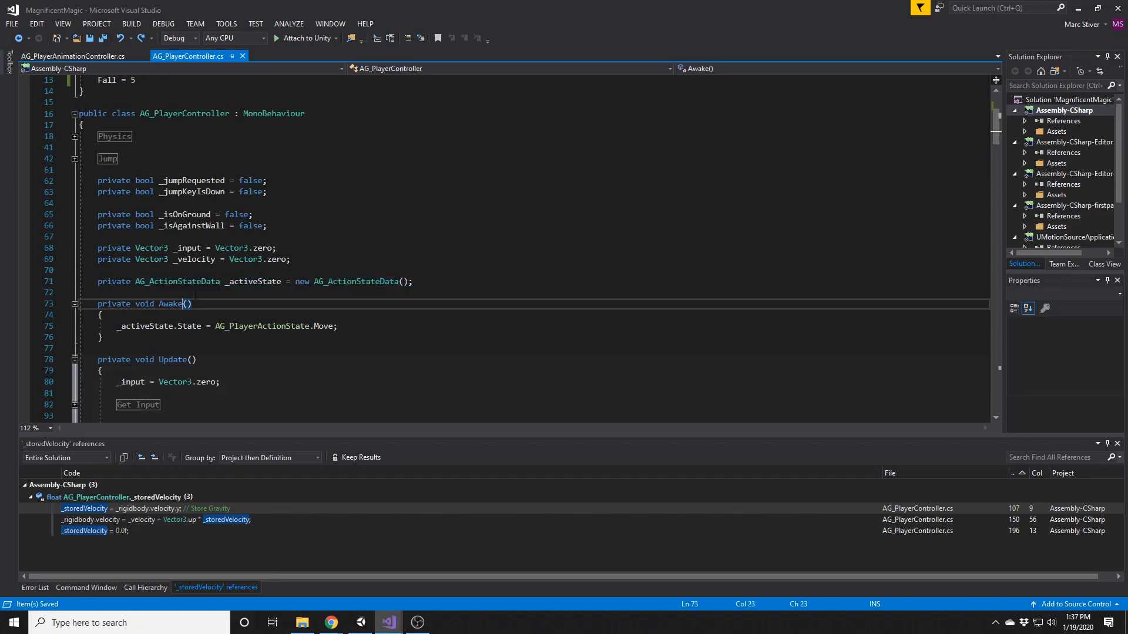
{"action": "key", "text": "Return"}
{"action": "key", "text": "Up"}
{"action": "type", "text": "pou"}
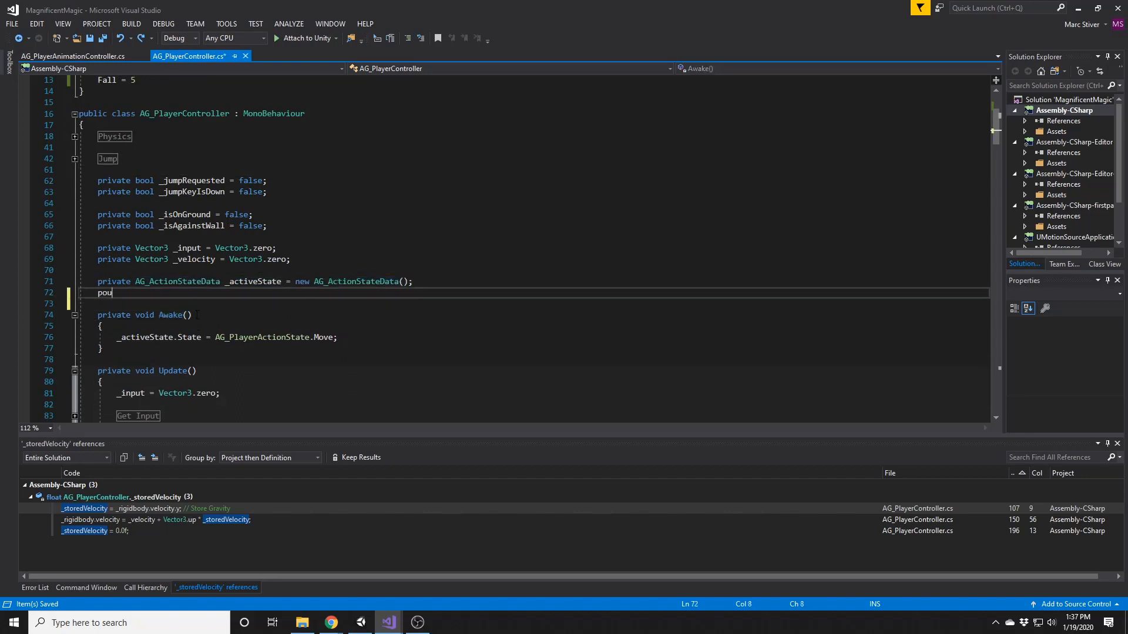
{"action": "type", "text": " AG_"}
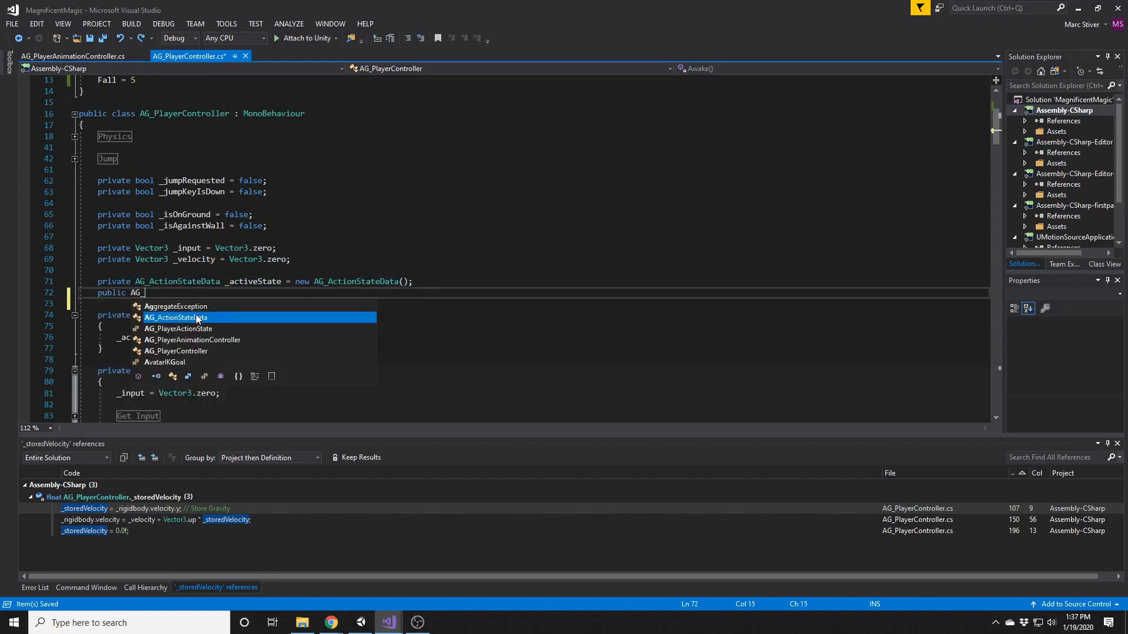
{"action": "type", "text": "AC"}
{"action": "type", "text": " Ac"}
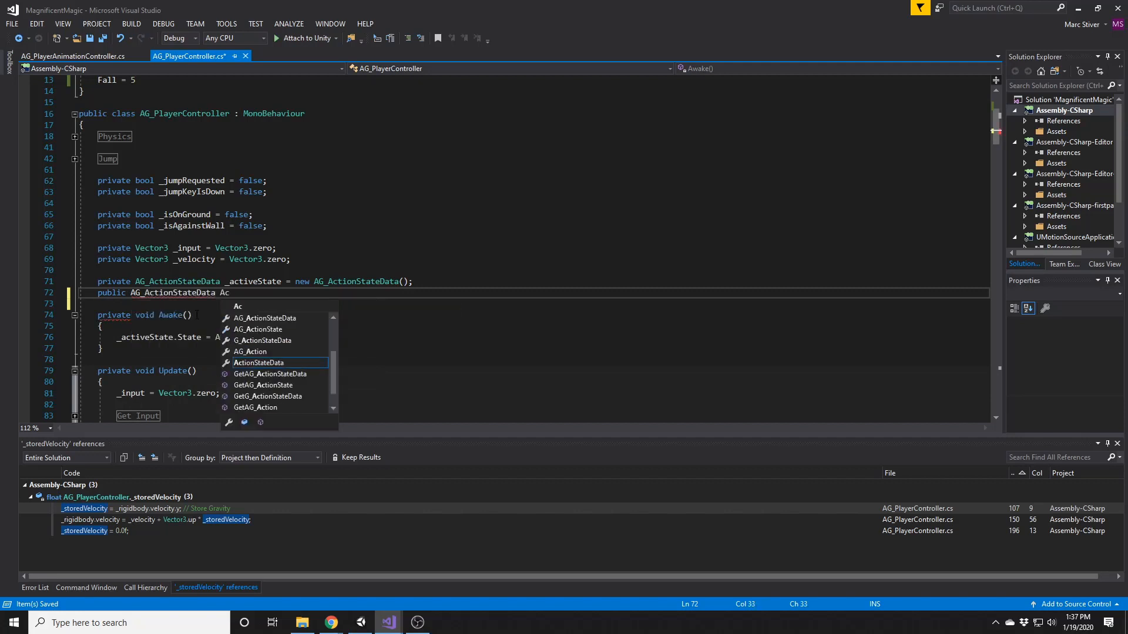
{"action": "type", "text": "tiveState"}
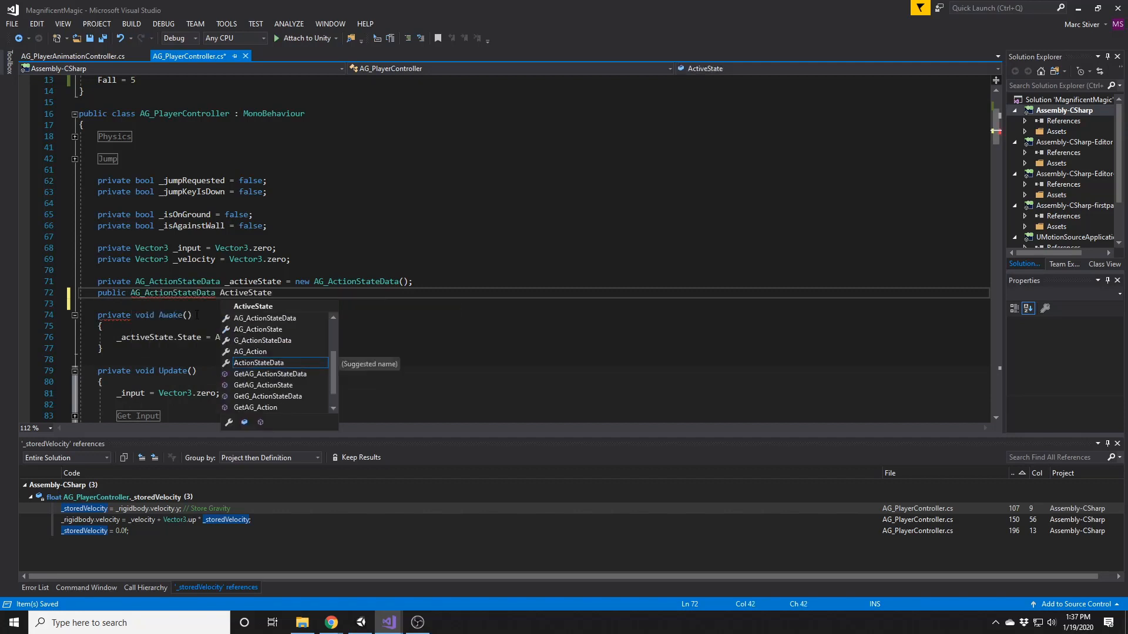
Step: Give the ActiveState property a get accessor that returns _activeState, save the script, and collapse the property
{"action": "key", "text": "Return"}
{"action": "type", "text": "{"}
{"action": "key", "text": "Return"}
{"action": "type", "text": "get"}
{"action": "key", "text": "Return"}
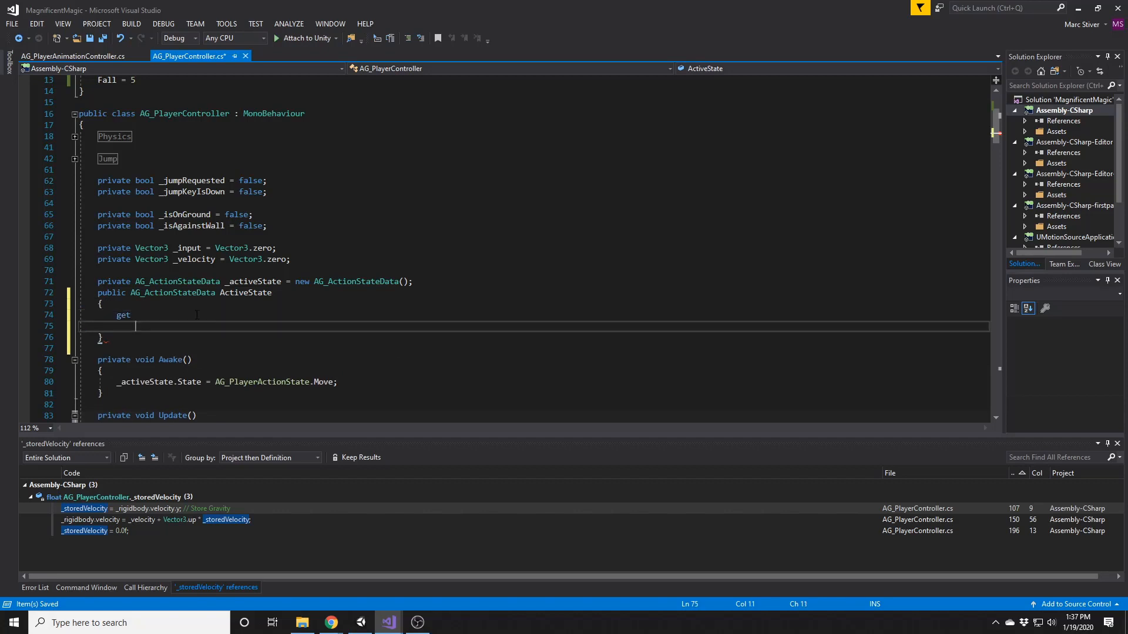
{"action": "type", "text": "{"}
{"action": "key", "text": "Return"}
{"action": "type", "text": "return _activeState;"}
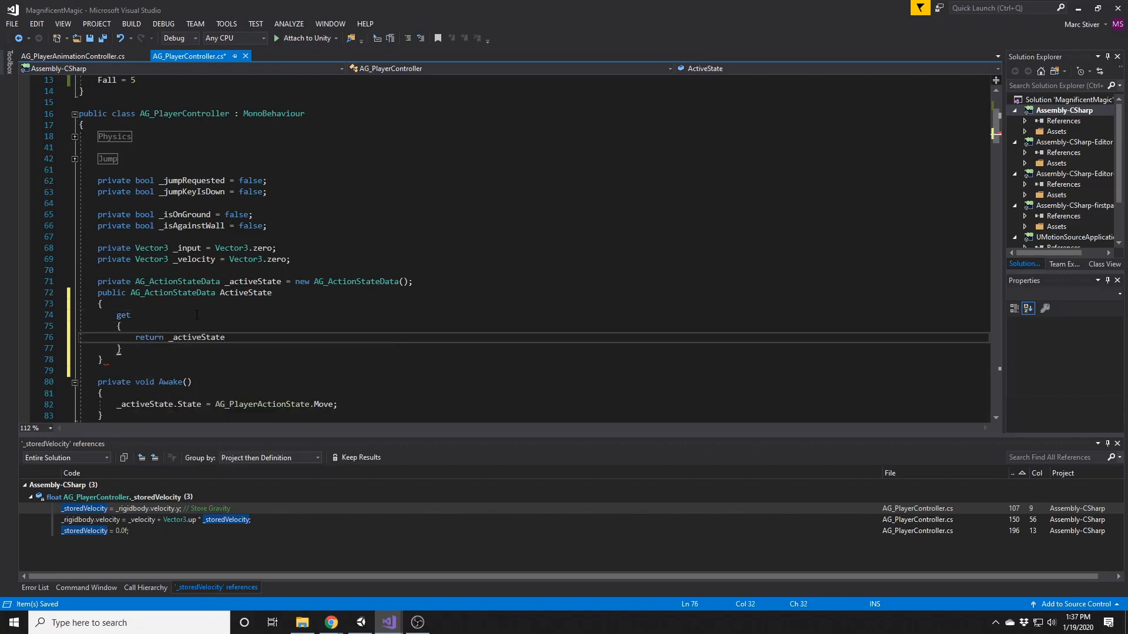
{"action": "key", "text": "ctrl+s"}
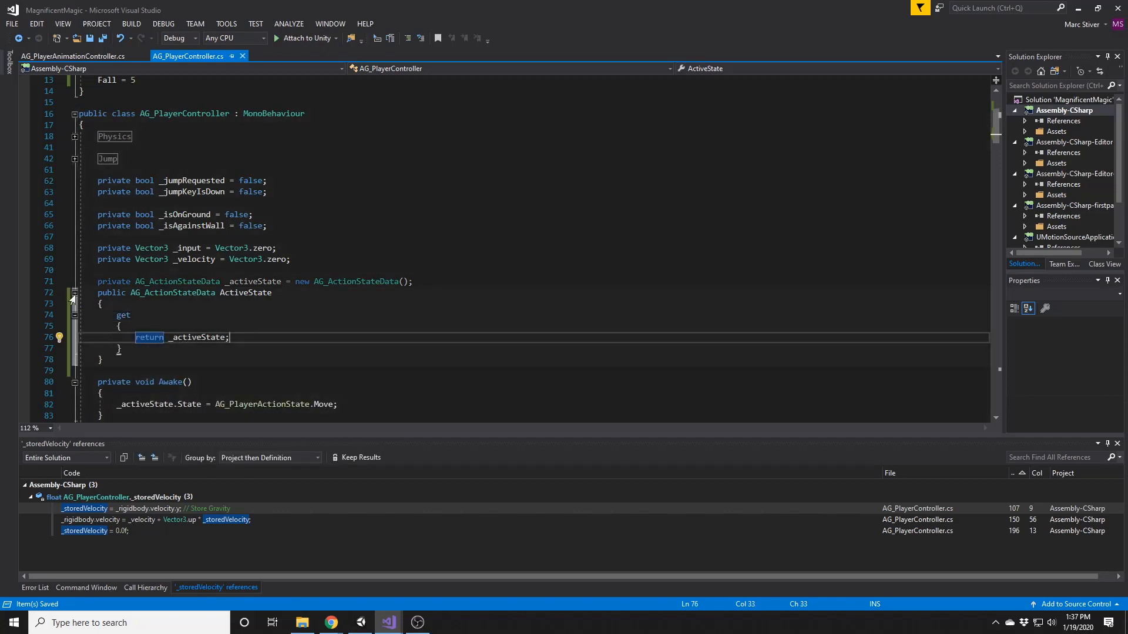
{"action": "left_click", "coordinate": [75, 293]}
Step: In AG_PlayerAnimationController.cs, change the SetInteger value to (int)_playerController.ActiveState.State and save
{"action": "key", "text": "ctrl+minus"}
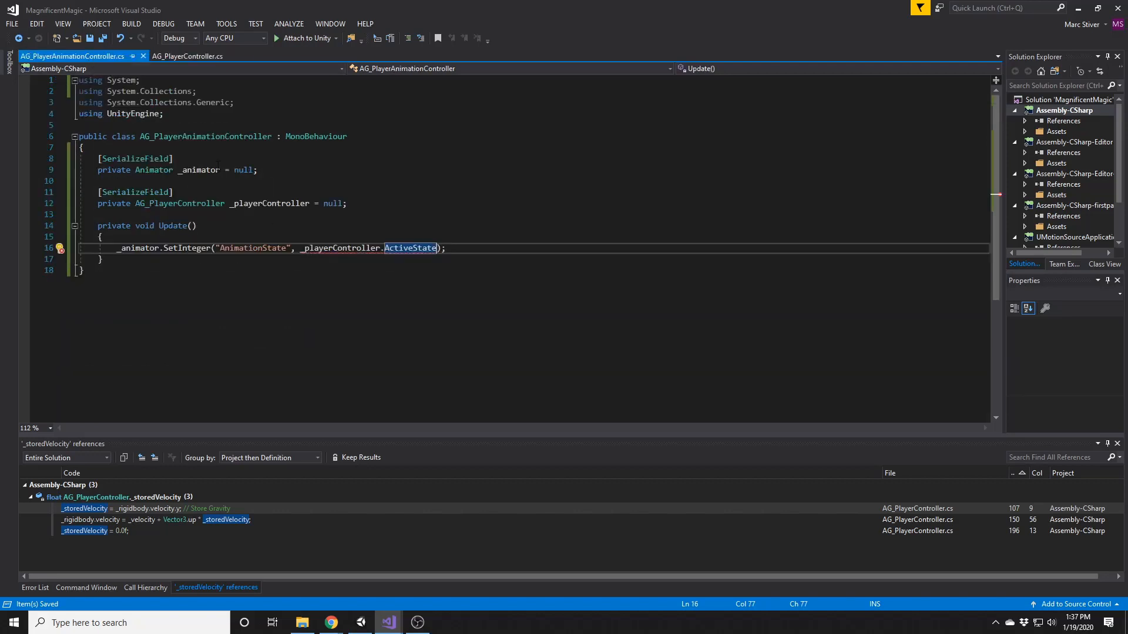
{"action": "type", "text": "."}
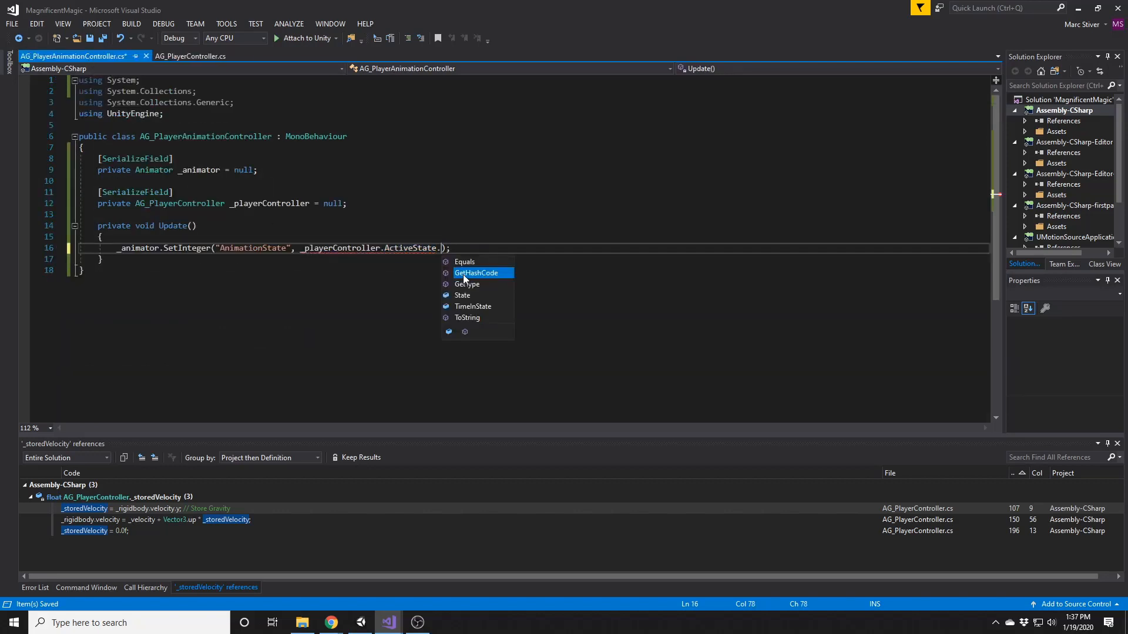
{"action": "type", "text": "St"}
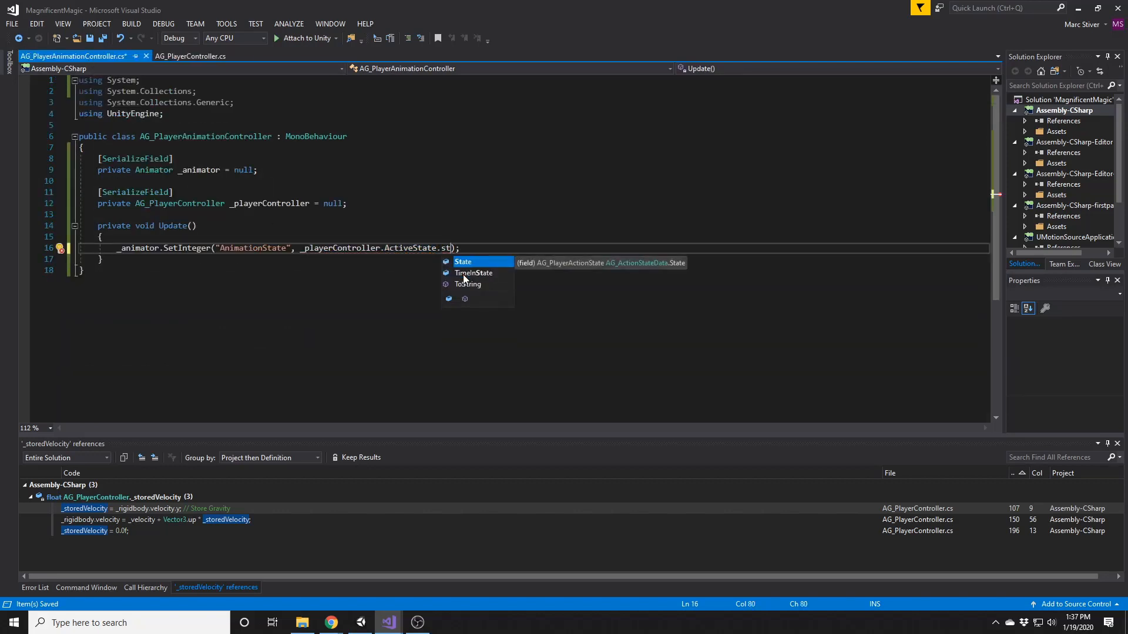
{"action": "key", "text": "Tab"}
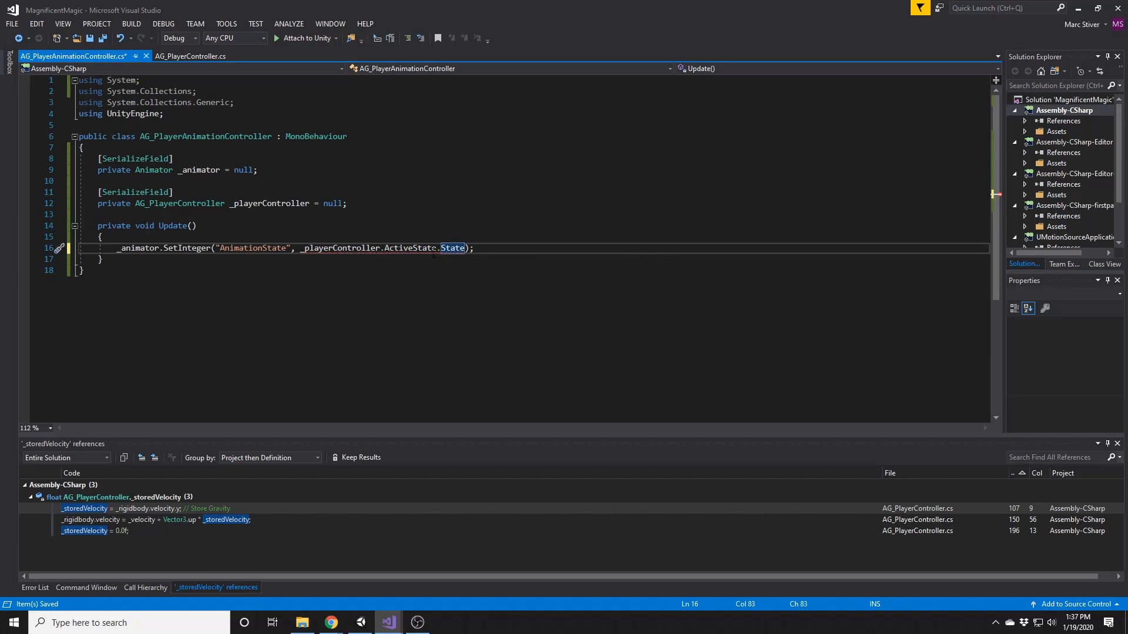
{"action": "left_click", "coordinate": [303, 251]}
{"action": "type", "text": "(int)"}
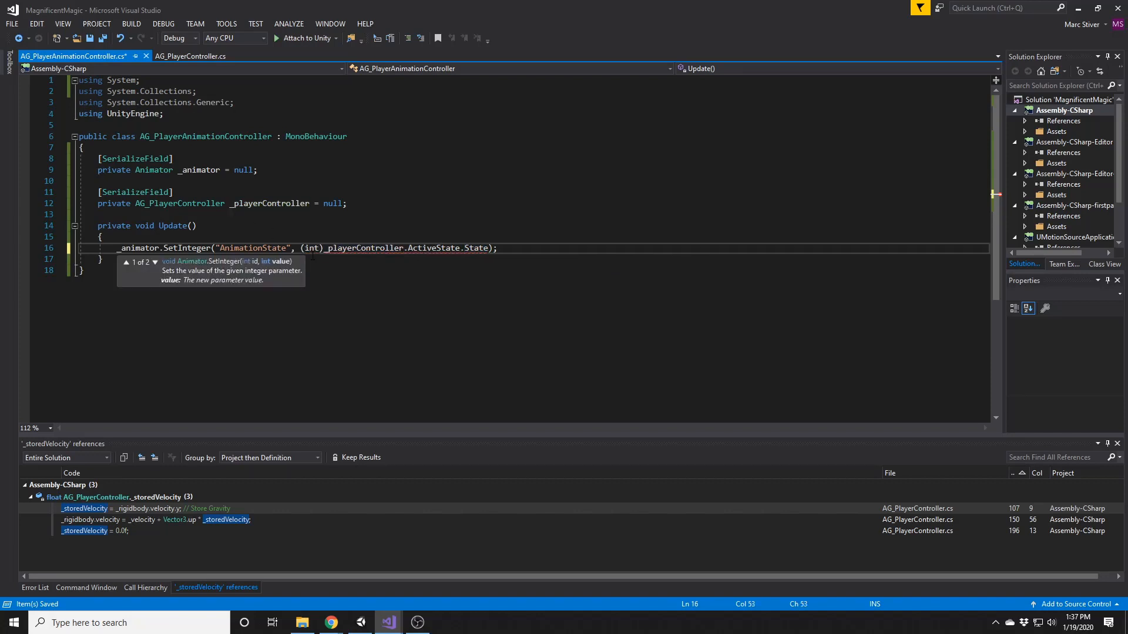
{"action": "key", "text": "End"}
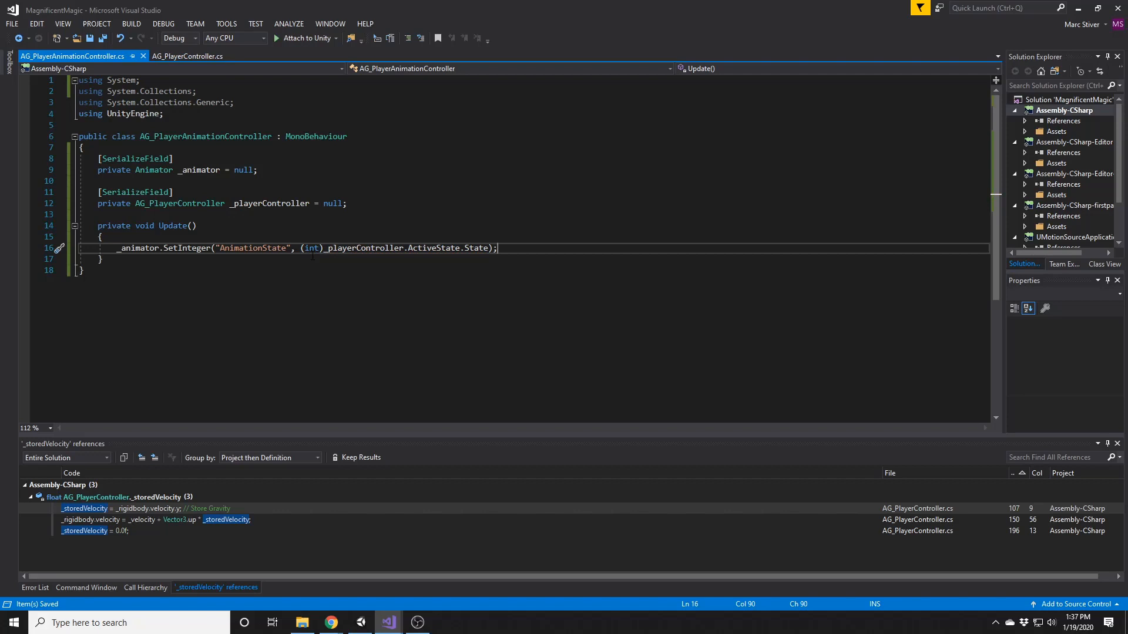
Step: Copy the AG_PlayerActionState entries, Move = 0 through Fall = 5, above the AG_PlayerAnimationController class declaration
{"action": "left_click", "coordinate": [183, 57]}
{"action": "left_click_drag", "start_coordinate": [140, 215], "coordinate": [97, 159]}
{"action": "left_click", "coordinate": [91, 58]}
{"action": "left_click", "coordinate": [160, 125]}
{"action": "key", "text": "Return"}
{"action": "key", "text": "Return"}
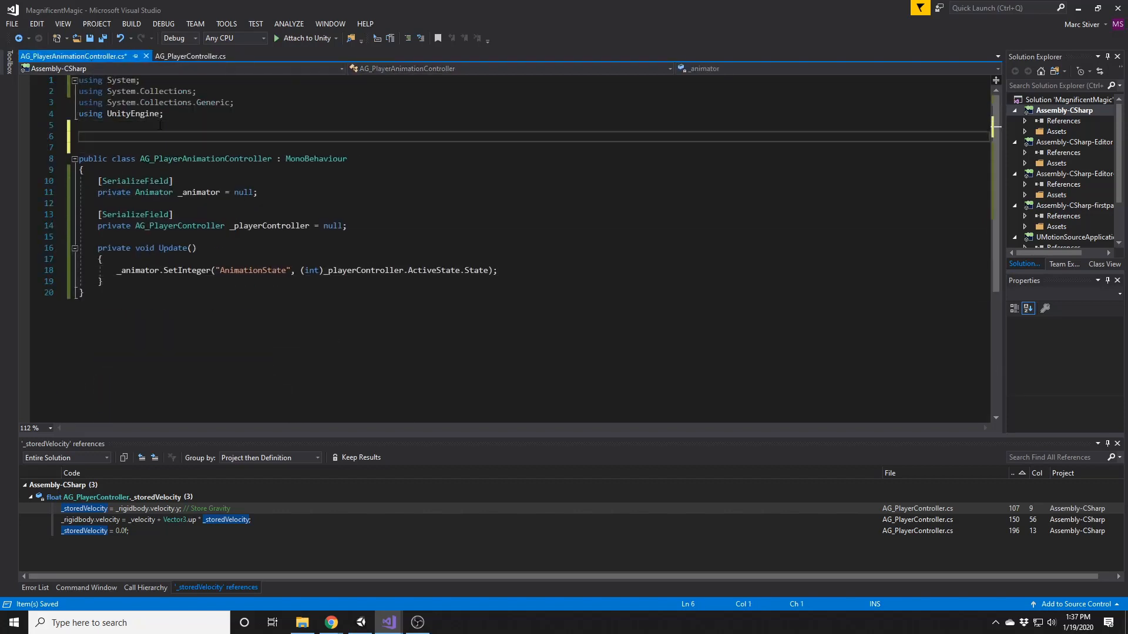
{"action": "type", "text": "Move = 0, Jump = 1, WallSlide = 2, Jump_WallSlide =3, Flight = 4, // Or ascension? Fall = 5"}
Step: Turn the copied state list into unindented comments with a space after each leading //
{"action": "left_click_drag", "start_coordinate": [150, 192], "coordinate": [81, 136]}
{"action": "left_click", "coordinate": [408, 38]}
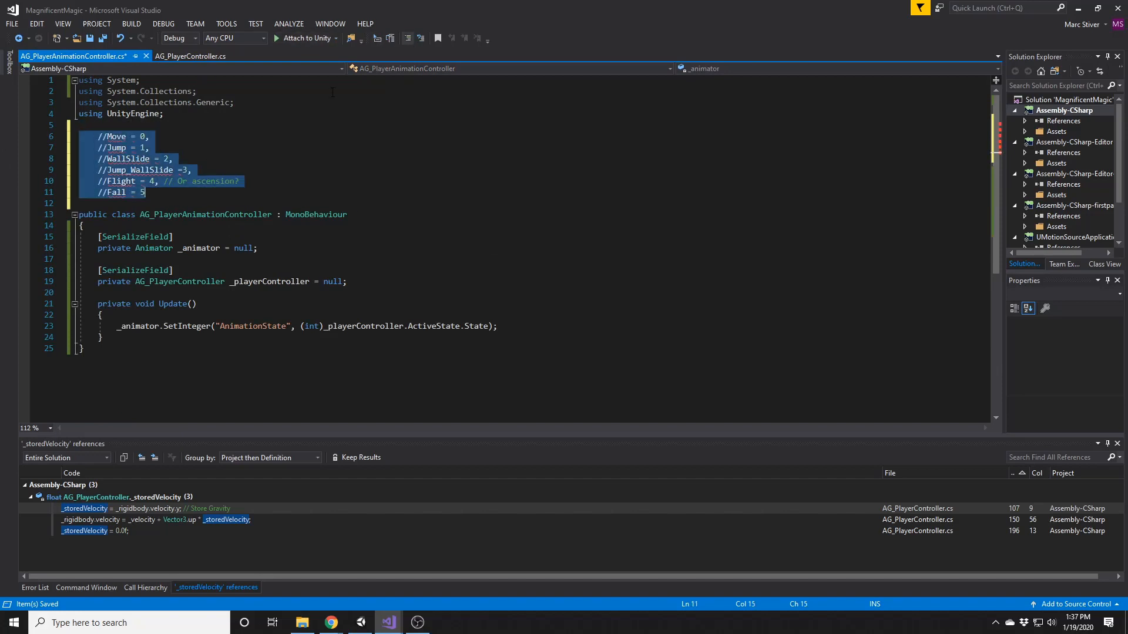
{"action": "left_click_drag", "start_coordinate": [148, 193], "coordinate": [84, 137]}
{"action": "key", "text": "shift+Tab"}
{"action": "key", "text": "ctrl+s"}
{"action": "left_click", "coordinate": [216, 183]}
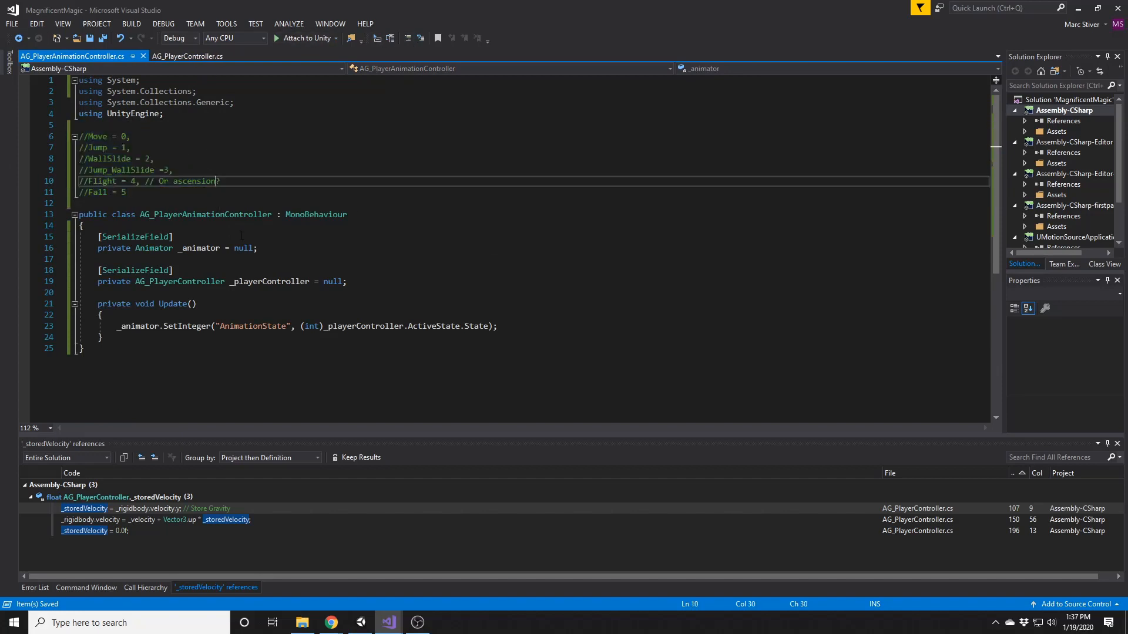
{"action": "left_click_drag", "start_coordinate": [89, 192], "coordinate": [89, 136], "text": "alt"}
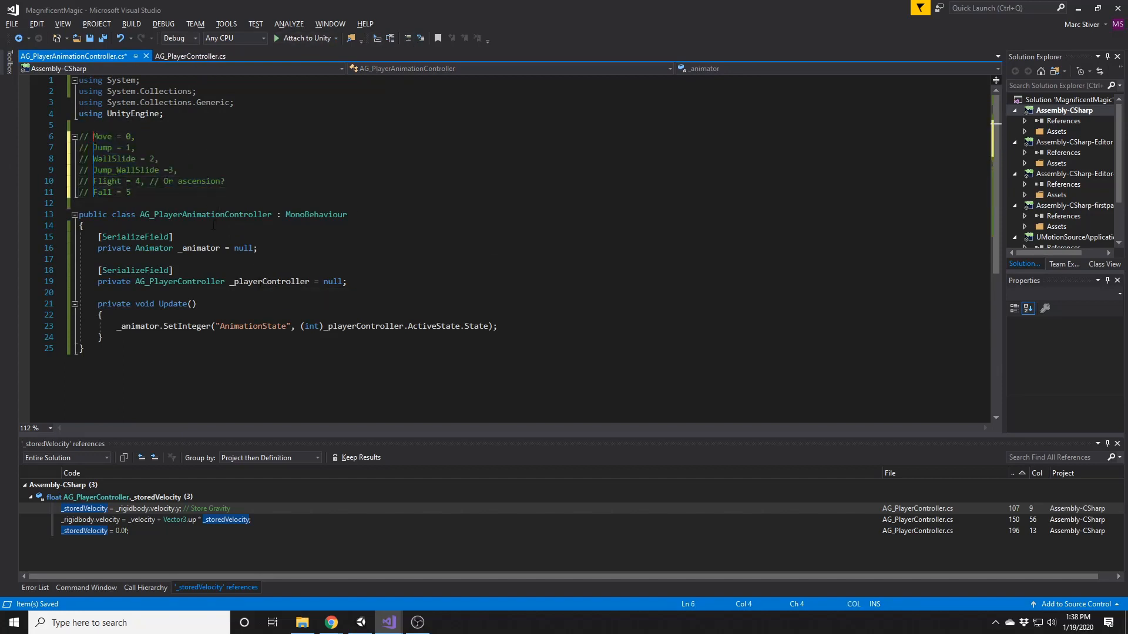
Step: Below the SetInteger call, add _animator.SetFloat("Move", _playerController.RigidBody.Velocity.Z); and save the script
{"action": "left_click", "coordinate": [506, 326]}
{"action": "key", "text": "Return"}
{"action": "type", "text": "_animator.setfl"}
{"action": "type", "text": "(\"Move\", "}
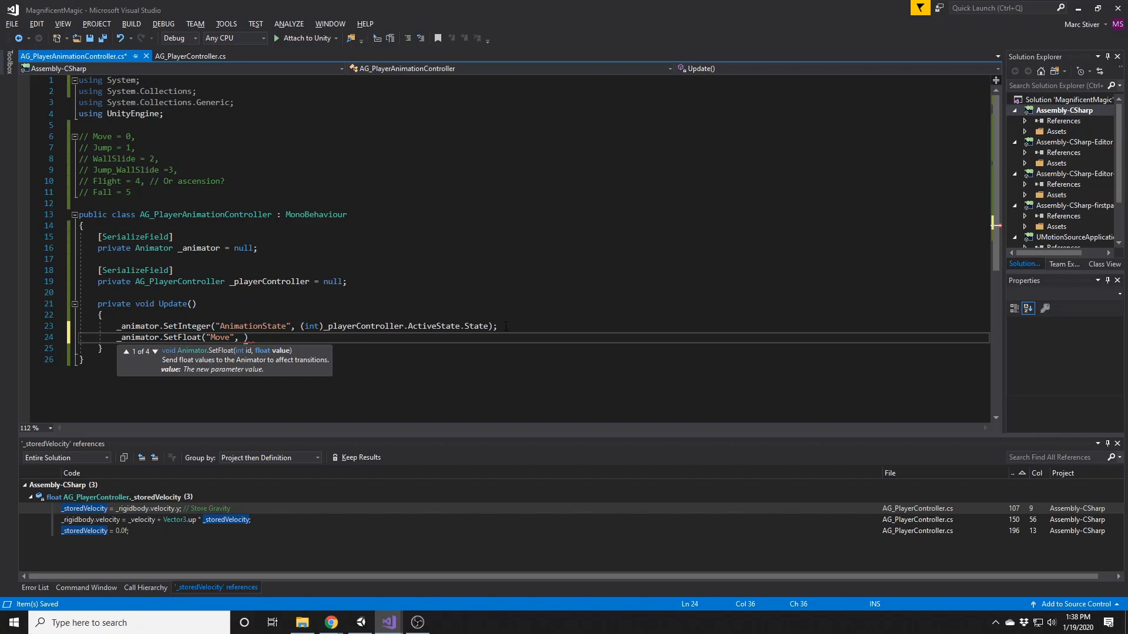
{"action": "type", "text": "_playerController."}
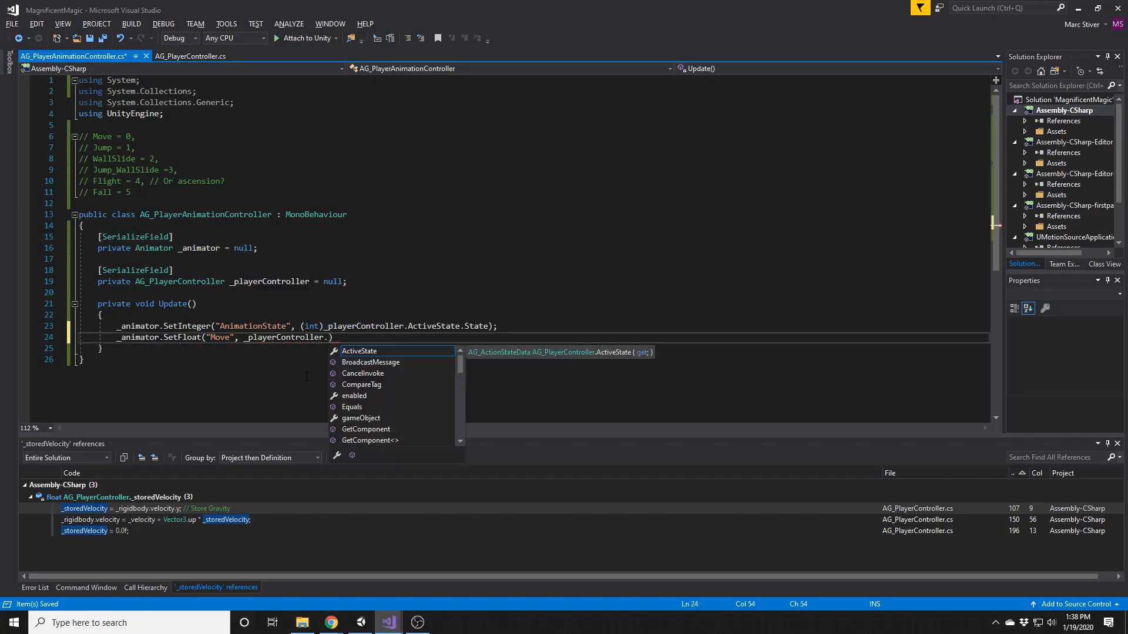
{"action": "type", "text": "RigidBody"}
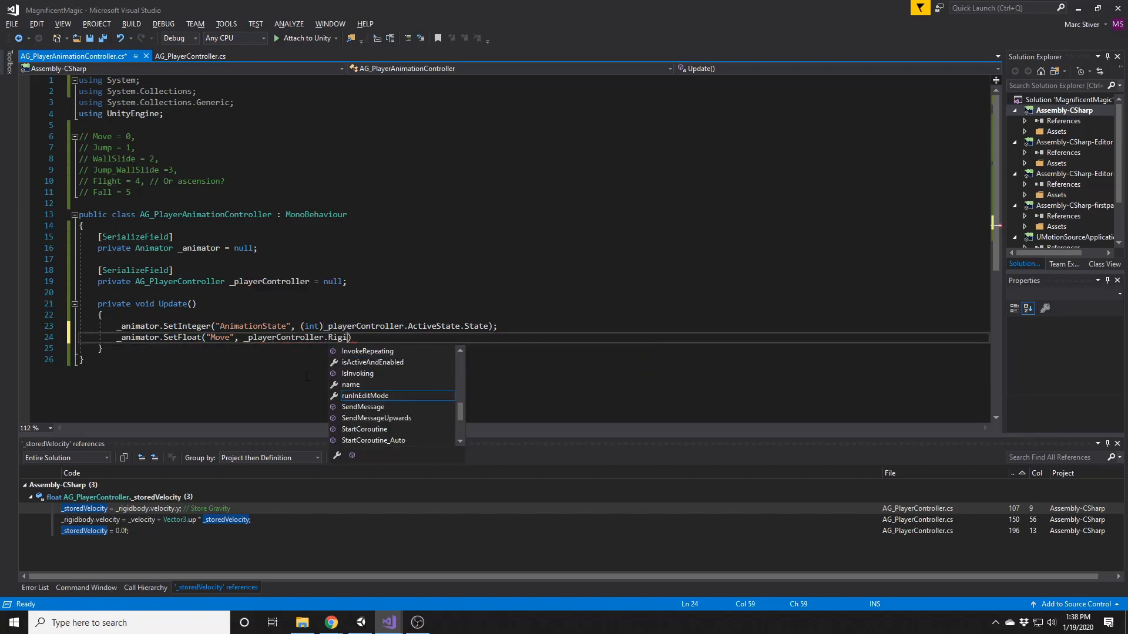
{"action": "type", "text": ".Velocity"}
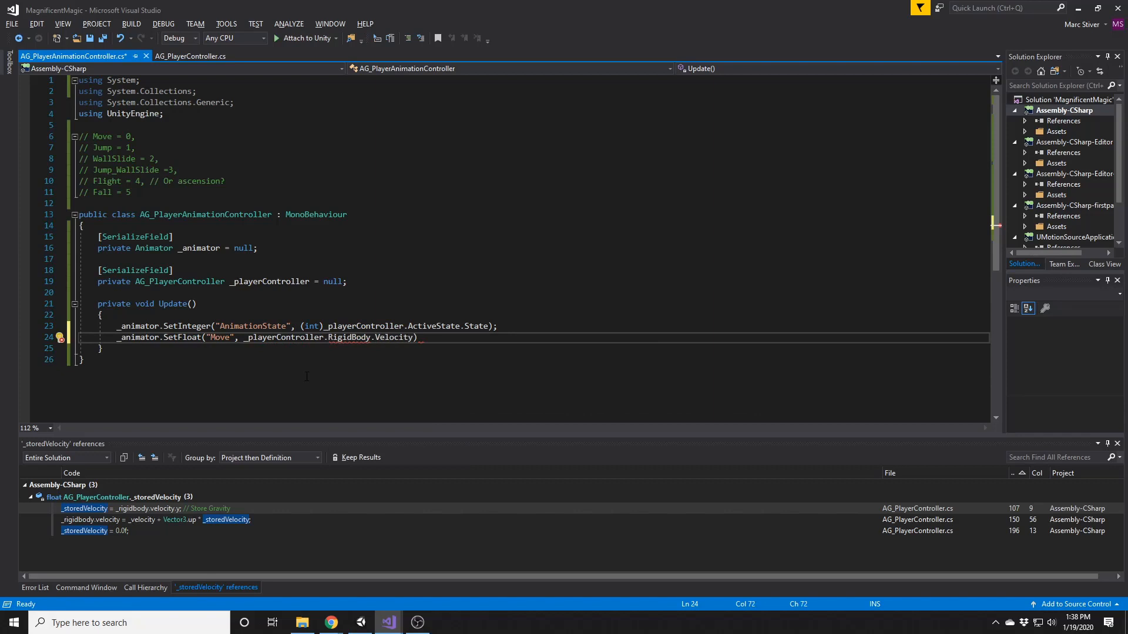
{"action": "type", "text": ".Z"}
{"action": "type", "text": ";"}
{"action": "key", "text": "ctrl+s"}
Step: Duplicate the serialized _playerController field declaration between the original and the Update method in AG_PlayerAnimationController.cs
{"action": "left_click", "coordinate": [176, 56]}
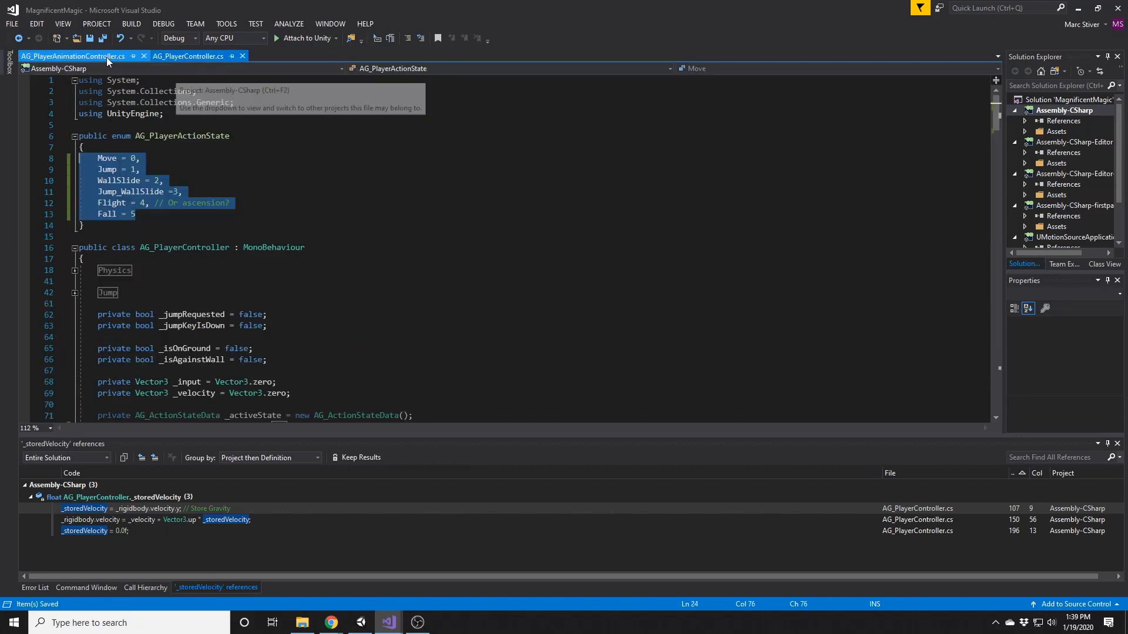
{"action": "left_click", "coordinate": [107, 56]}
{"action": "left_click_drag", "start_coordinate": [348, 281], "coordinate": [13, 274]}
{"action": "key", "text": "ctrl+c"}
{"action": "left_click", "coordinate": [99, 294]}
{"action": "key", "text": "Return"}
{"action": "key", "text": "Return"}
{"action": "key", "text": "Up"}
{"action": "key", "text": "ctrl+v"}
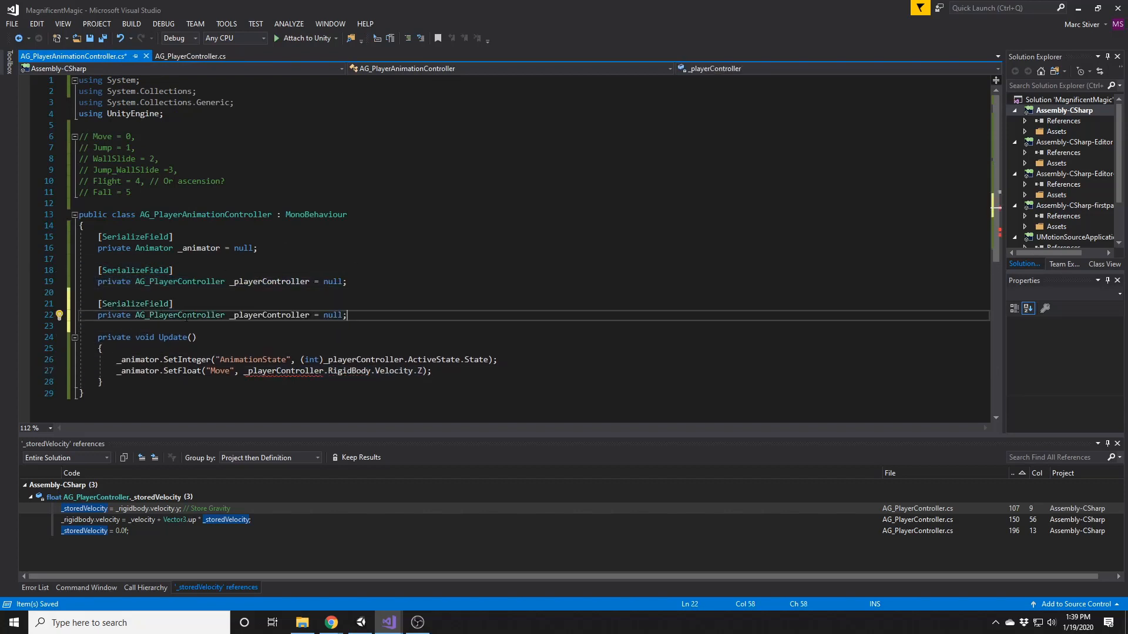
Step: Change the duplicated _playerController field's type to Rigidbody and its name to _rigidbody
{"action": "double_click", "coordinate": [183, 315]}
{"action": "type", "text": "Rigidbody"}
{"action": "key", "text": "Tab"}
{"action": "double_click", "coordinate": [184, 315]}
{"action": "type", "text": "_rigidbody"}
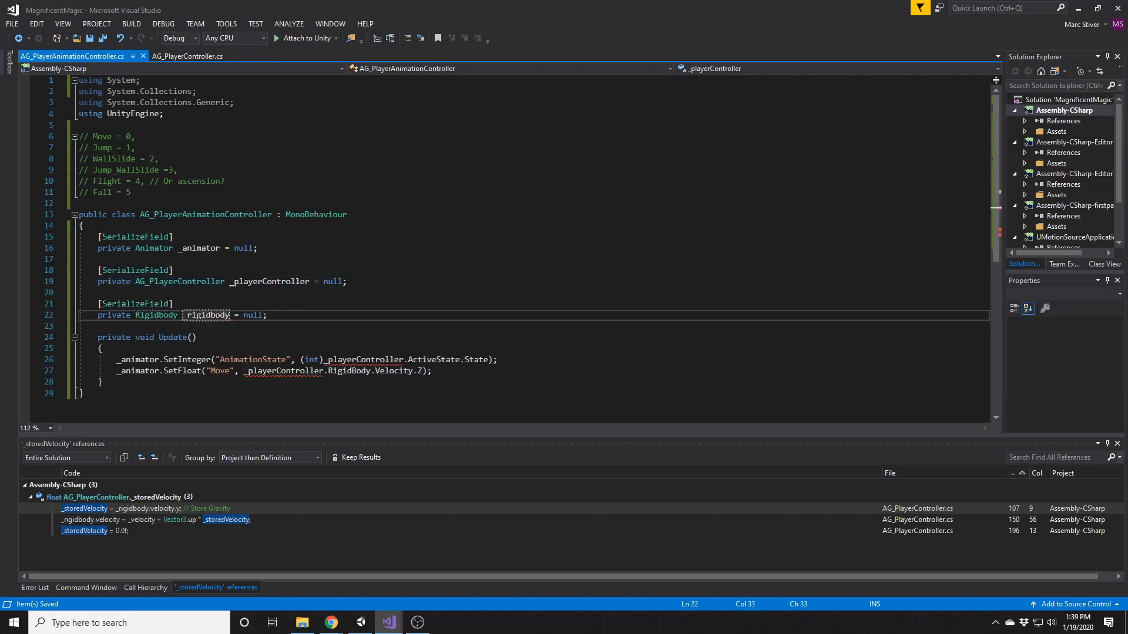
Step: Change the SetFloat "Move" value to _rigidbody.velocity.z and save the script
{"action": "double_click", "coordinate": [185, 315]}
{"action": "key", "text": "ctrl+c"}
{"action": "left_click_drag", "start_coordinate": [244, 371], "coordinate": [371, 372]}
{"action": "key", "text": "ctrl+v"}
{"action": "type", "text": "v"}
{"action": "left_click_drag", "start_coordinate": [296, 371], "coordinate": [338, 338]}
{"action": "type", "text": "z"}
{"action": "key", "text": "ctrl+s"}
{"action": "left_click", "coordinate": [413, 374]}
{"action": "scroll", "coordinate": [413, 374], "scroll_direction": "down", "scroll_amount": 1}
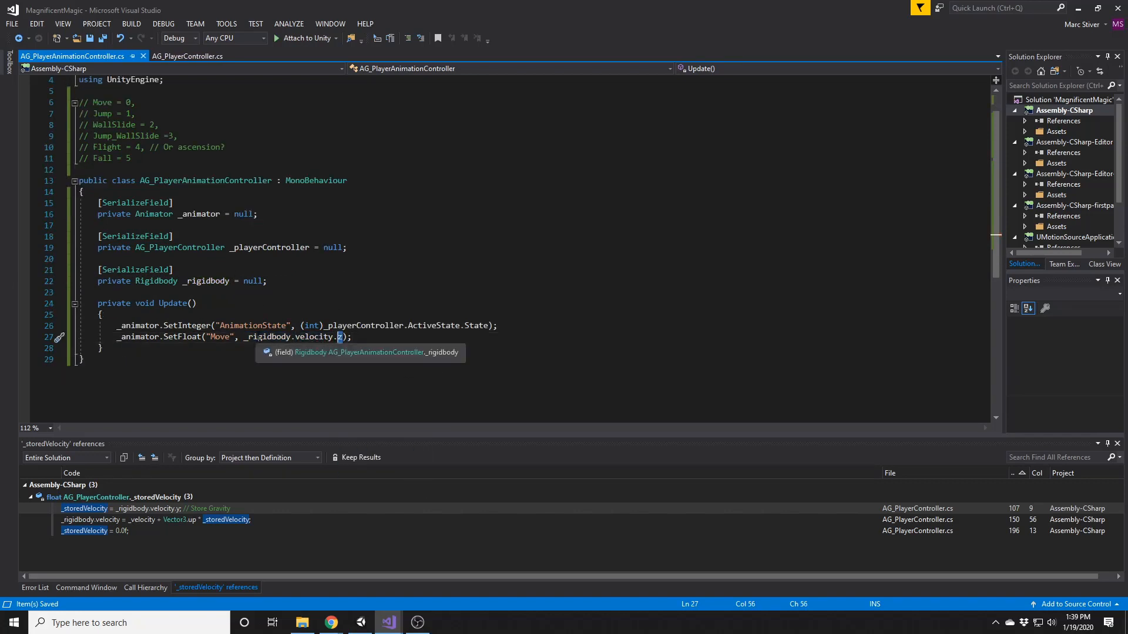
Step: In AG_PlayerController.cs, declare a public float MovementSpeed directly below the _movementSpeed field
{"action": "left_click", "coordinate": [369, 339]}
{"action": "type", "text": "/"}
{"action": "key", "text": "ctrl+s"}
{"action": "left_click", "coordinate": [190, 57]}
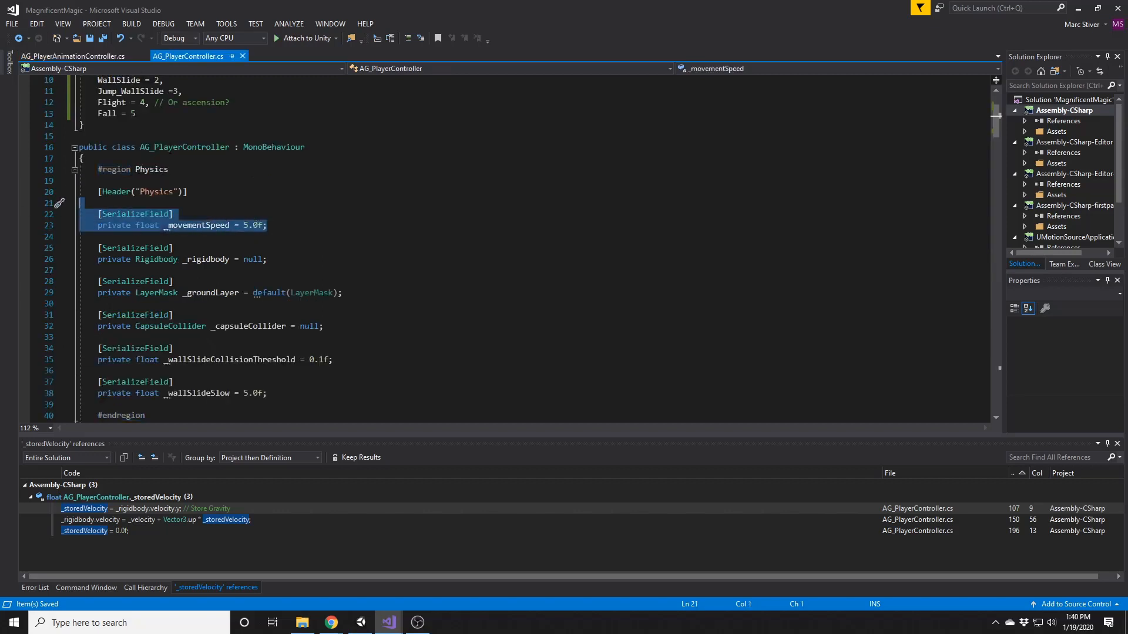
{"action": "left_click", "coordinate": [280, 227]}
{"action": "key", "text": "Return"}
{"action": "type", "text": "public float MovementSpeed"}
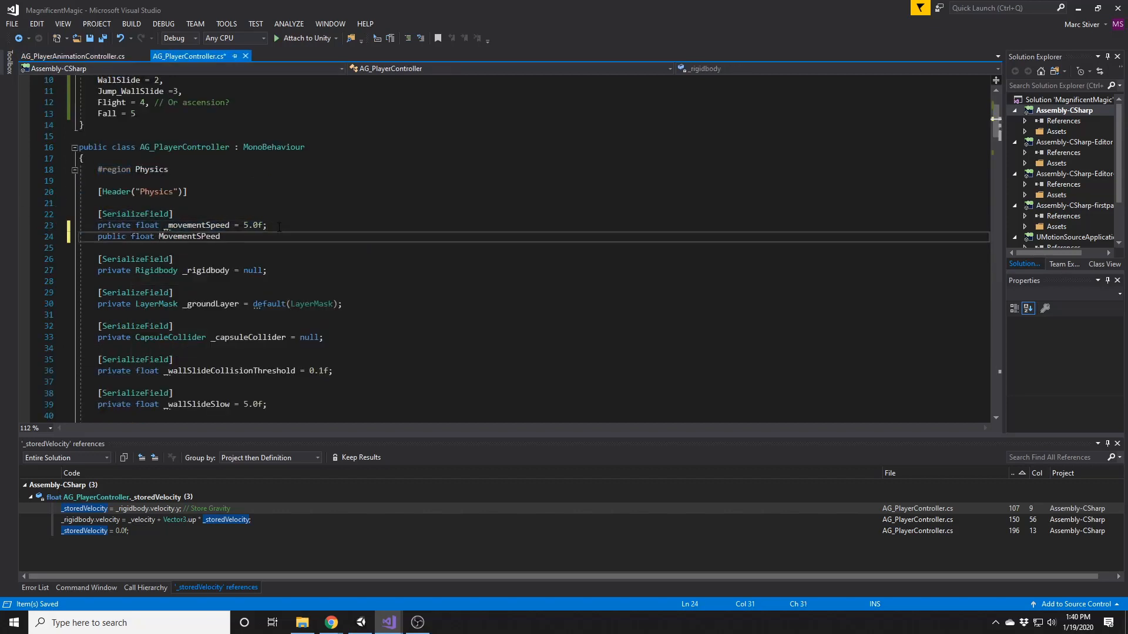
Step: Give MovementSpeed a getter that returns _movementSpeed, save the script and collapse the property
{"action": "key", "text": "Return"}
{"action": "type", "text": "{"}
{"action": "key", "text": "Return"}
{"action": "type", "text": "get"}
{"action": "key", "text": "Return"}
{"action": "type", "text": "{"}
{"action": "key", "text": "Return"}
{"action": "type", "text": "return _movementSpeed;"}
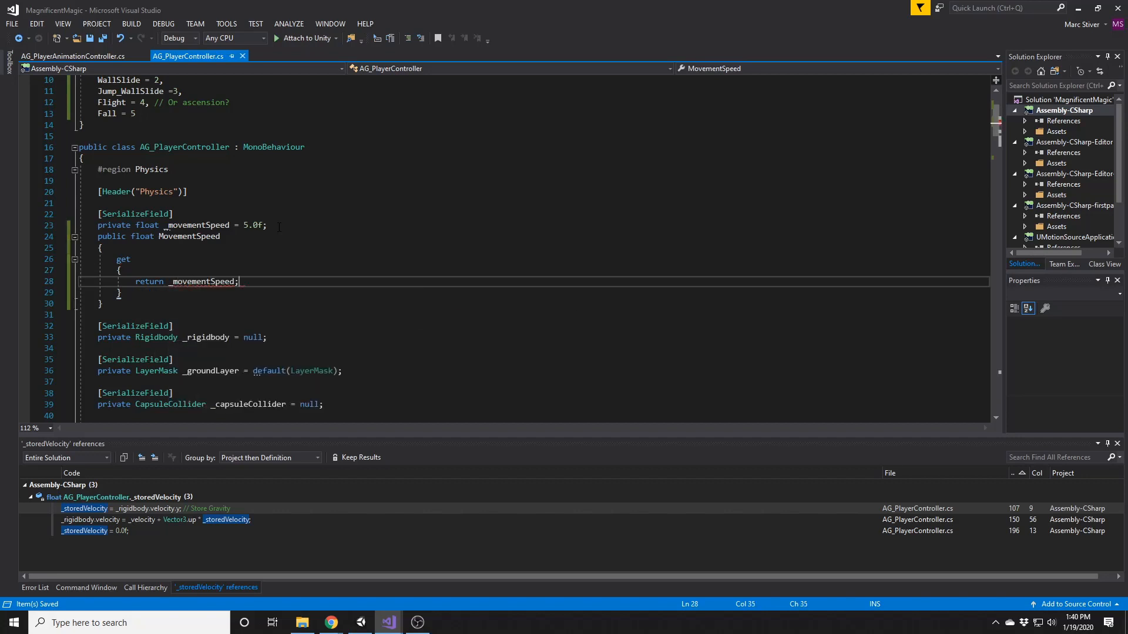
{"action": "key", "text": "ctrl+s"}
{"action": "left_click", "coordinate": [74, 237]}
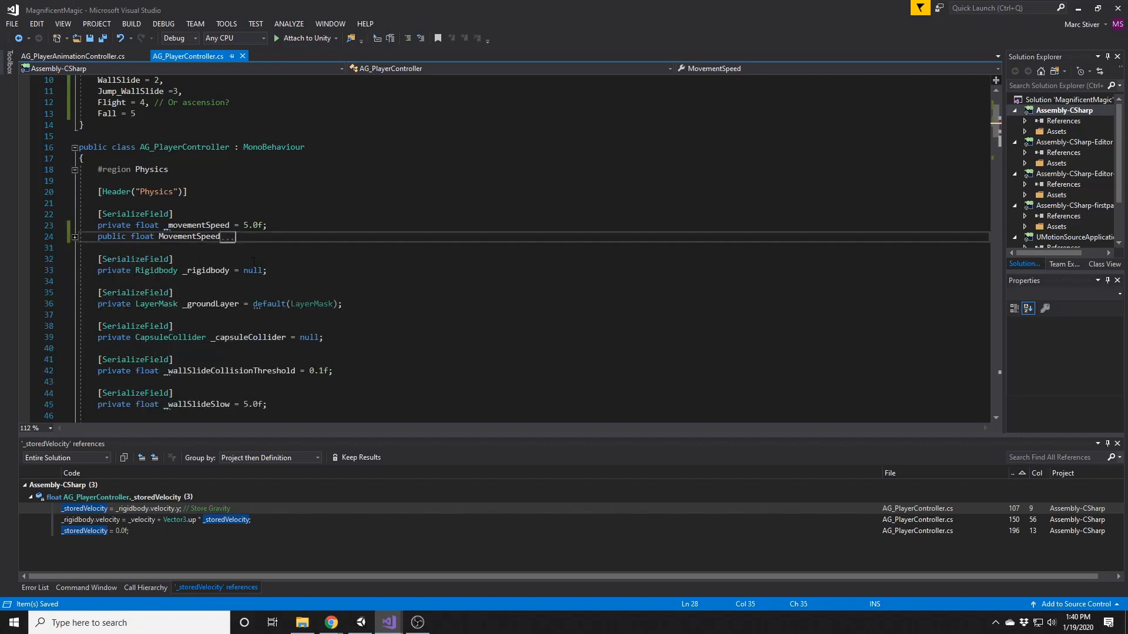
Step: In AG_PlayerAnimationController.cs, divide the "Move" value by _playerController.MovementSpeed, append the comment // 0 -> 1 and save
{"action": "left_click", "coordinate": [73, 56]}
{"action": "left_click", "coordinate": [342, 338]}
{"action": "type", "text": "/ _playerController.MovementSpeed); // 0 -> 1"}
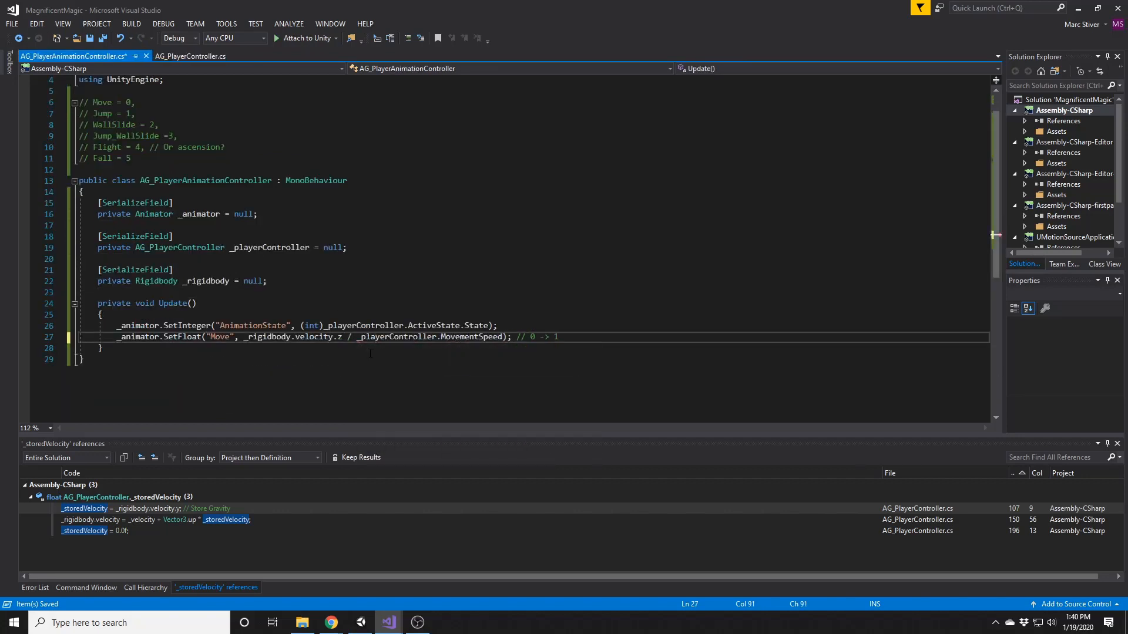
{"action": "key", "text": "ctrl+s"}
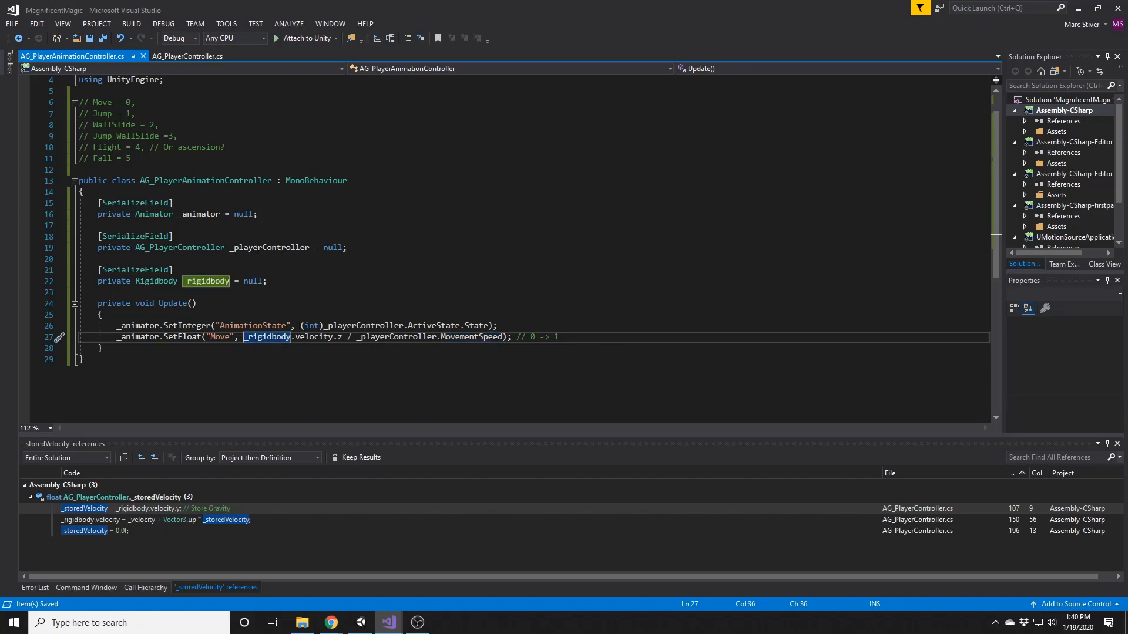
Step: Replace the z component in the SetFloat "Move" value so it uses _rigidbody.velocity.magnitude
{"action": "left_click", "coordinate": [329, 293]}
{"action": "double_click", "coordinate": [471, 338]}
{"action": "left_click_drag", "start_coordinate": [343, 337], "coordinate": [338, 338]}
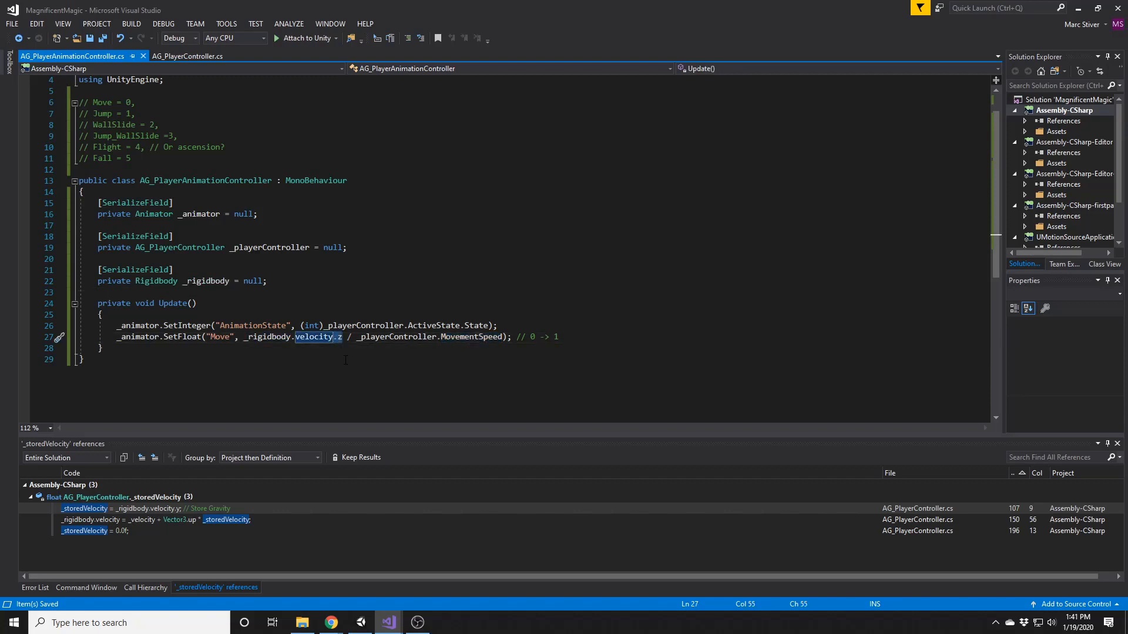
{"action": "type", "text": "mag"}
{"action": "key", "text": "Tab"}
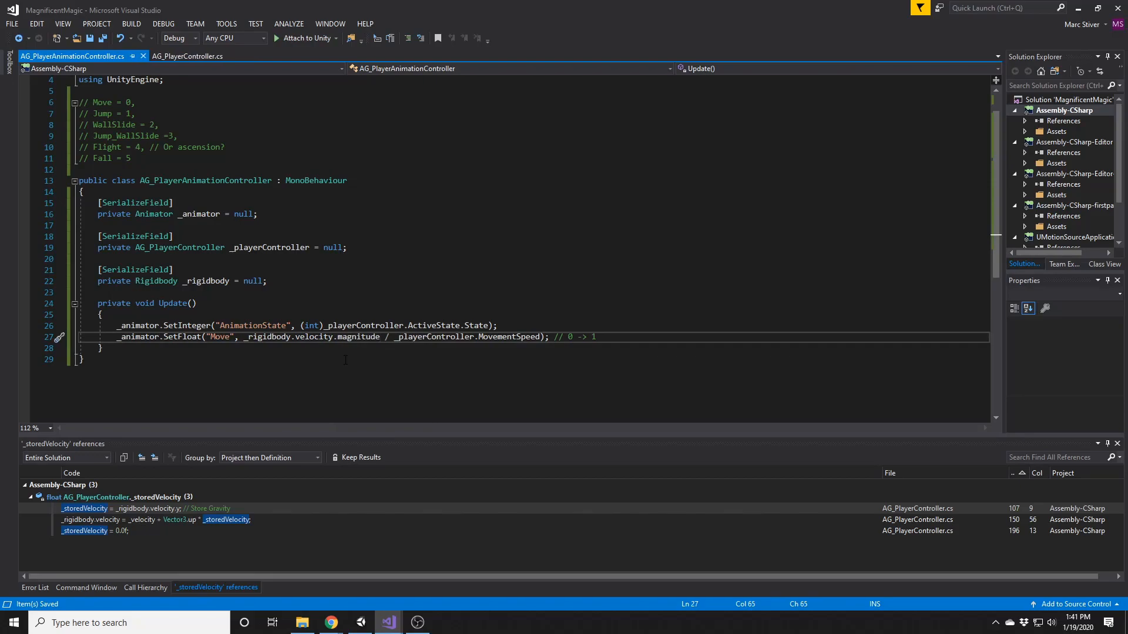
Step: Switch to Unity, play TestScene and run the character around in all directions to check its movement animation
{"action": "key", "text": "alt+Tab"}
{"action": "left_click", "coordinate": [535, 34]}
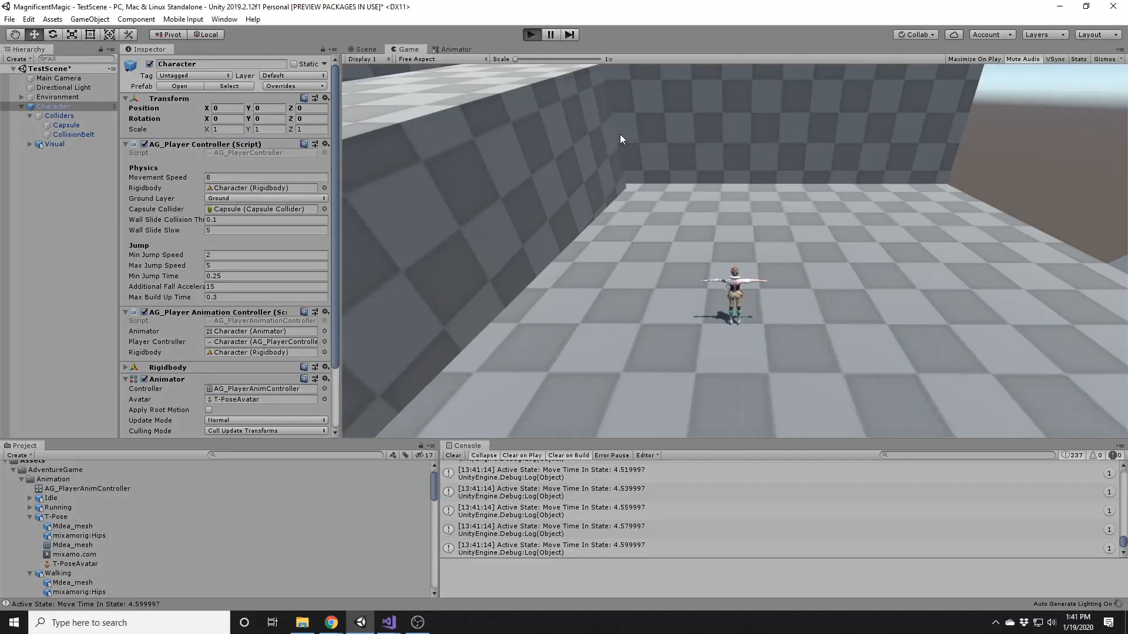
{"action": "key", "text": "w"}
{"action": "key", "text": "d"}
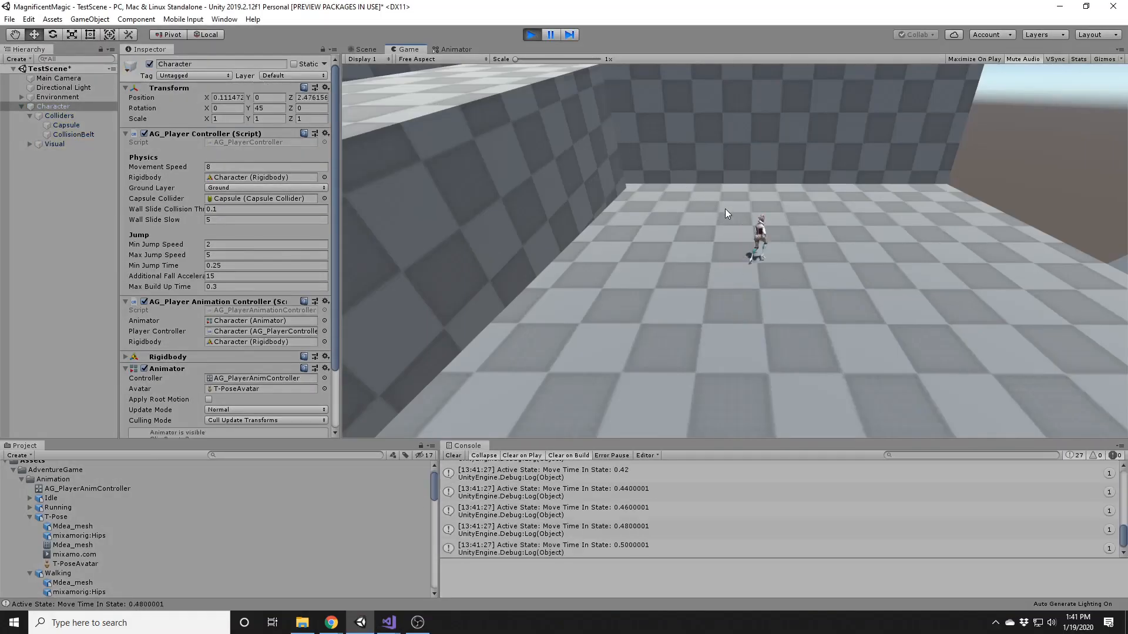
{"action": "key", "text": "s"}
{"action": "key", "text": "a"}
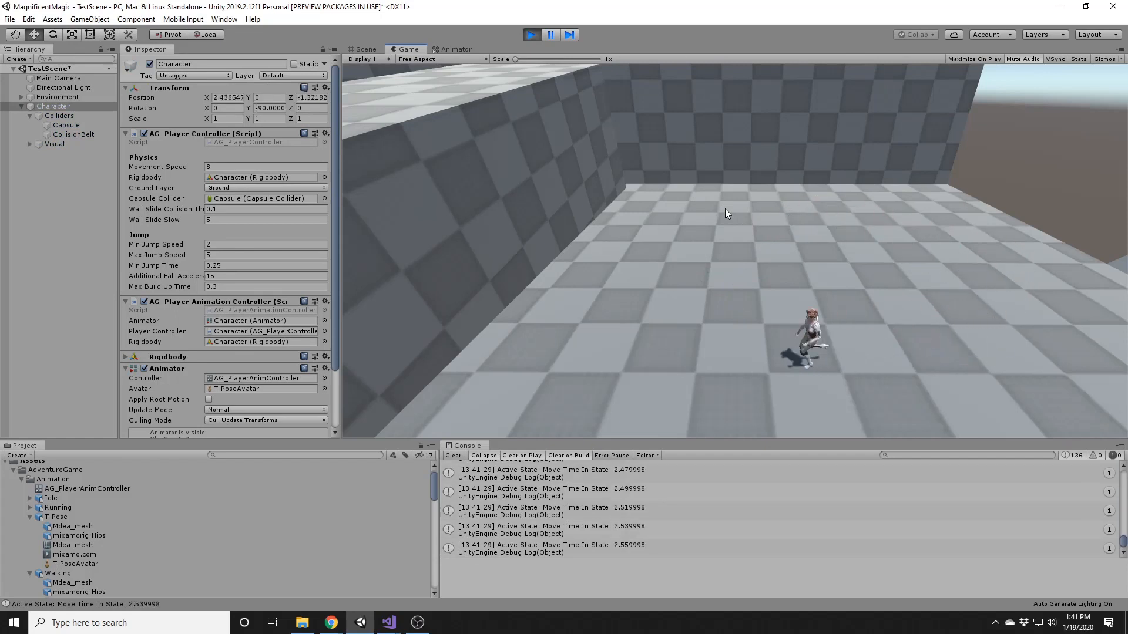
{"action": "key", "text": "w"}
{"action": "key", "text": "d"}
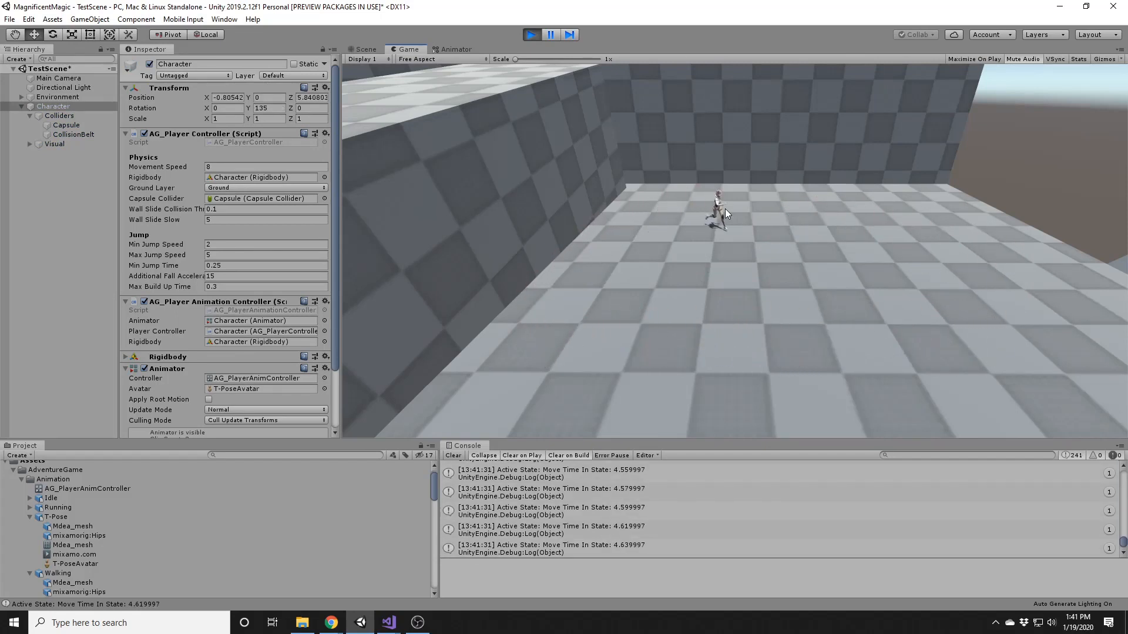
{"action": "key", "text": "s"}
{"action": "key", "text": "w"}
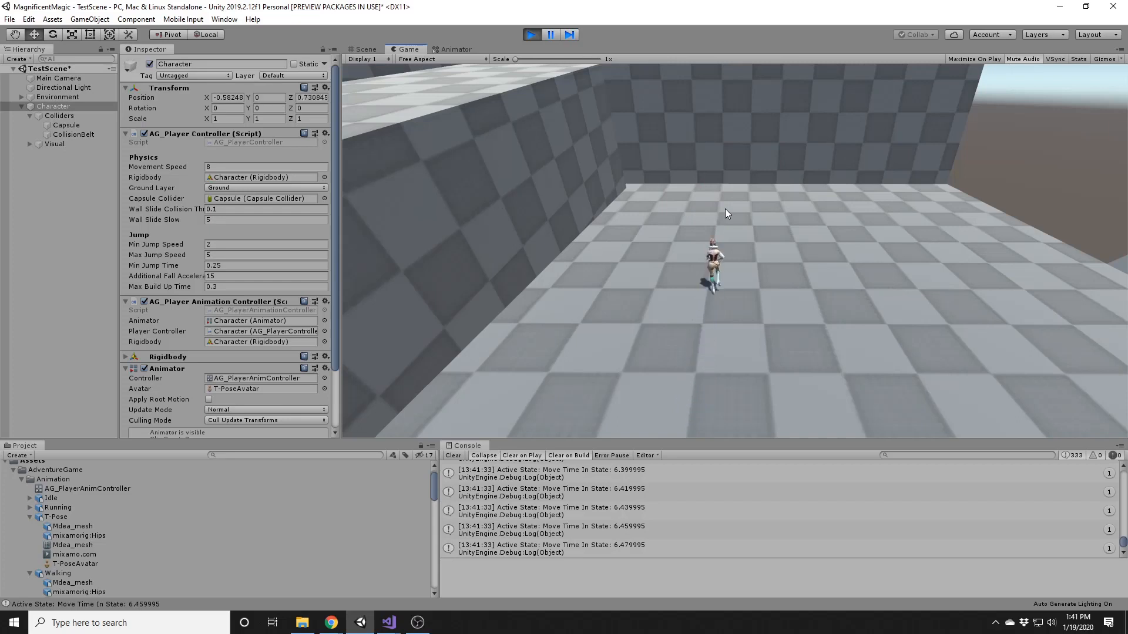
{"action": "key", "text": "s"}
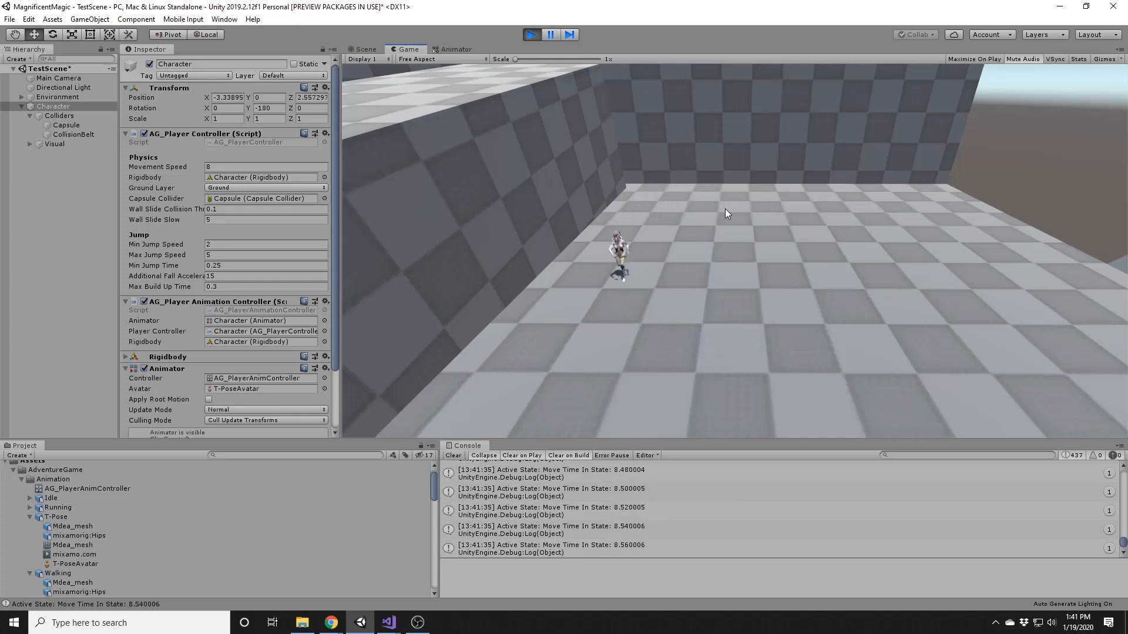
{"action": "key", "text": "d"}
{"action": "key", "text": "w"}
{"action": "key", "text": "a"}
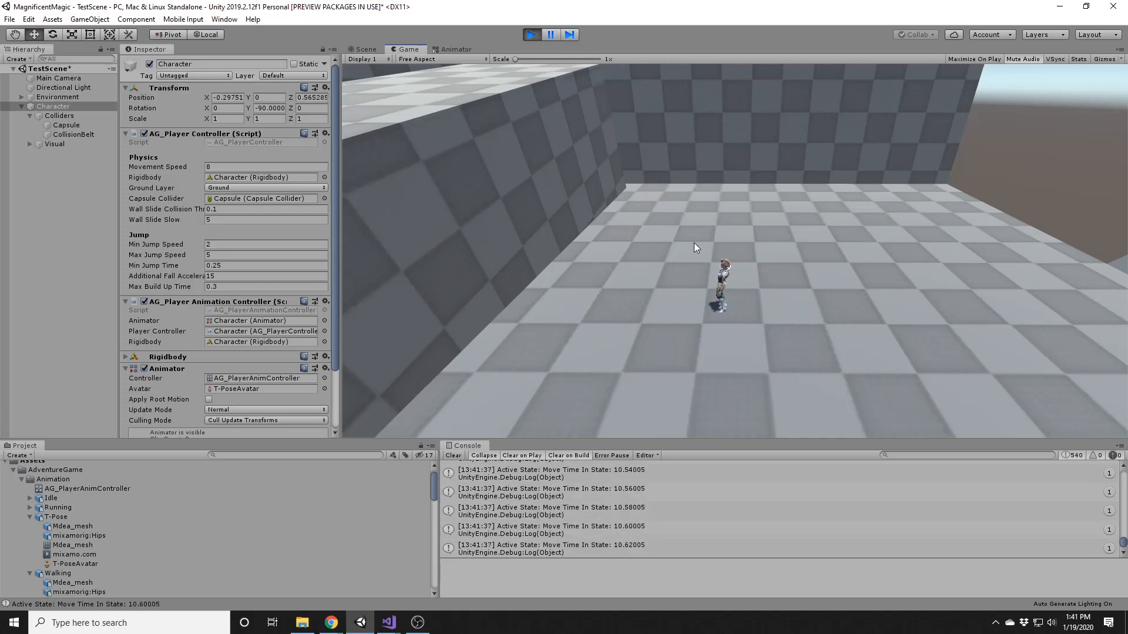
{"action": "key", "text": "s"}
{"action": "key", "text": "a"}
{"action": "key", "text": "w"}
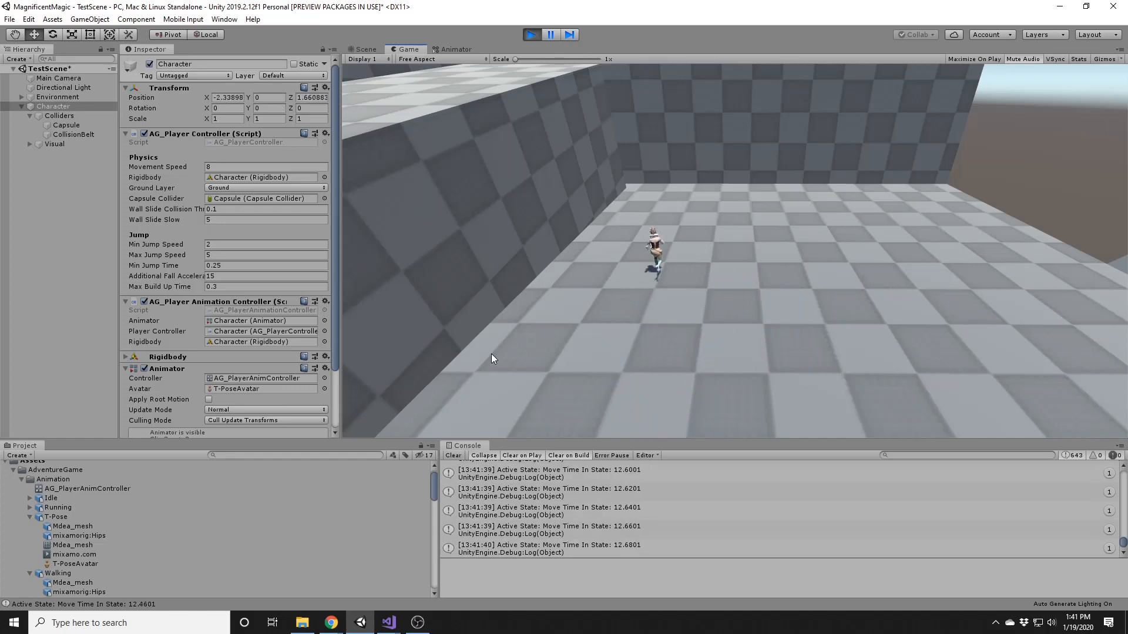
{"action": "key", "text": "d"}
{"action": "key", "text": "a"}
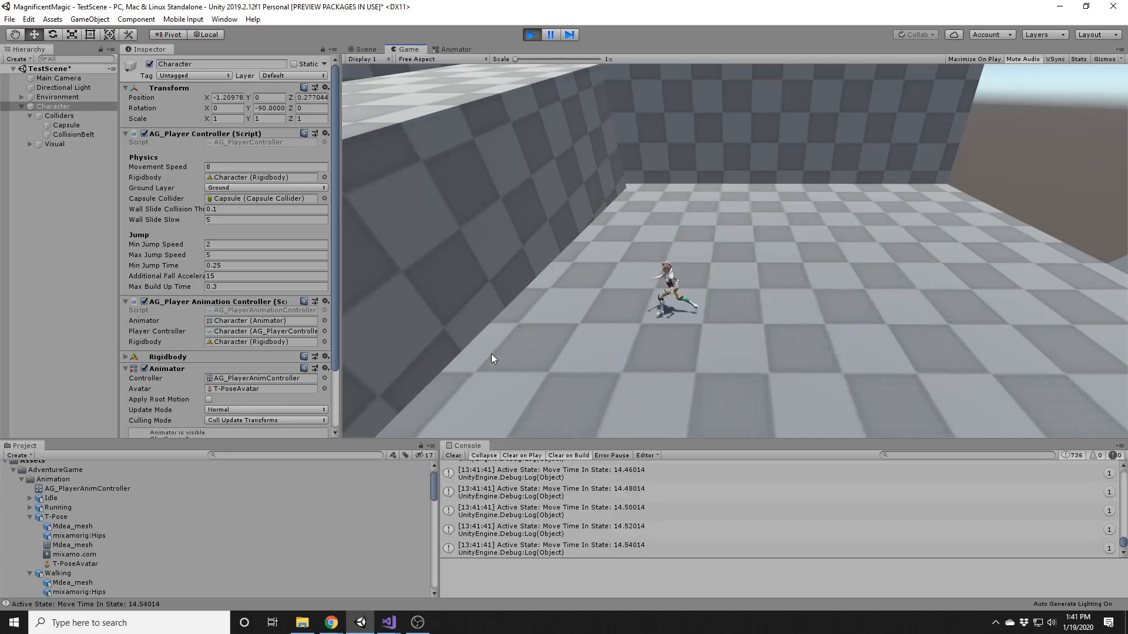
{"action": "key", "text": "d"}
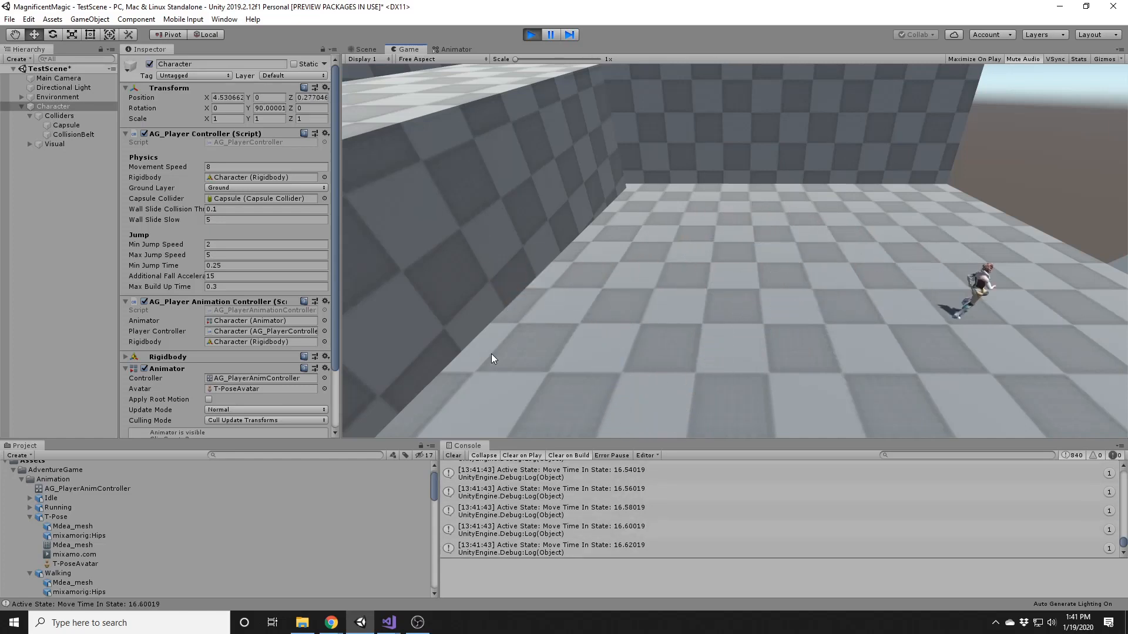
{"action": "key", "text": "a"}
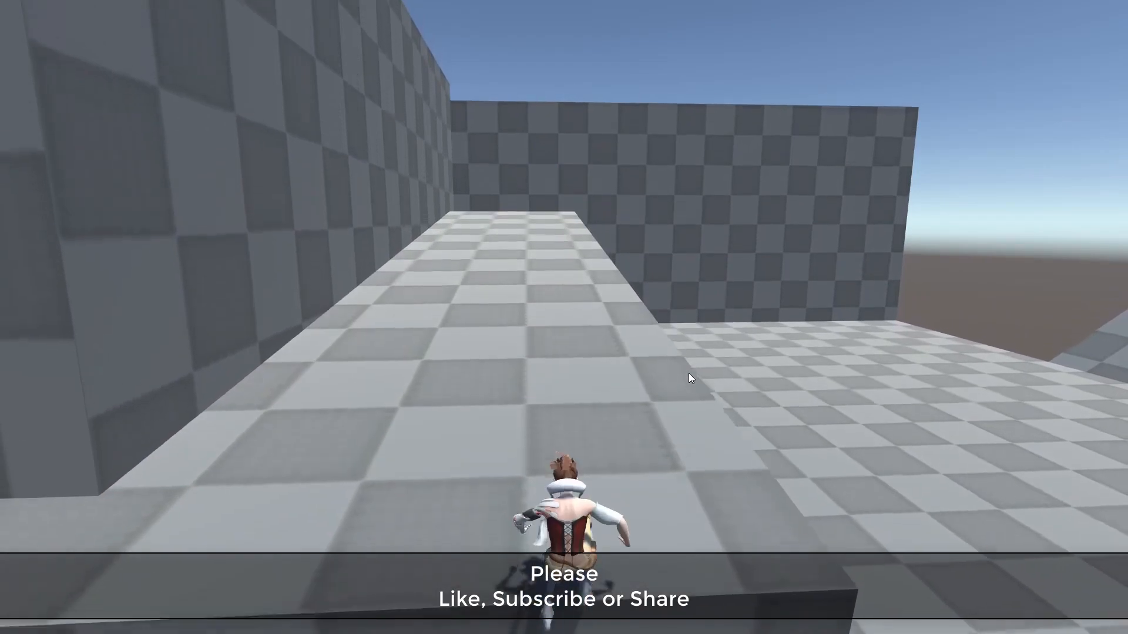
{"action": "key", "text": "w"}
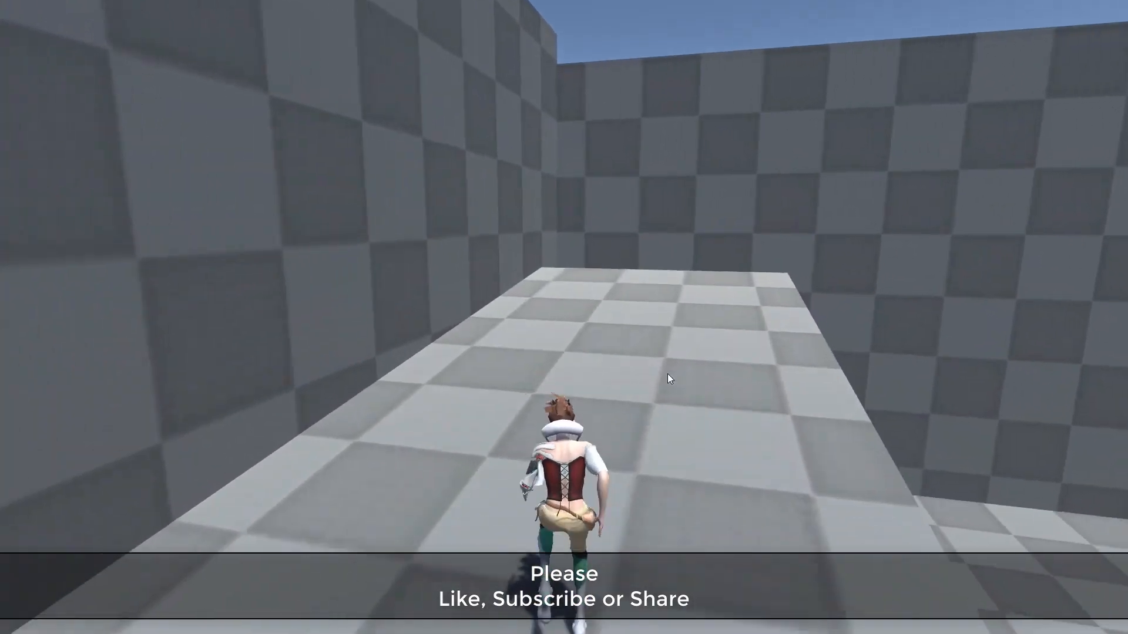